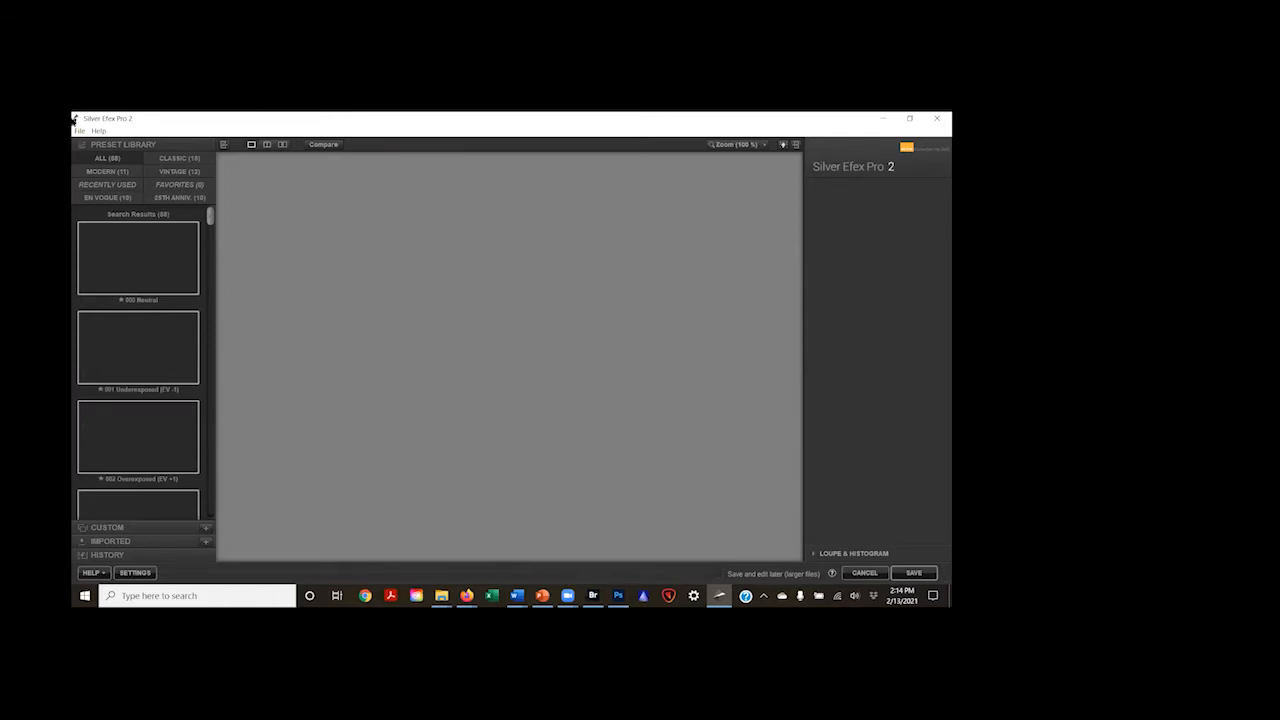
Step: Open the Yosemite Christmas denoised TIFF from the Class 30 Images folder and permanently dismiss the TIFF notice
click(80, 132)
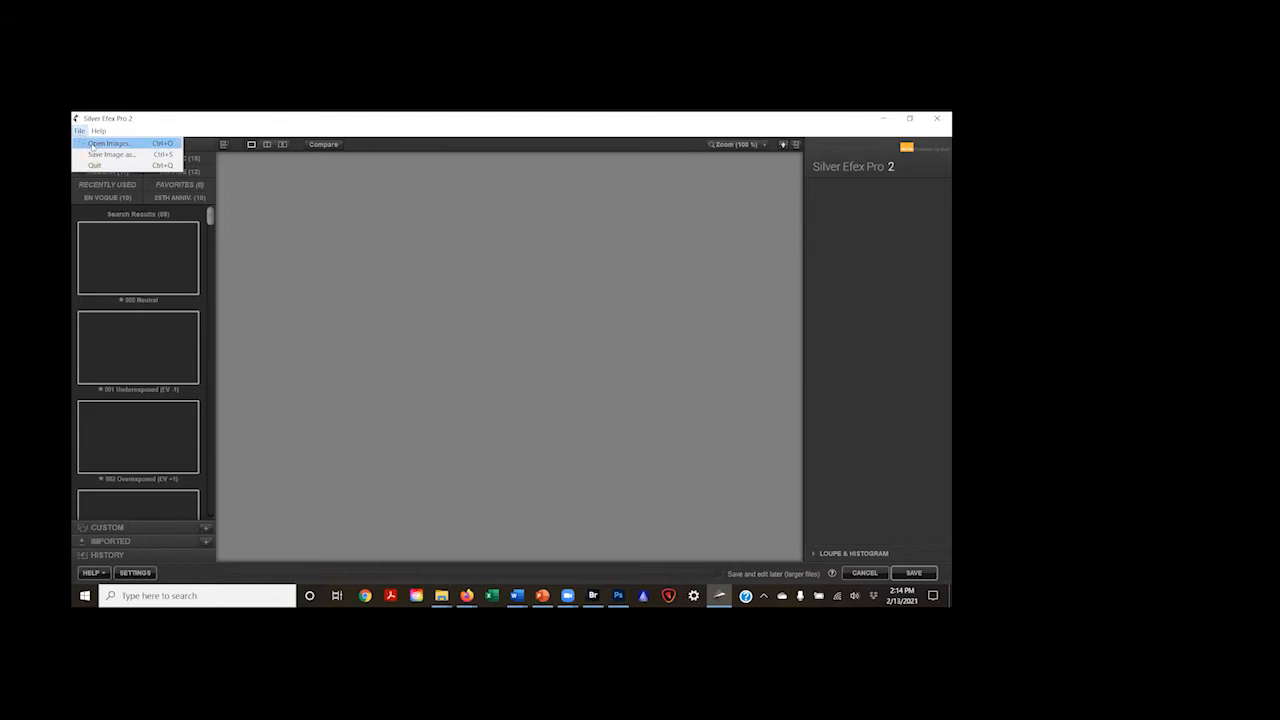
click(92, 146)
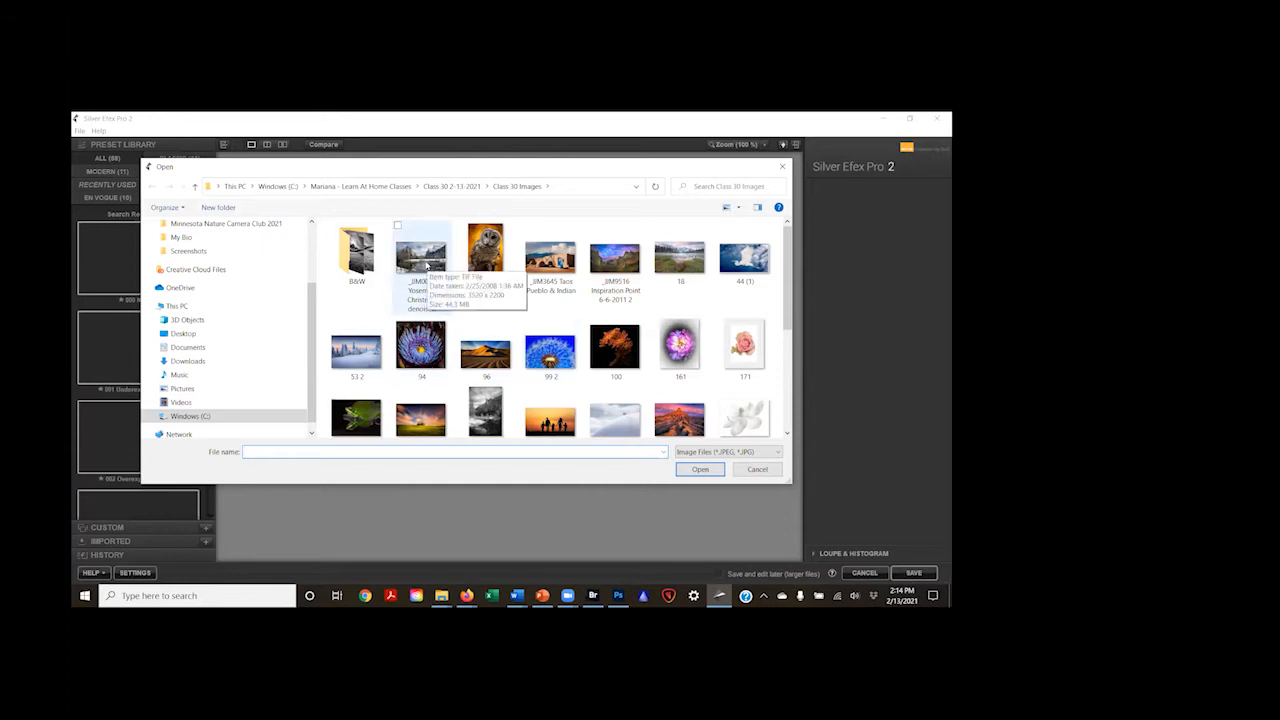
click(428, 266)
click(700, 469)
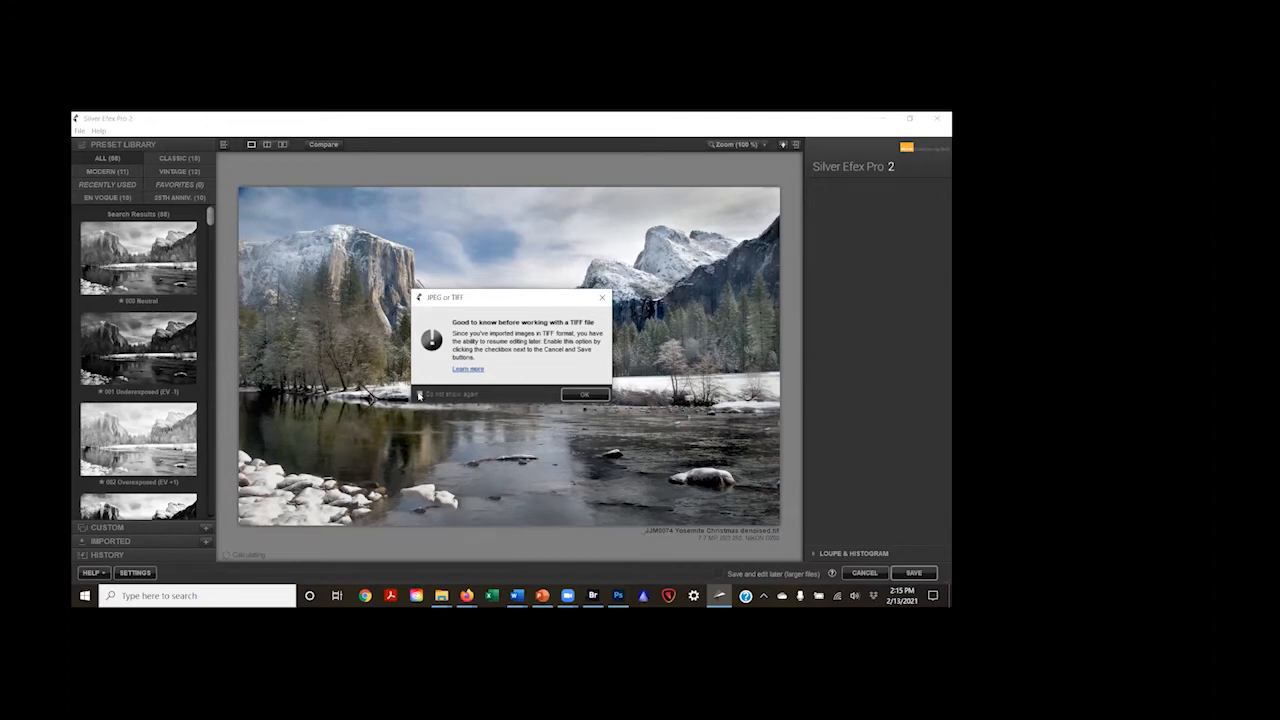
click(419, 394)
click(585, 396)
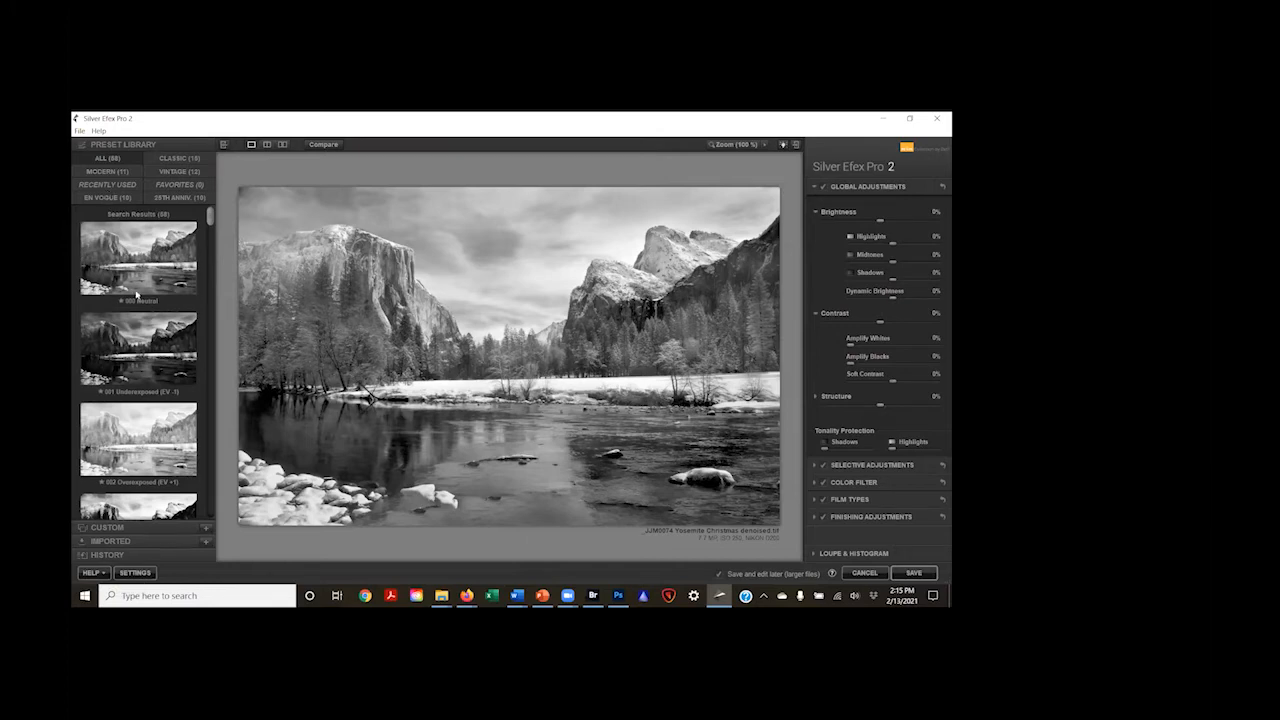
click(135, 324)
click(815, 188)
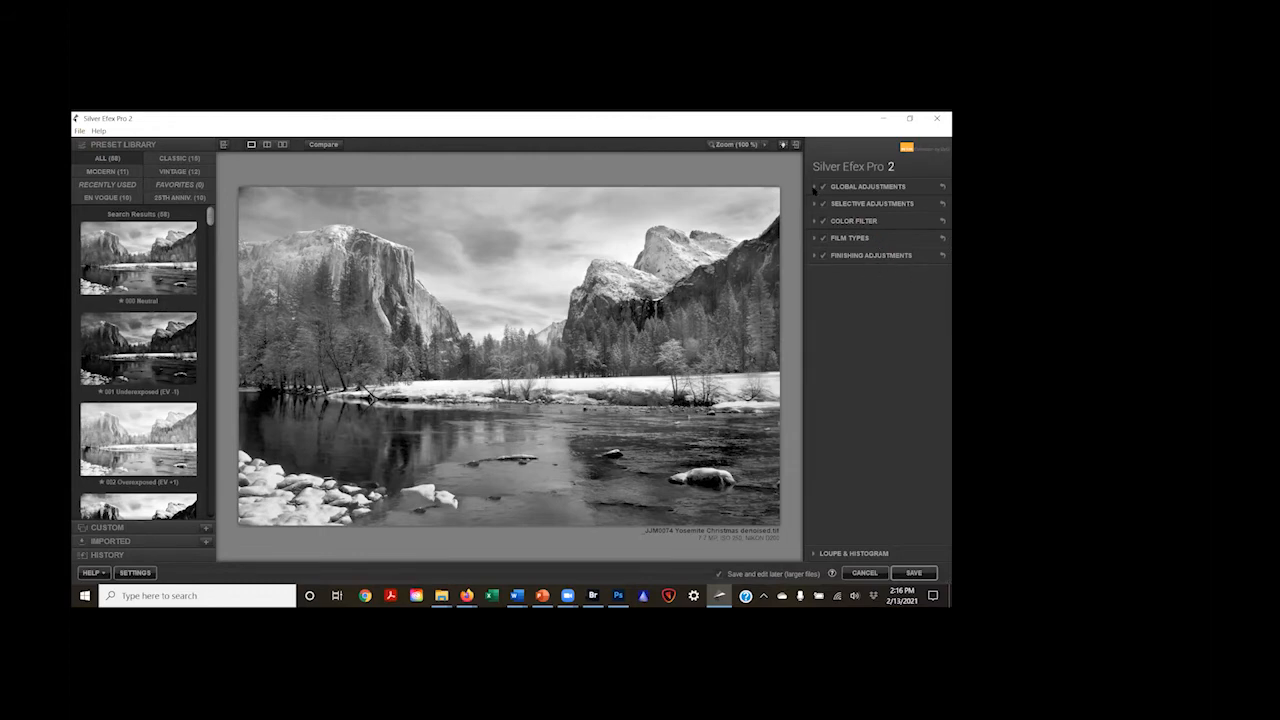
click(814, 187)
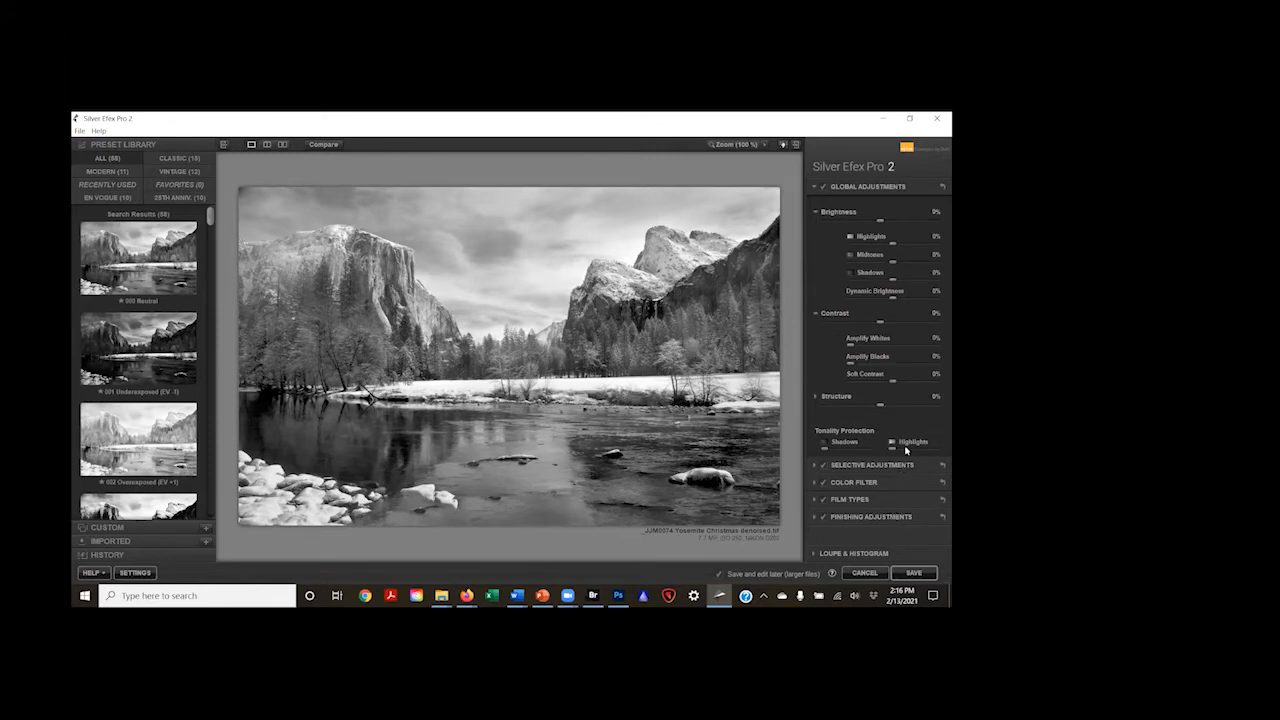
Step: Try the presets 000 Neutral, 001 Underexposed (EV -1) and 002 Overexposed (EV +1) on the photo in turn
click(128, 258)
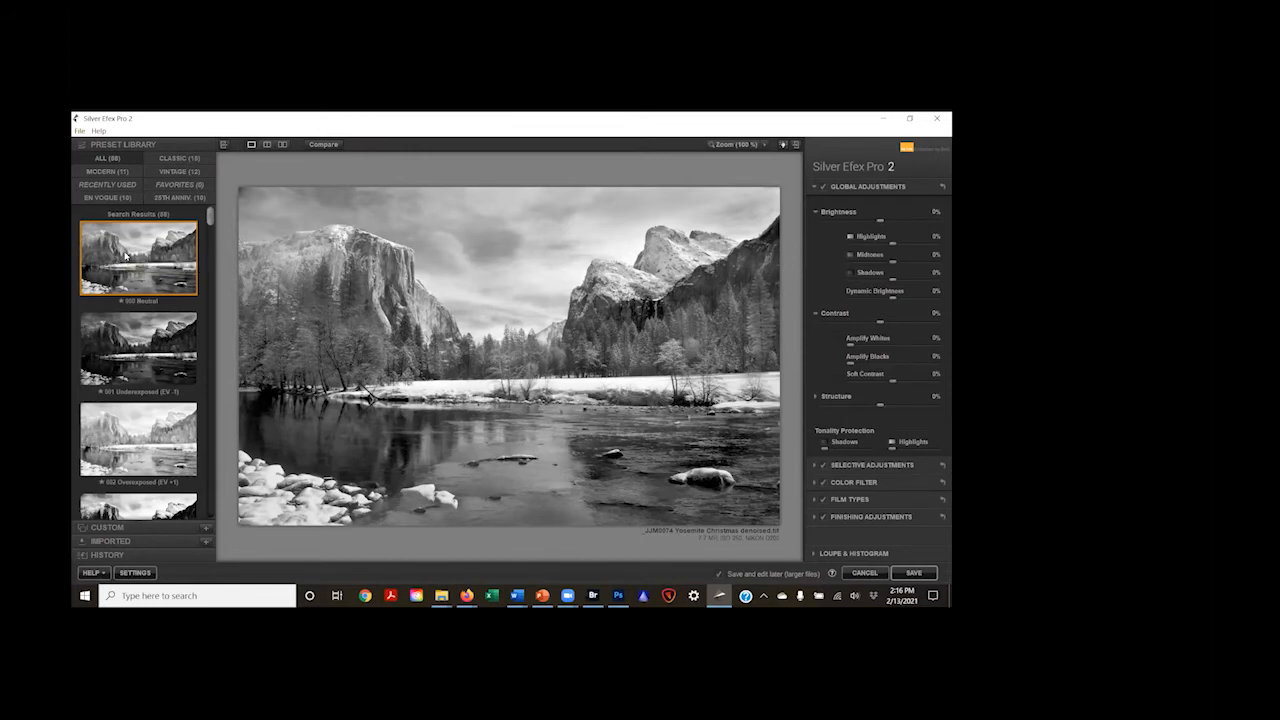
click(160, 348)
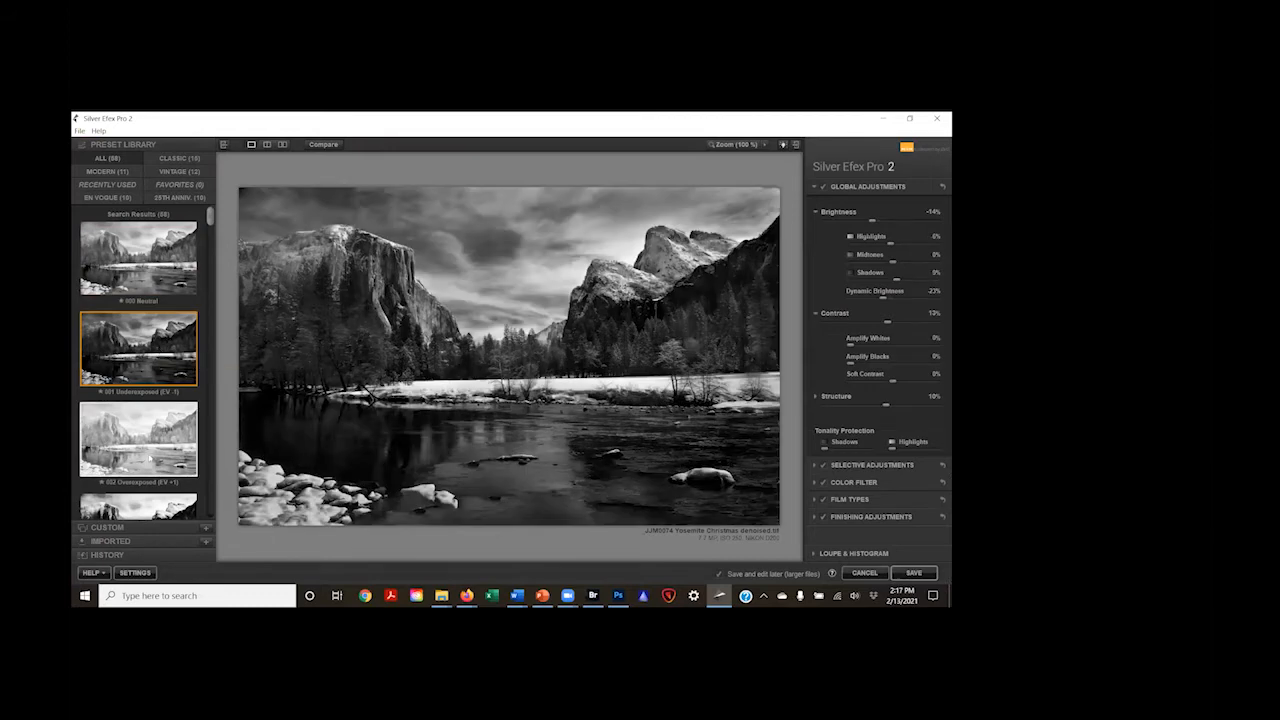
click(155, 440)
Step: Compare the presets 005 High Structure (harsh) and 006 High Structure (smooth) on the photo, ending on the harsh version
scroll(155, 440, down, 3)
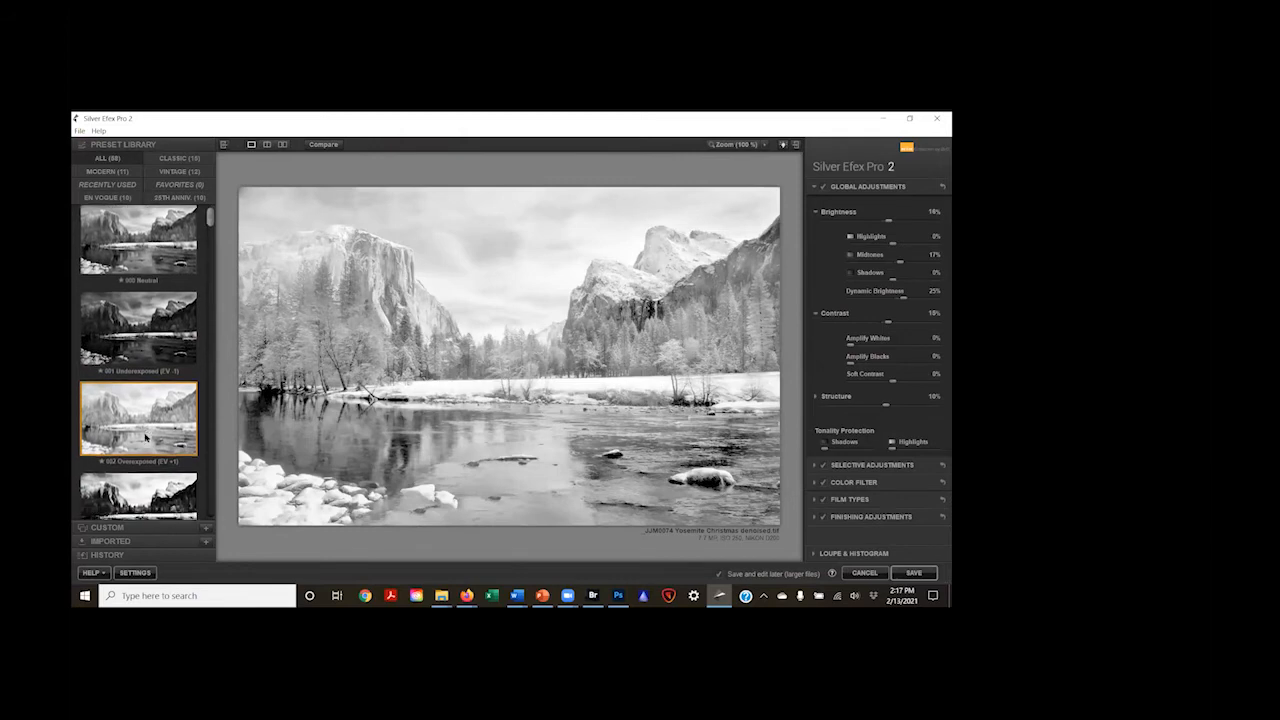
scroll(155, 440, down, 5)
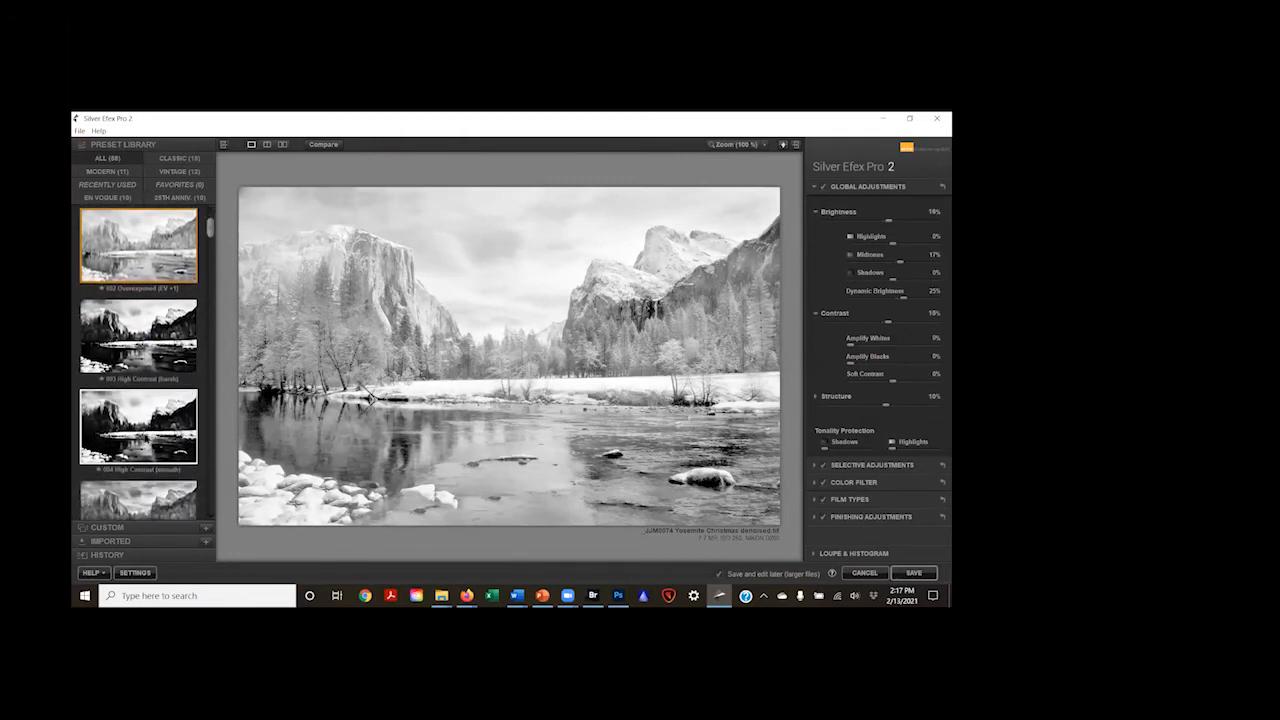
scroll(138, 430, down, 2)
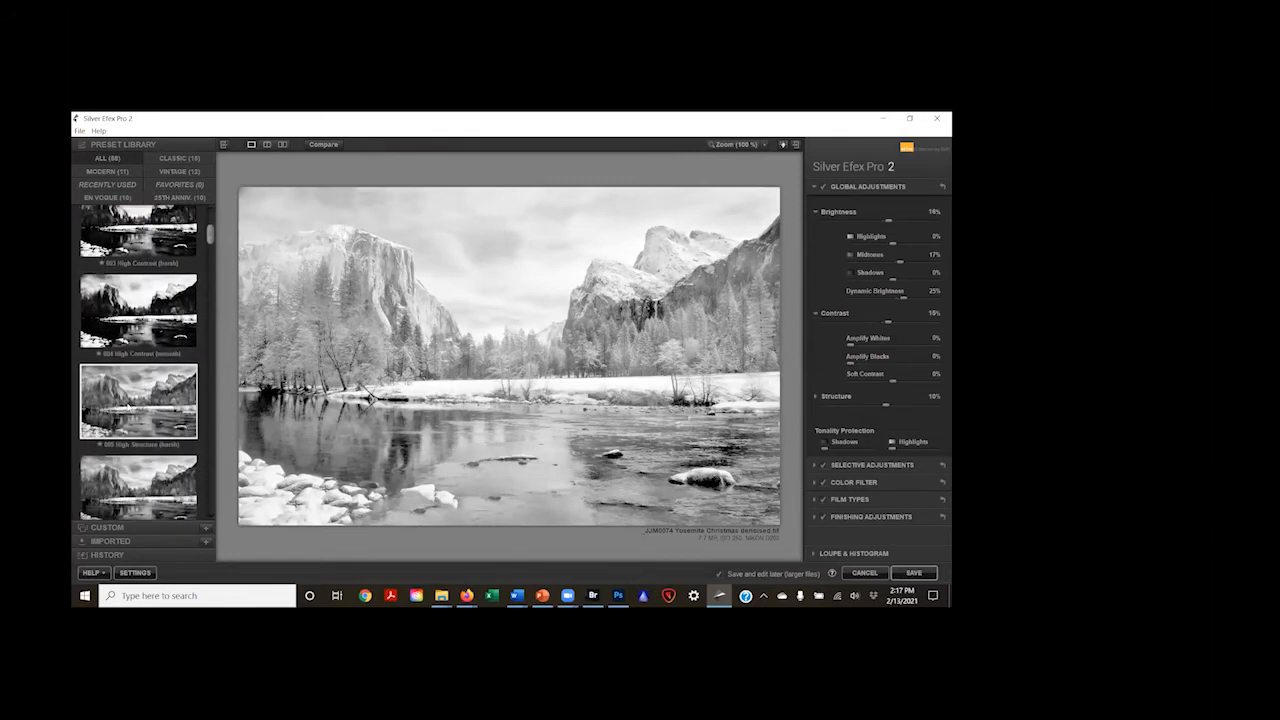
click(128, 408)
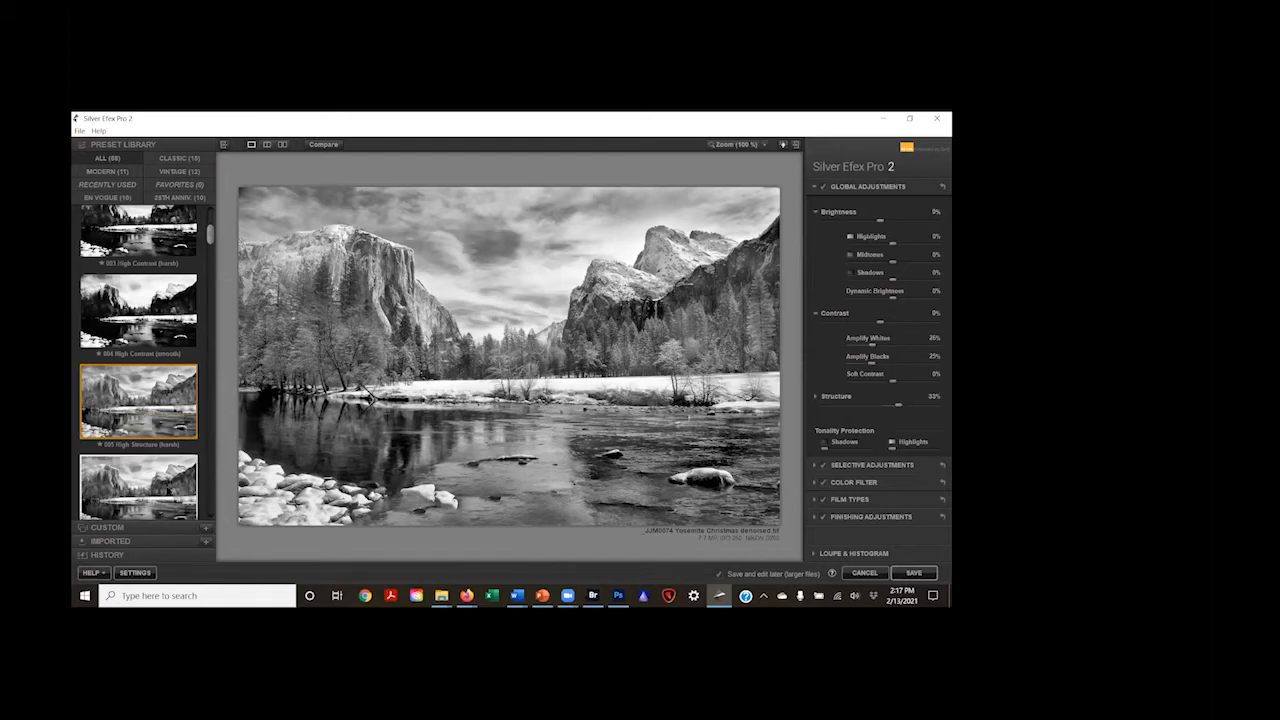
click(167, 490)
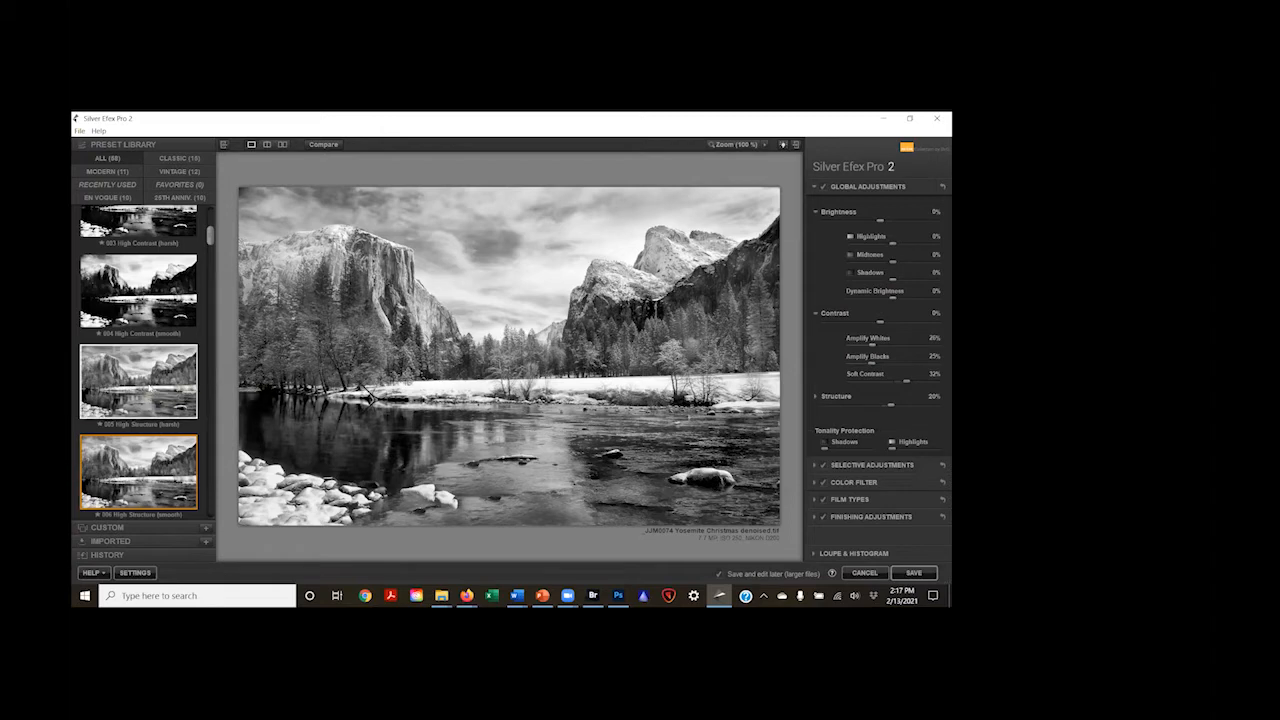
click(148, 390)
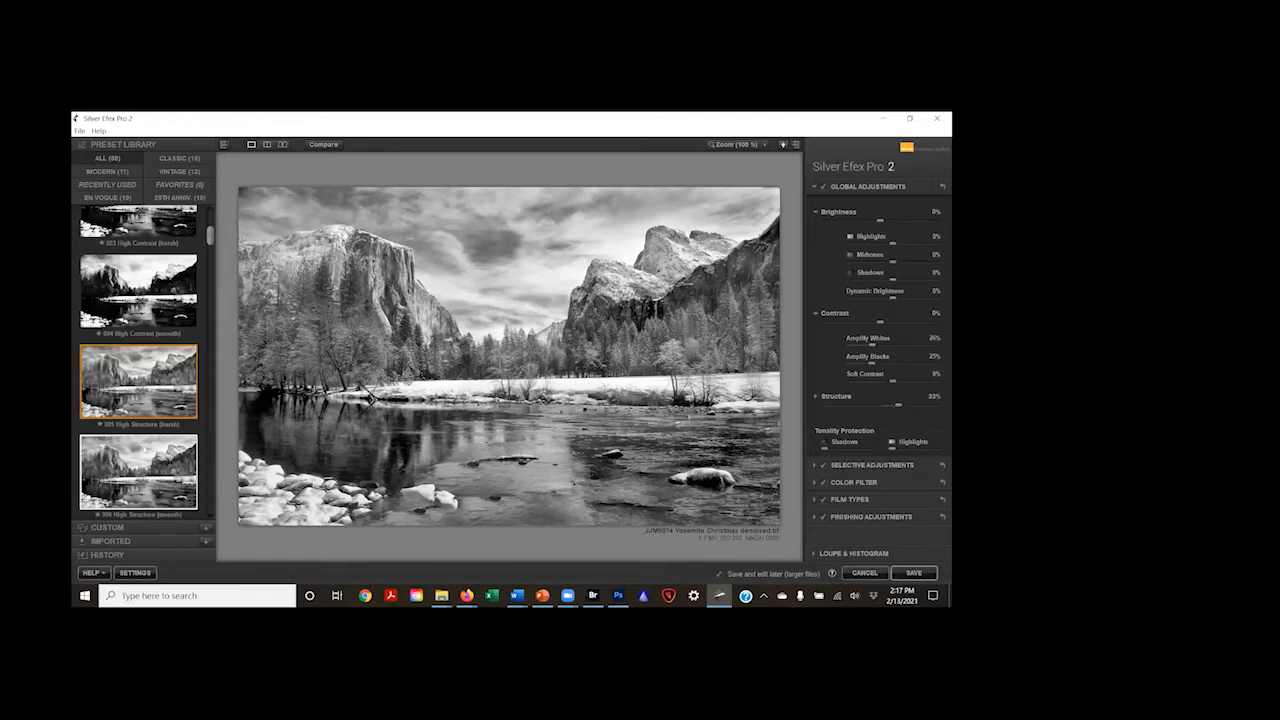
Step: Try the 007 High Key 1 preset on the photo, followed by 011 Push Process (N +1.5)
scroll(156, 432, down, 3)
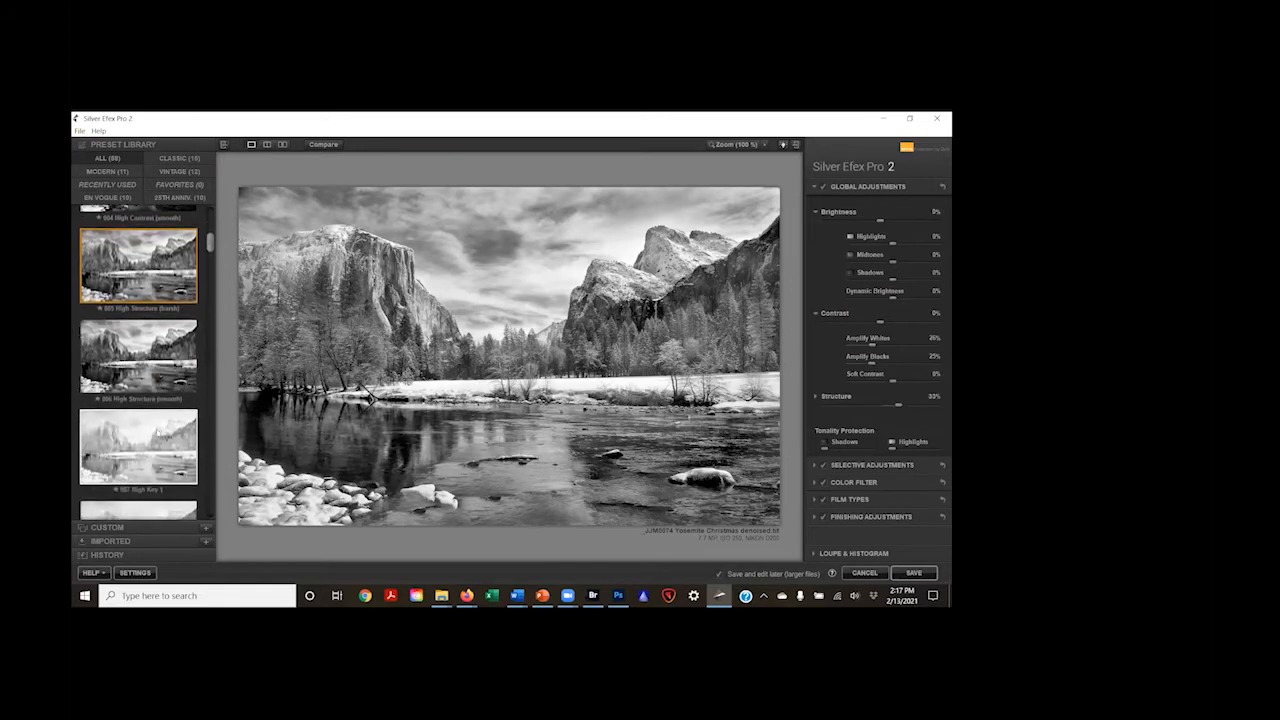
click(148, 400)
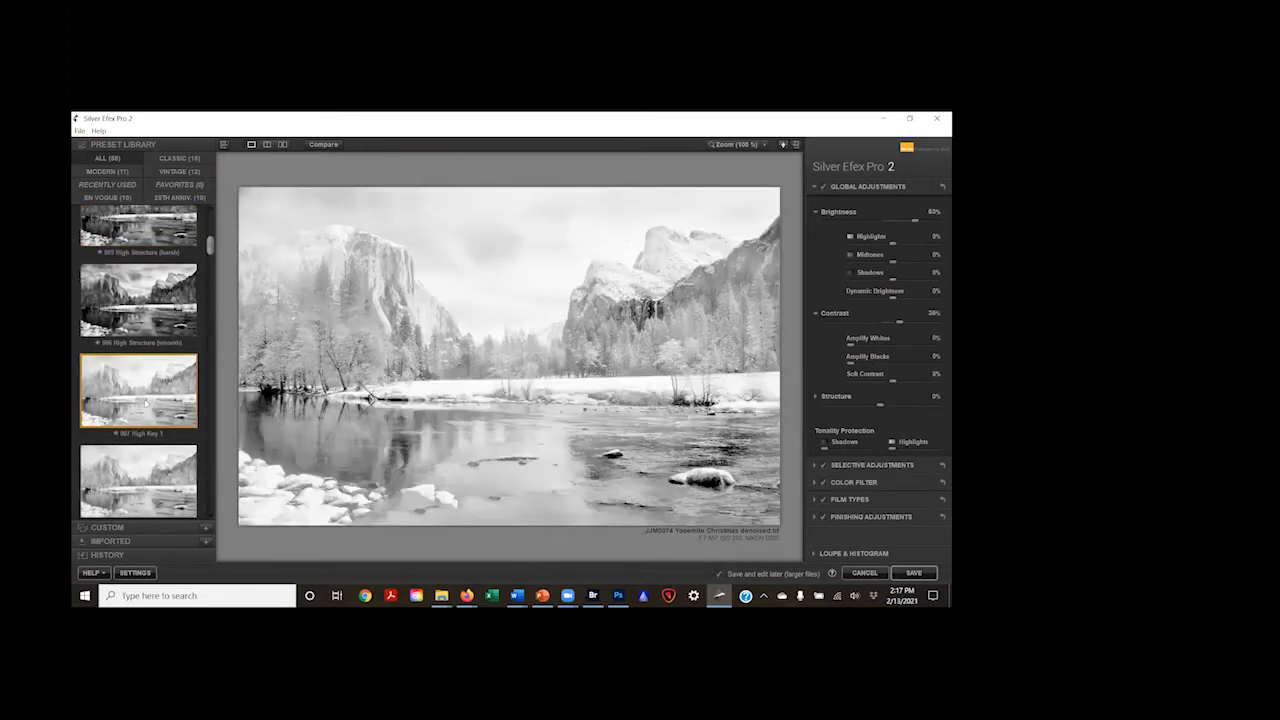
scroll(146, 402, down, 4)
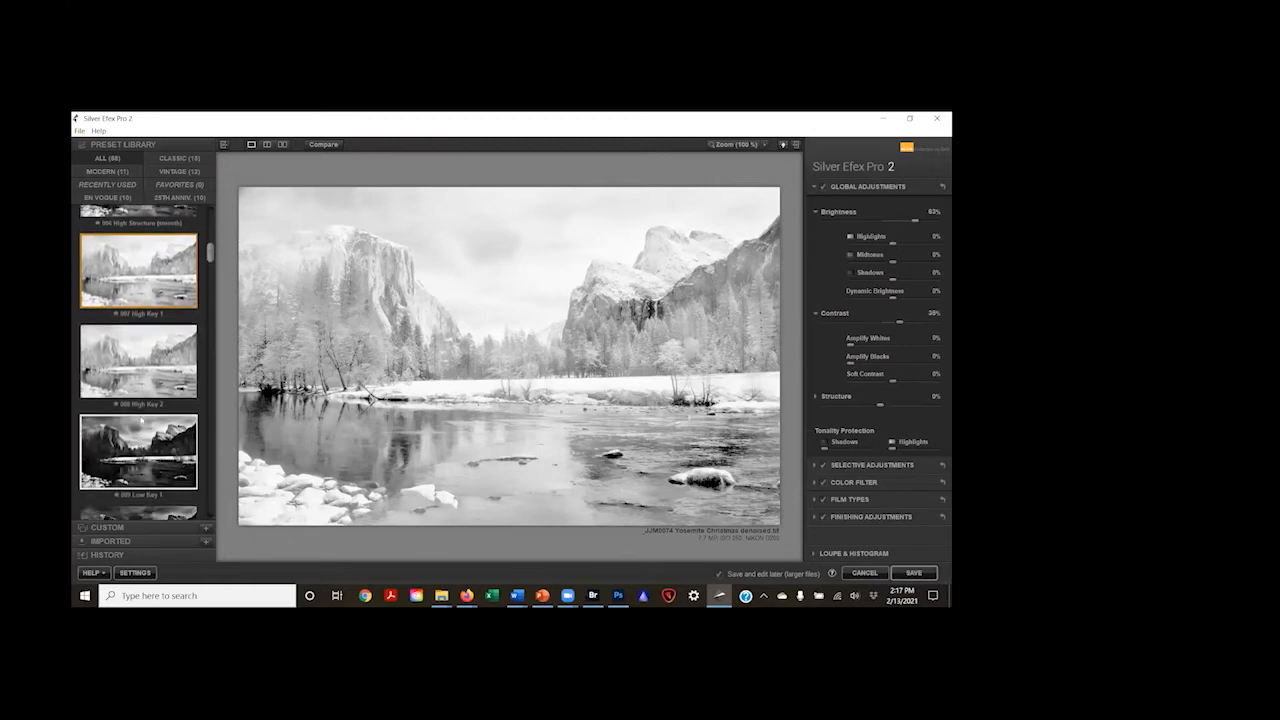
scroll(143, 420, down, 5)
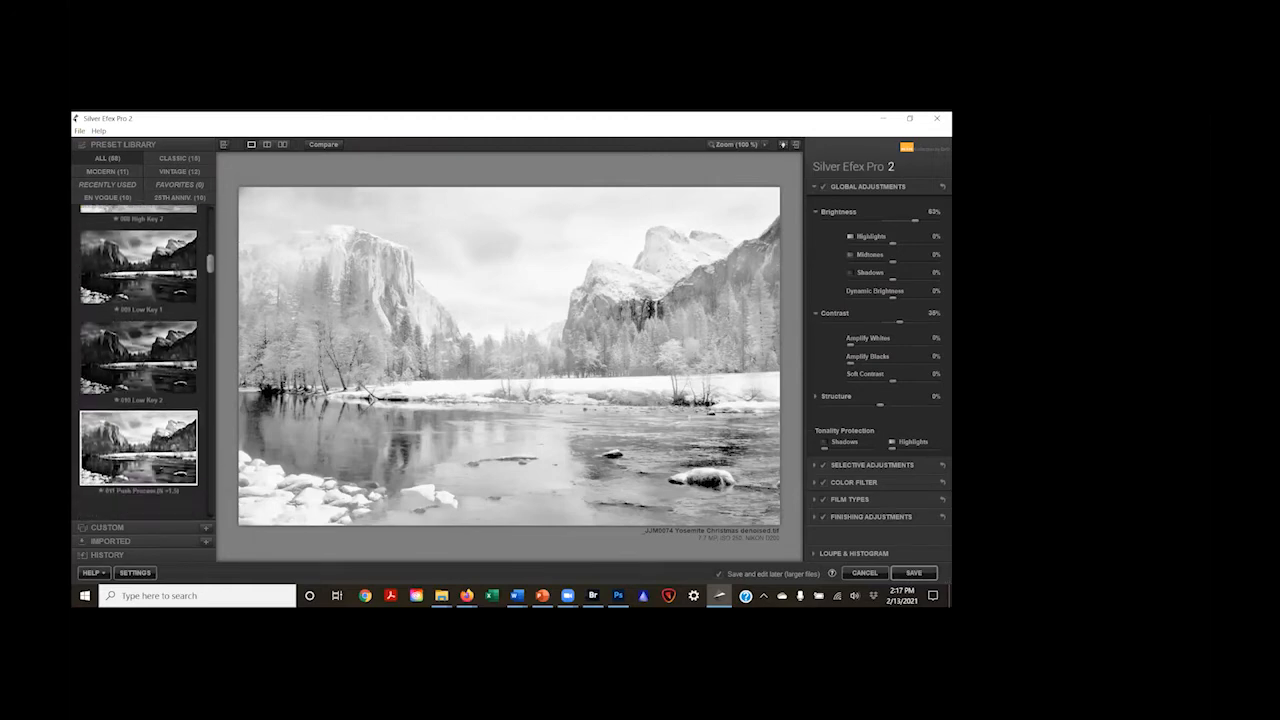
click(150, 411)
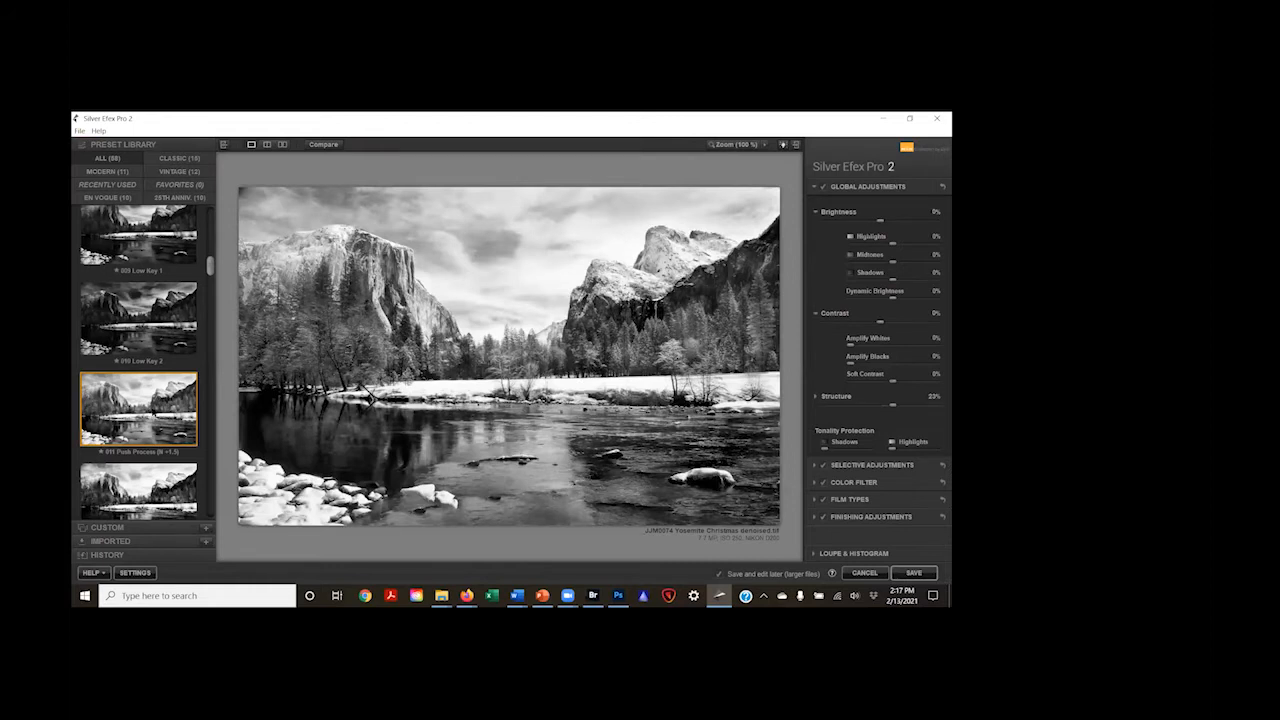
Step: Try the 013 Grad ND (EV -1) preset on the photo, followed by 015 Full Dynamic (harsh)
scroll(150, 414, down, 4)
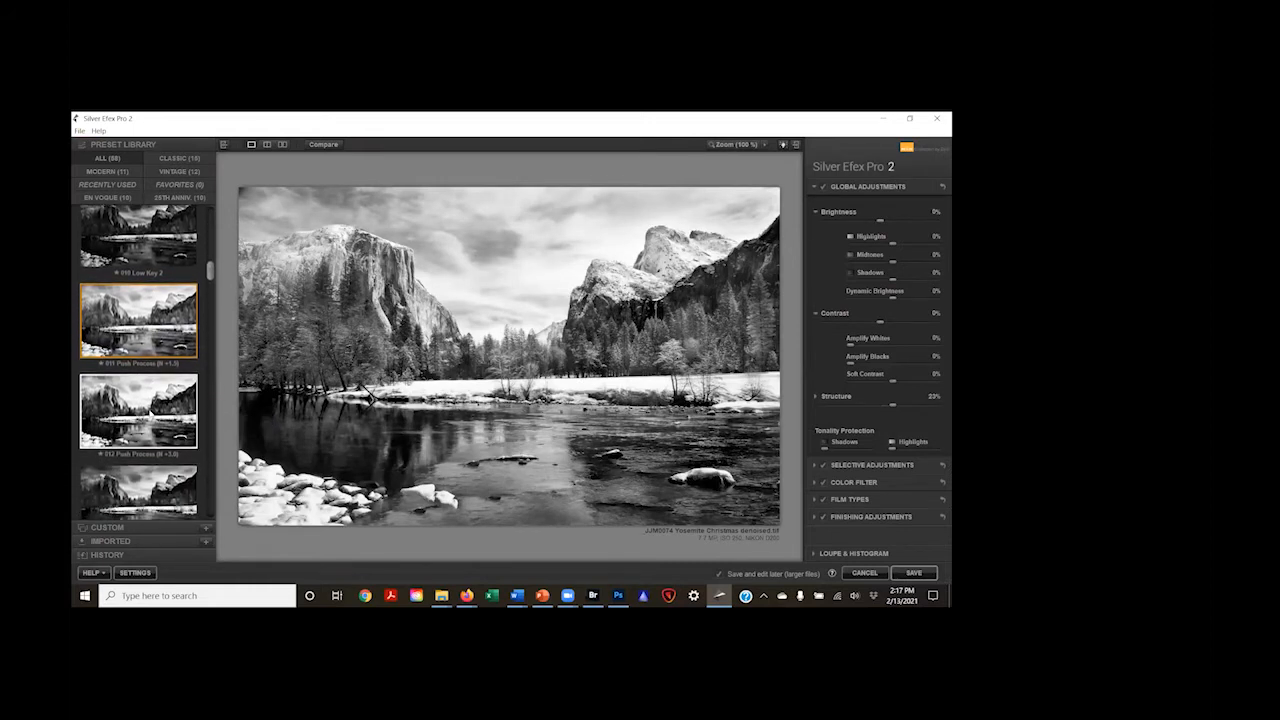
scroll(150, 414, down, 1)
click(150, 420)
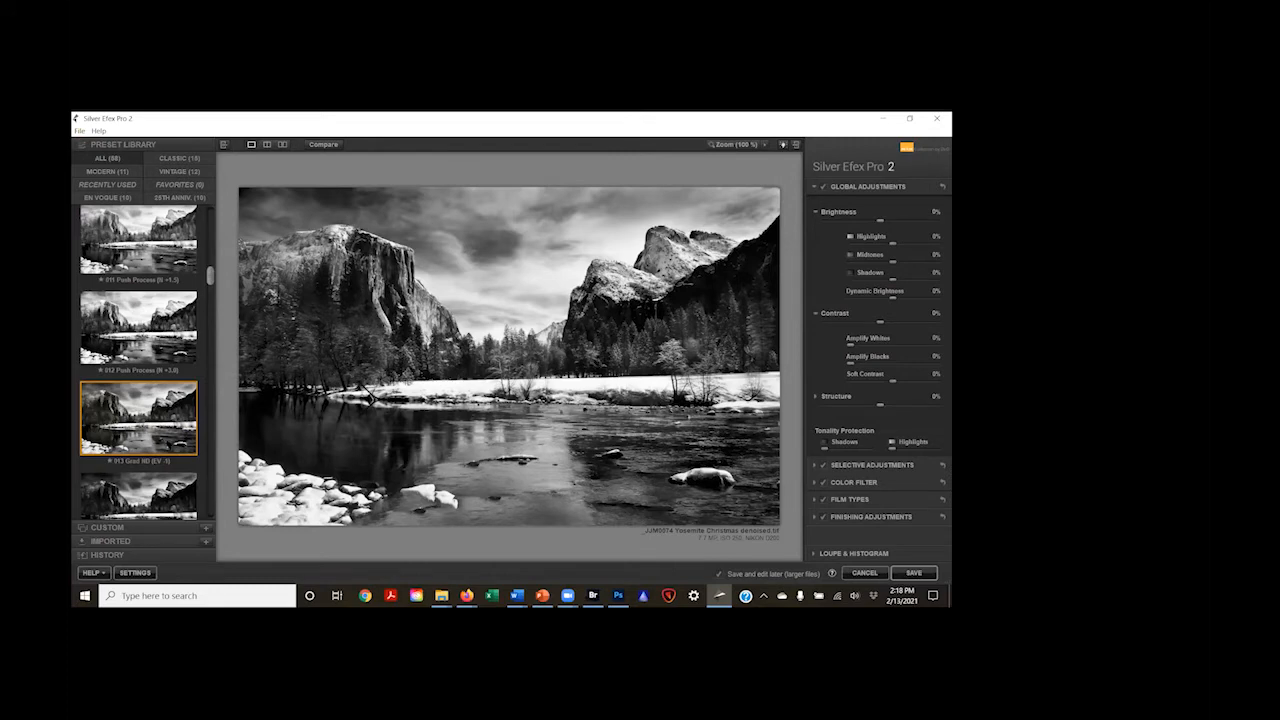
scroll(160, 427, down, 3)
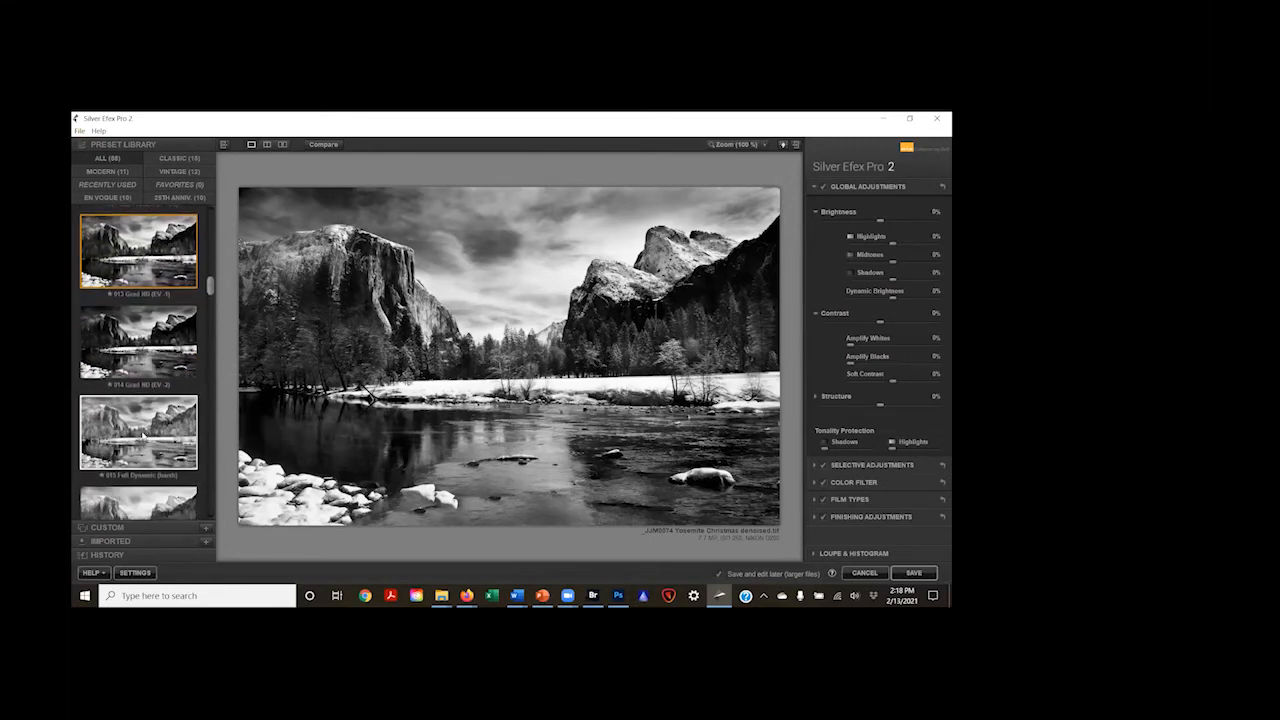
click(144, 430)
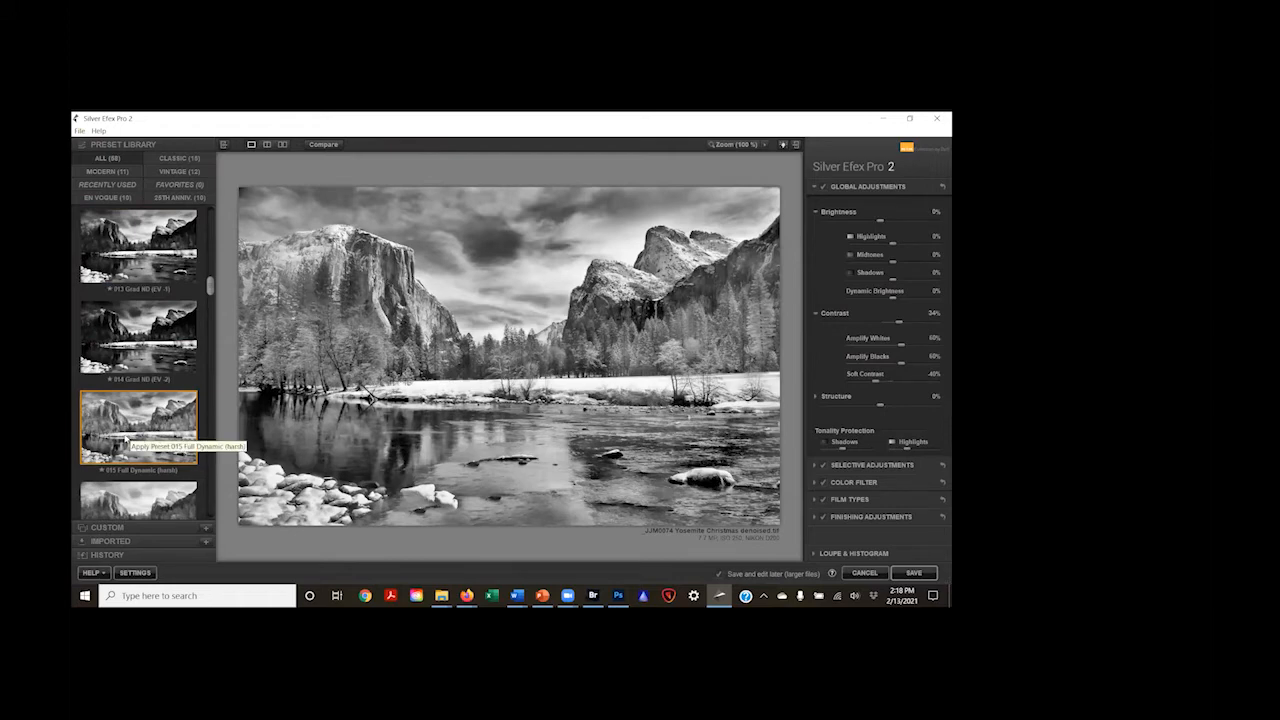
Step: Try the 016 Full Dynamic (smooth) preset on the photo, followed by 017 Full Spectrum
scroll(128, 438, down, 2)
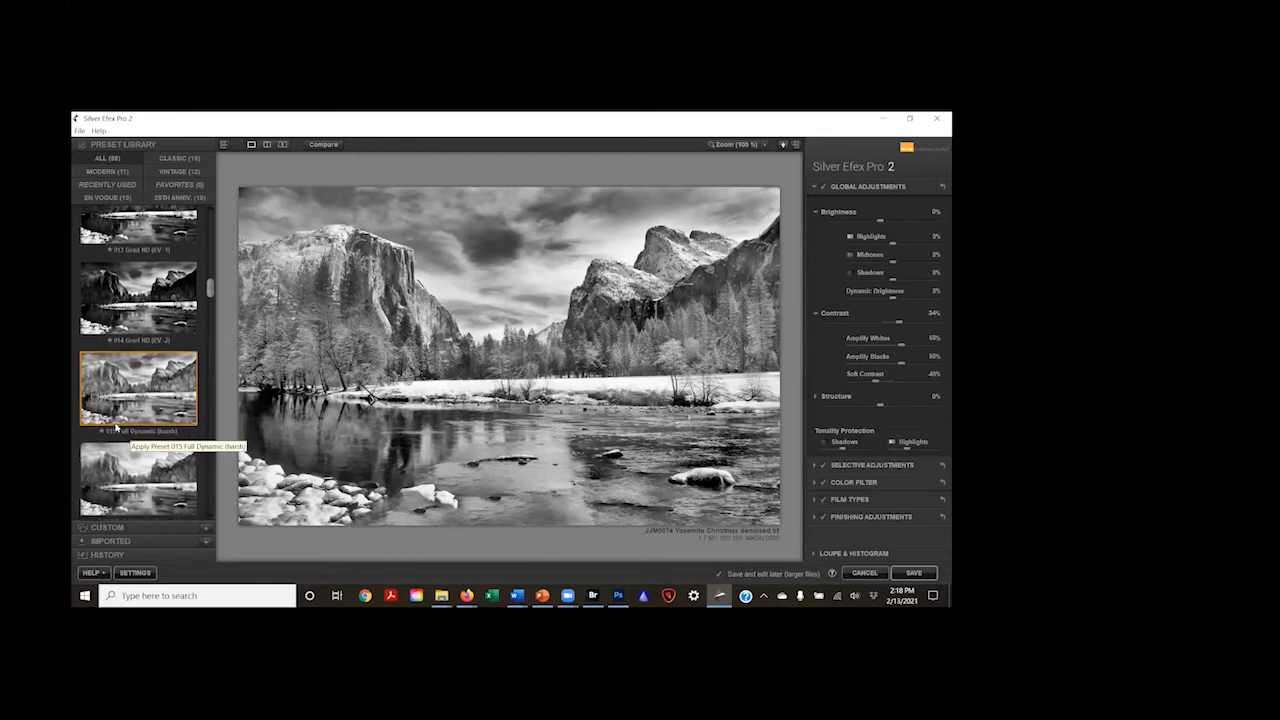
scroll(116, 428, down, 1)
click(116, 425)
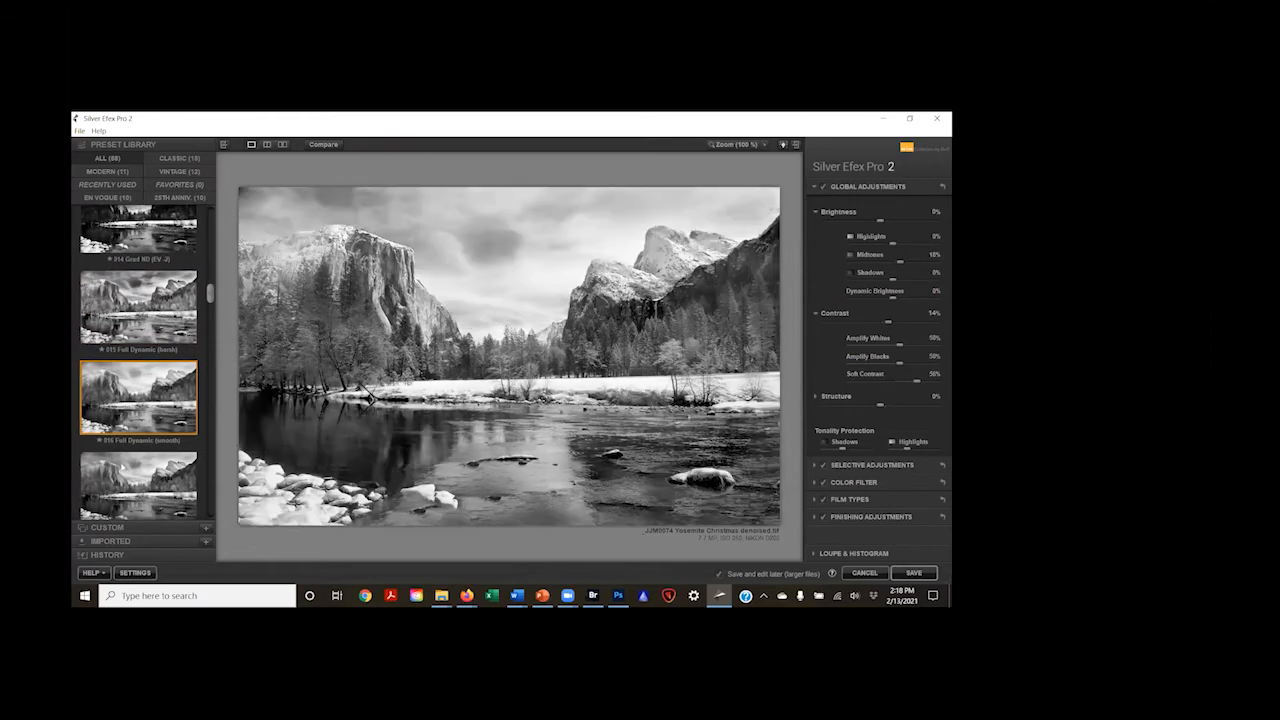
scroll(120, 430, down, 1)
click(143, 462)
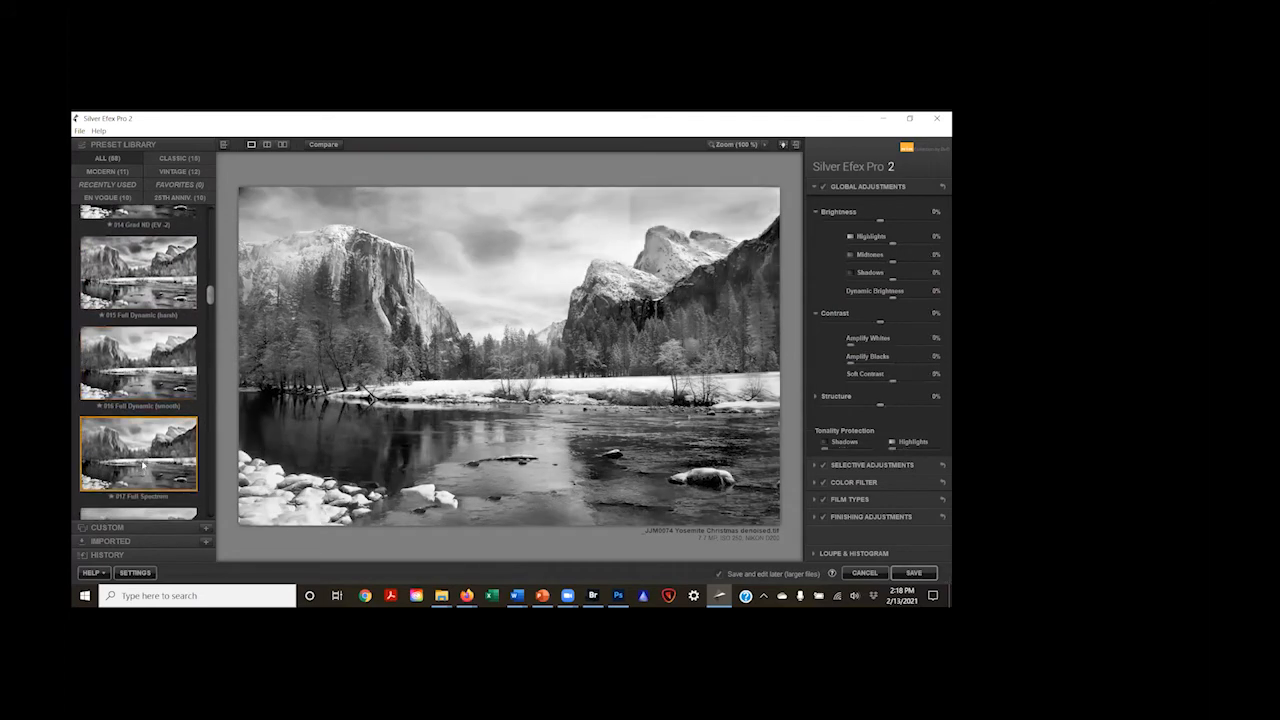
Step: Try the 023 Wet Rocks preset on the photo, followed by 025 Silhouette EV +0.5
scroll(142, 455, down, 3)
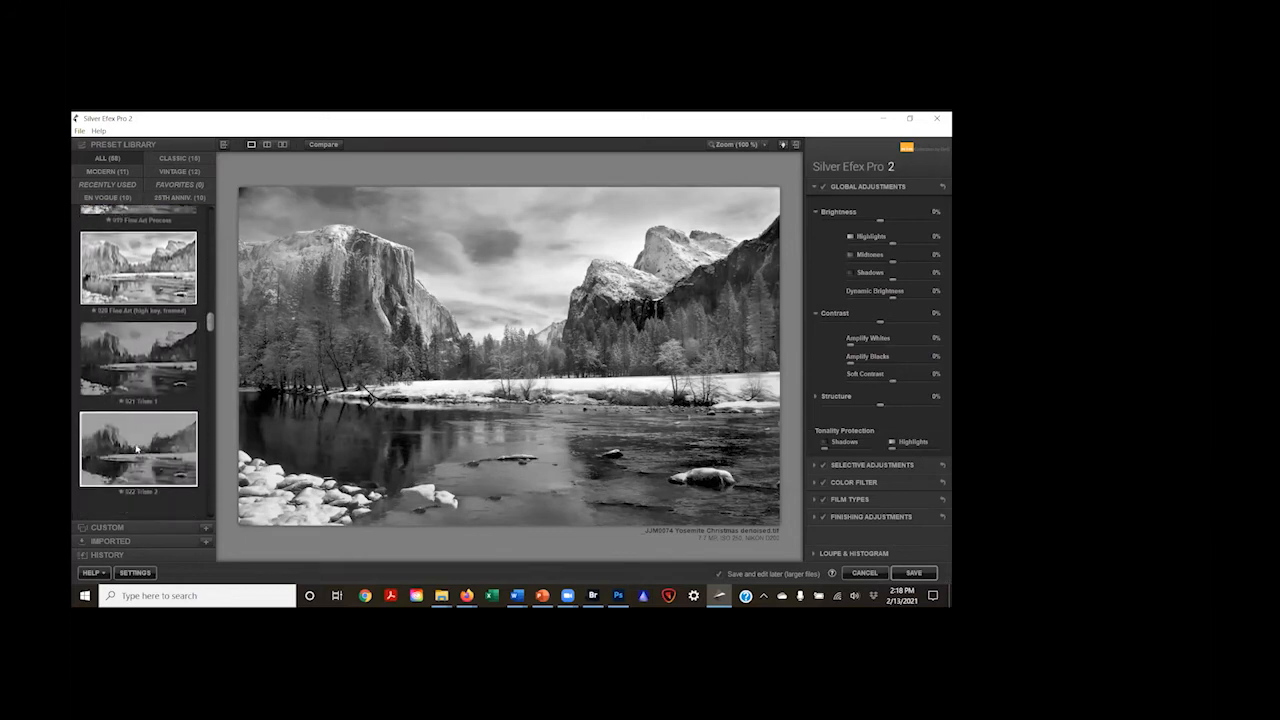
click(138, 449)
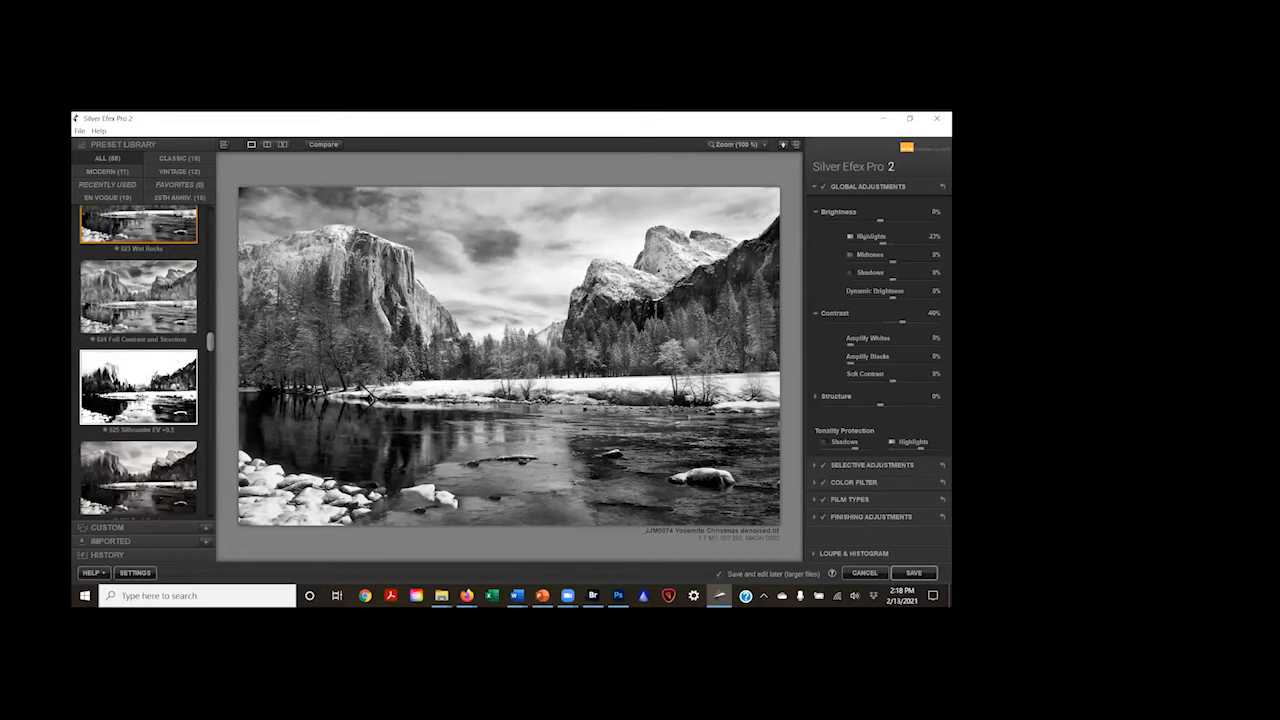
click(139, 388)
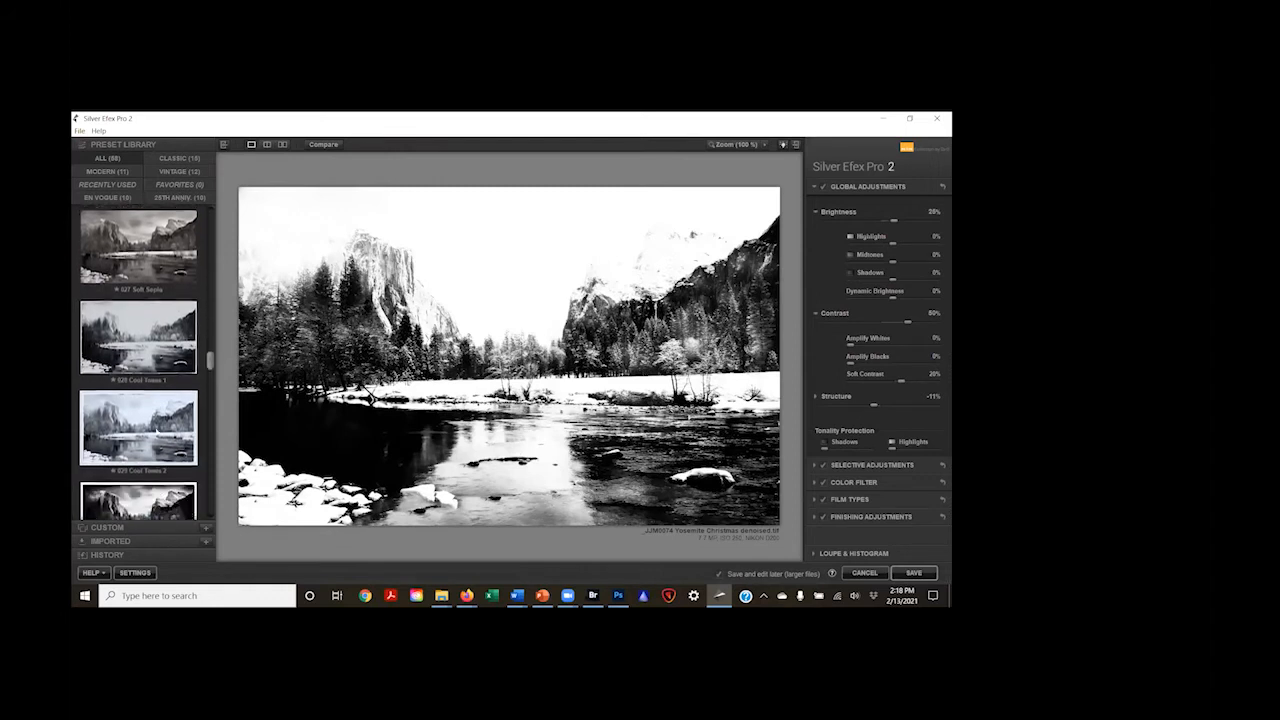
Step: Try toned presets on the photo in turn: a Cool Tones preset, 034 Yellowed 2 and 036 Antique Plate II
click(145, 311)
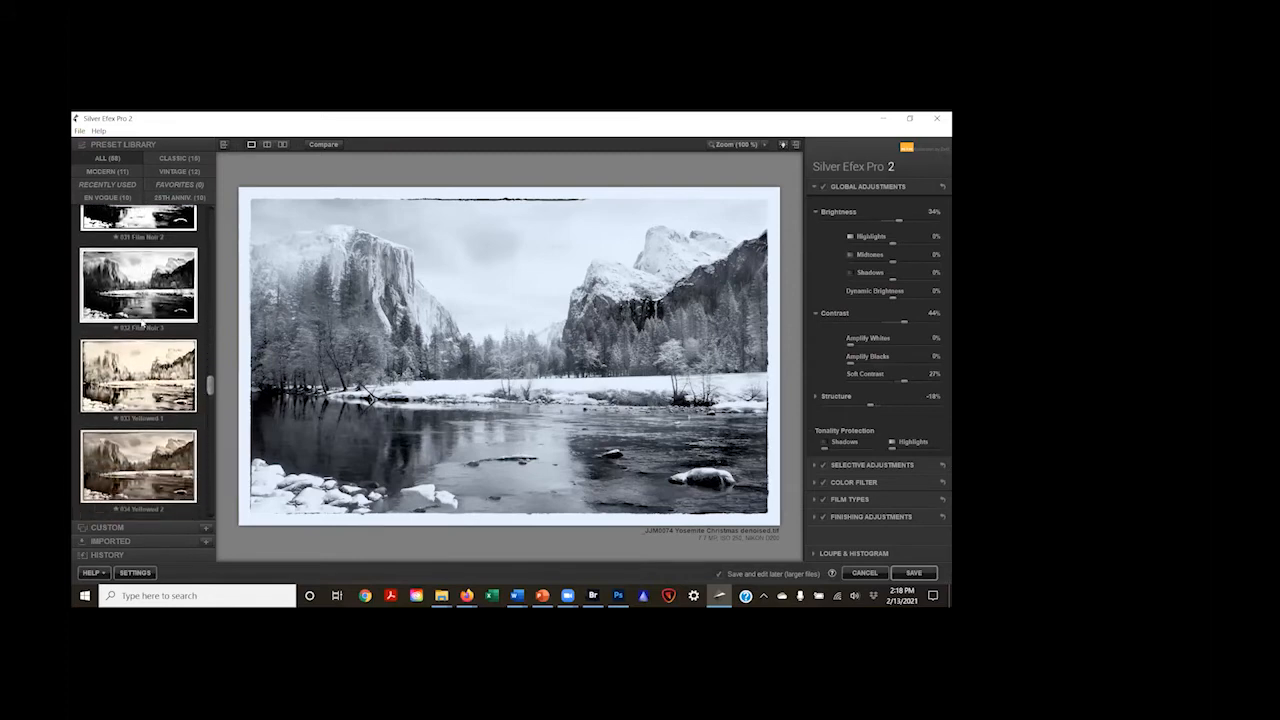
click(156, 364)
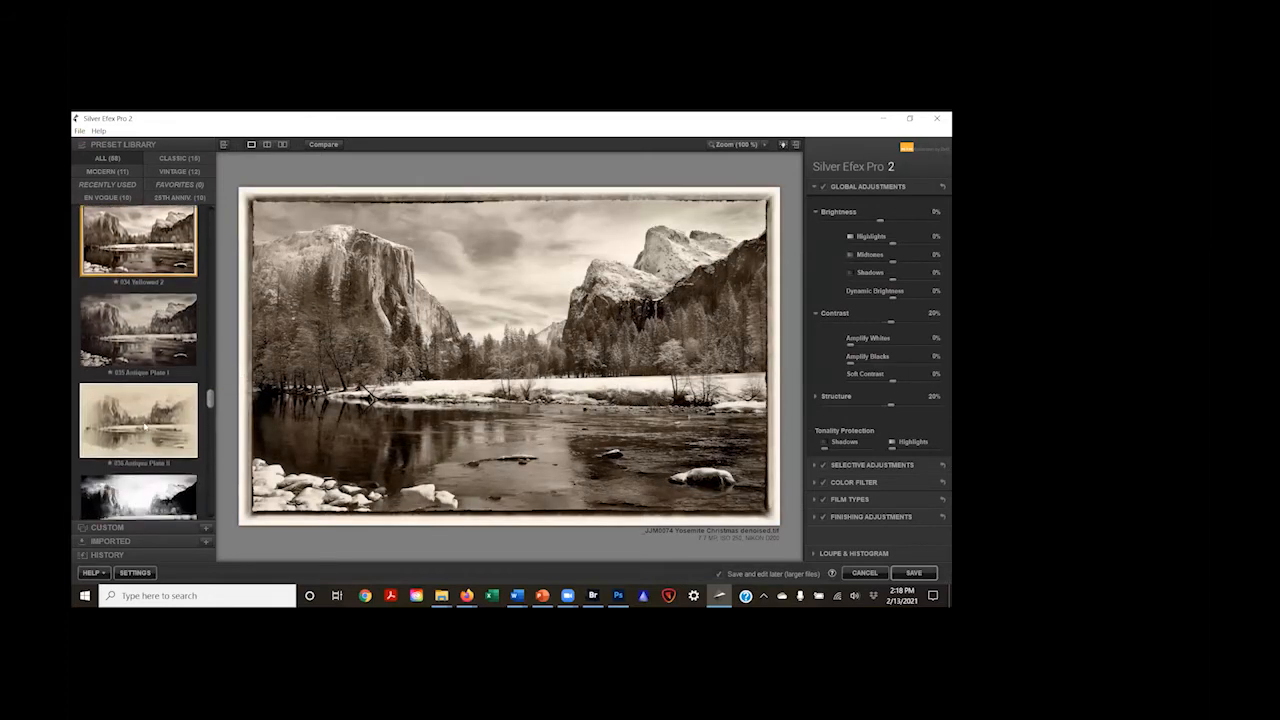
click(145, 427)
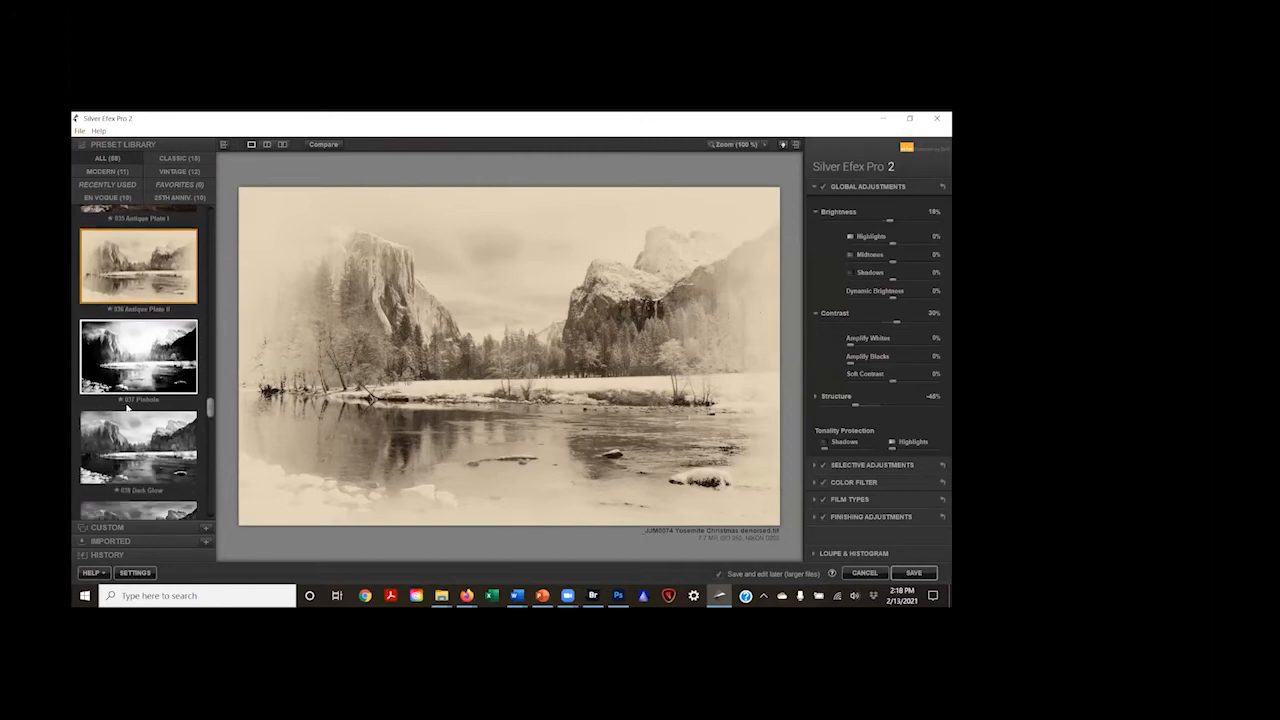
Step: Apply the 038 Dark Glow preset to the photo
click(140, 410)
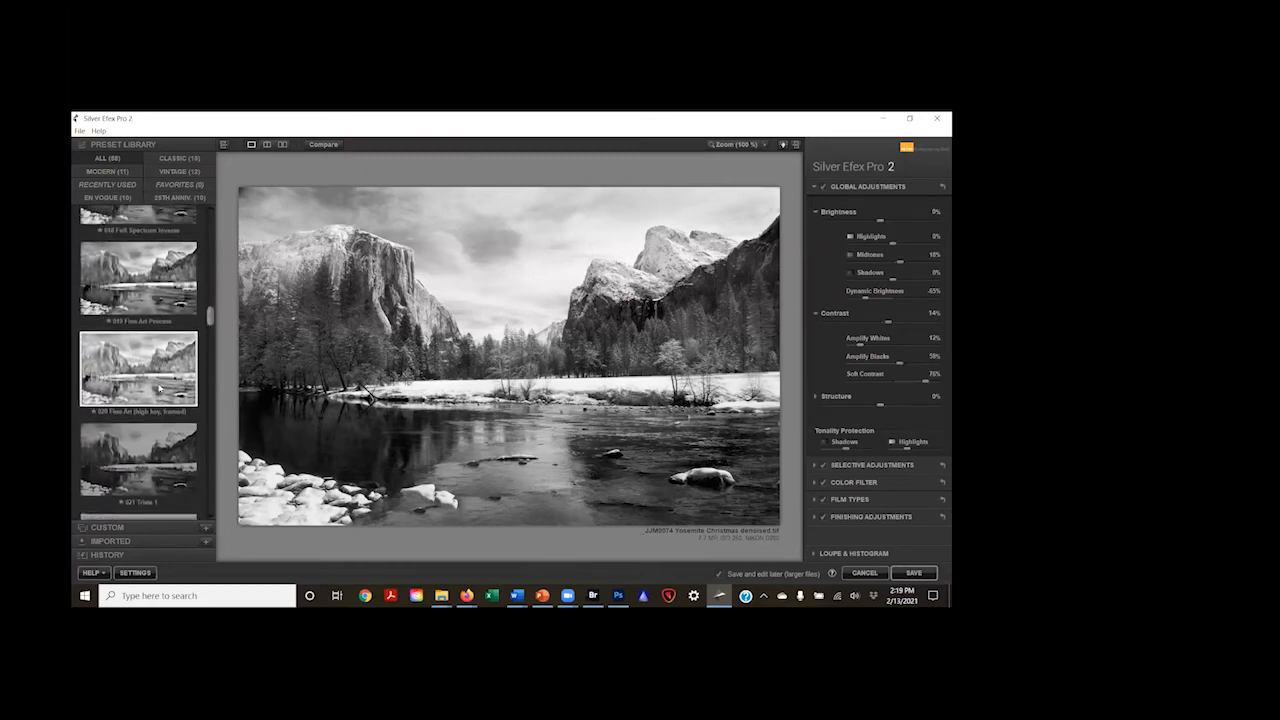
scroll(159, 389, up, 1)
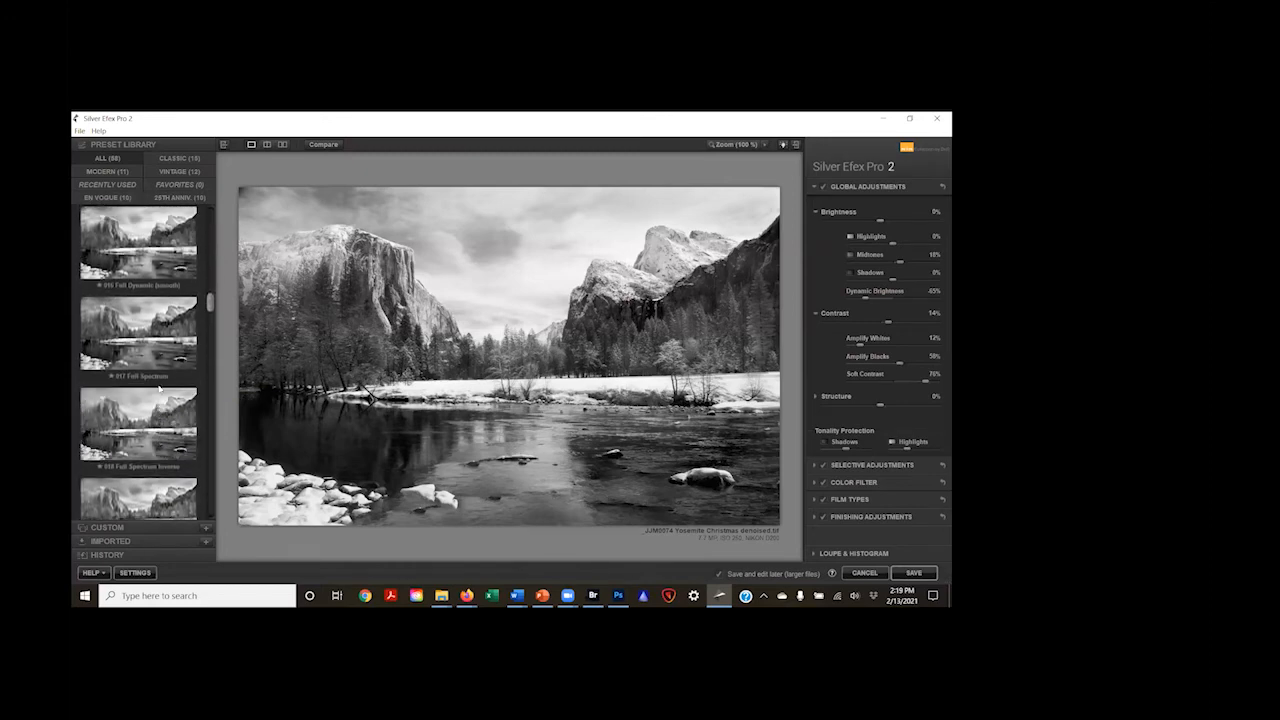
scroll(159, 389, up, 1)
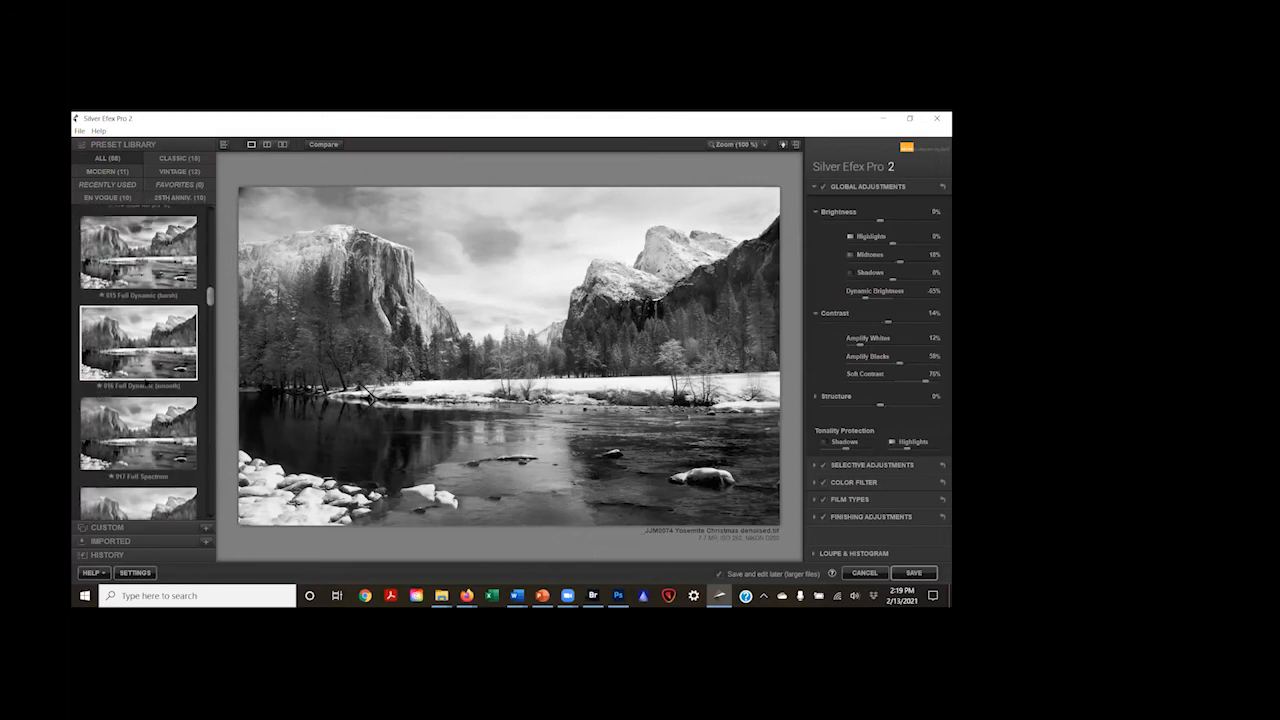
Step: Apply the 015 Full Dynamic (harsh) preset to the photo and set the global Structure to 32%
click(148, 282)
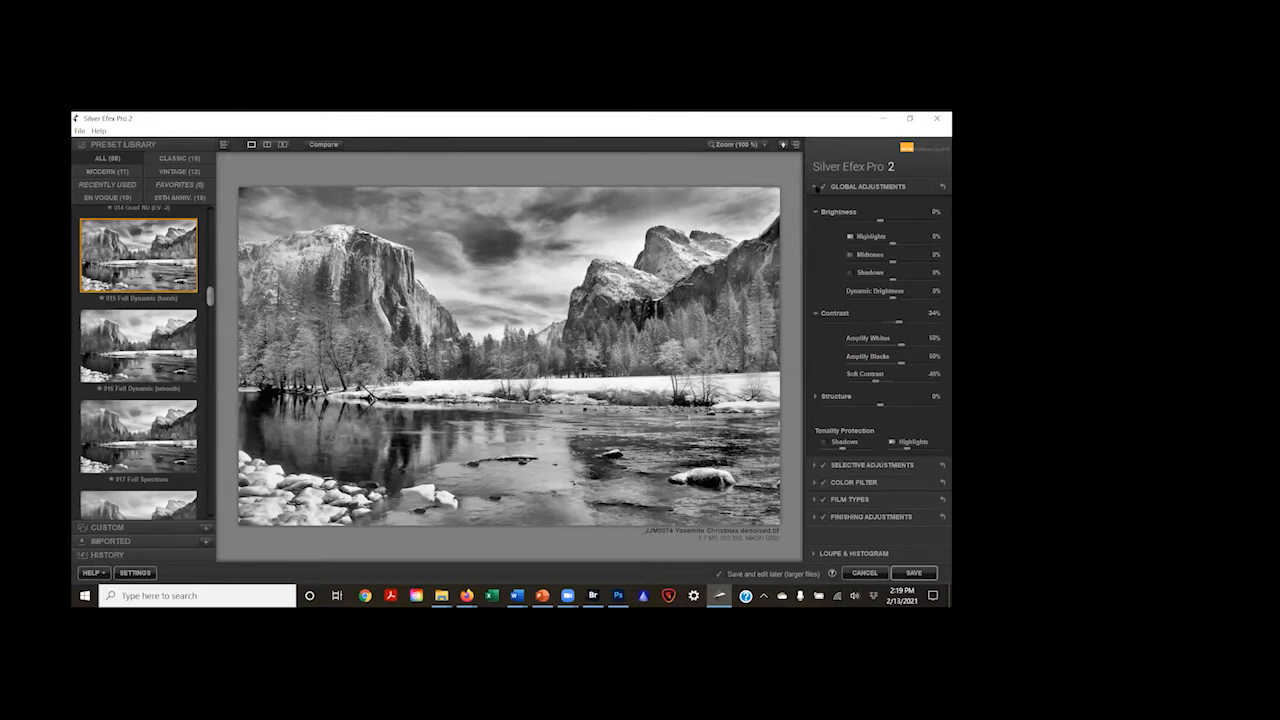
click(817, 187)
click(817, 188)
drag(881, 406, 898, 407)
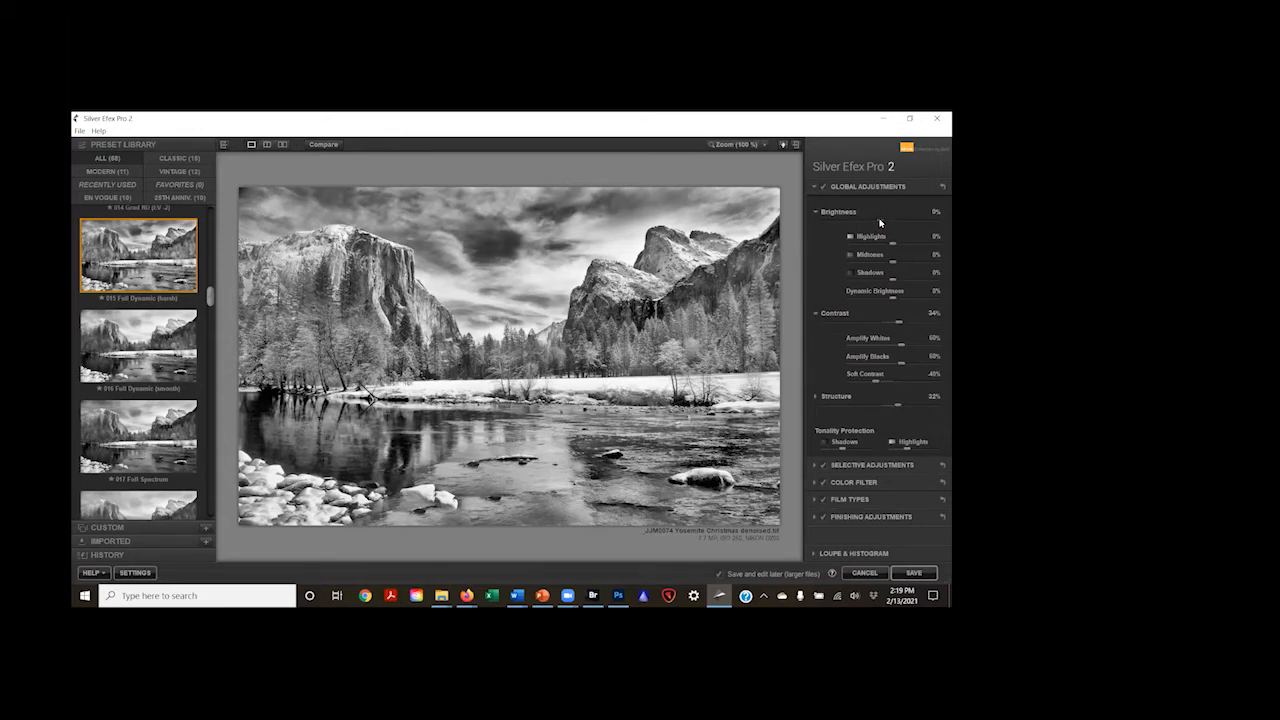
Step: In the global adjustments, set Brightness to 9%, Shadows to 38% and Midtones to -16%
mouse_move(880, 222)
mouse_down()
mouse_move(892, 222)
mouse_move(880, 221)
mouse_up()
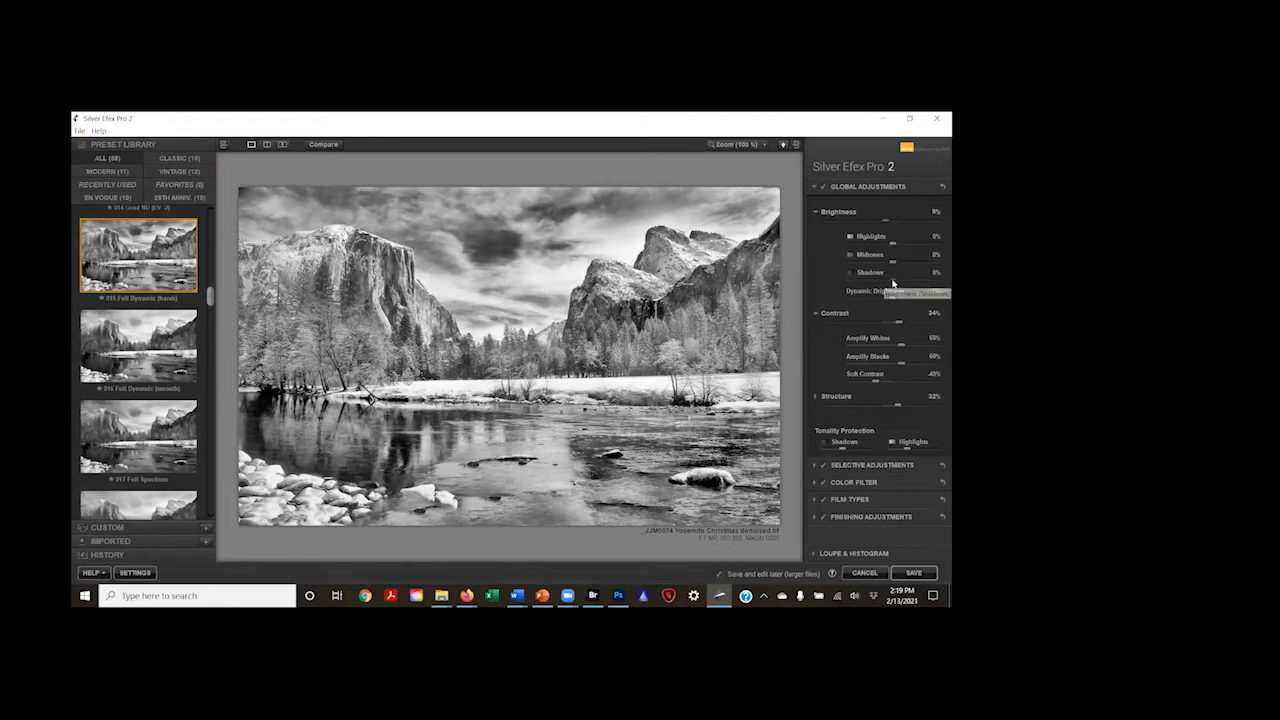
drag(892, 279, 909, 277)
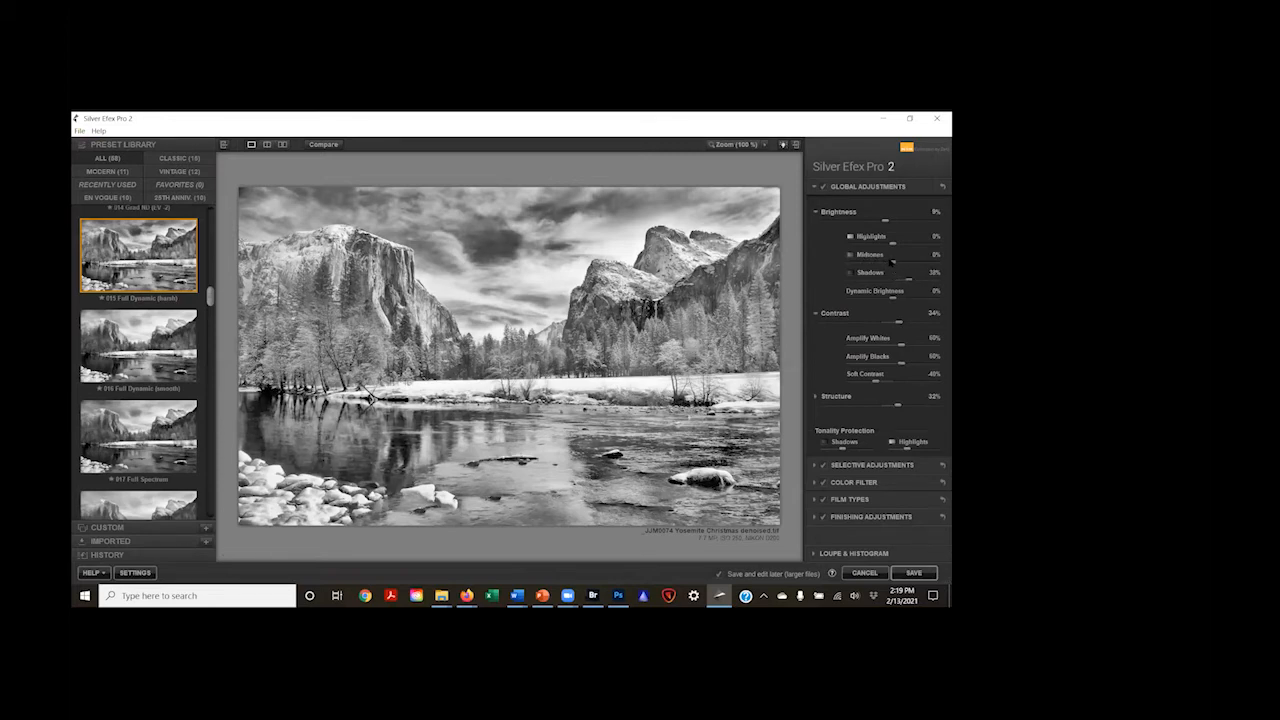
drag(881, 262, 887, 261)
Step: Set Amplify Whites to 44%, Amplify Blacks to 47% and Structure to 57%
drag(900, 347, 885, 347)
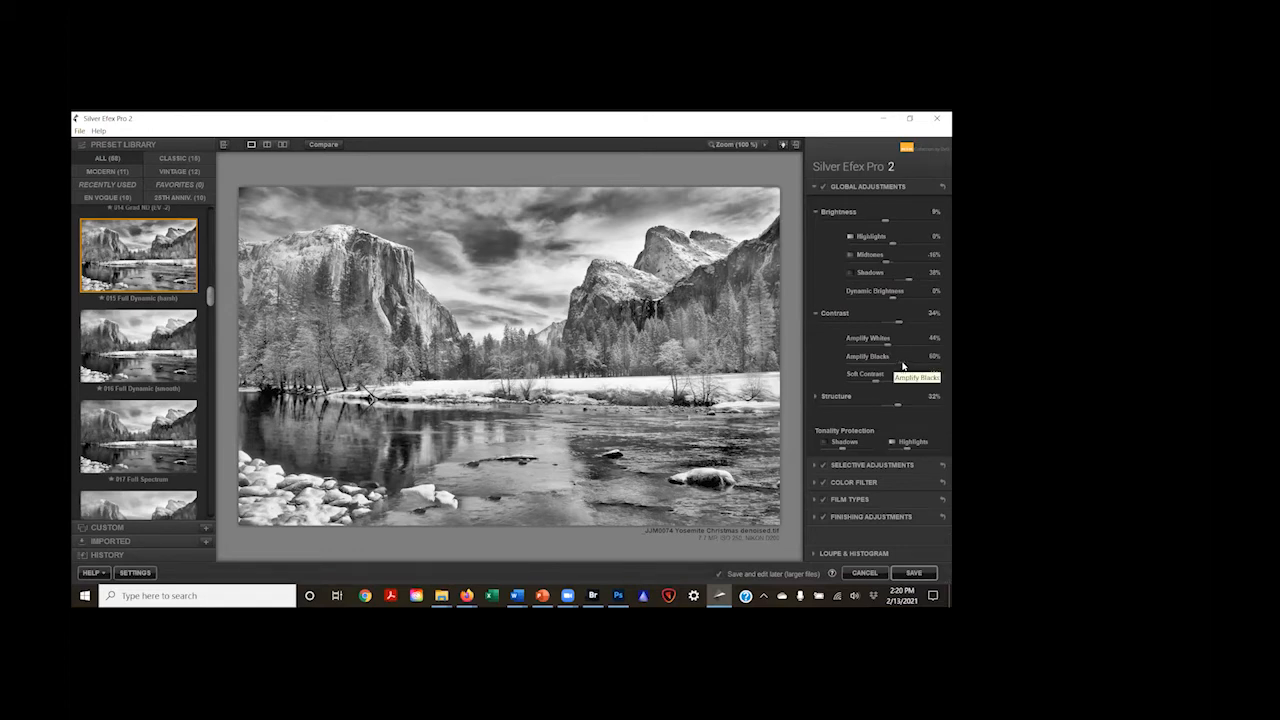
drag(902, 366, 891, 366)
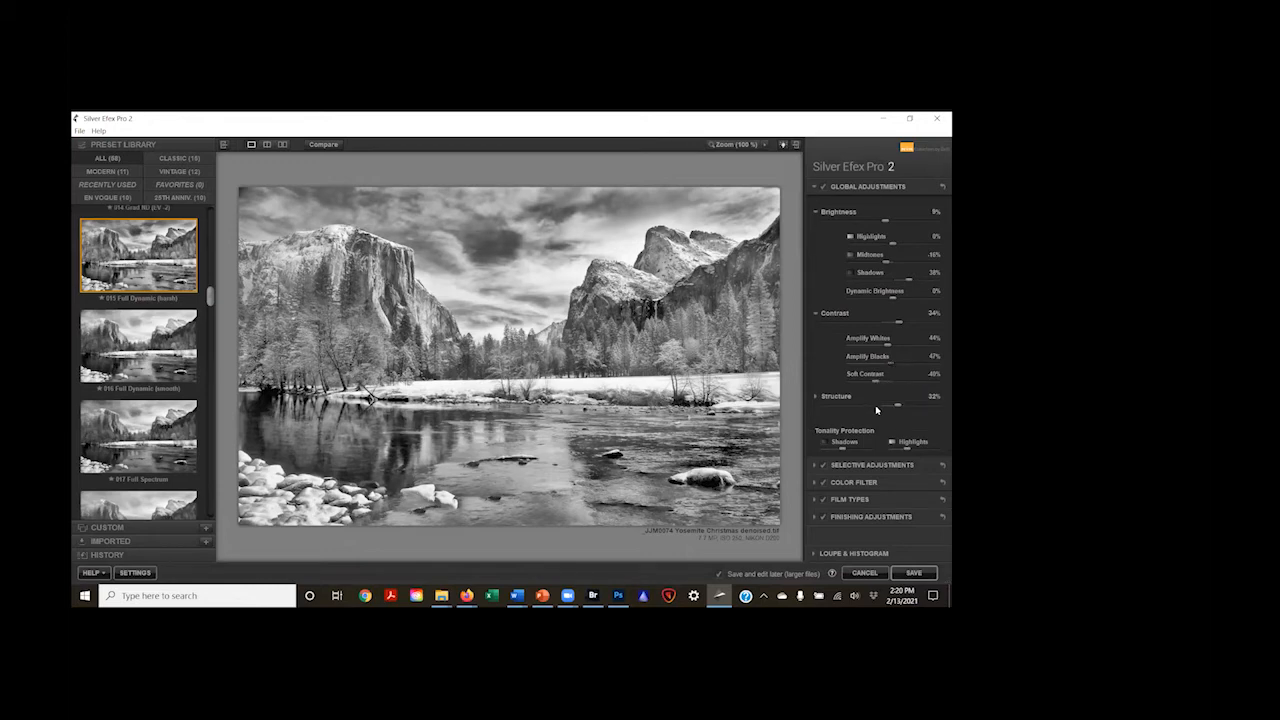
mouse_move(898, 406)
mouse_down()
mouse_move(911, 404)
mouse_move(900, 399)
mouse_up()
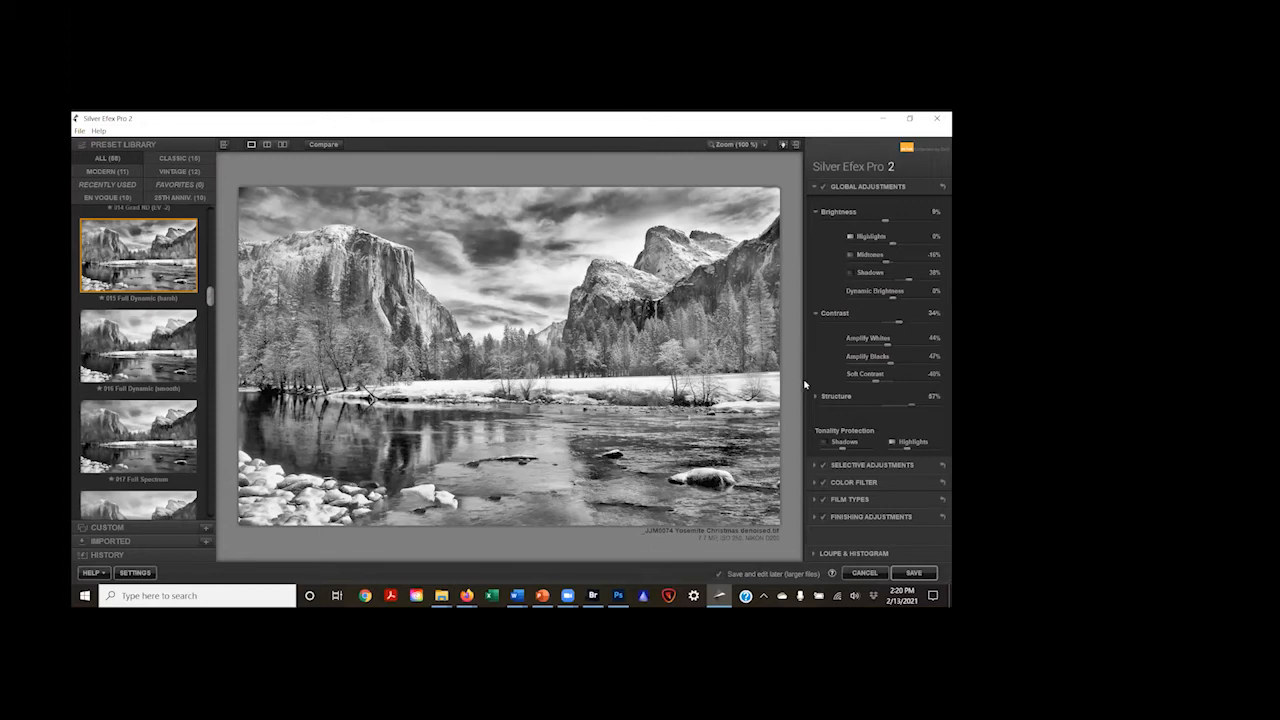
Step: Preview toning styles from the finishing adjustments on the photo, including Cyanotype 10, Blue Toner 9 and Ambrotype 24
click(814, 518)
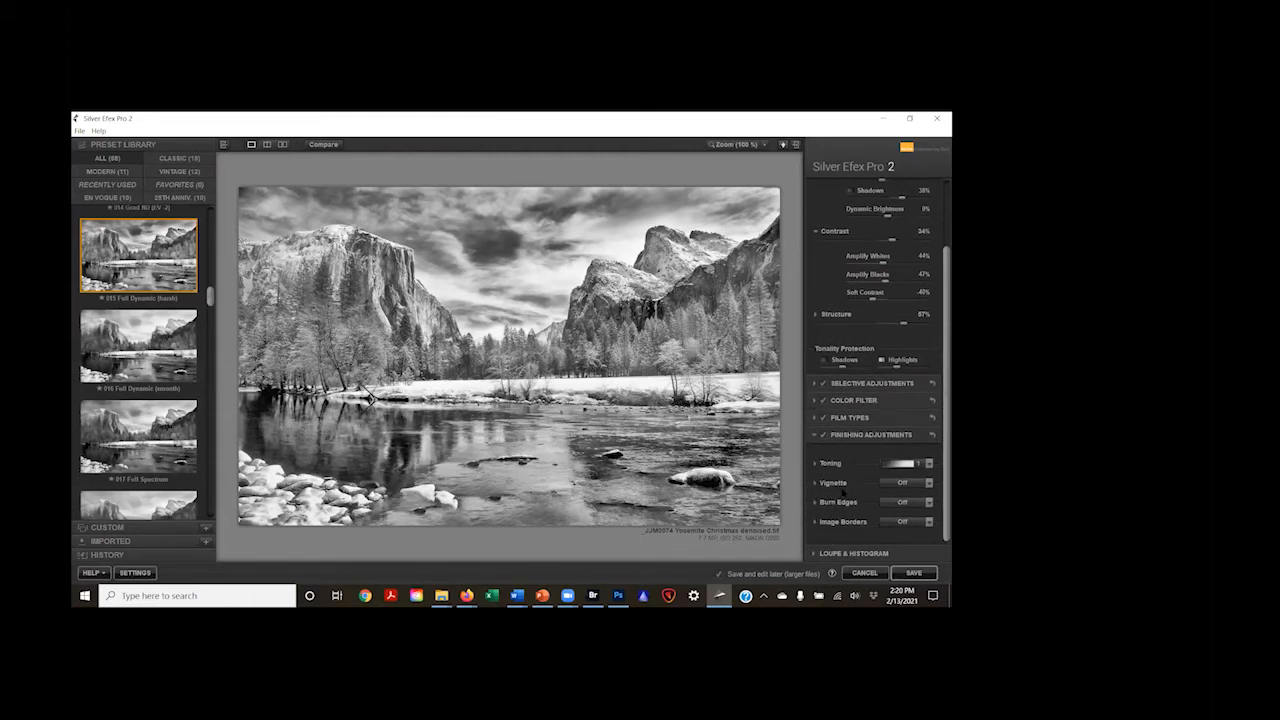
click(929, 466)
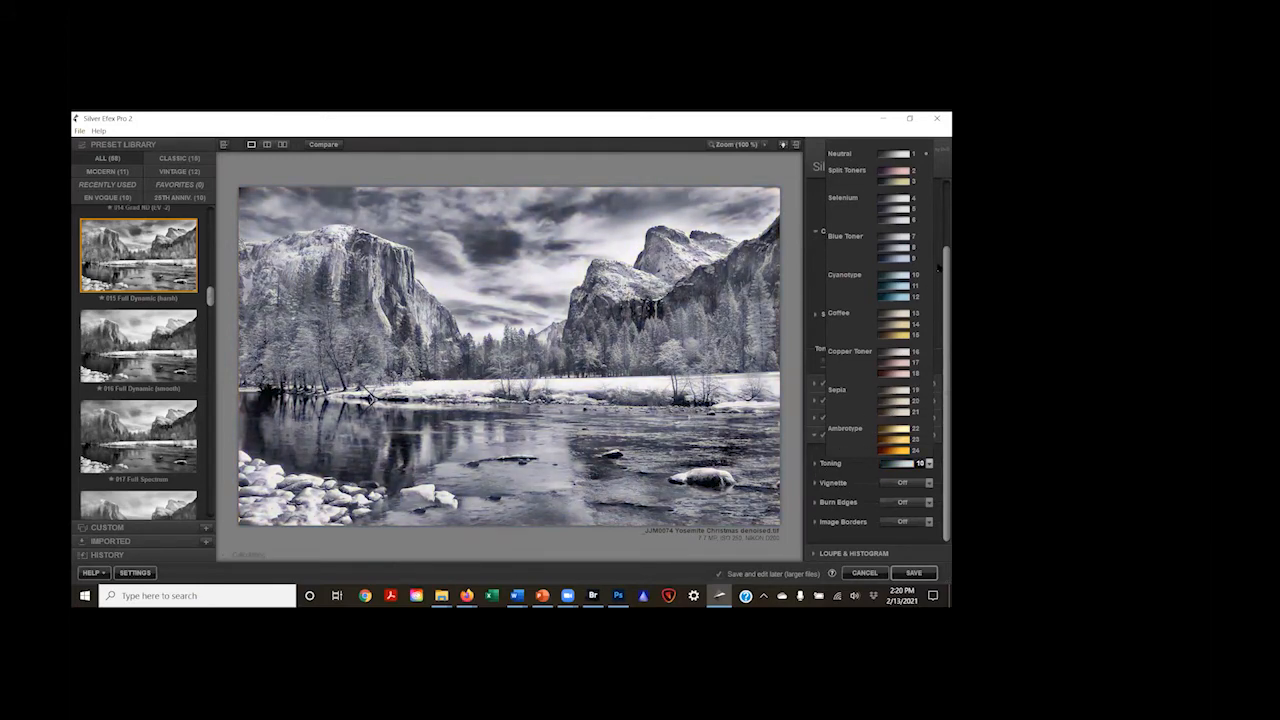
scroll(936, 235, up, 1)
scroll(936, 240, up, 1)
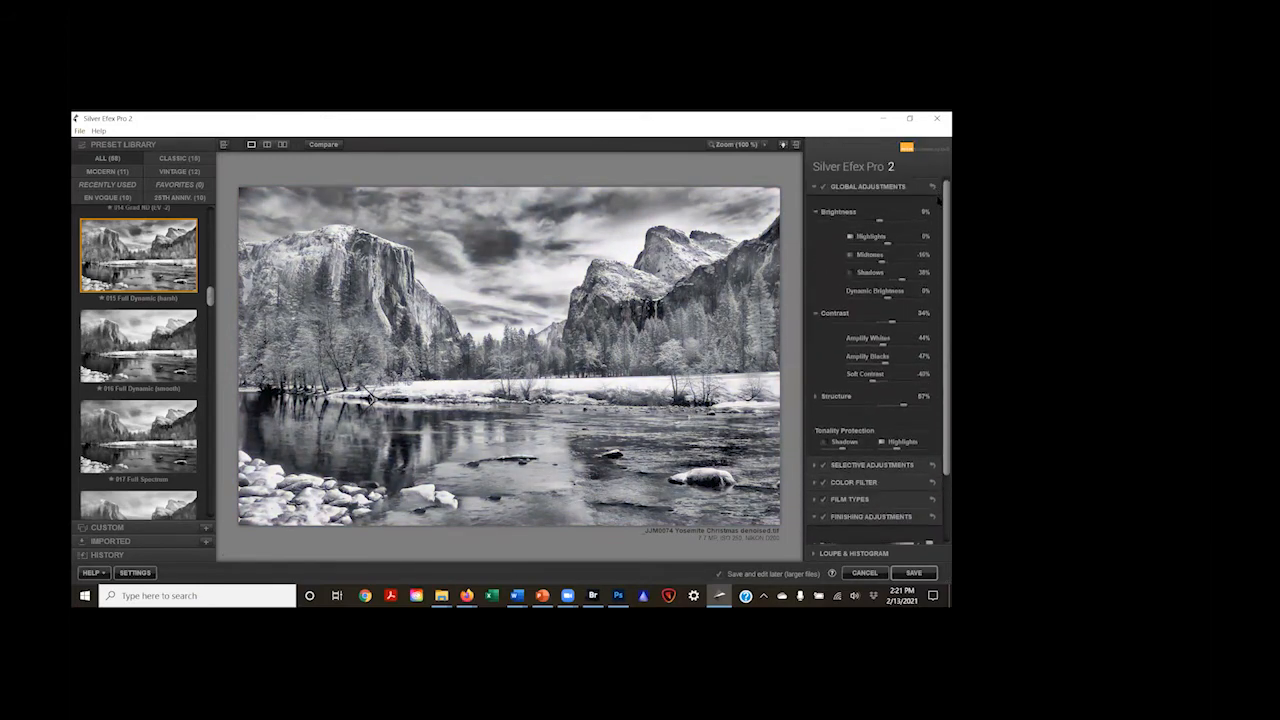
scroll(928, 320, down, 2)
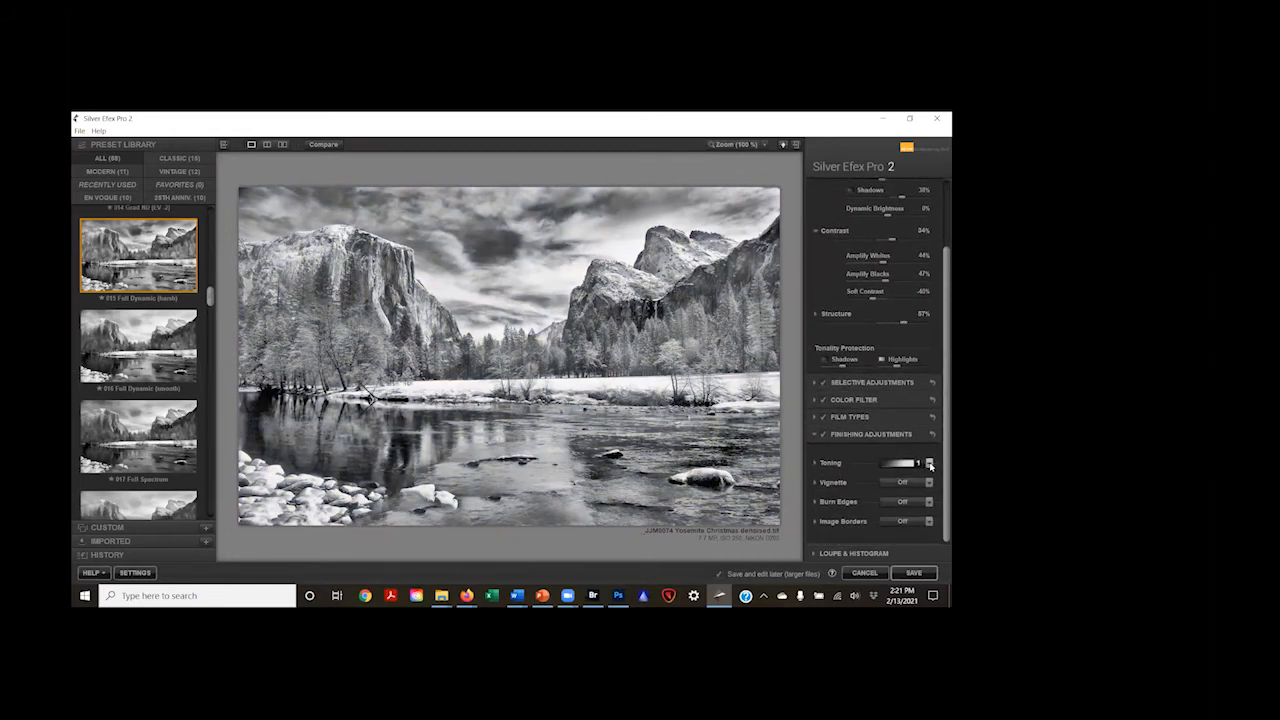
click(928, 464)
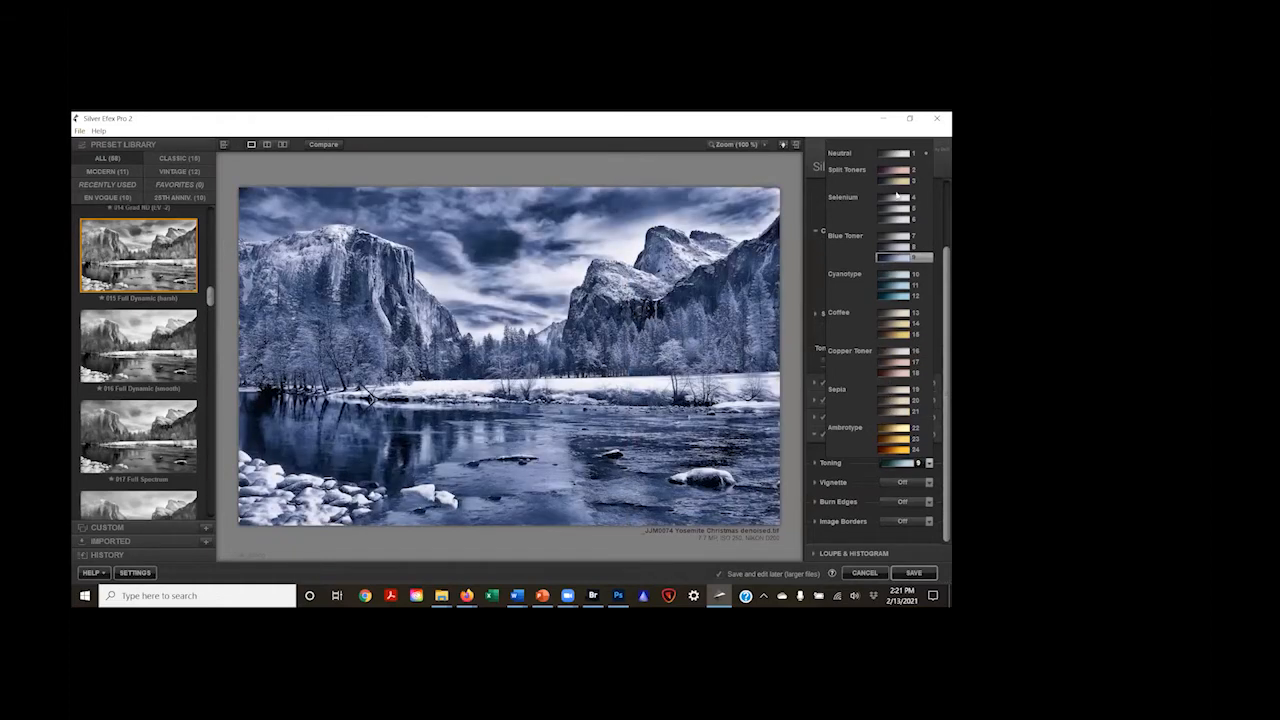
click(905, 449)
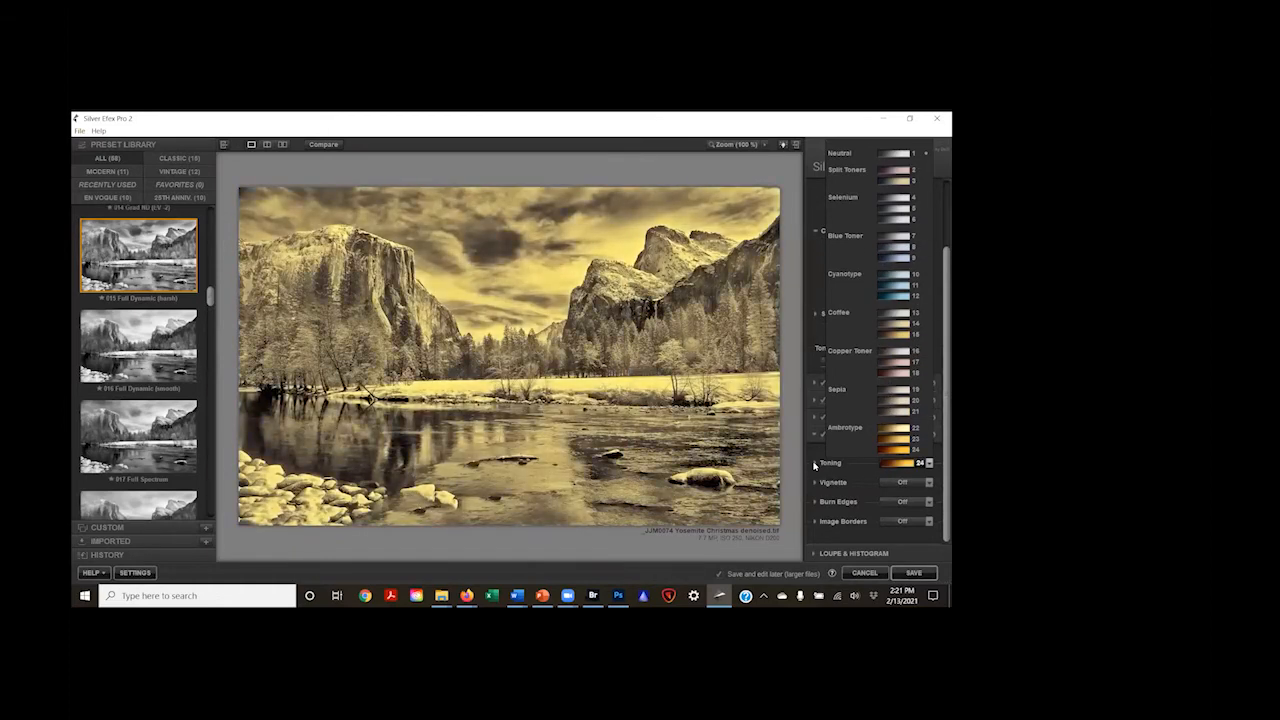
Step: Review the detailed Toning and Vignette options in the finishing adjustments
click(816, 466)
scroll(816, 450, down, 2)
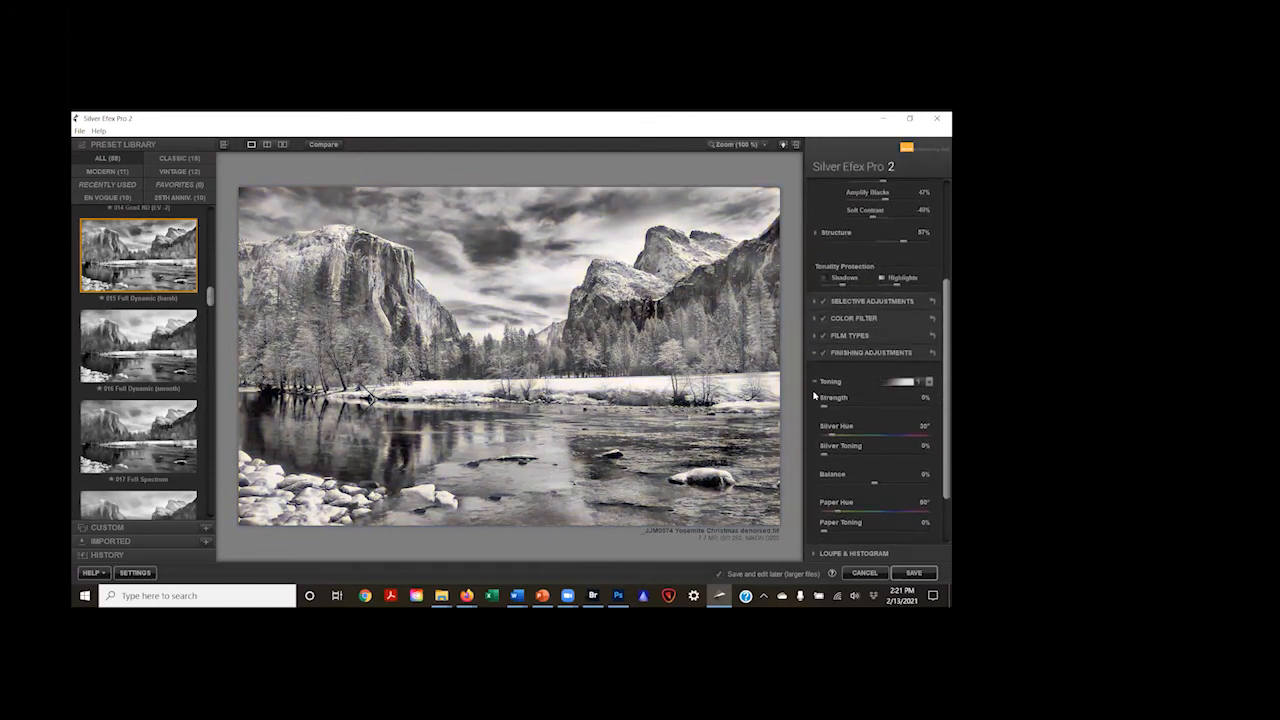
click(814, 382)
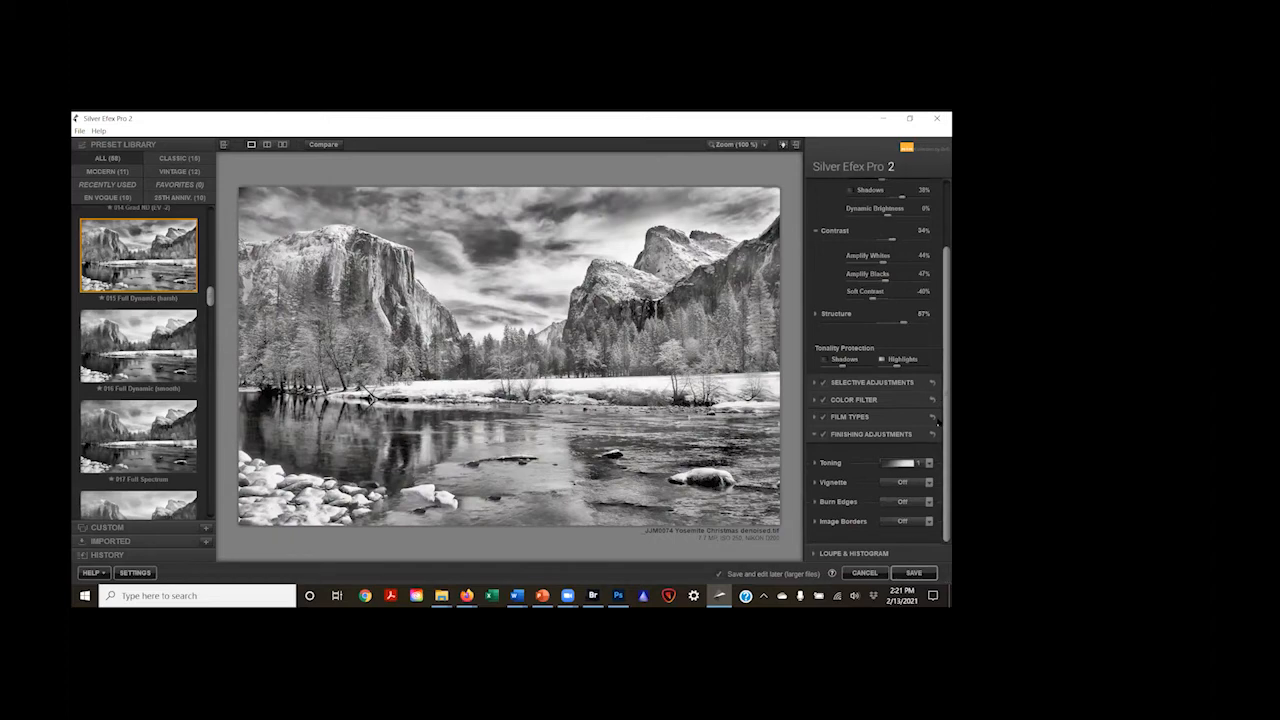
click(815, 483)
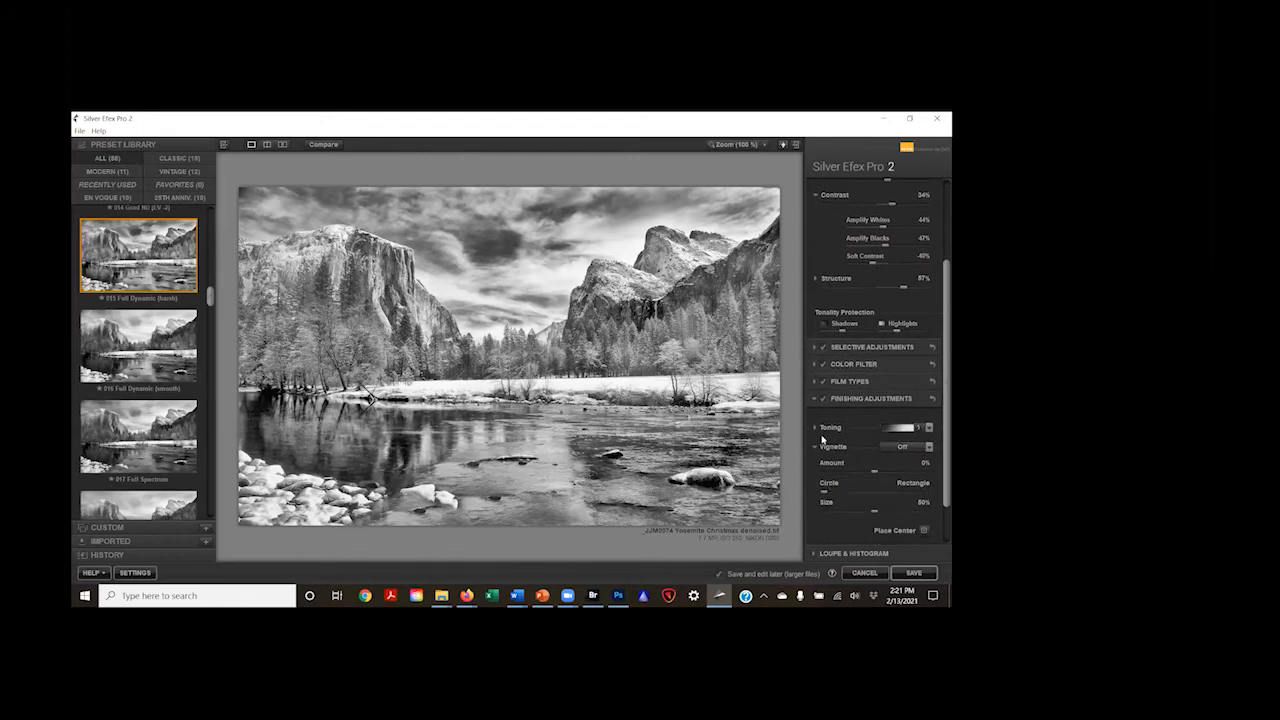
click(815, 447)
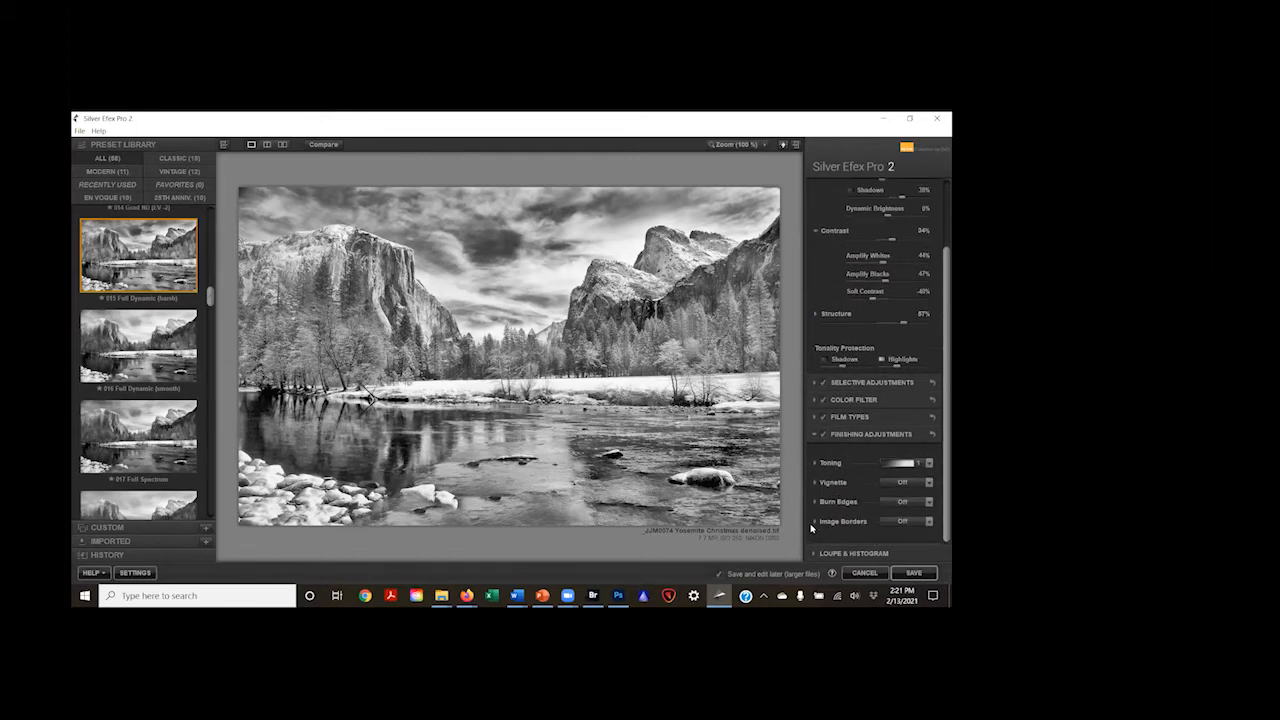
Step: Preview image border types on the photo, including Type 13, and close the finishing adjustments
click(815, 523)
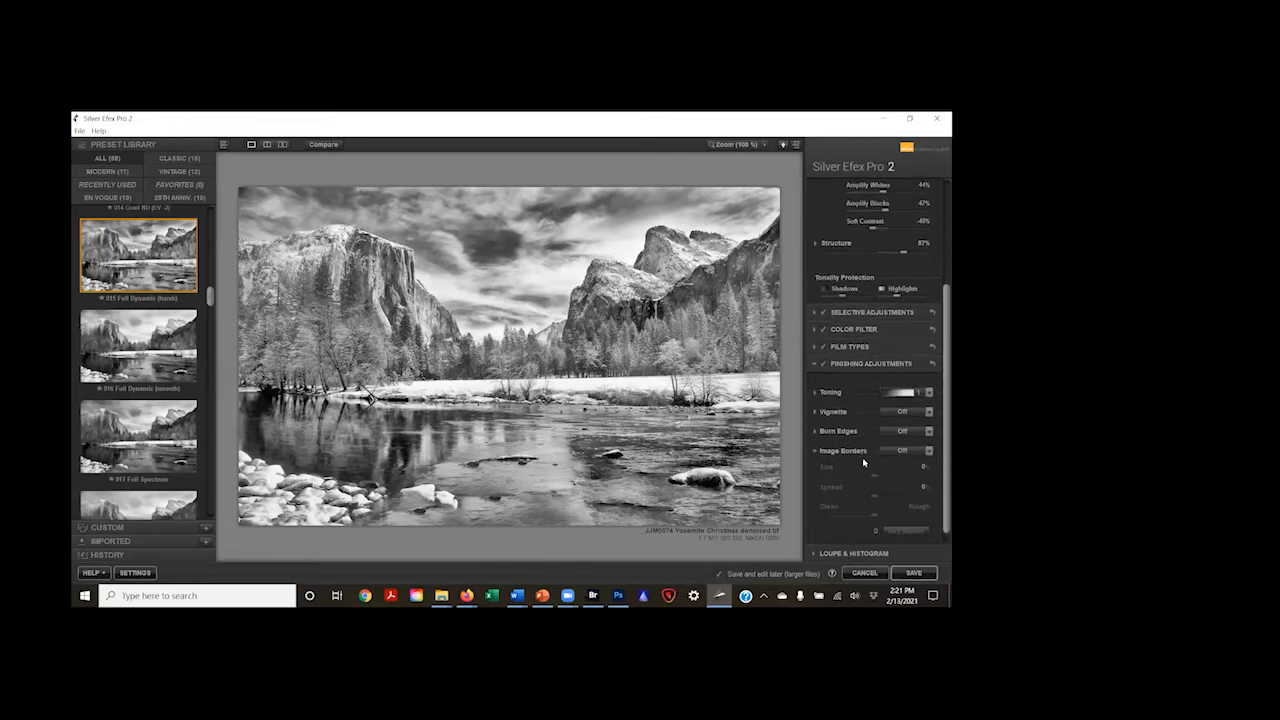
click(929, 452)
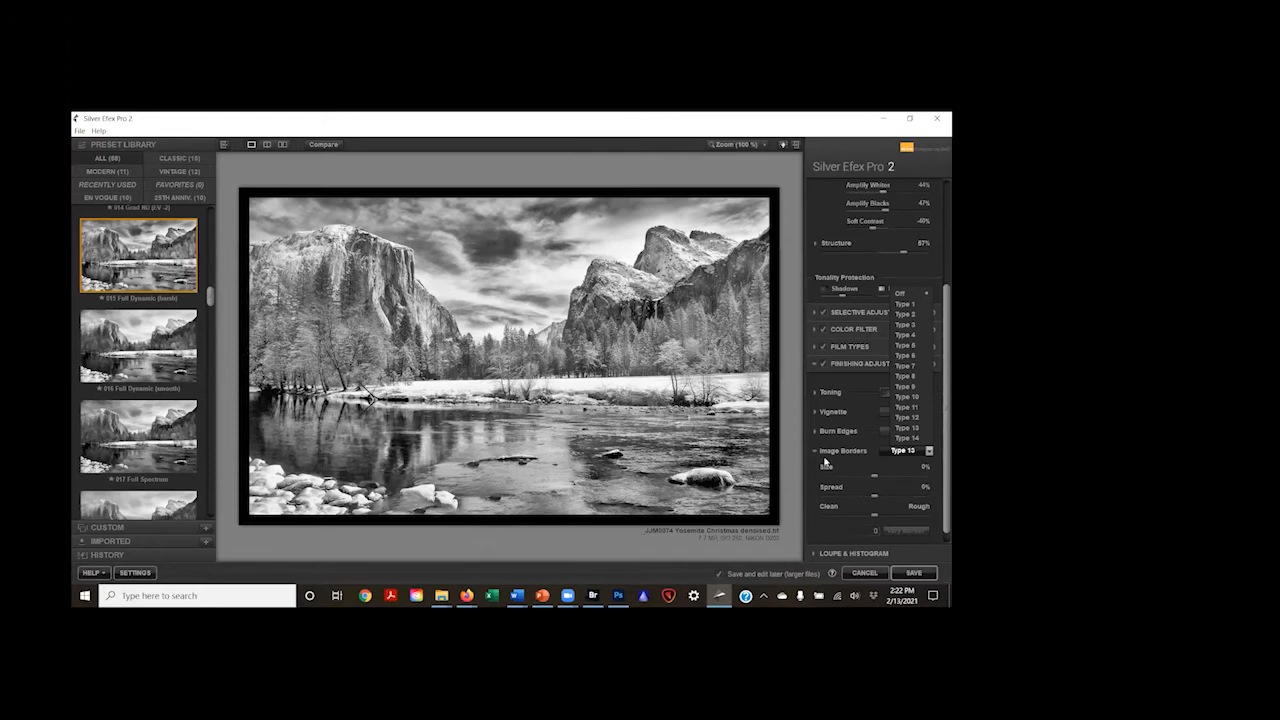
click(815, 452)
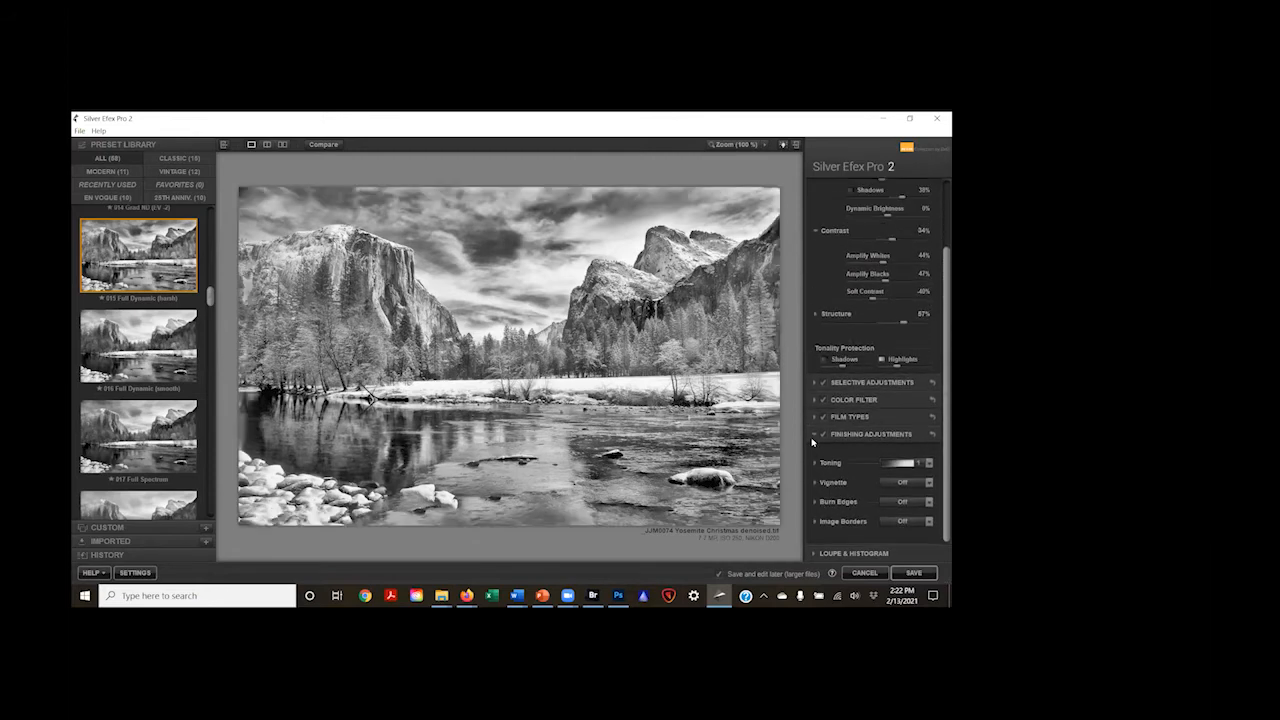
click(813, 435)
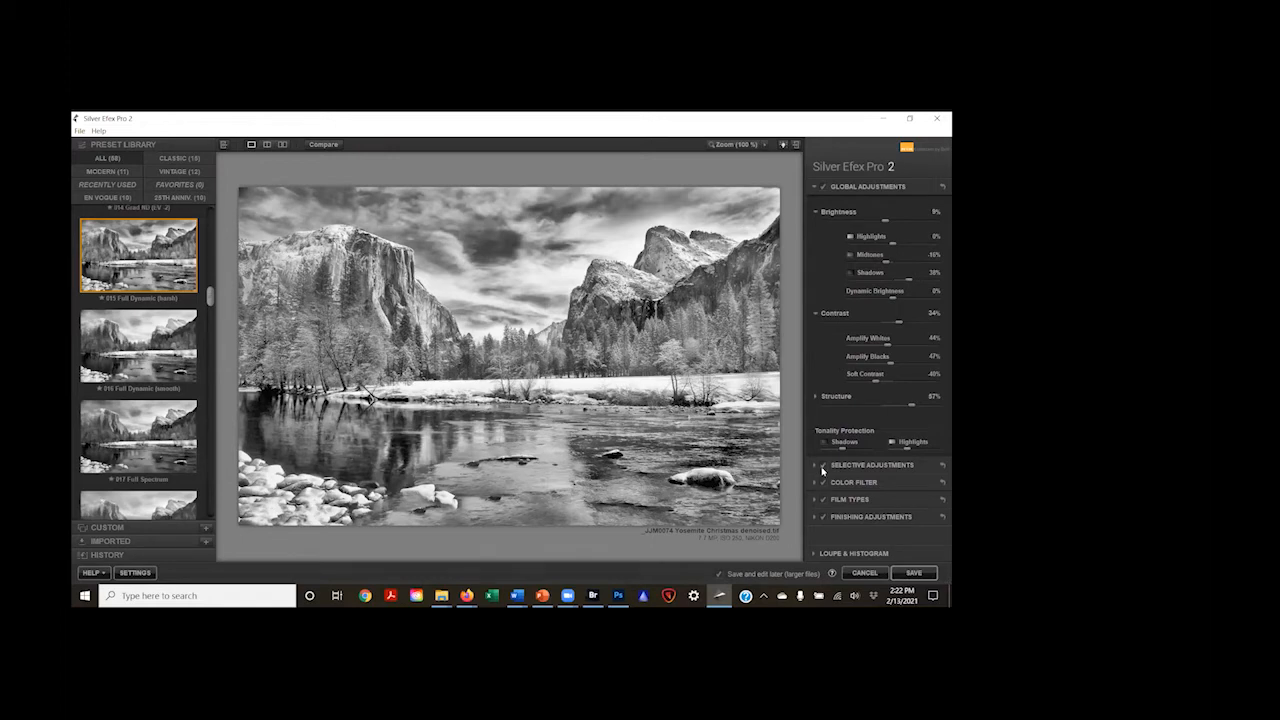
Step: Show the control point options in the selective adjustments and briefly view the loupe
click(815, 467)
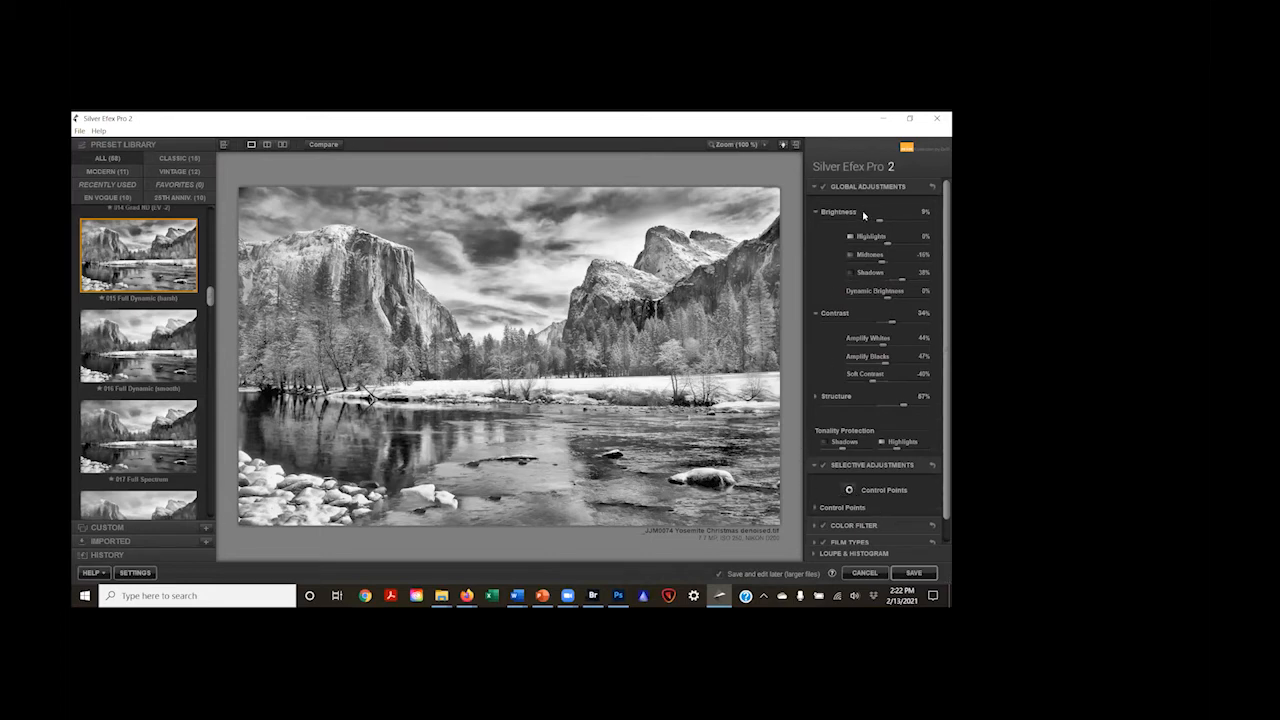
scroll(884, 295, down, 2)
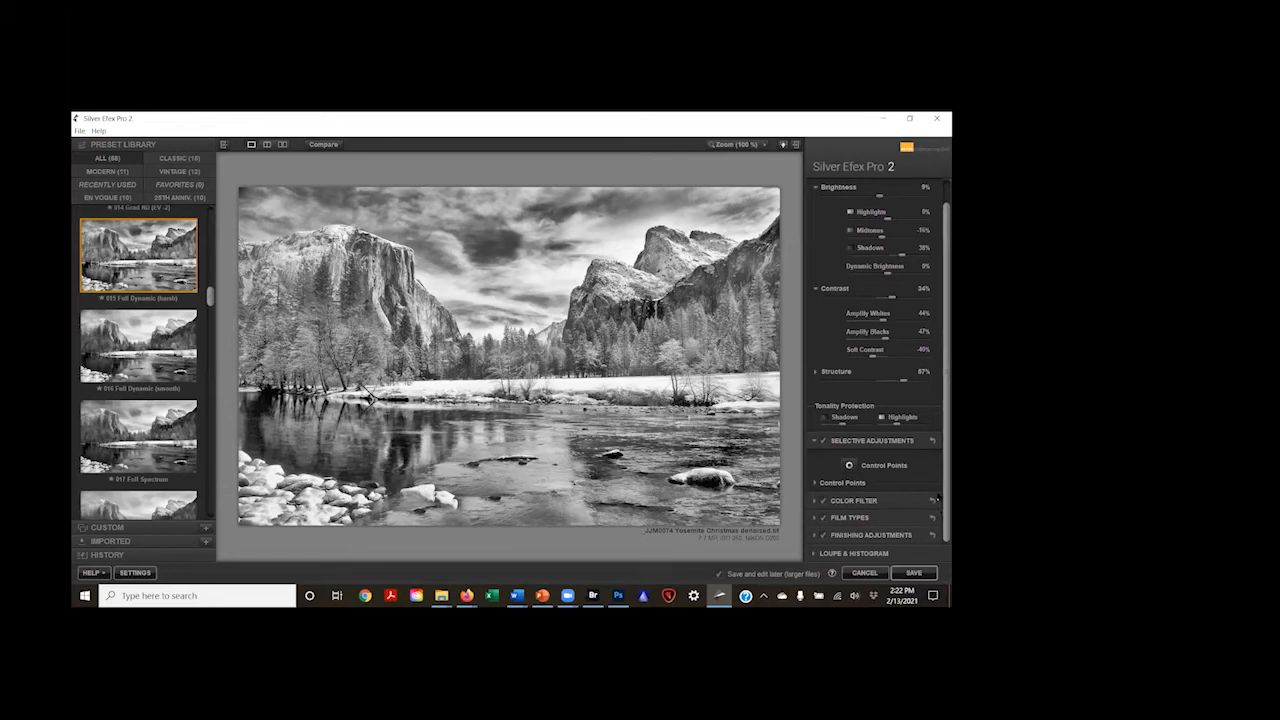
click(813, 554)
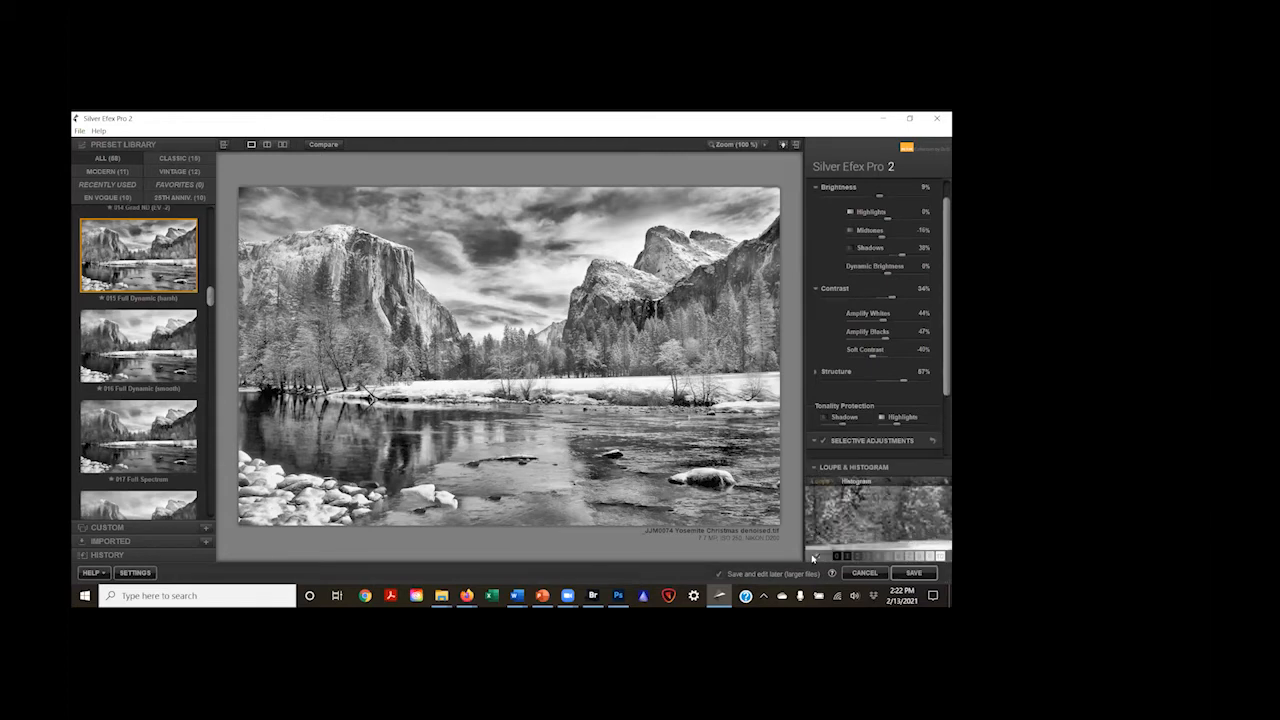
click(822, 468)
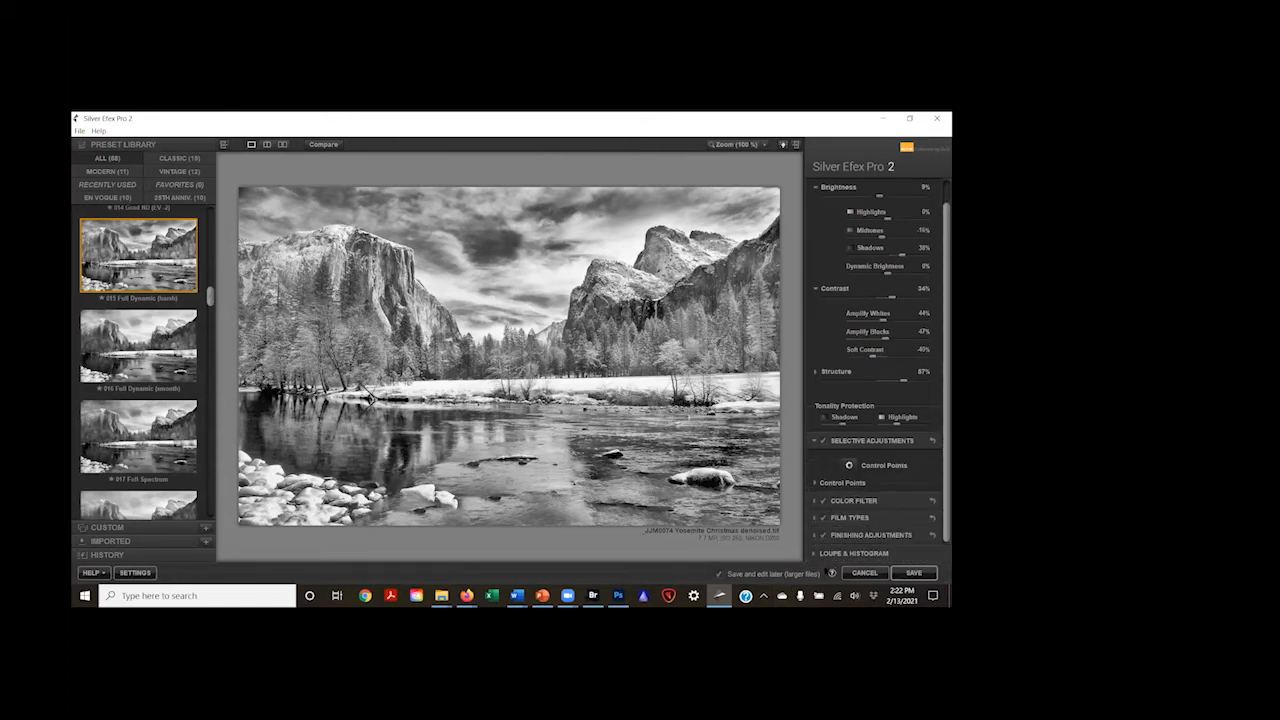
Step: Show the histogram and, guided by it, set Highlights to -33% and Brightness to -14%
click(818, 554)
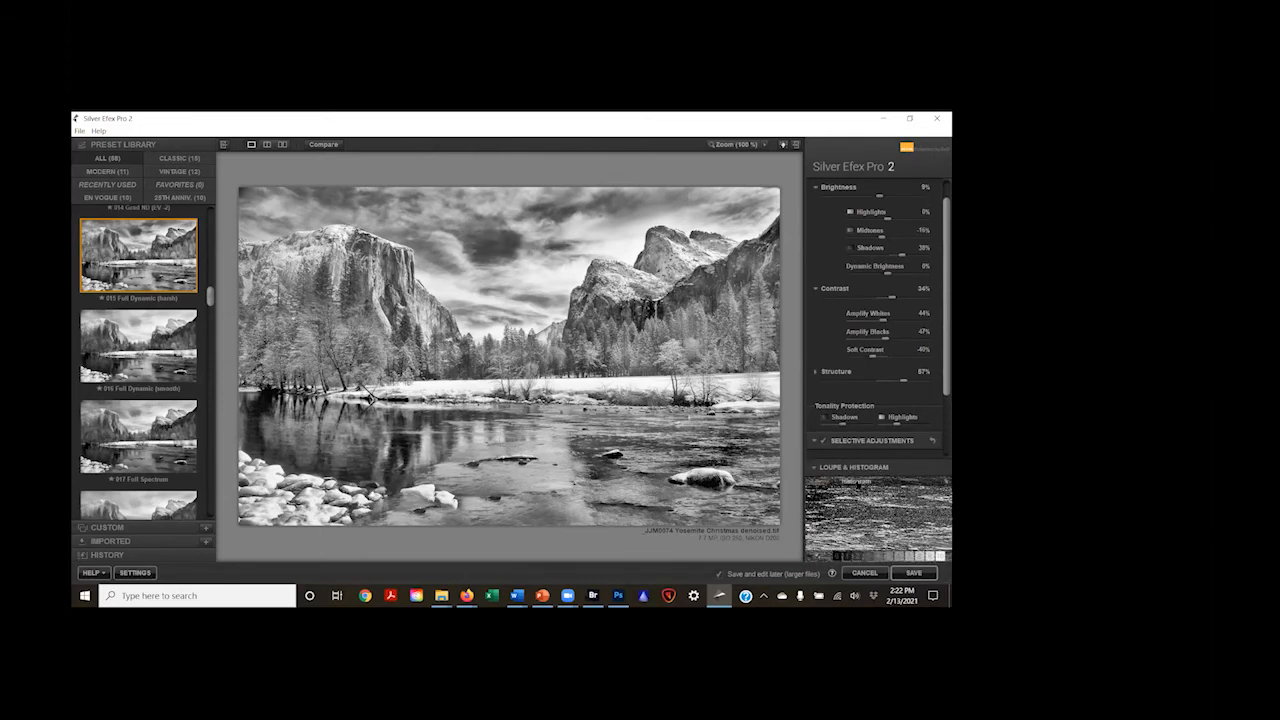
click(856, 484)
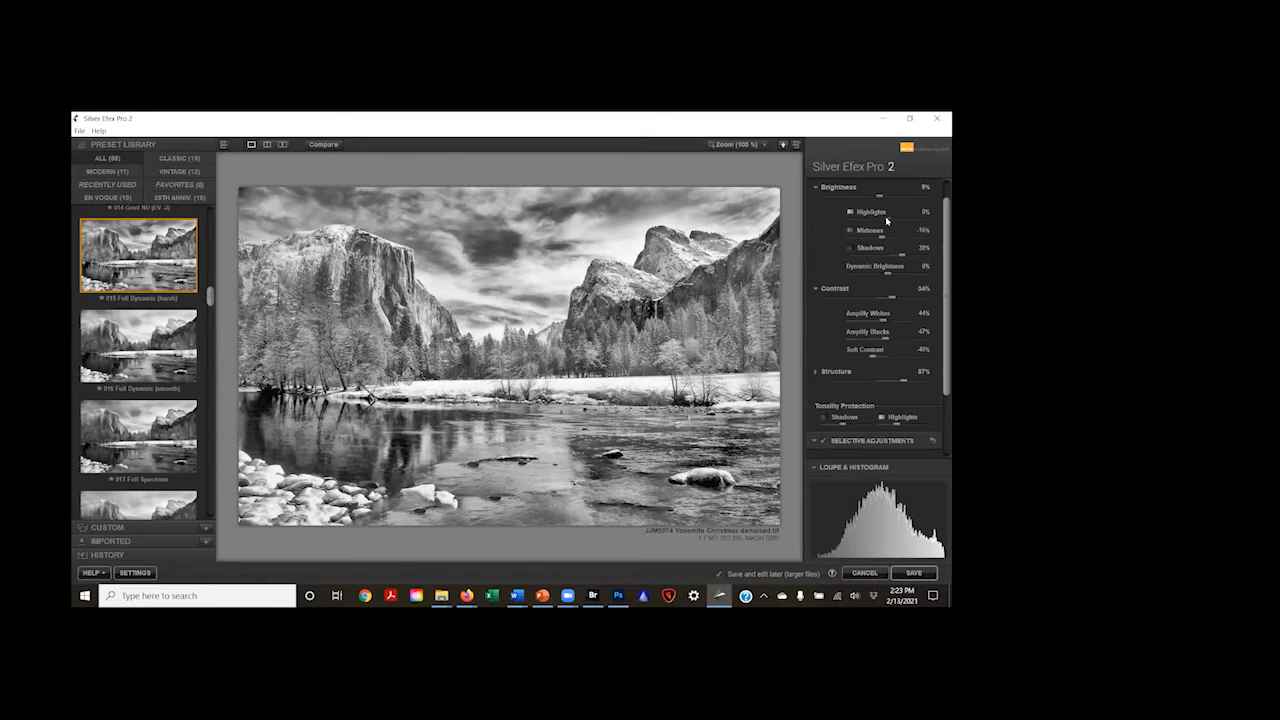
drag(885, 220, 873, 223)
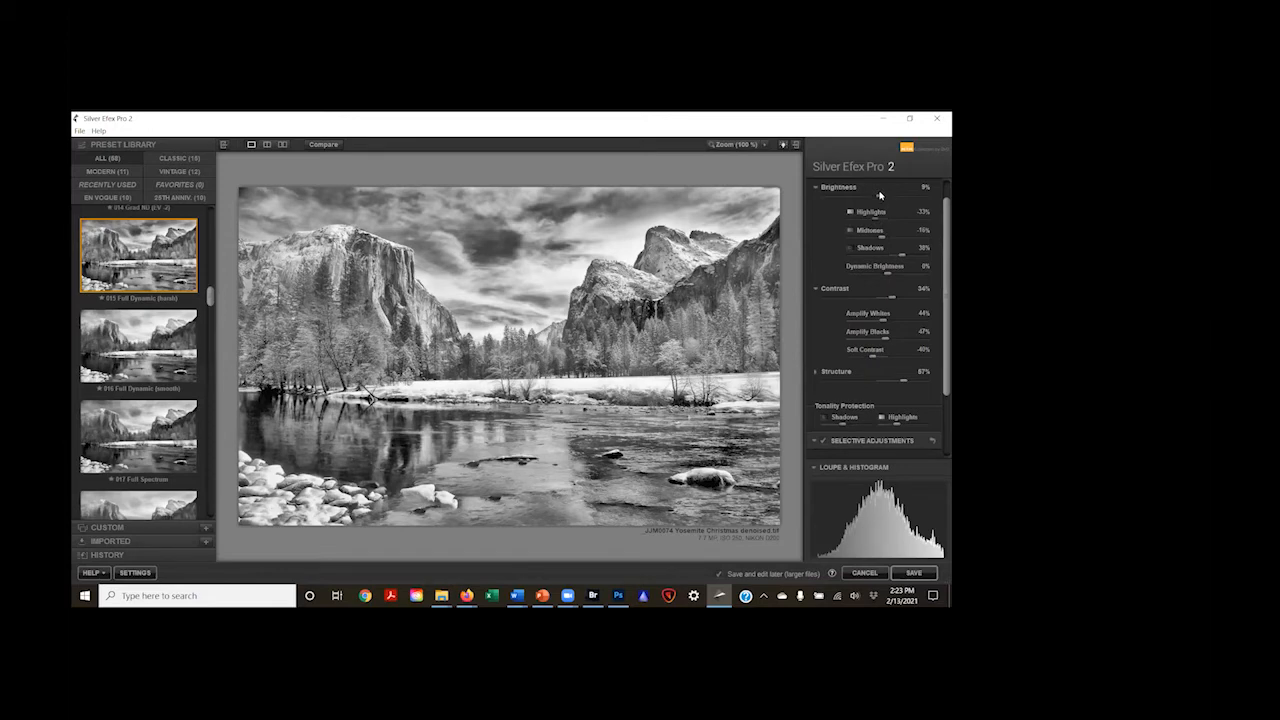
drag(879, 196, 867, 199)
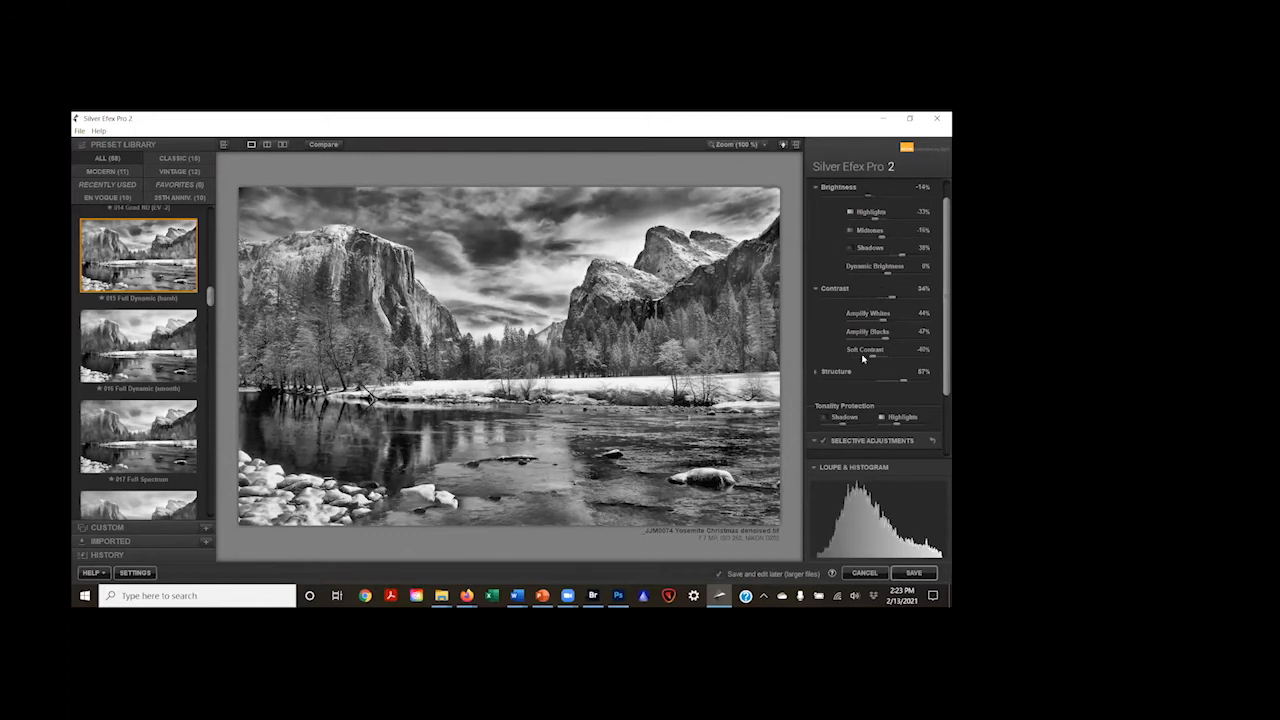
Step: Switch from the histogram to the loupe and highlight individual tonal zones, from dark to light, in the photo
mouse_move(840, 480)
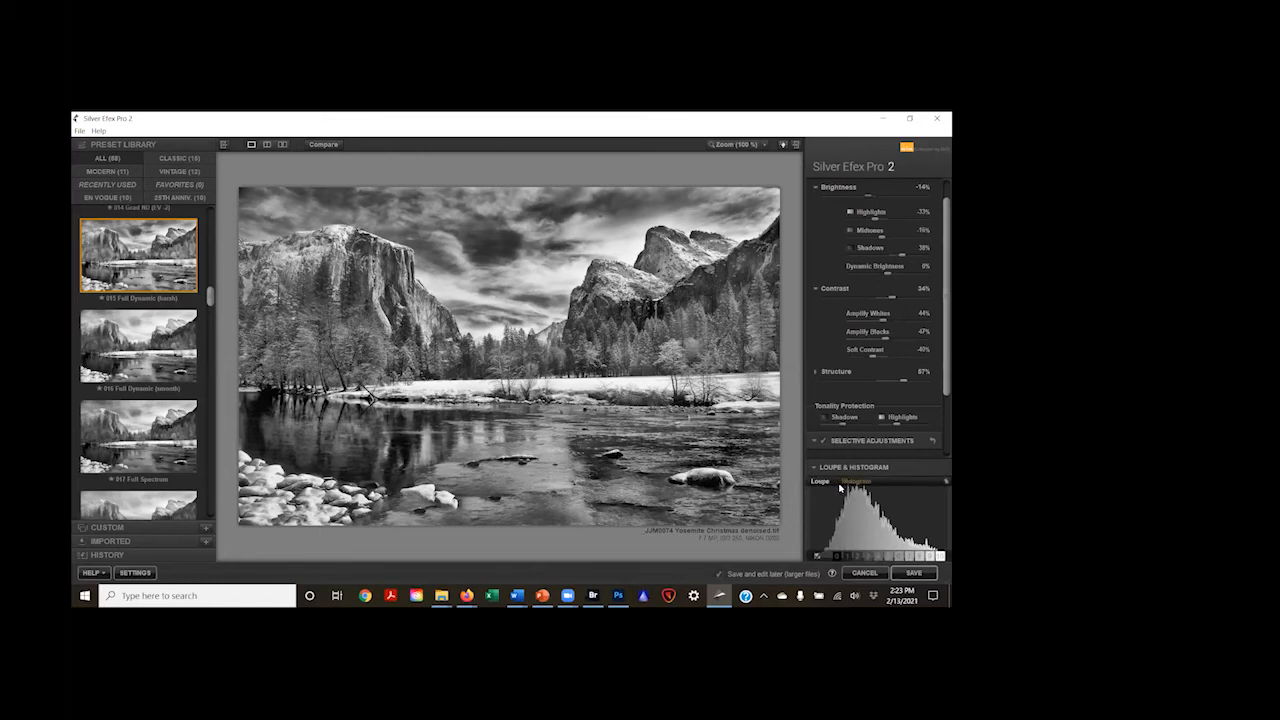
click(822, 484)
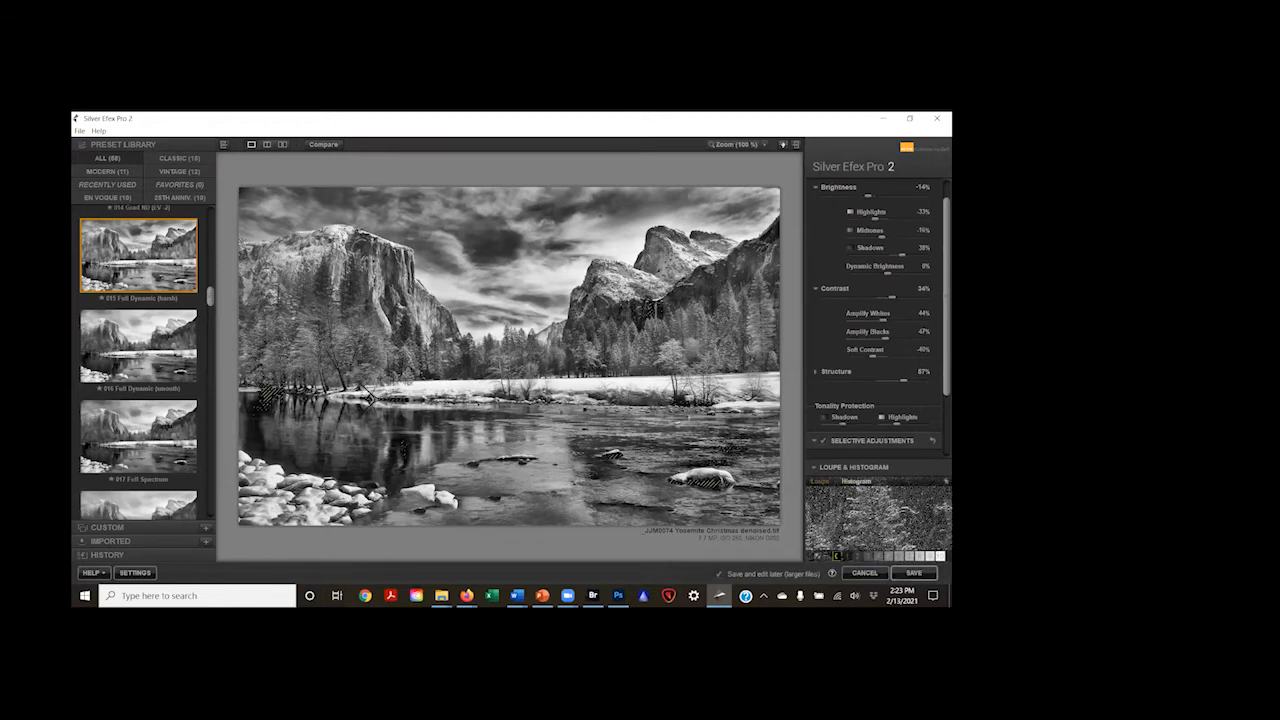
click(847, 556)
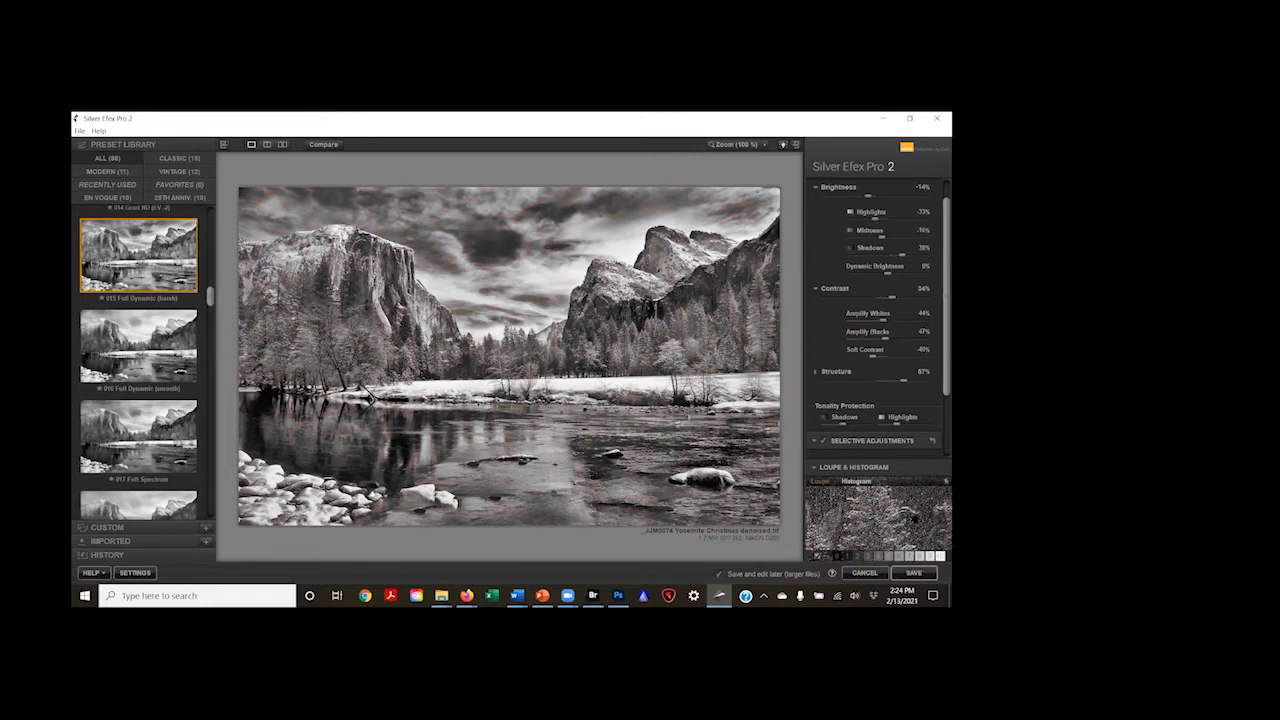
click(846, 557)
mouse_move(837, 557)
mouse_move(910, 557)
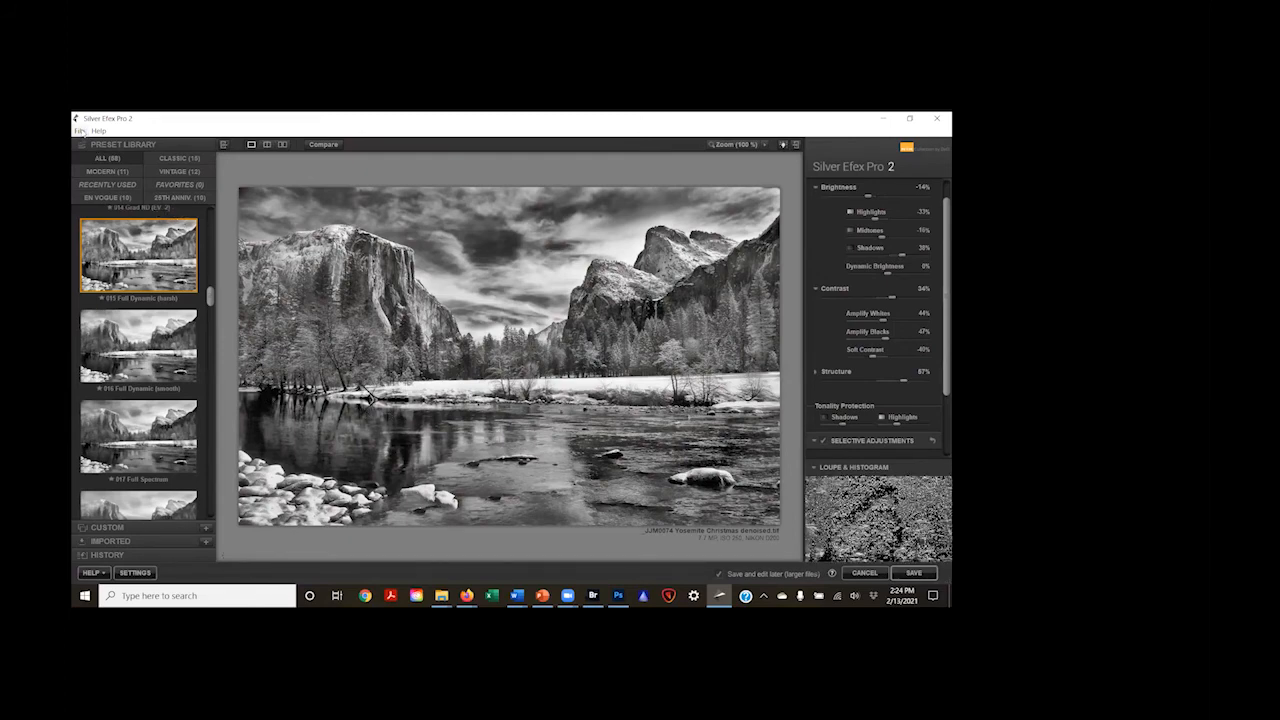
Step: Open the dandelion image 99 2 from the Class 30 Images folder and dismiss the JPEG notice
click(79, 131)
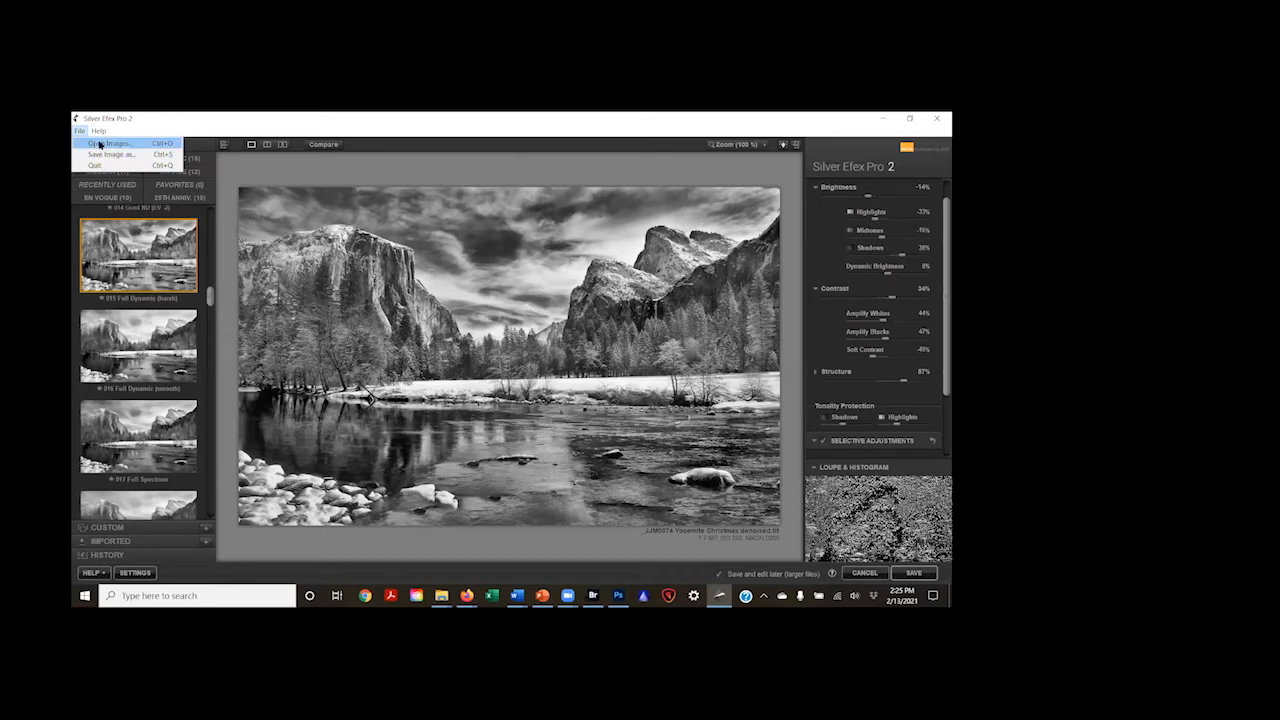
click(100, 145)
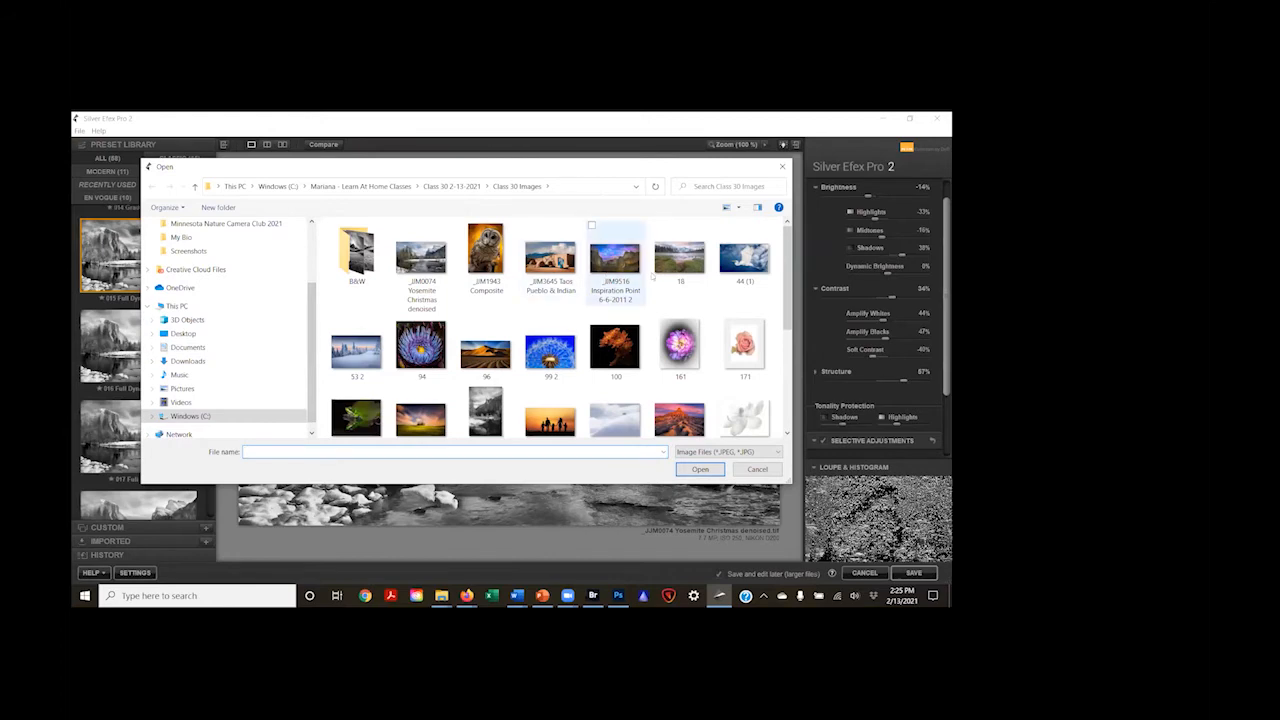
scroll(560, 300, down, 1)
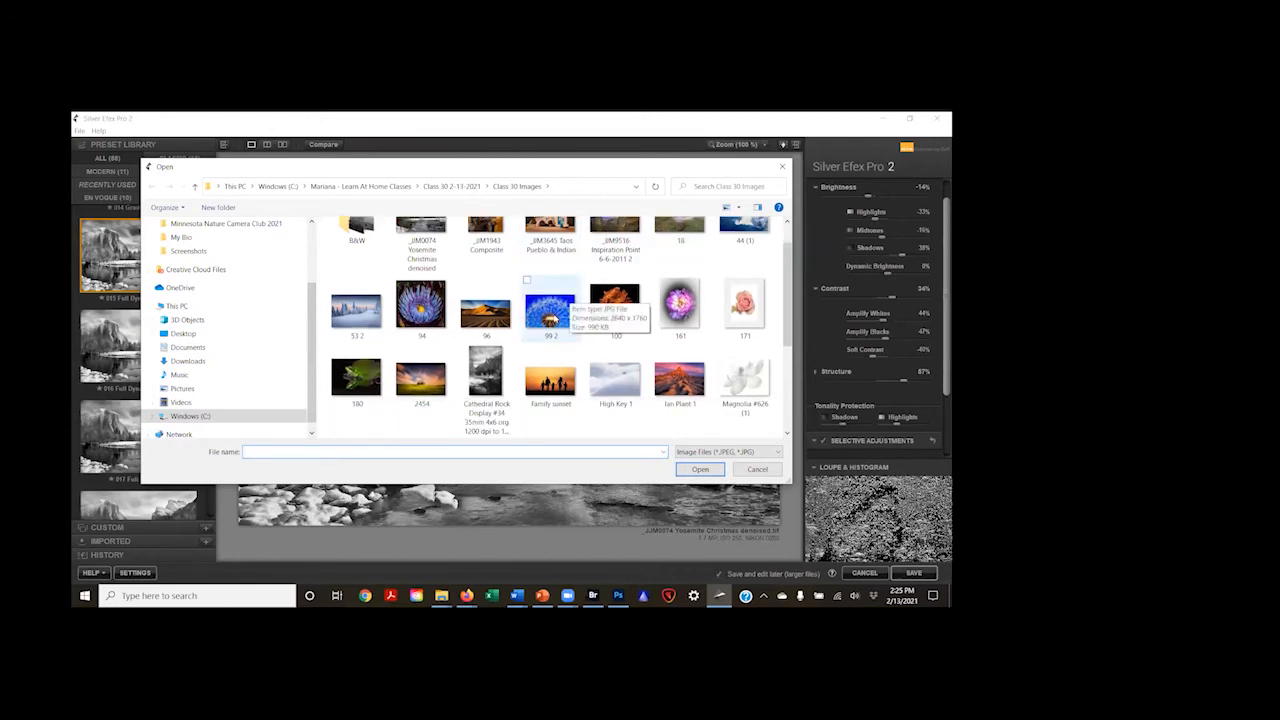
click(555, 318)
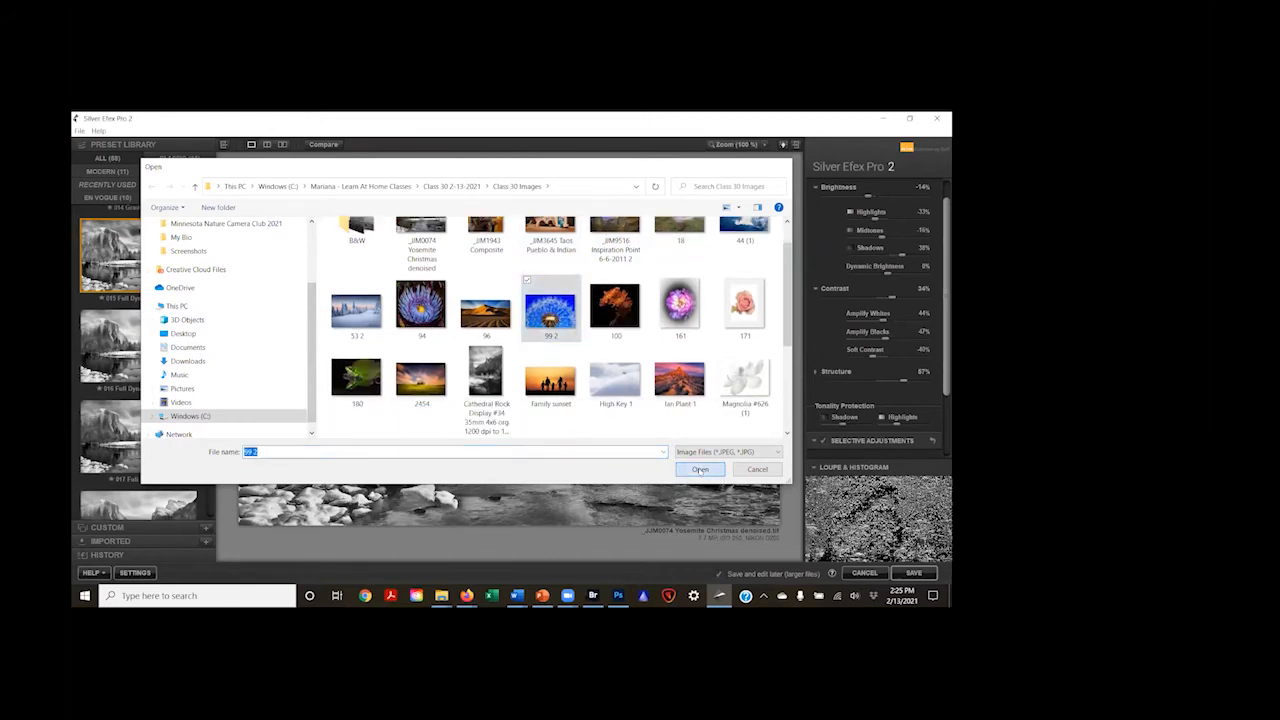
click(700, 470)
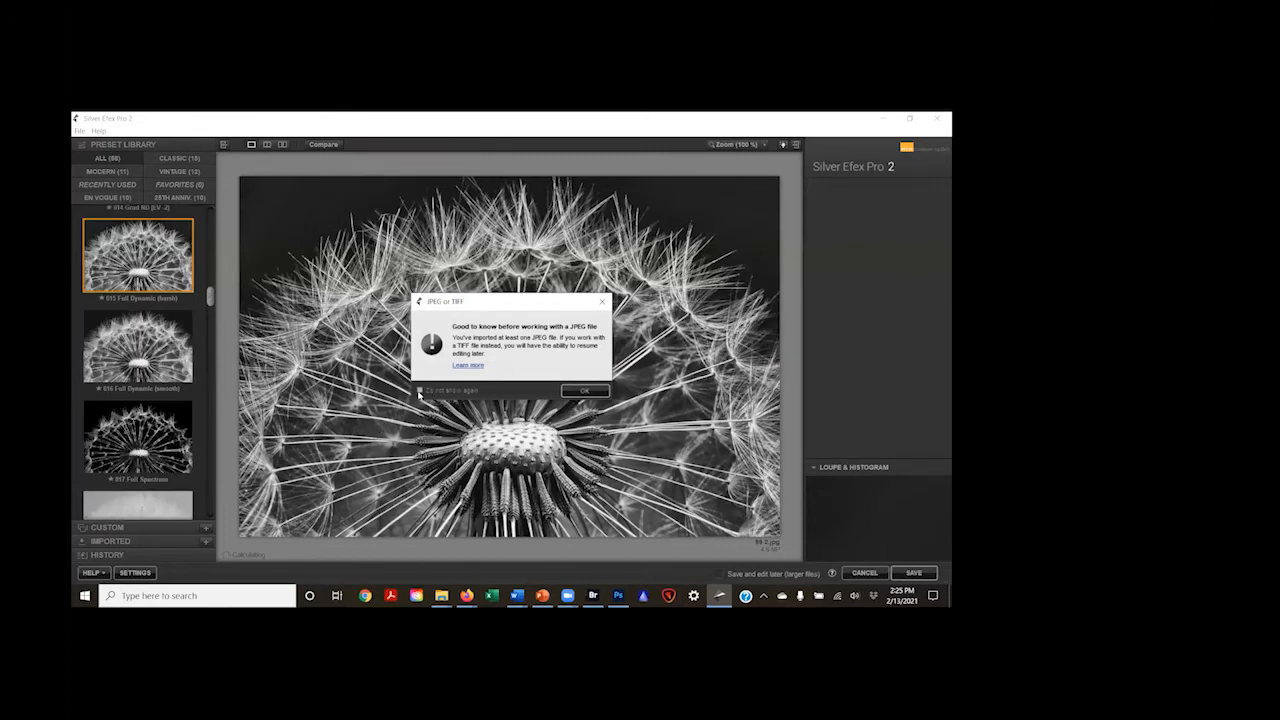
click(572, 396)
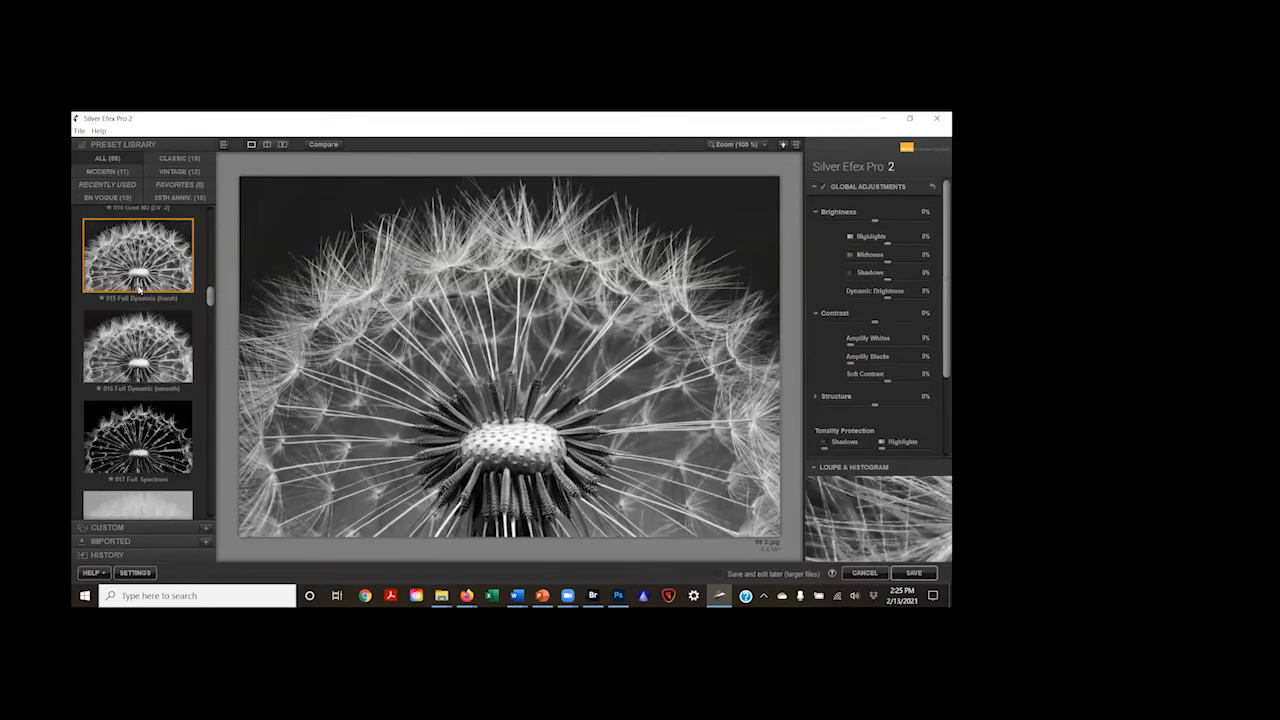
Step: Compare the 015 Full Dynamic (harsh) and 016 Full Dynamic (smooth) presets by alternating them on the dandelion
click(136, 355)
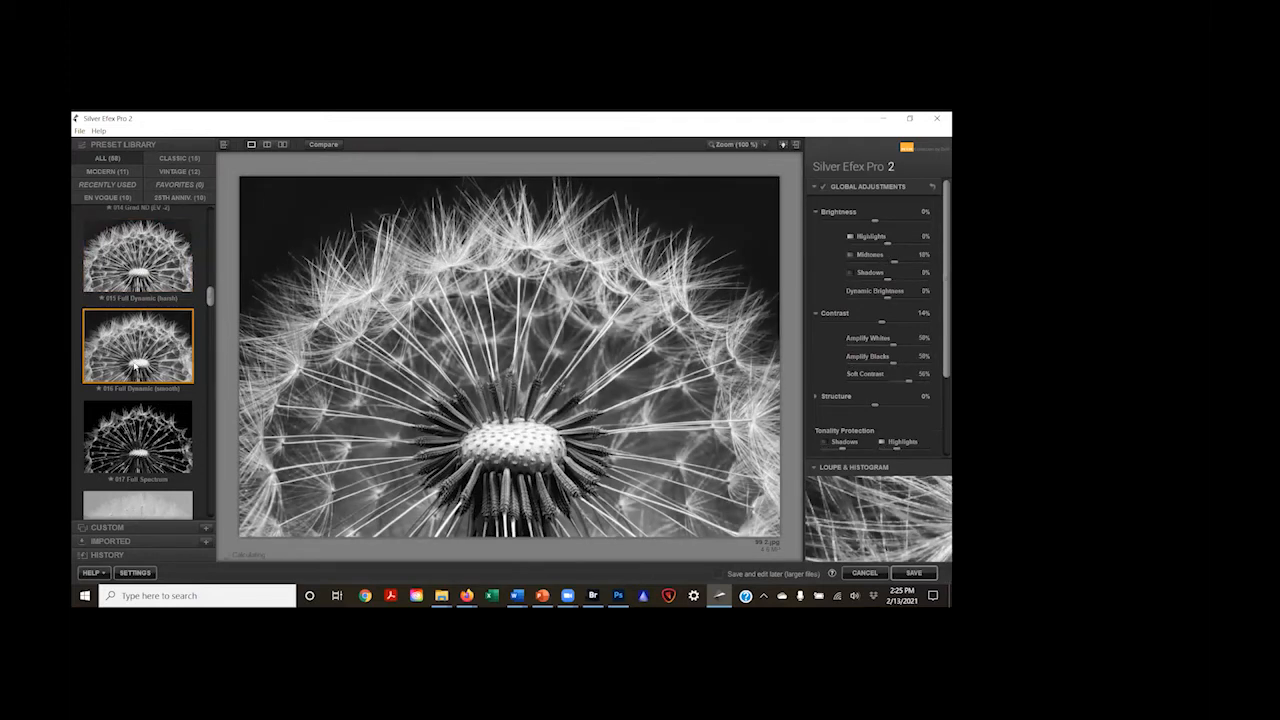
click(142, 283)
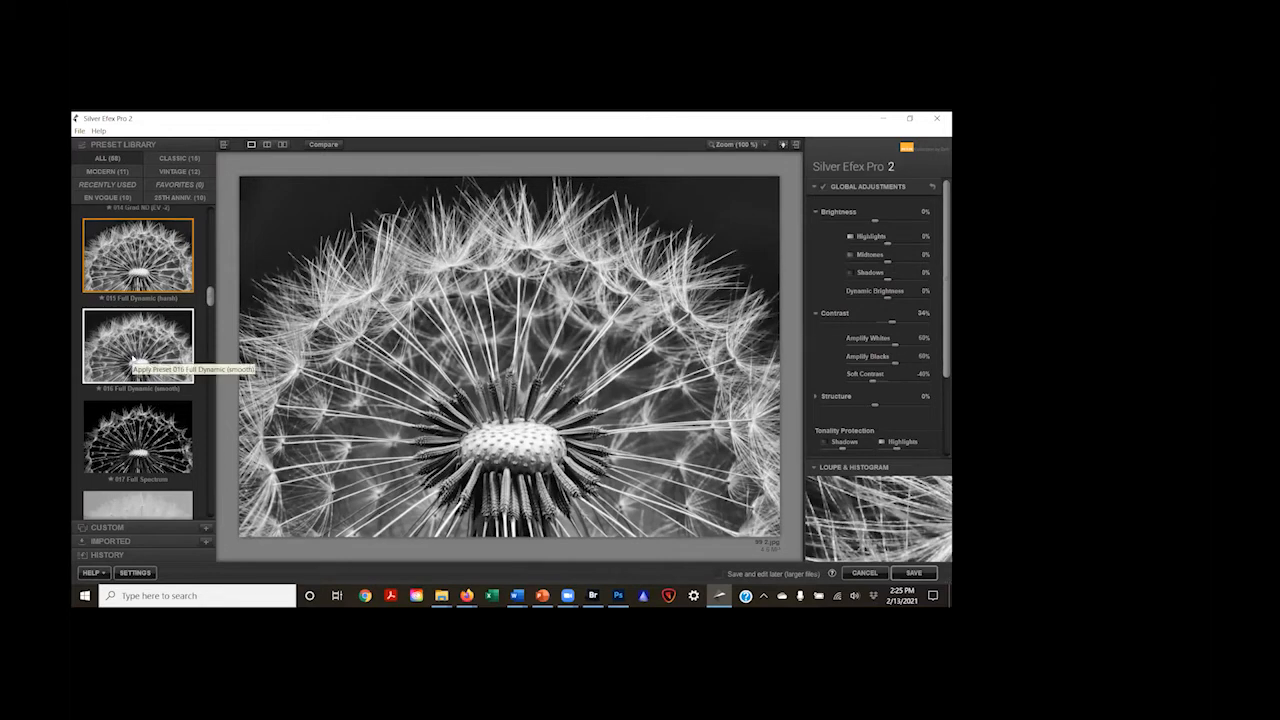
click(136, 360)
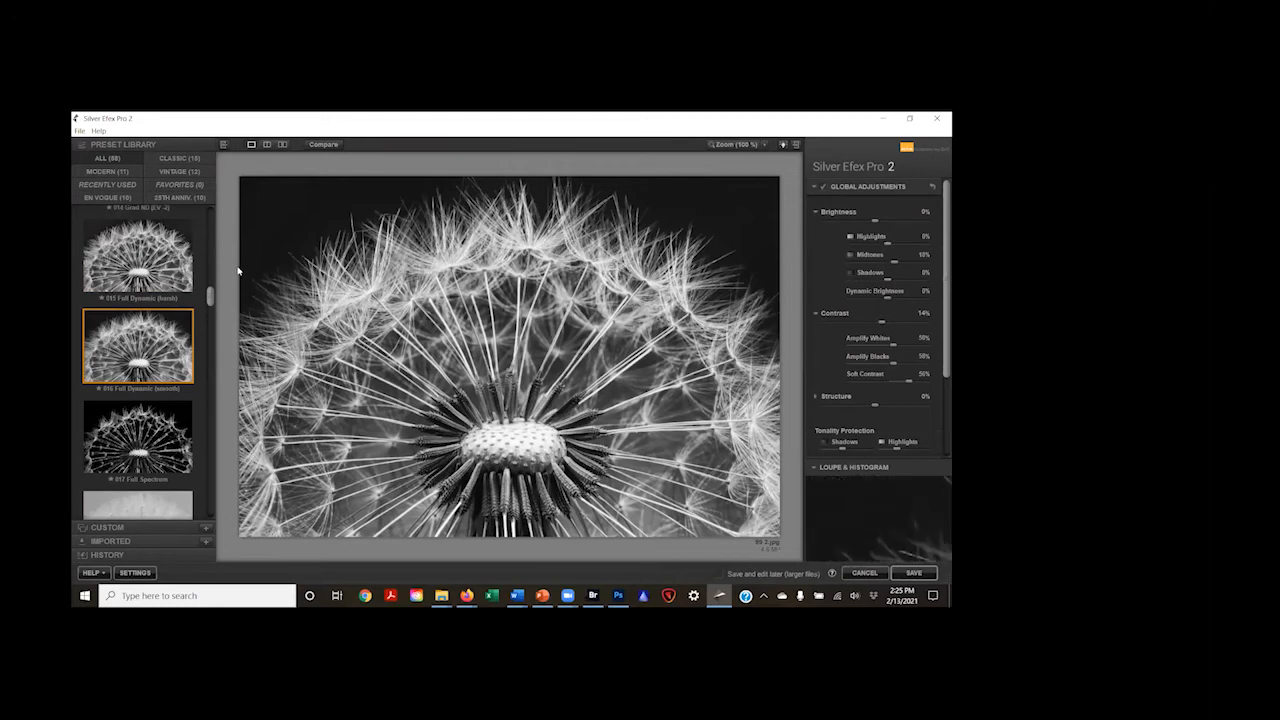
click(184, 272)
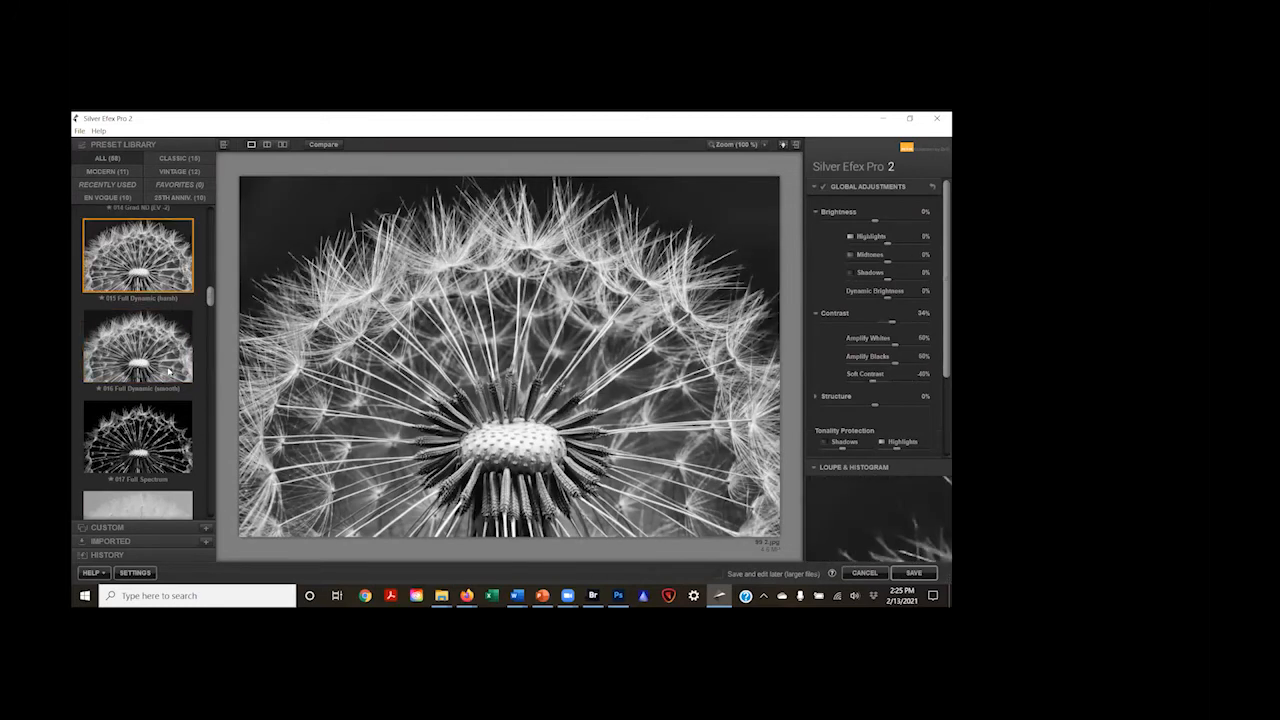
click(170, 368)
Step: Try the 017 Full Spectrum preset on the dandelion, followed by 018 Full Spectrum Inverse
click(162, 443)
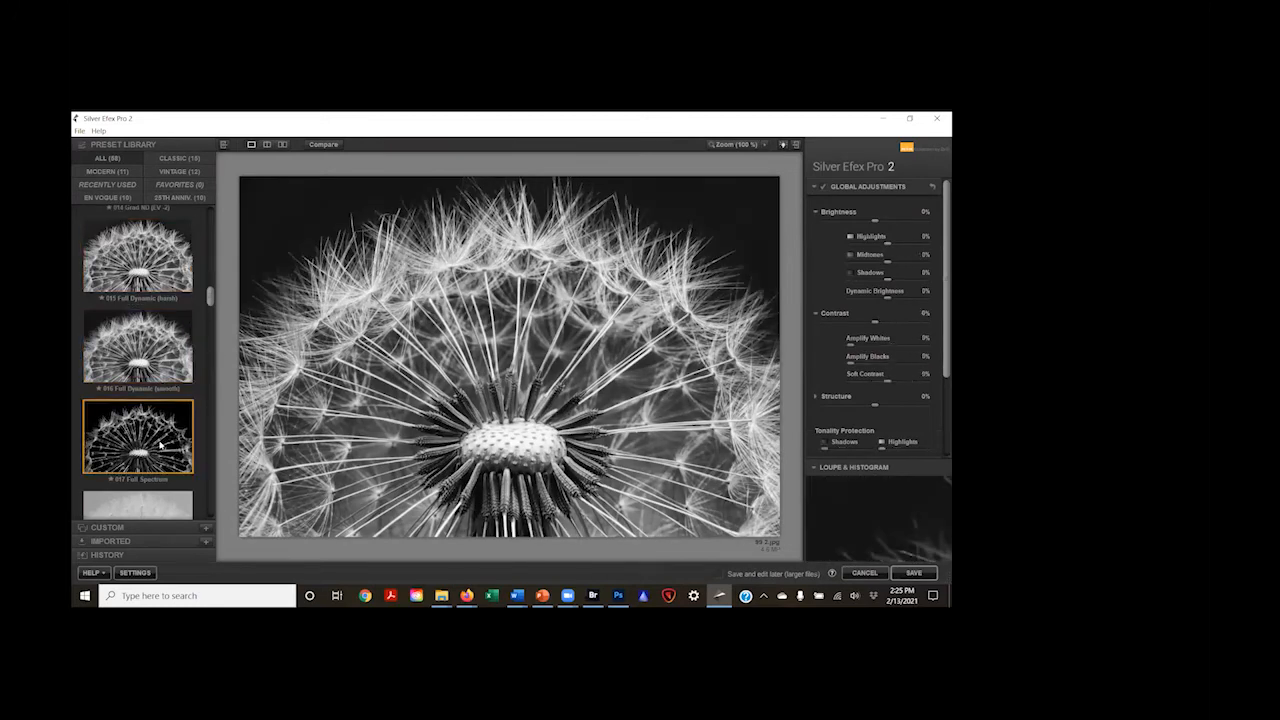
scroll(155, 435, down, 1)
scroll(150, 420, down, 2)
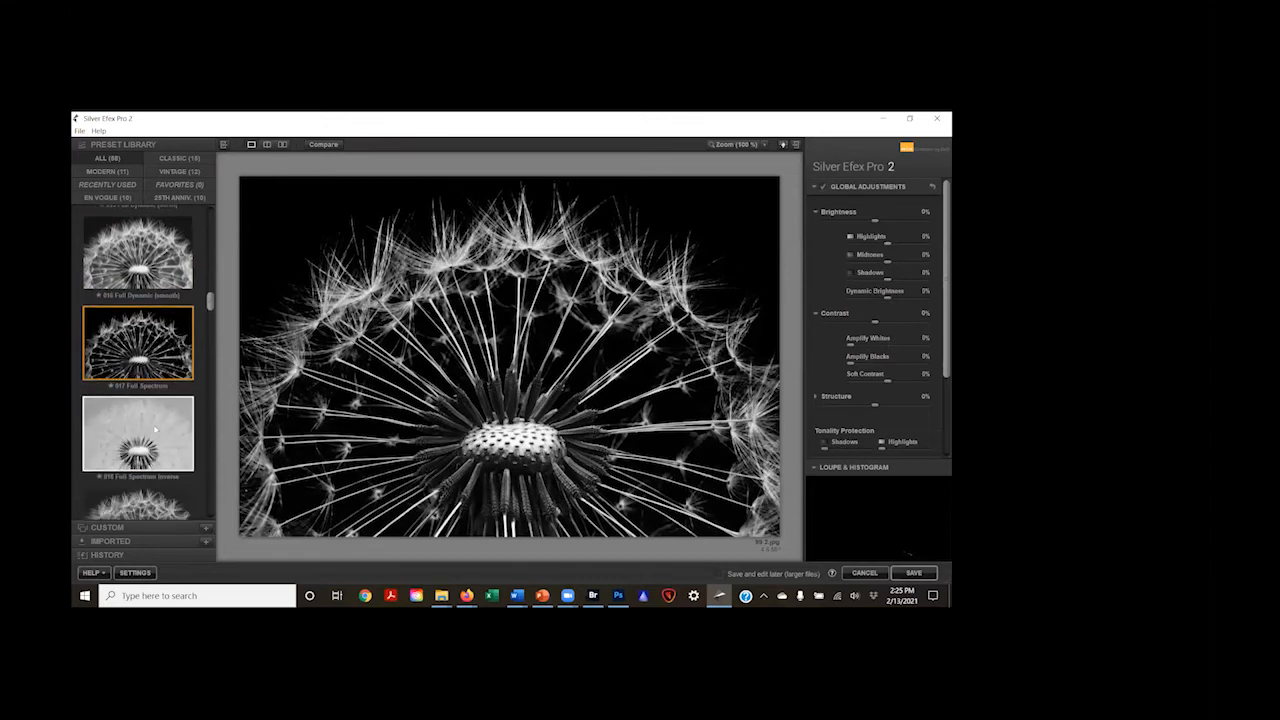
click(145, 398)
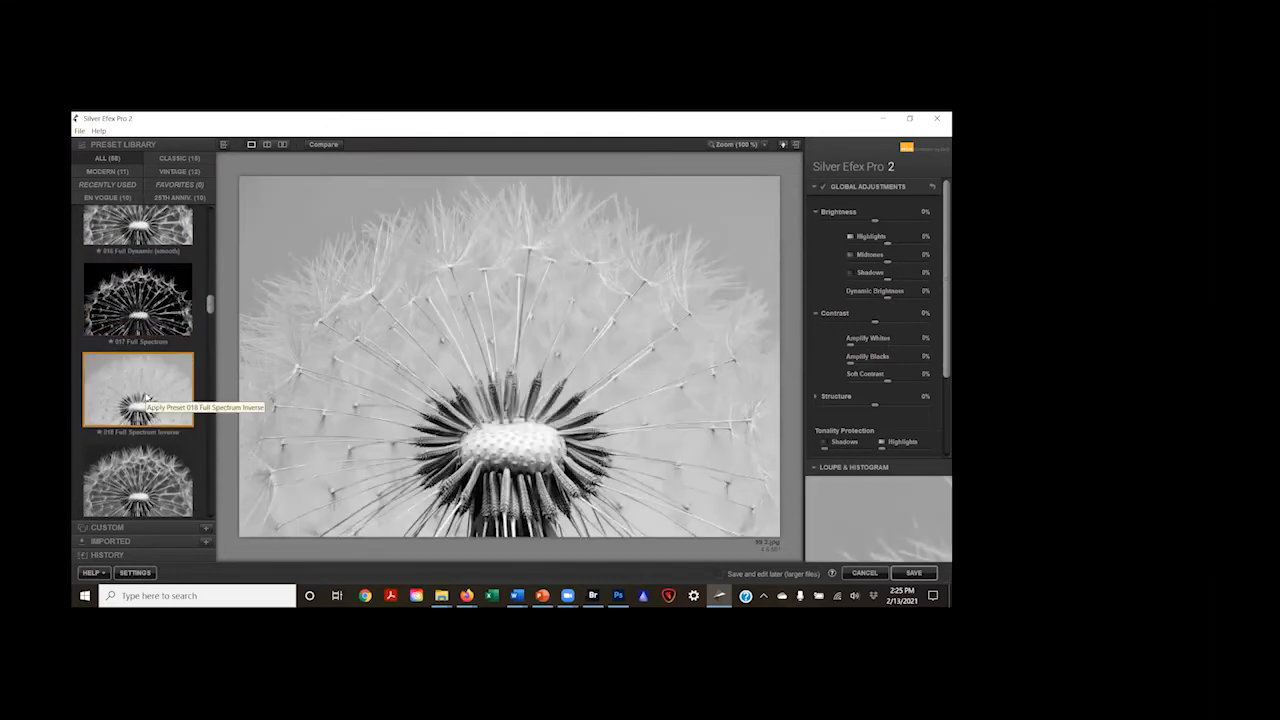
Step: Try the presets 019 Fine Art Process, 020 Fine Art (high key, framed) and 024 Full Contrast and Structure on the dandelion
scroll(147, 397, down, 2)
click(145, 393)
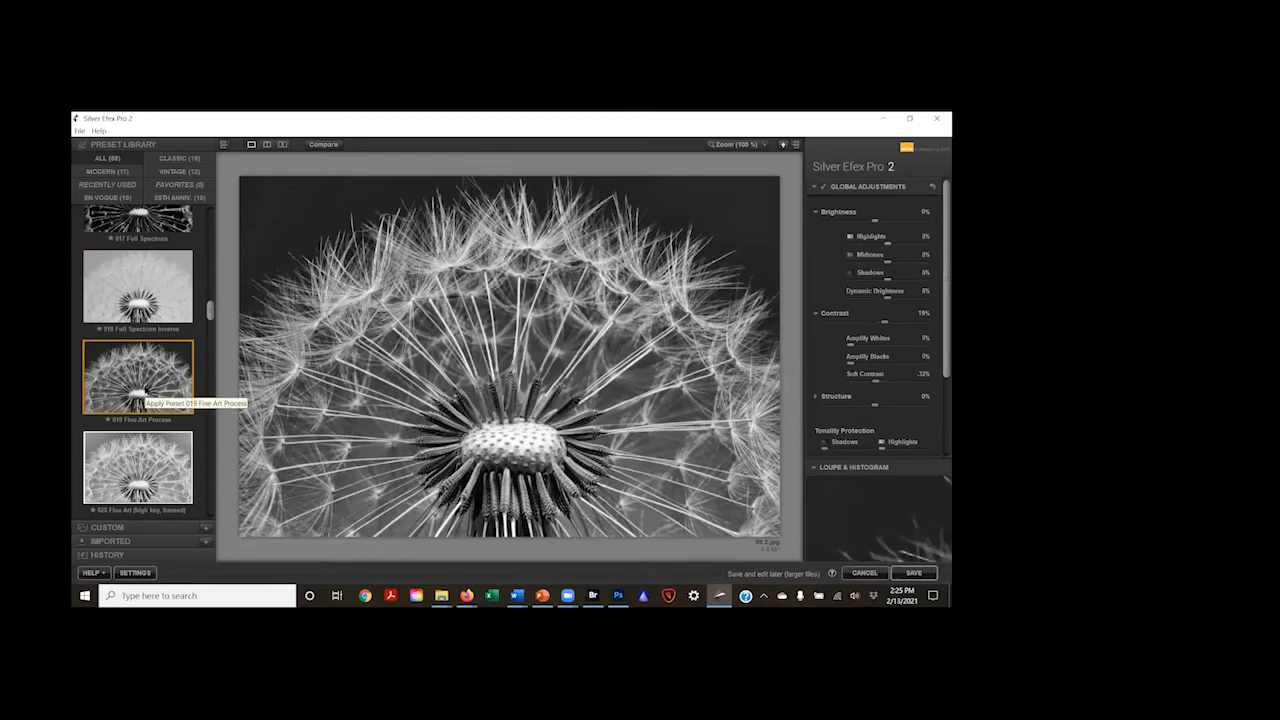
scroll(144, 381, down, 2)
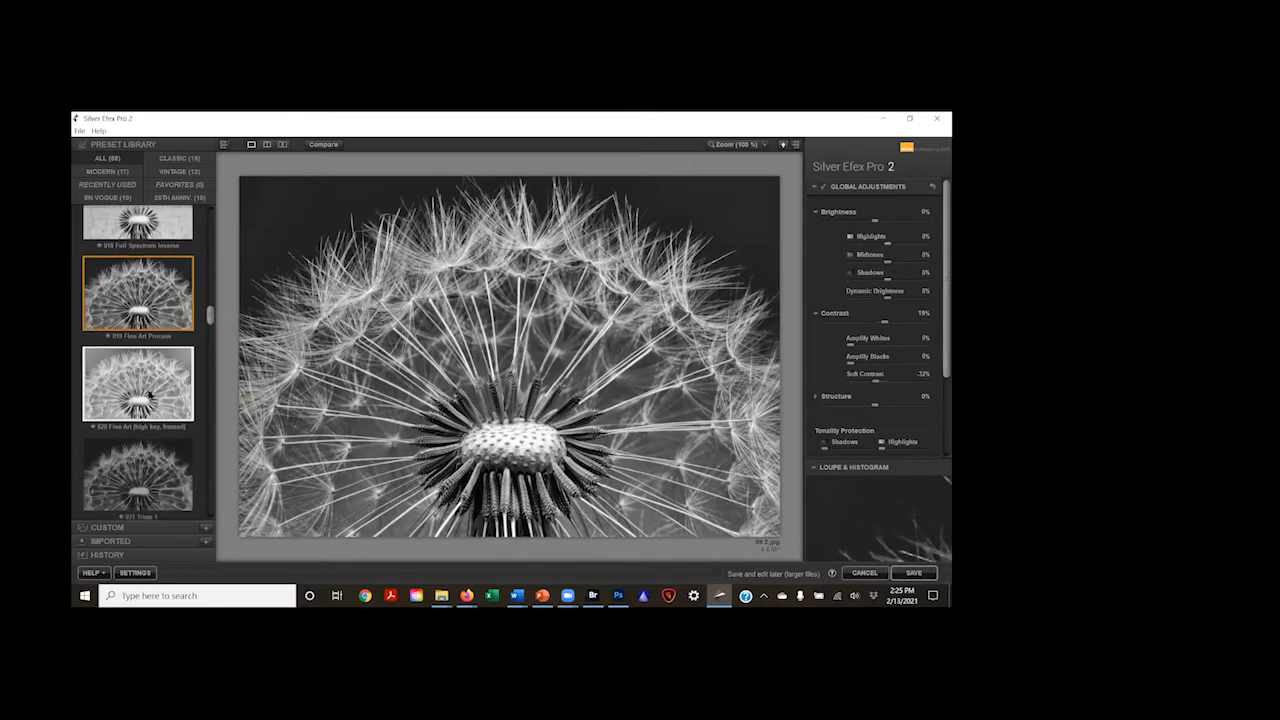
click(145, 383)
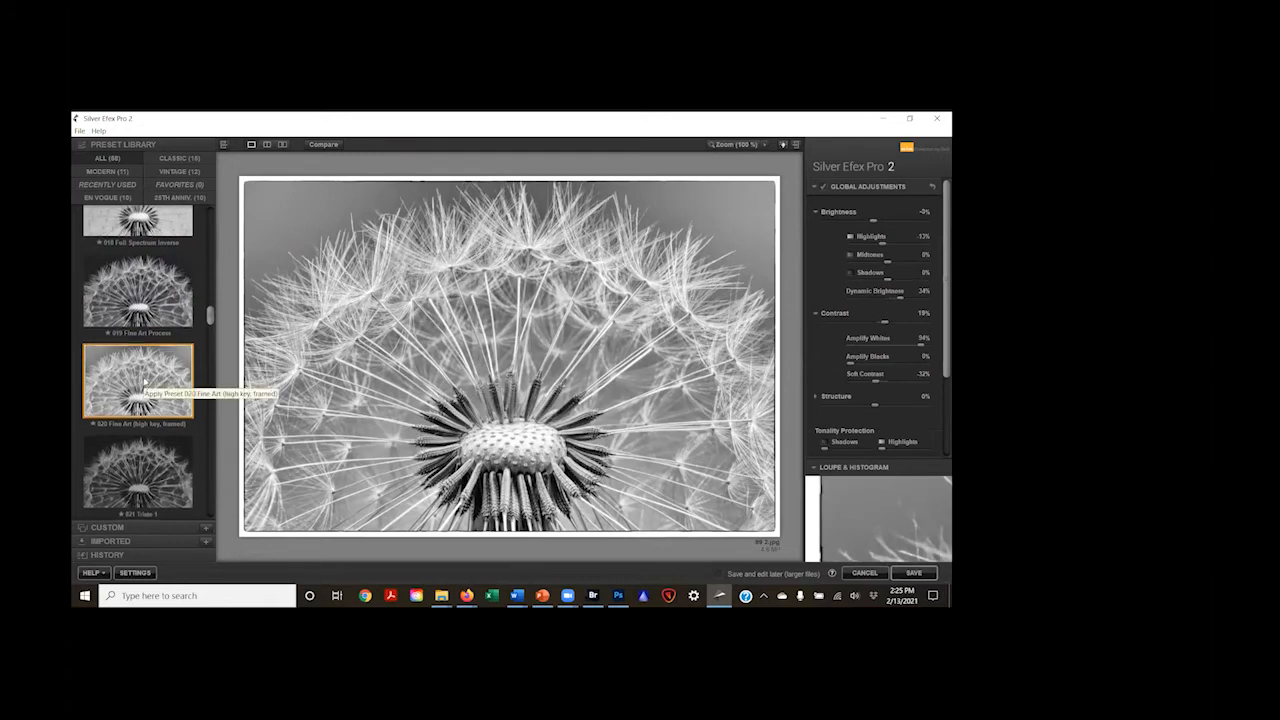
scroll(145, 381, down, 3)
scroll(145, 381, down, 3)
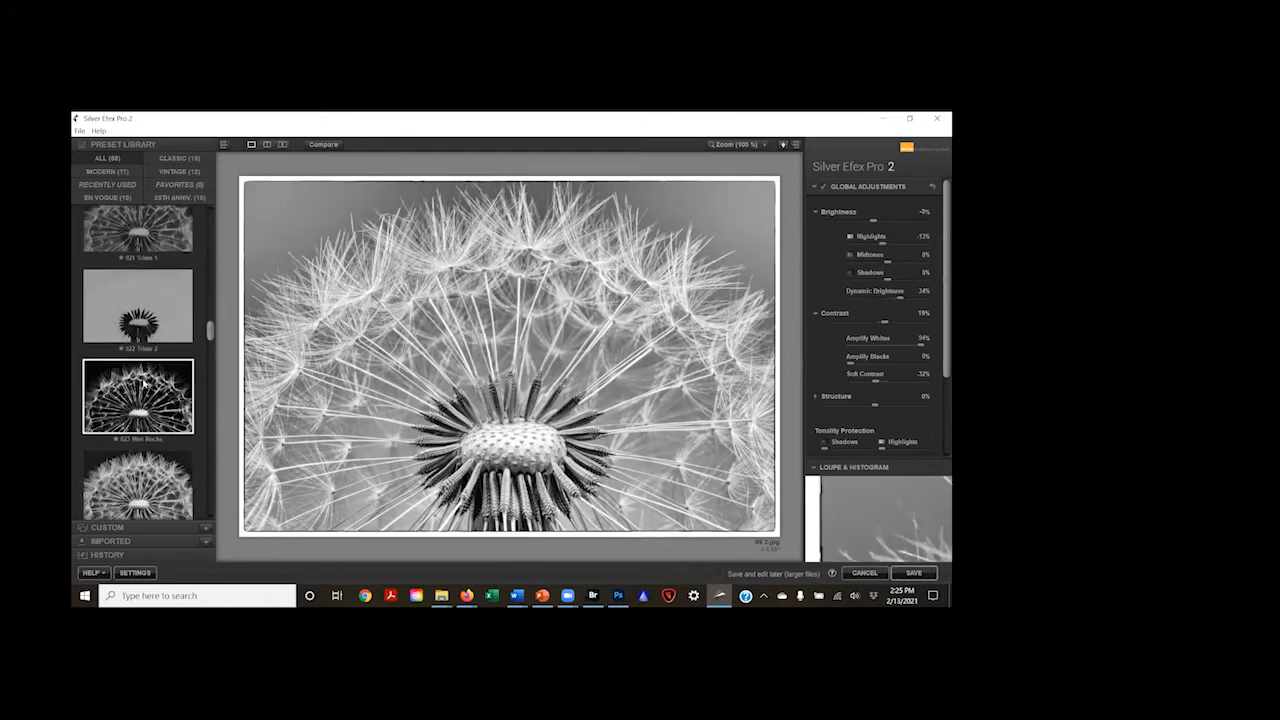
click(120, 488)
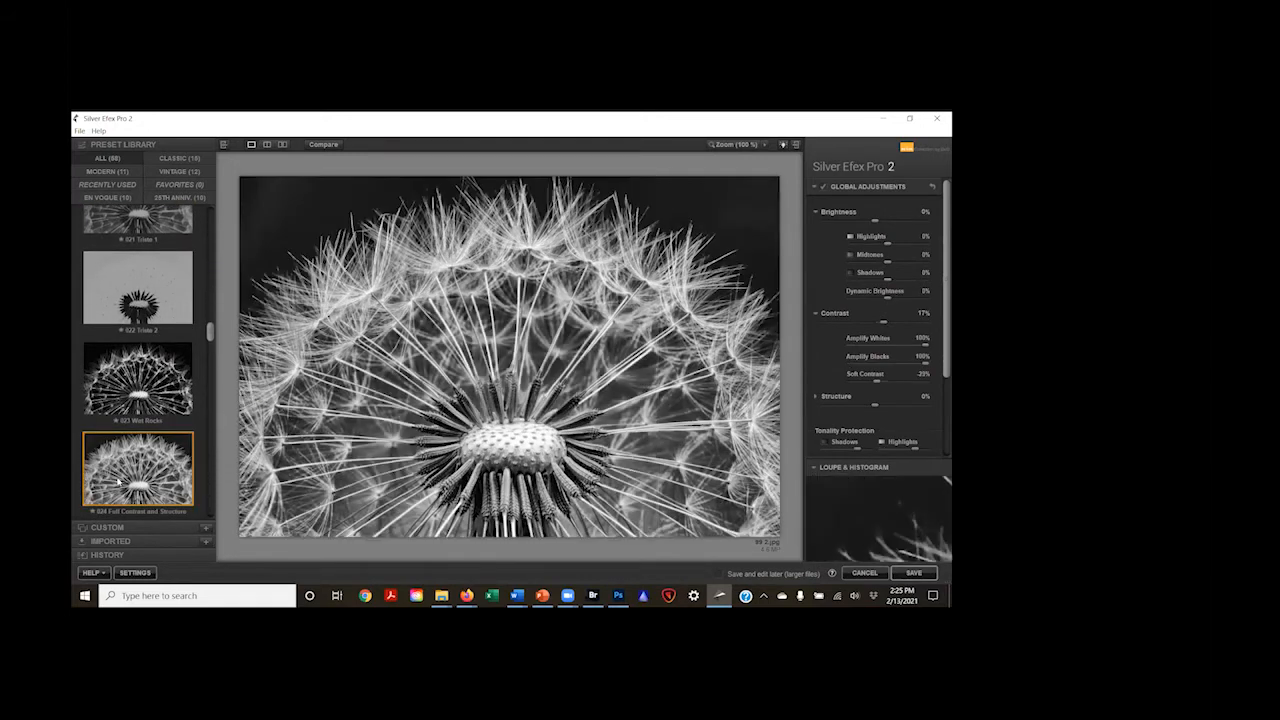
Step: Try the 027 Soft Sepia preset with Highlights raised slightly and Midtones raised to about 40%
scroll(130, 460, down, 5)
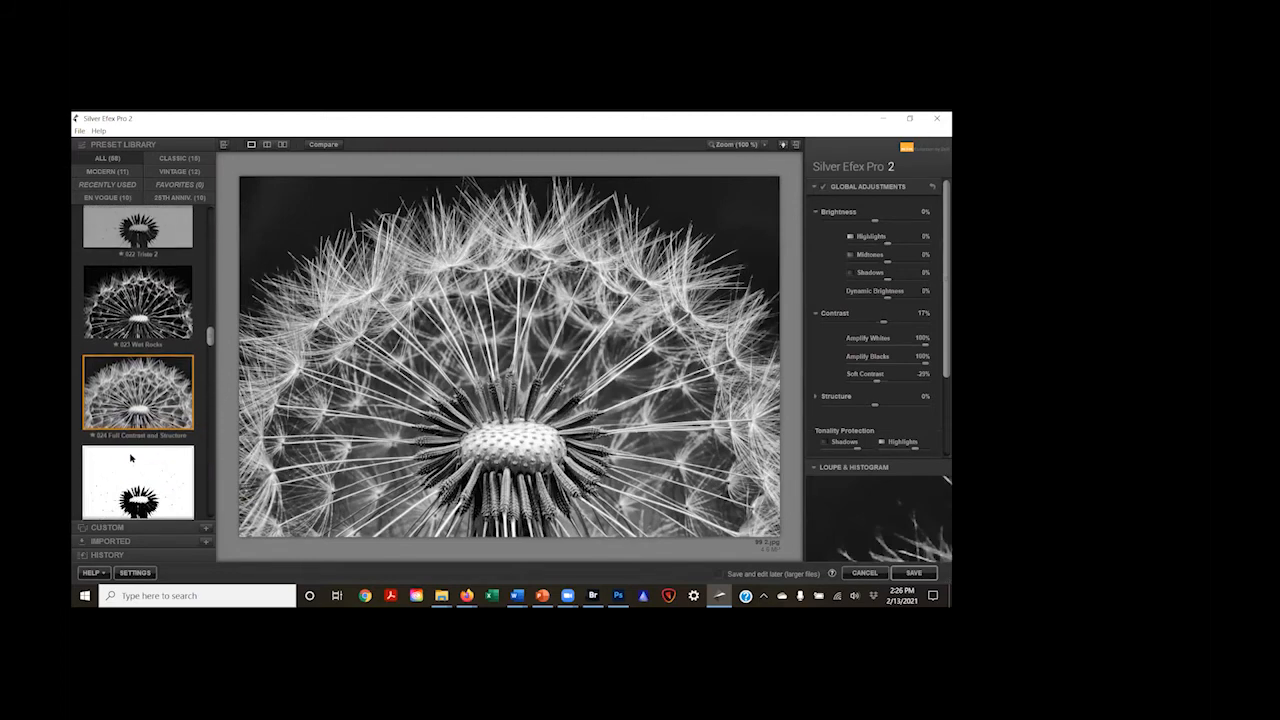
scroll(133, 455, down, 2)
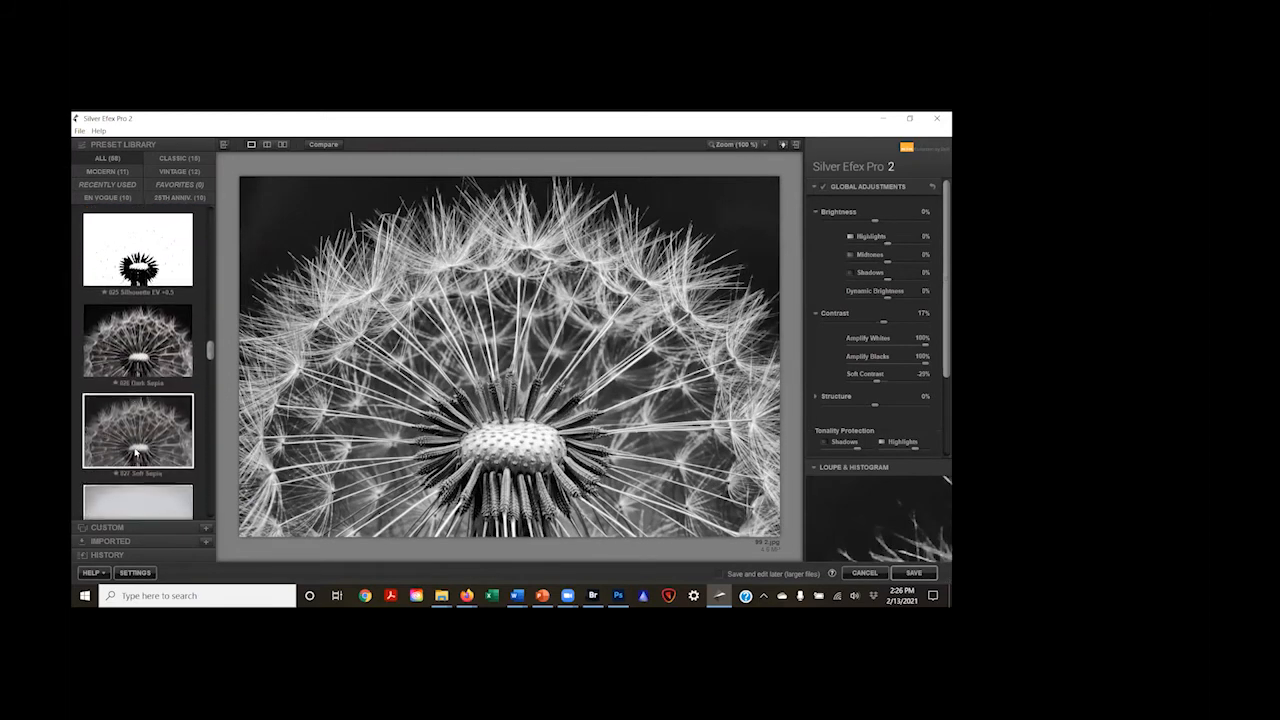
click(136, 455)
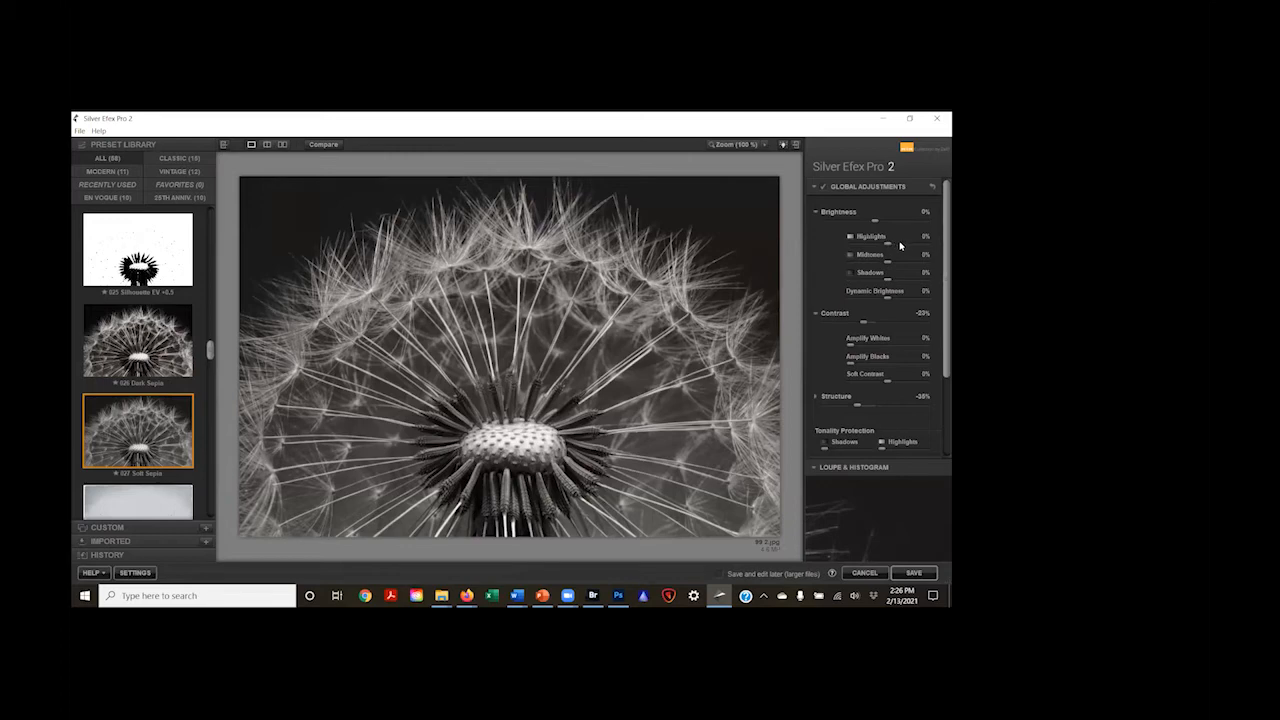
mouse_move(890, 246)
mouse_down()
mouse_move(902, 244)
mouse_move(890, 243)
mouse_up()
drag(894, 262, 903, 262)
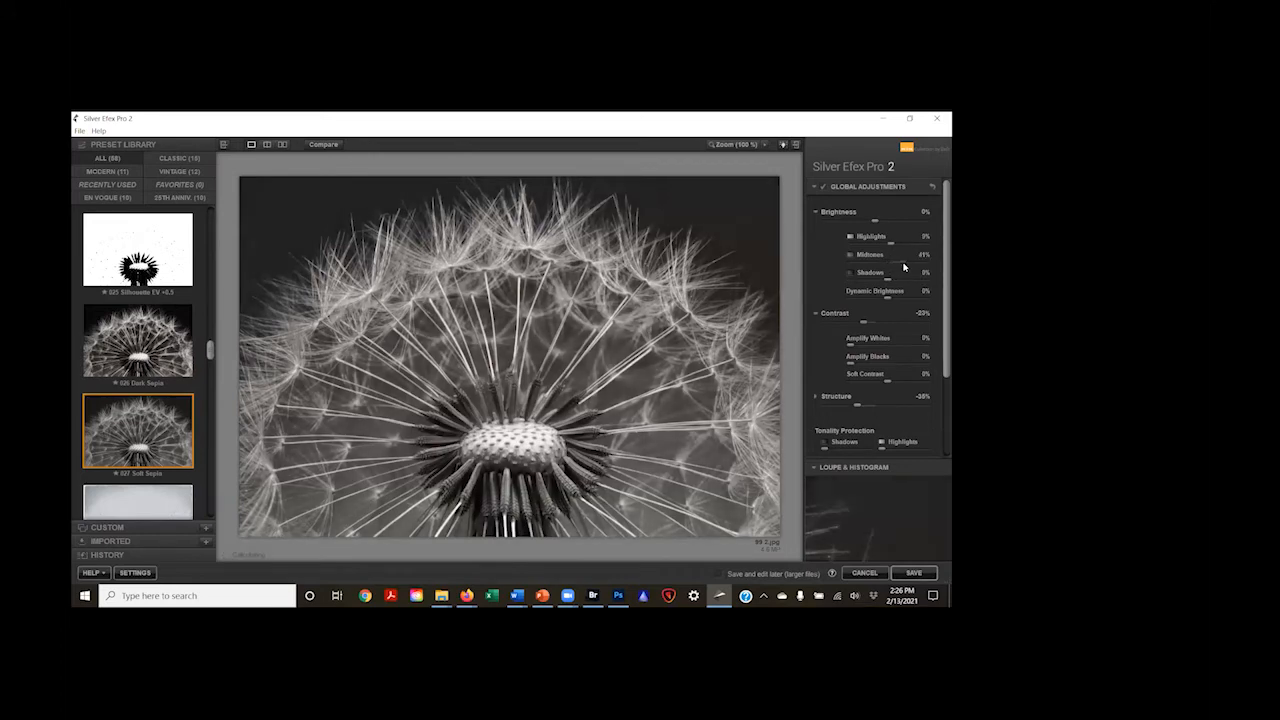
Step: Try the toned and bordered presets 029 Cool Tones 2 and 032 Film Noir 3 on the dandelion
scroll(140, 329, down, 5)
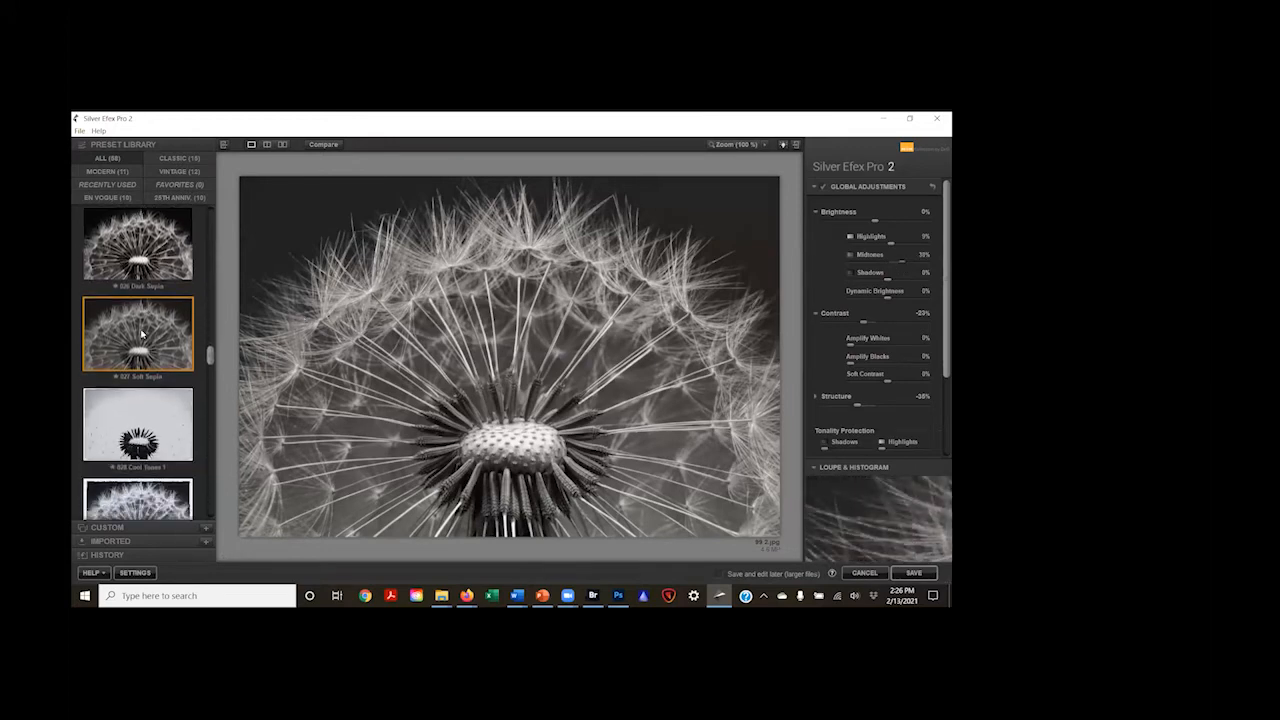
click(153, 336)
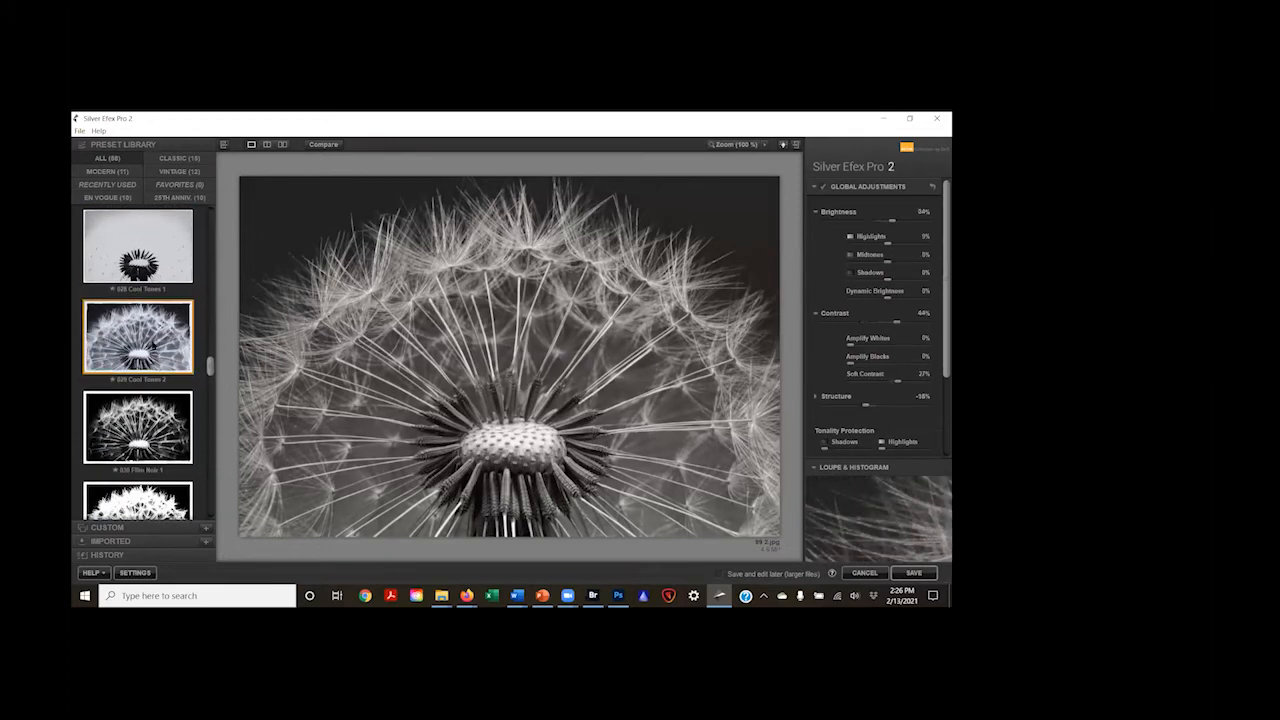
scroll(153, 348, down, 3)
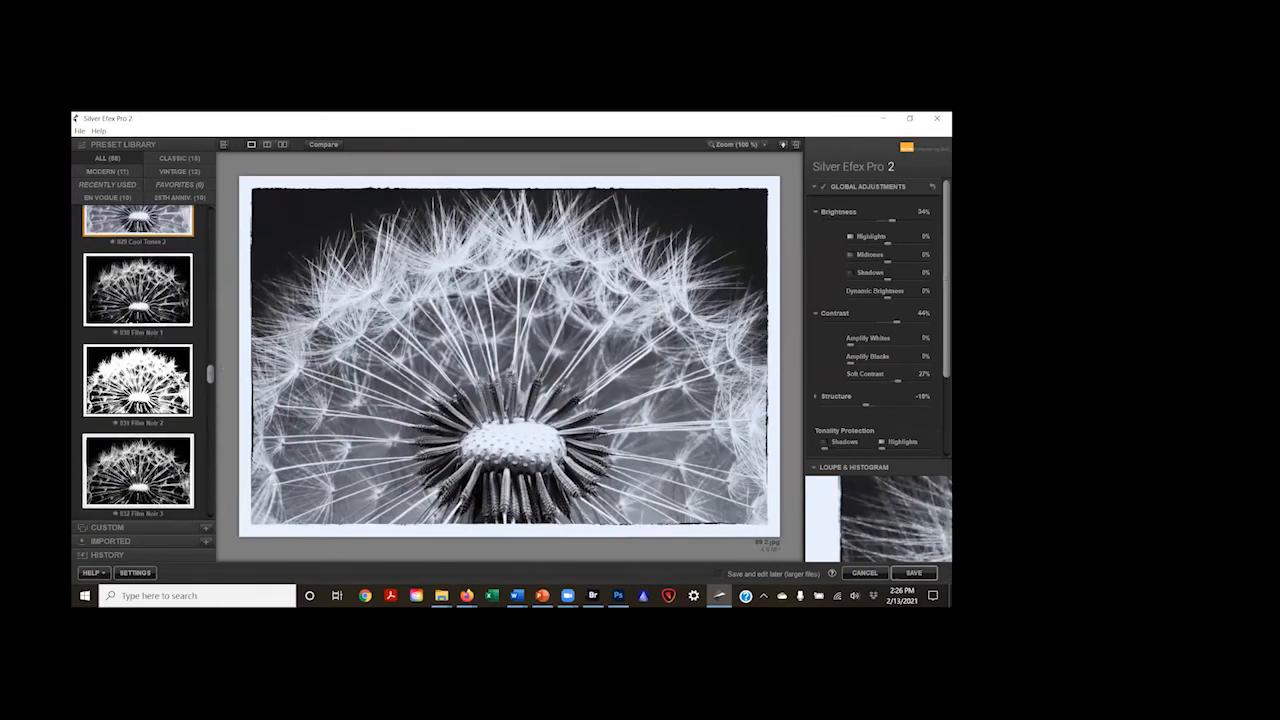
click(133, 466)
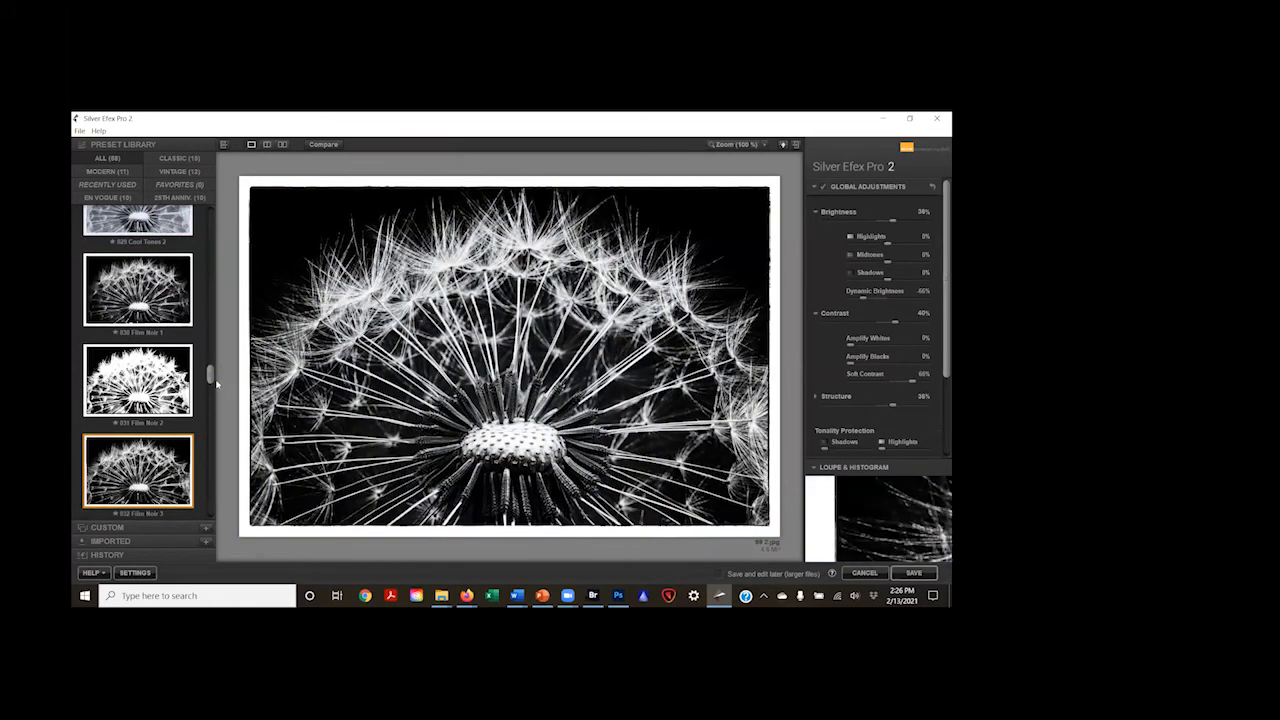
Step: Return to the start of the preset library and try 000 Neutral, 001 Underexposed (EV -1) and 002 Overexposed (EV +1)
drag(210, 372, 205, 216)
scroll(177, 221, down, 1)
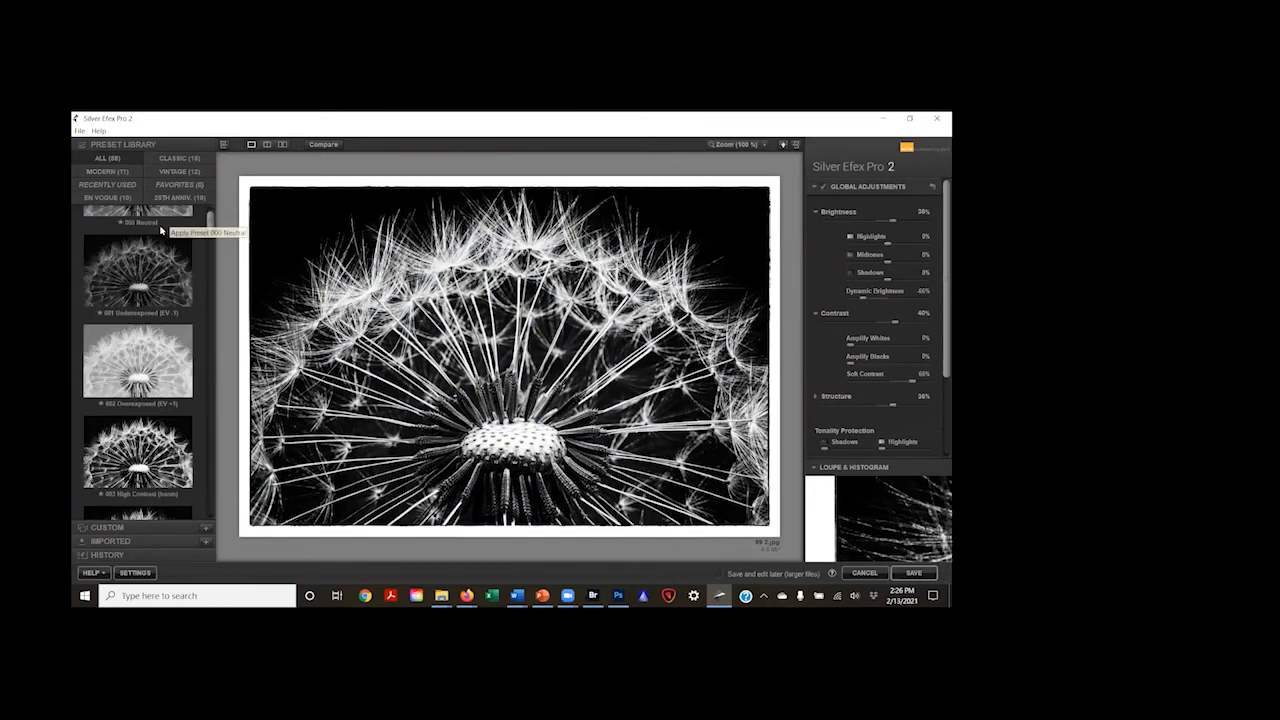
scroll(213, 226, up, 1)
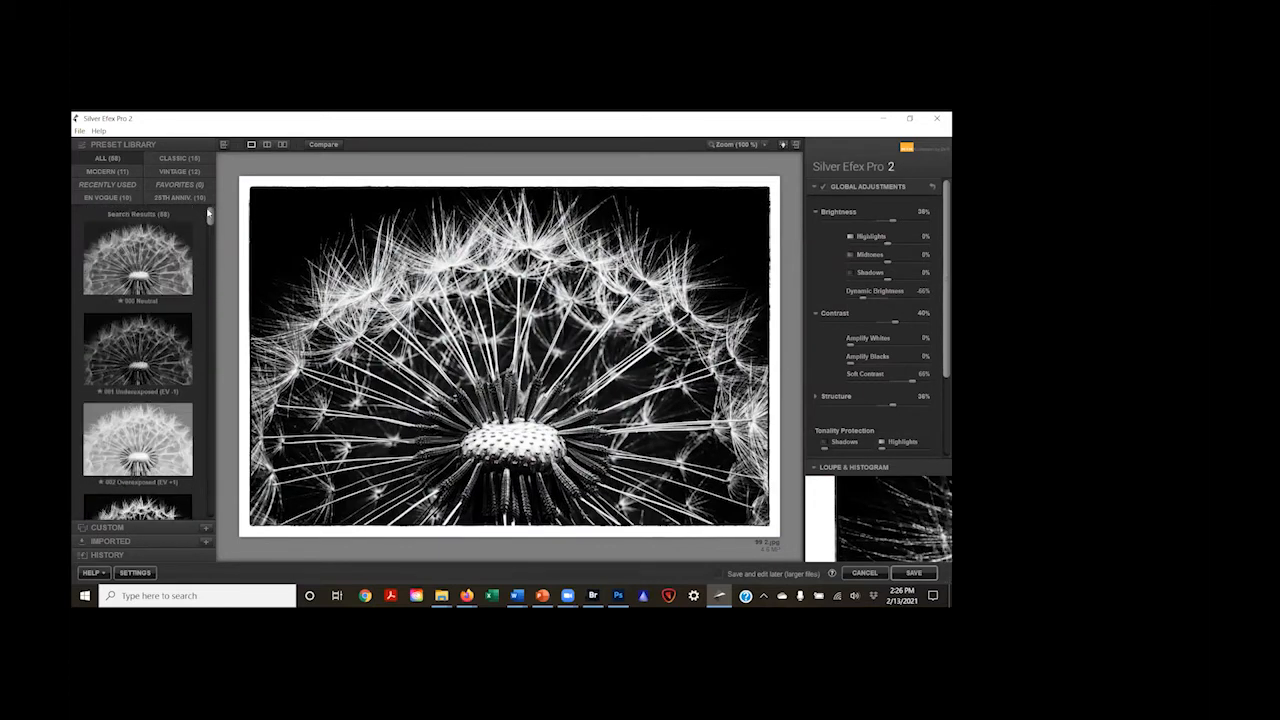
click(136, 245)
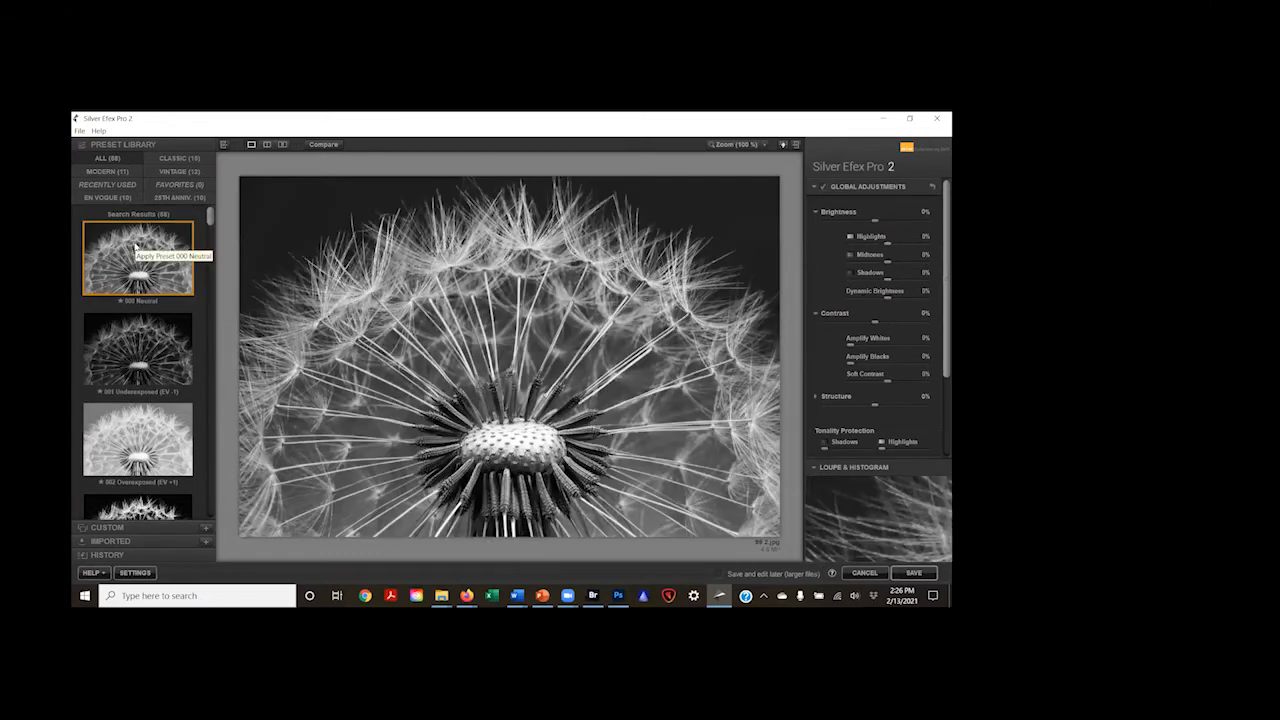
click(150, 358)
scroll(148, 350, down, 1)
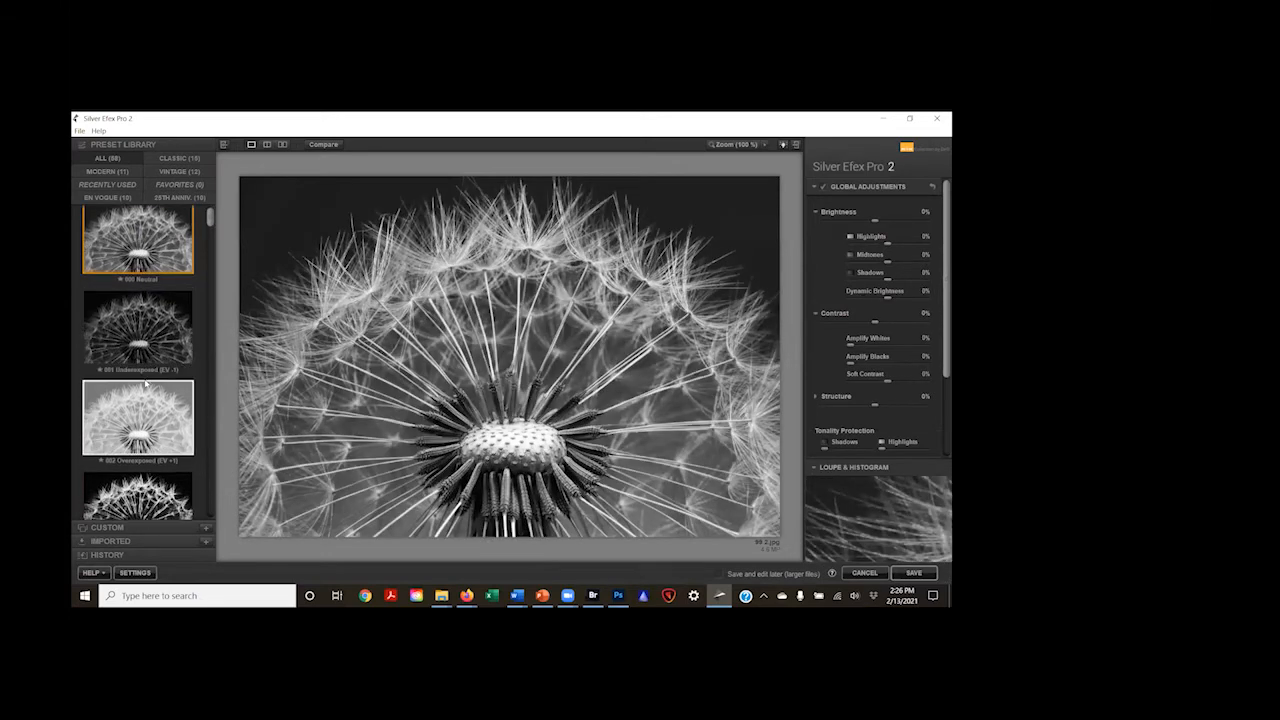
scroll(150, 300, down, 2)
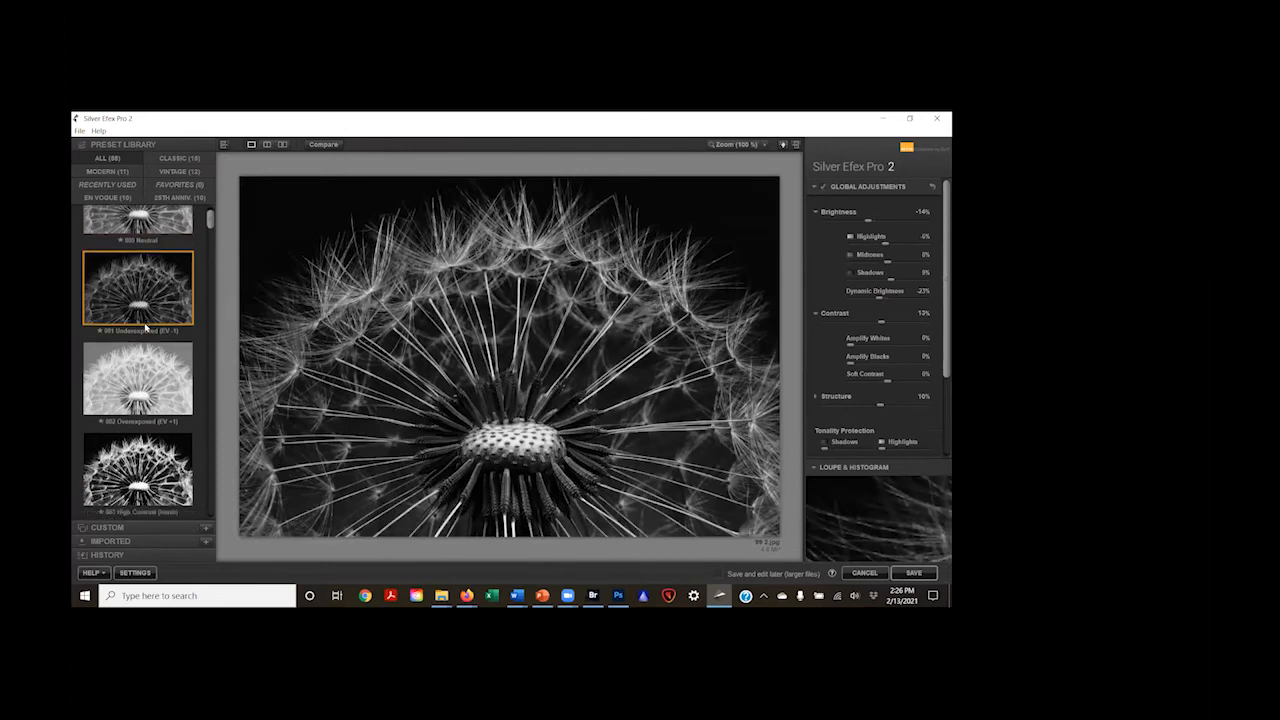
click(153, 287)
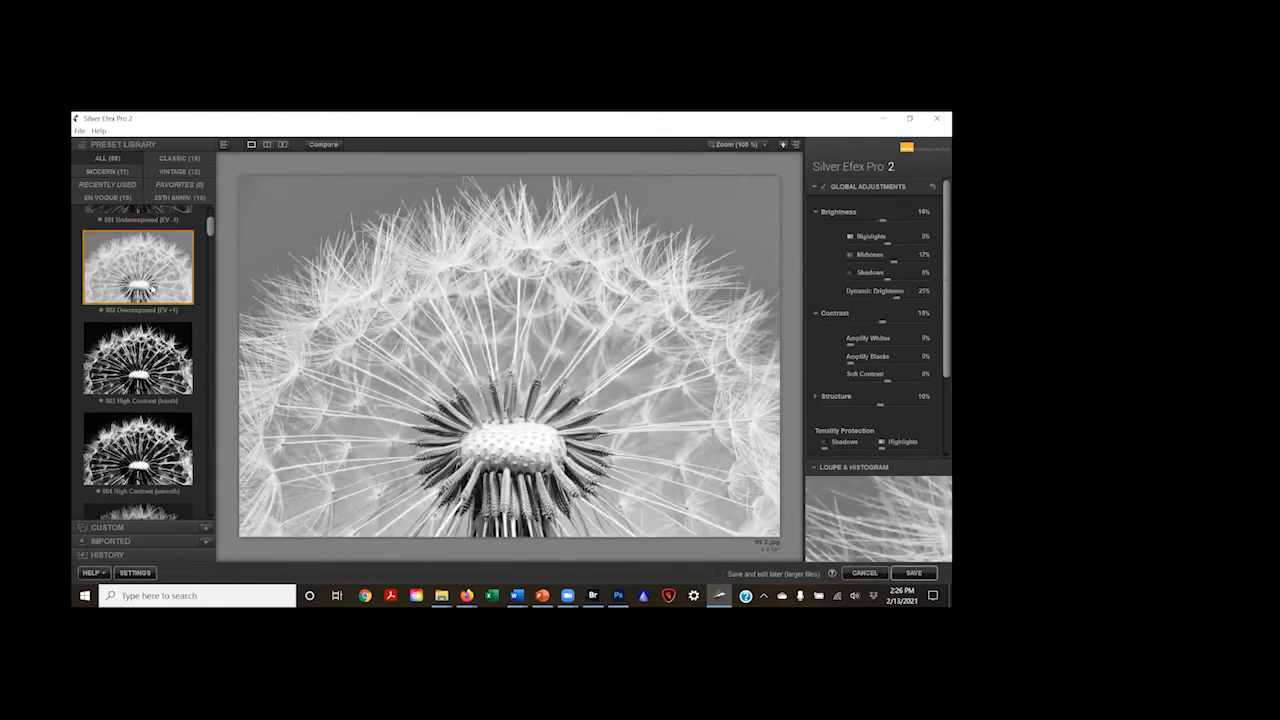
Step: Apply the 005 High Structure (harsh) preset to the dandelion and raise Brightness to about 9%
scroll(158, 320, down, 3)
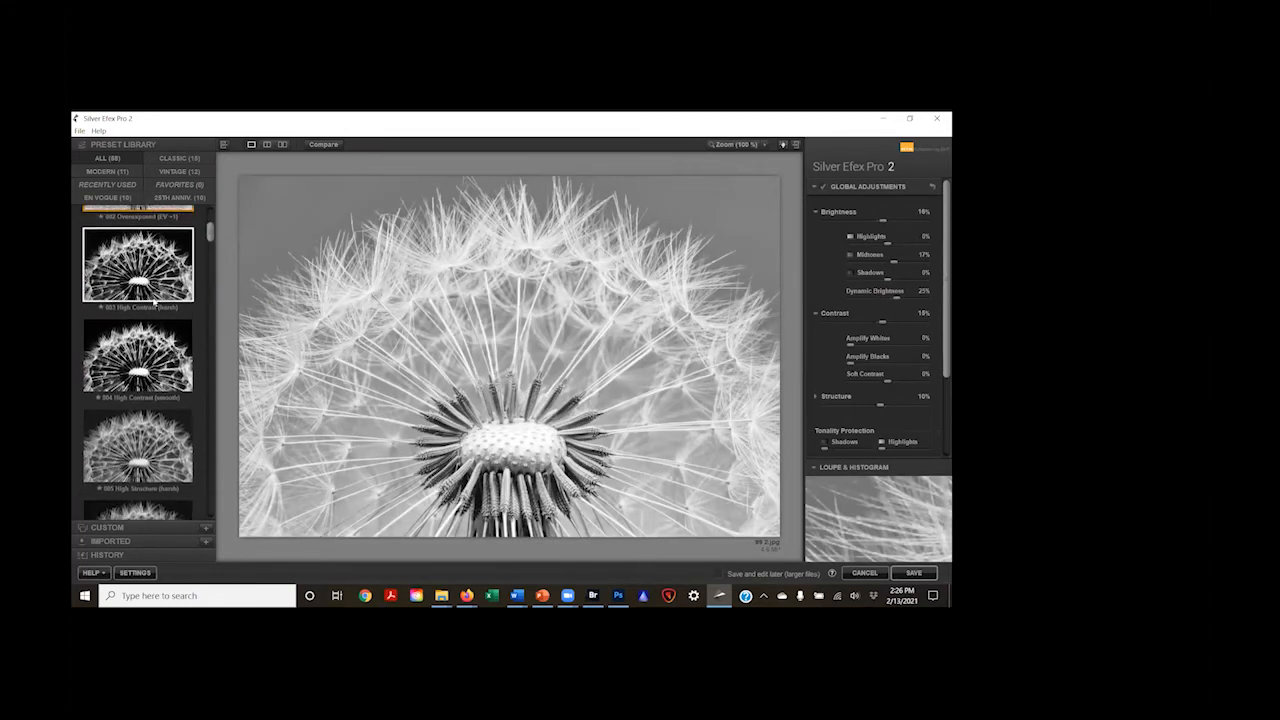
click(165, 374)
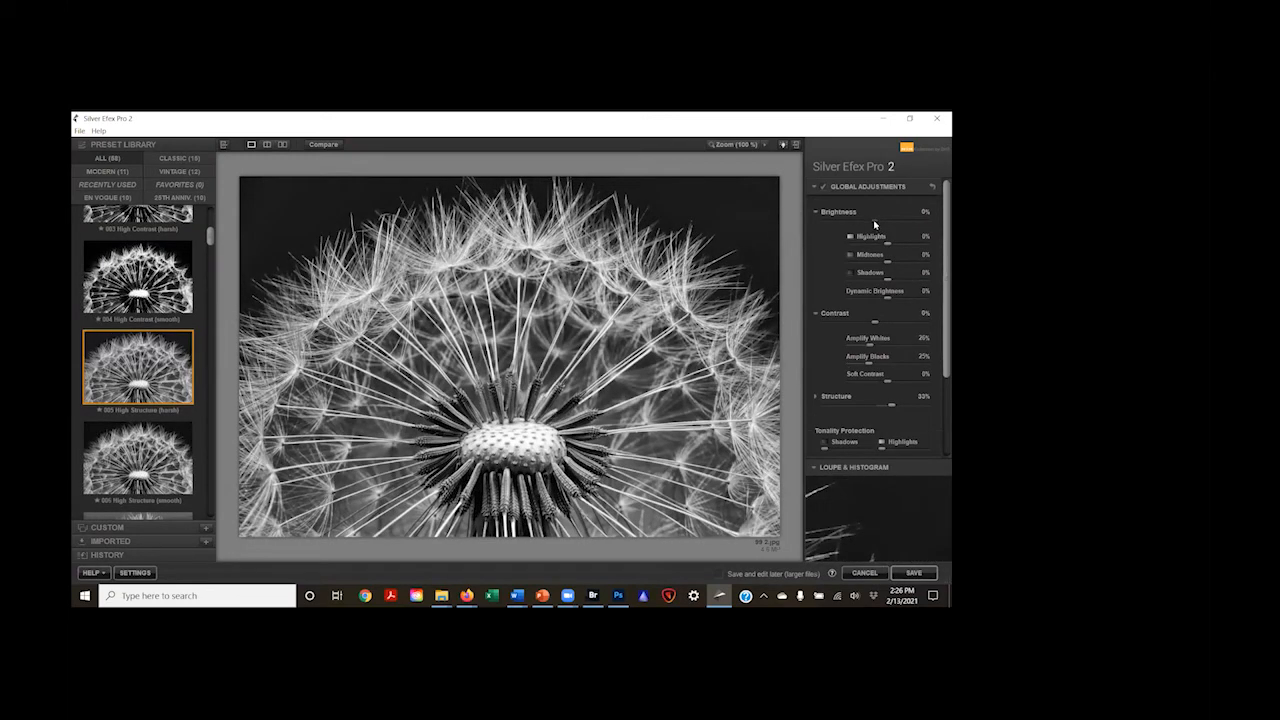
drag(877, 222, 880, 219)
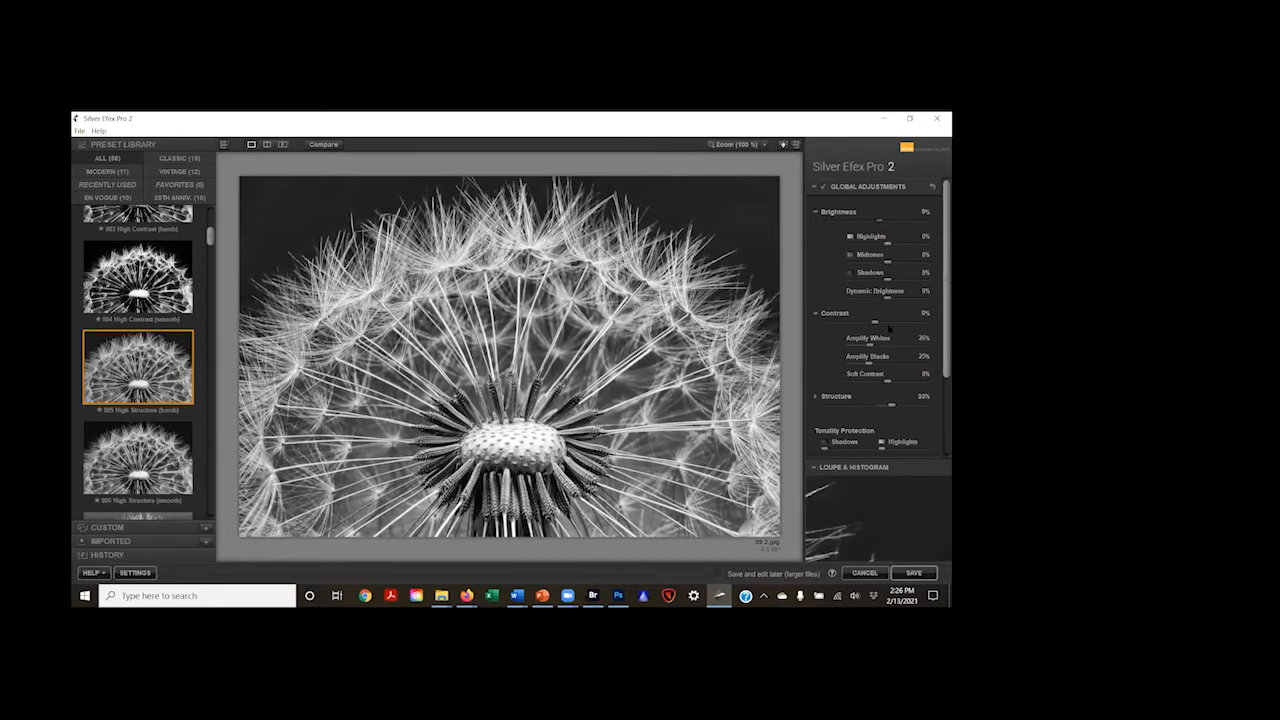
Step: Raise the dandelion's Contrast to about 1% and its Structure to about 54%
drag(875, 322, 881, 323)
drag(898, 406, 902, 403)
Step: Add a Type 3 image border to the dandelion in the finishing adjustments
scroll(838, 368, down, 1)
scroll(838, 368, down, 4)
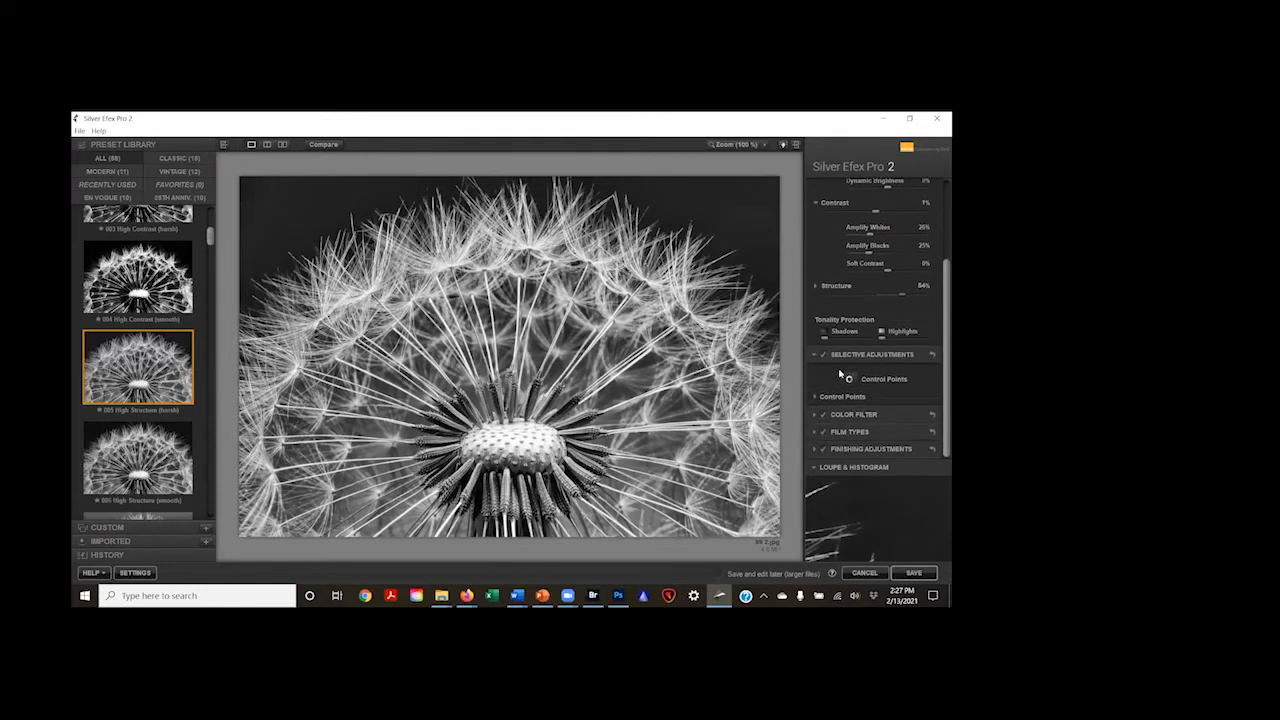
click(815, 449)
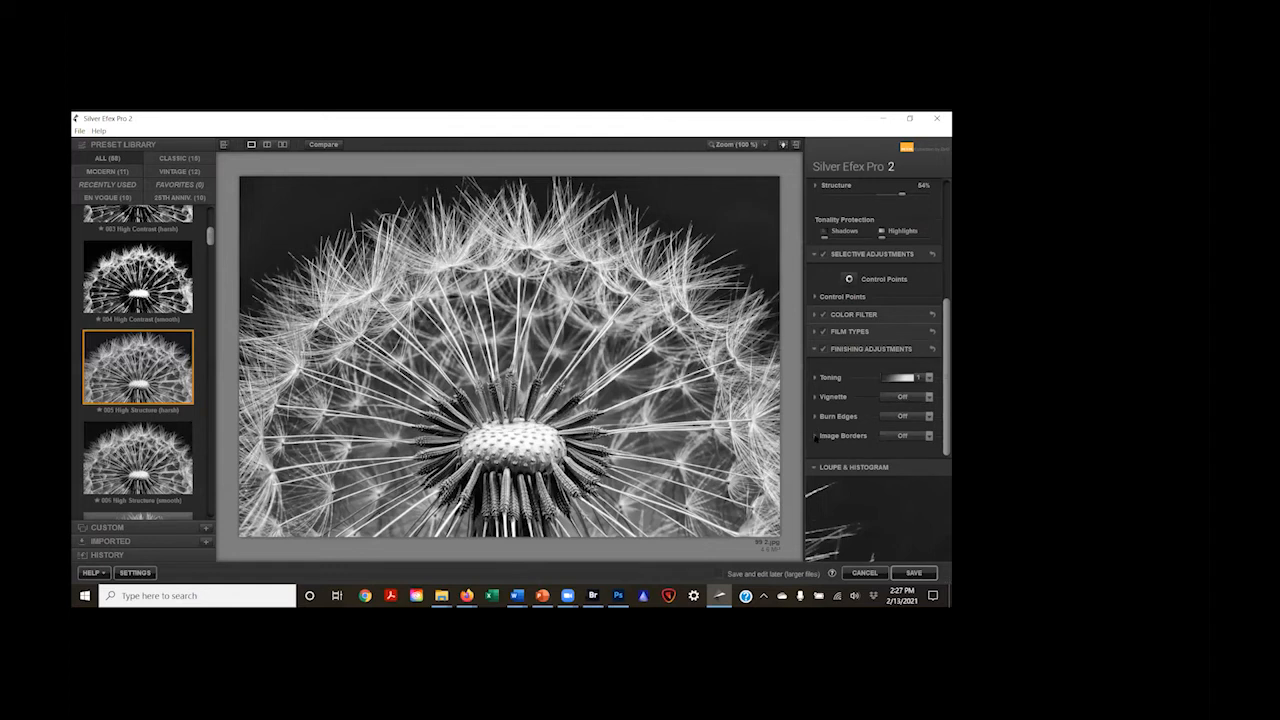
click(816, 437)
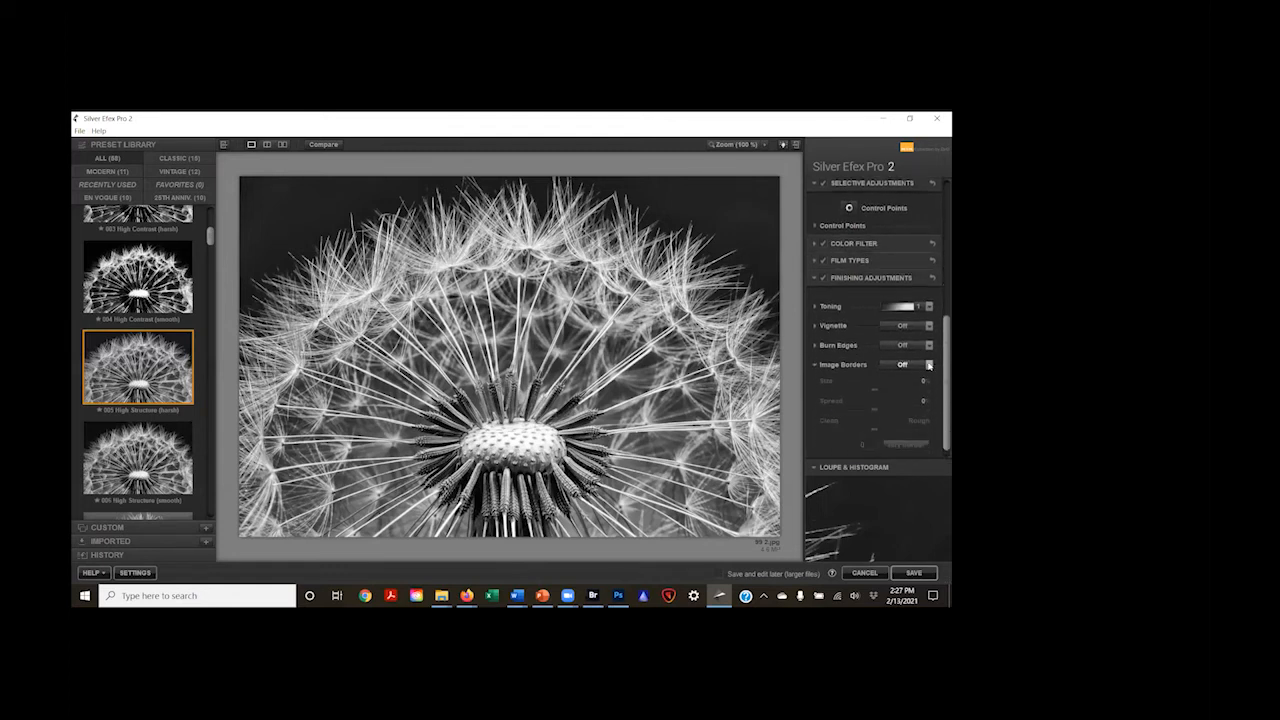
click(928, 366)
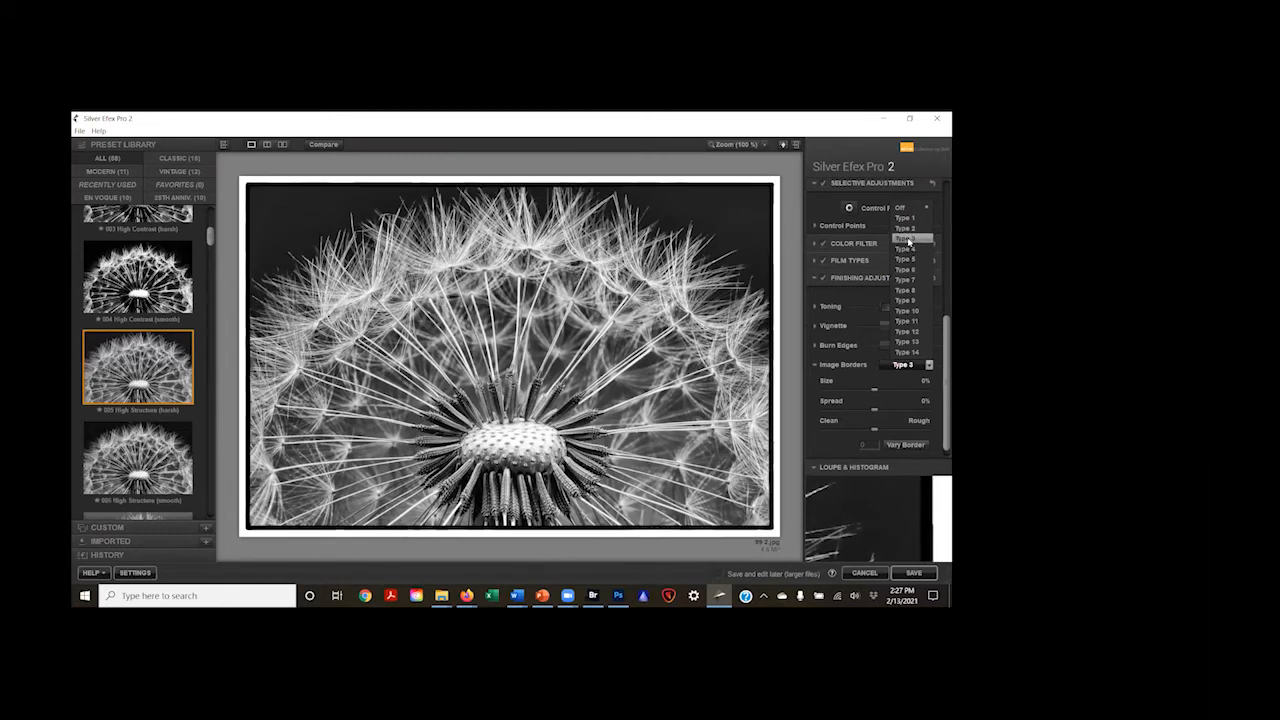
click(909, 240)
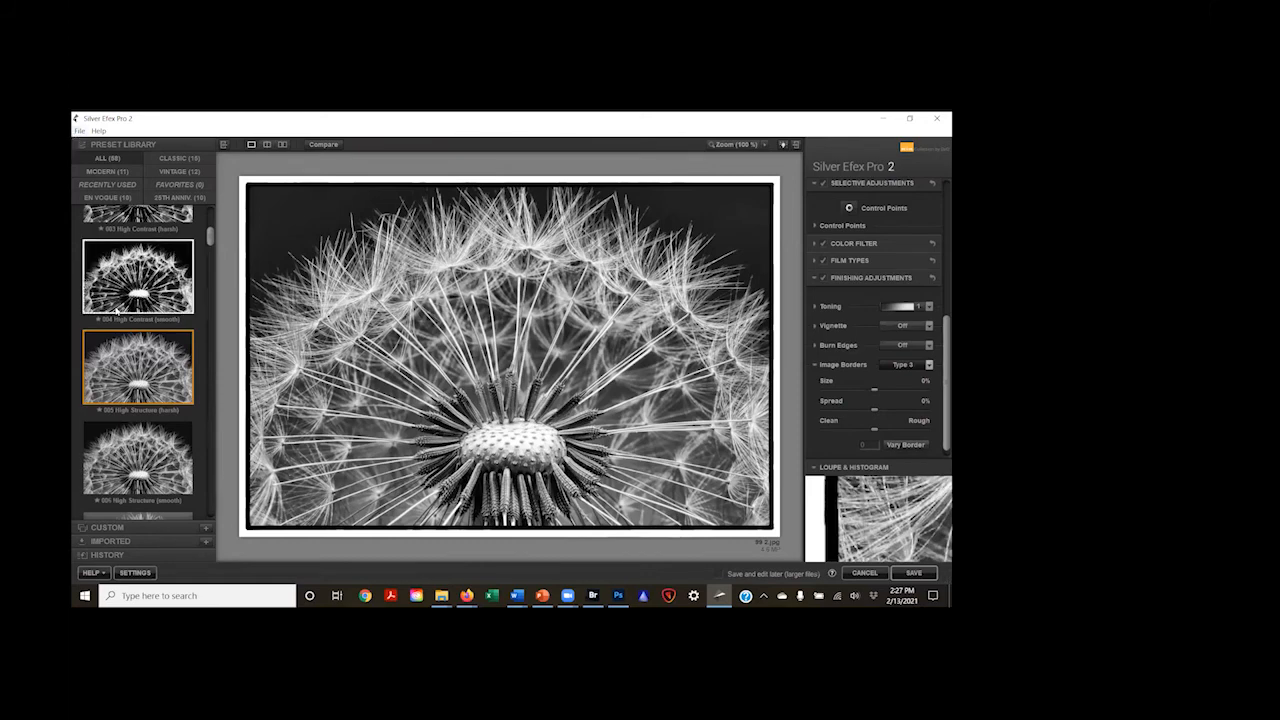
scroll(118, 311, down, 2)
scroll(118, 283, up, 1)
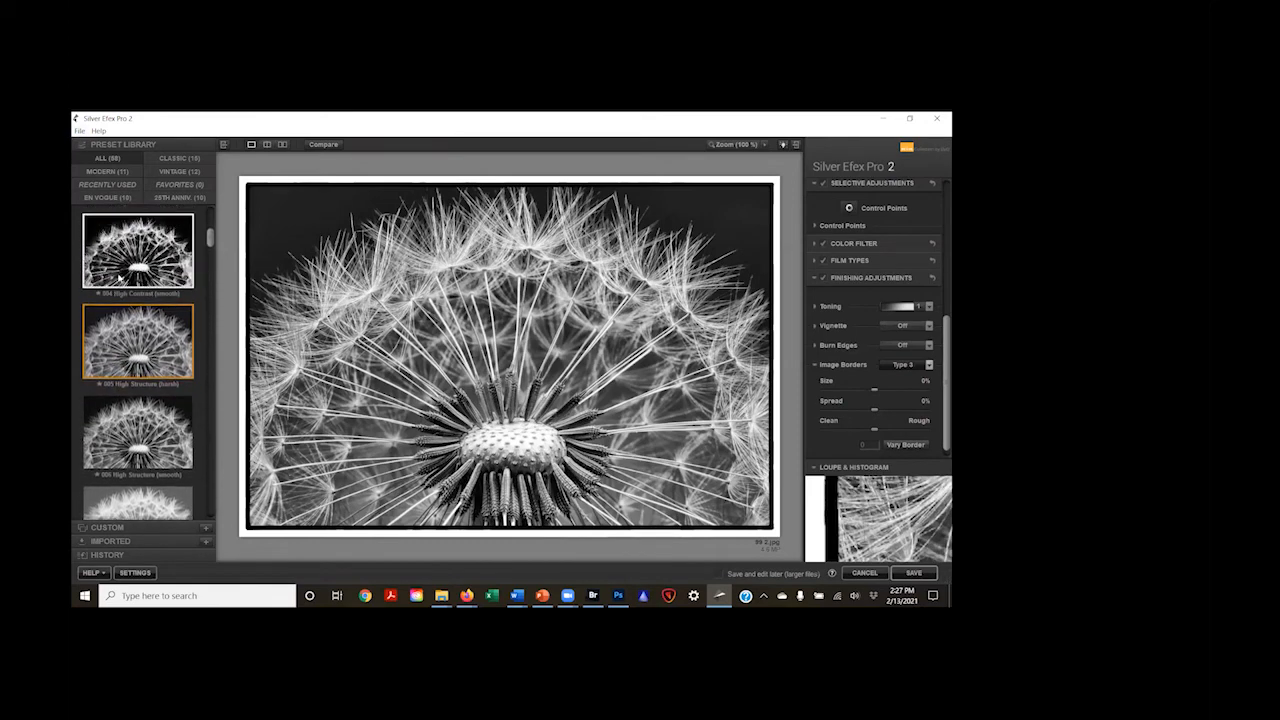
scroll(118, 281, up, 2)
Step: Save the bordered dandelion as a JPEG named Flower 1 in the B&W folder inside Class 30 Images
click(78, 131)
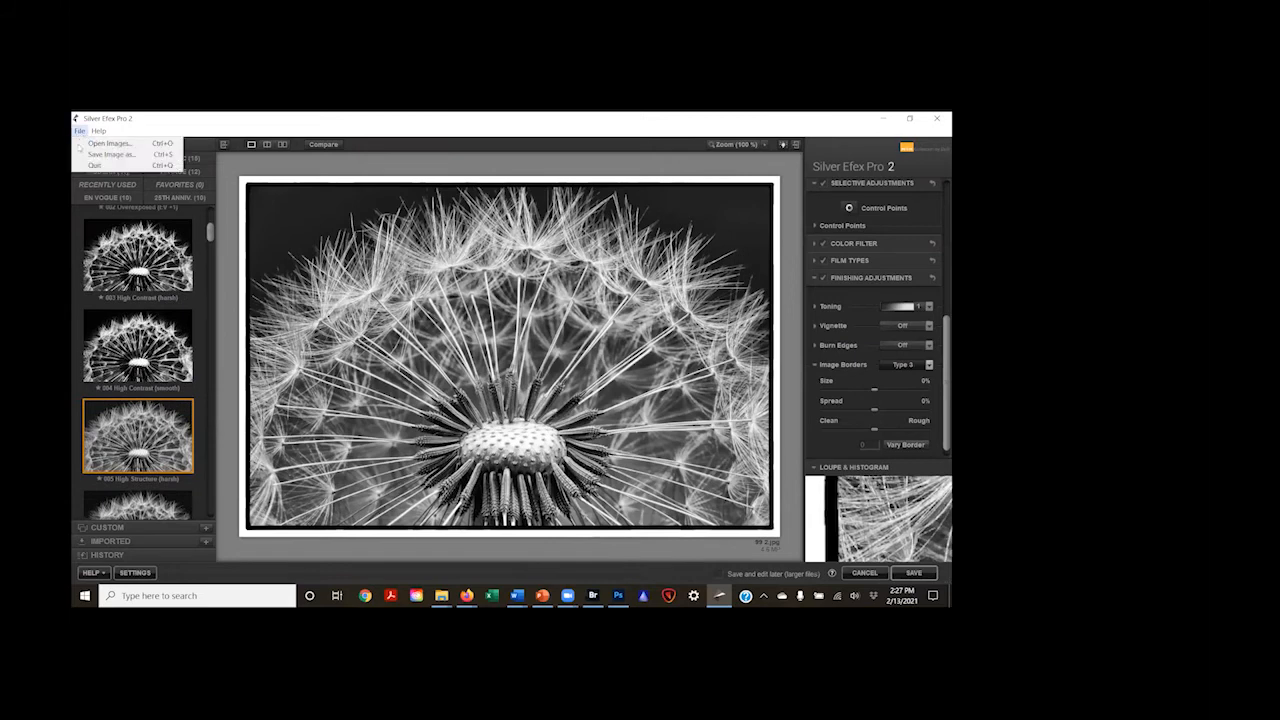
click(100, 155)
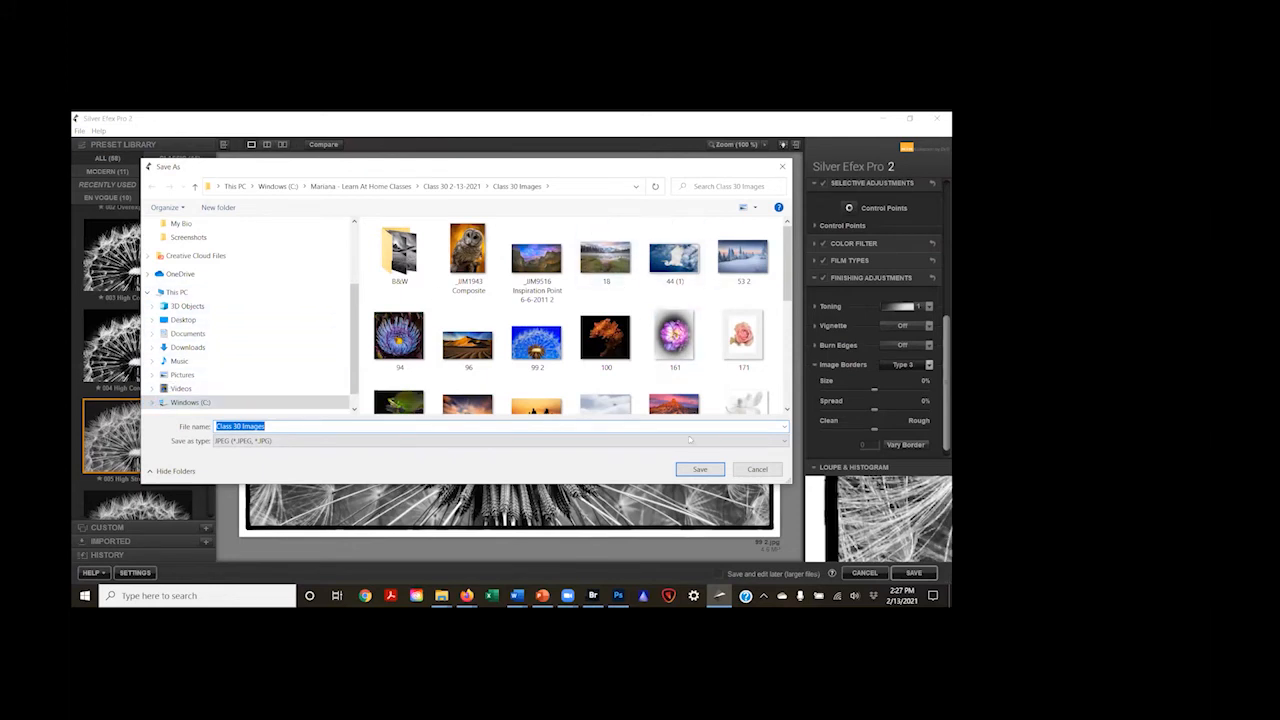
click(413, 258)
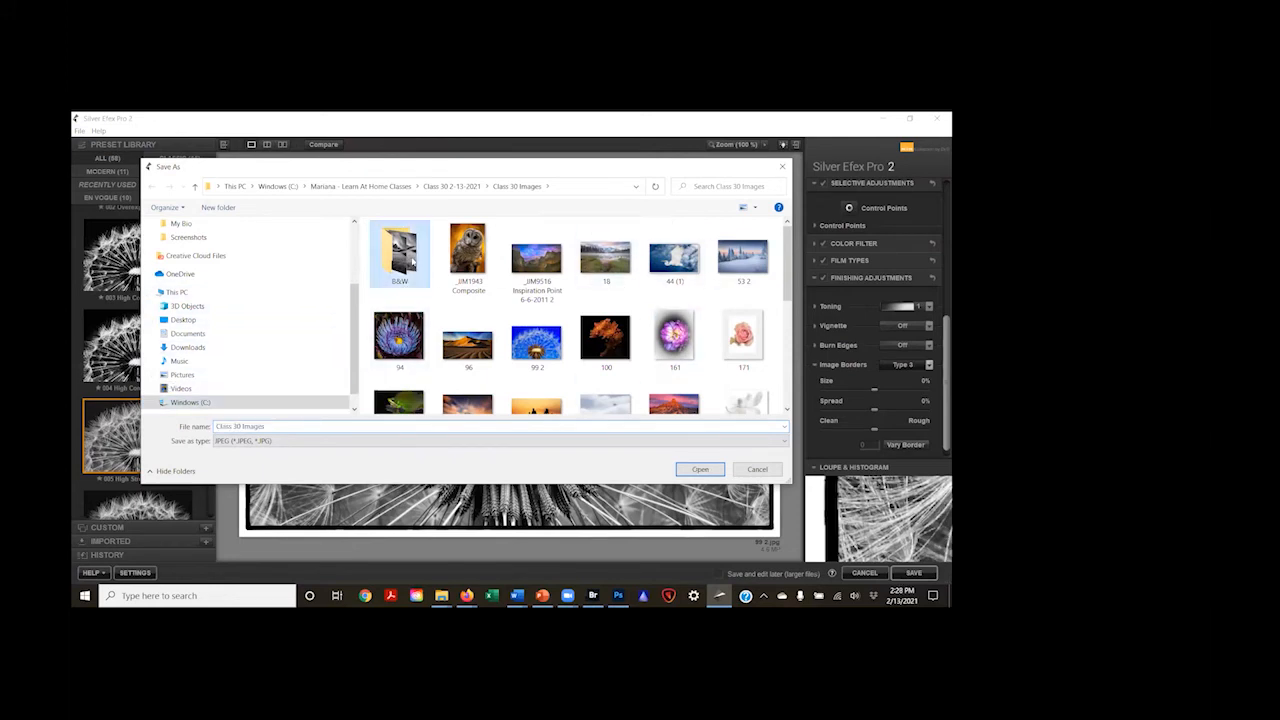
double_click(411, 261)
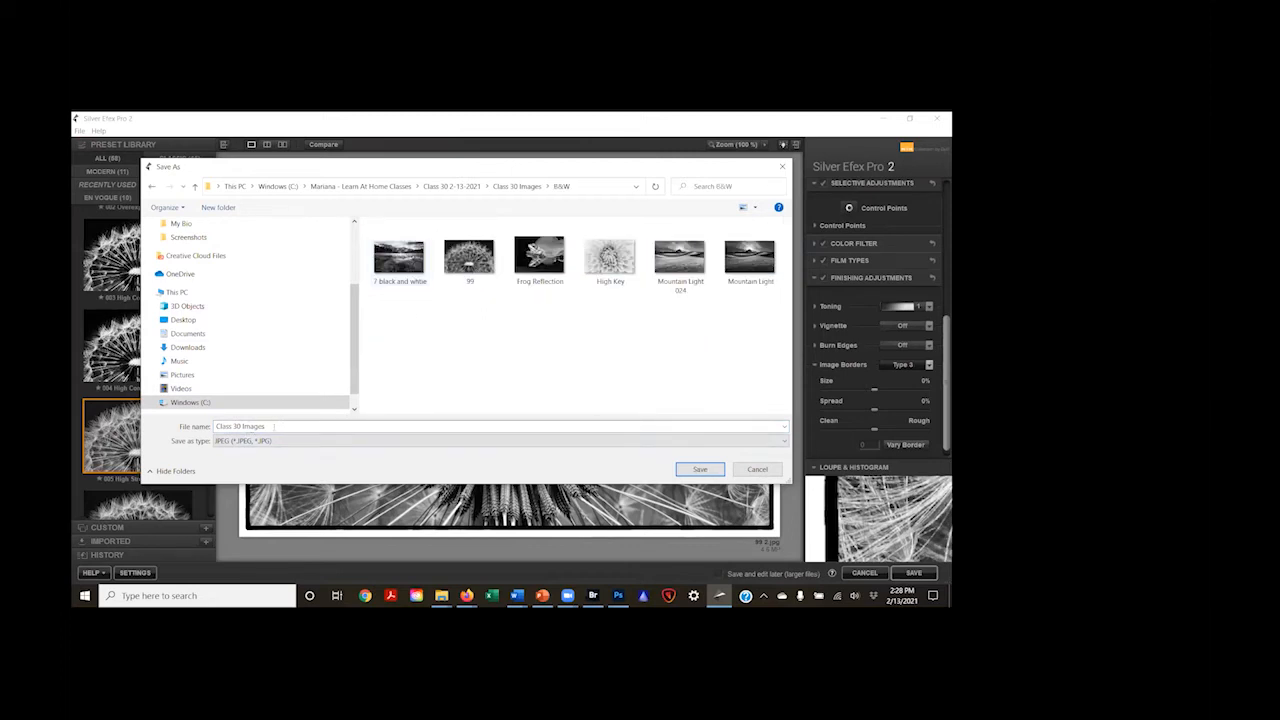
click(279, 428)
text(Flower 1)
key(Return)
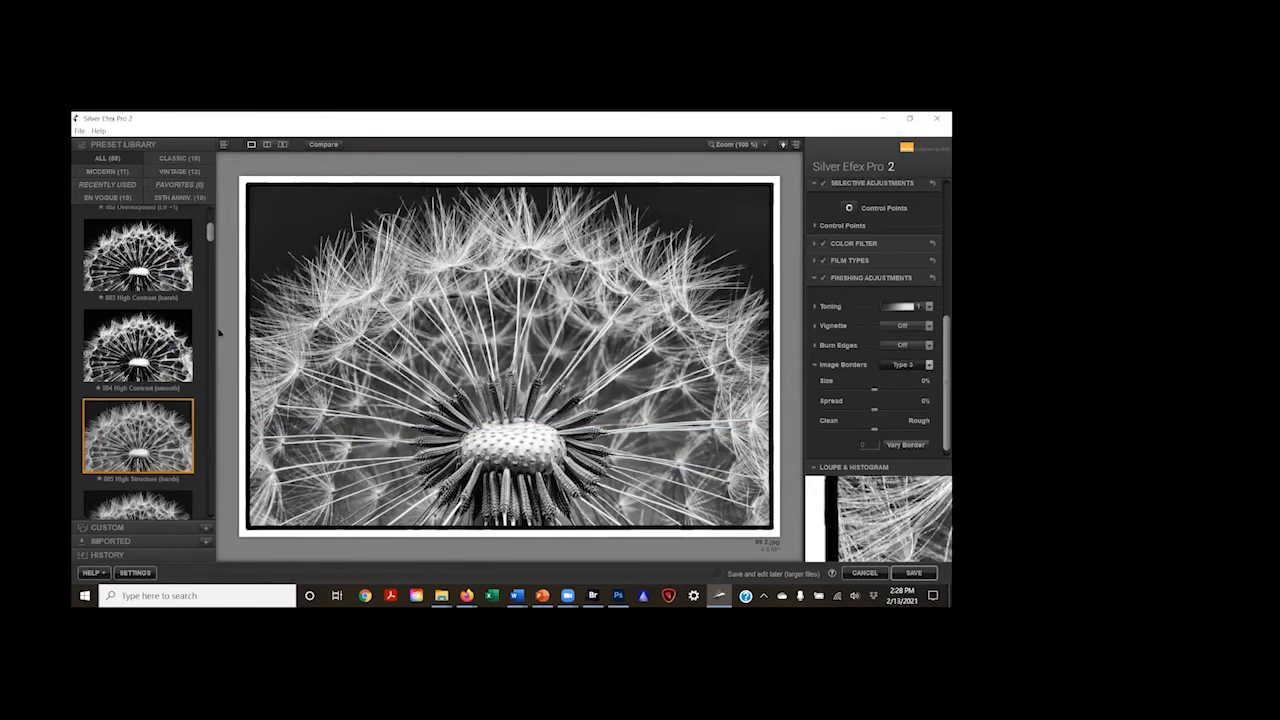
Step: Try the 007 High Key 1 preset on the dandelion and settle on 008 High Key 2
scroll(146, 310, down, 2)
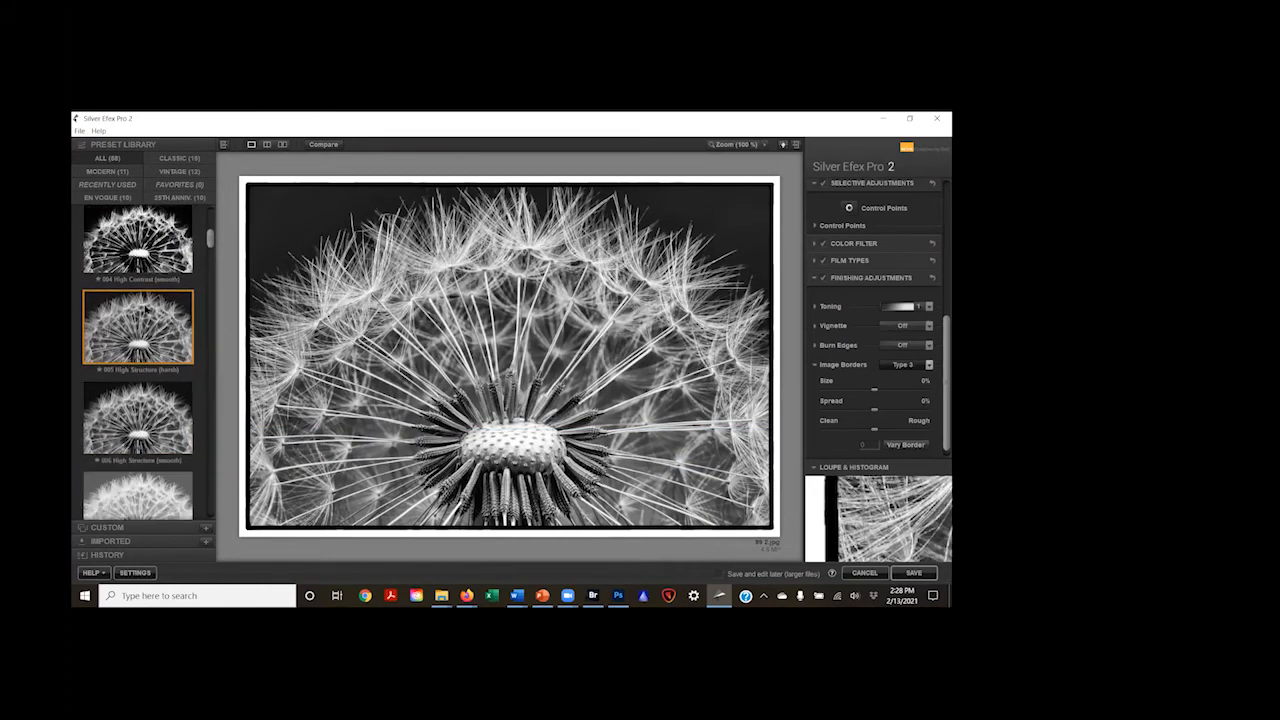
scroll(146, 310, down, 4)
click(150, 330)
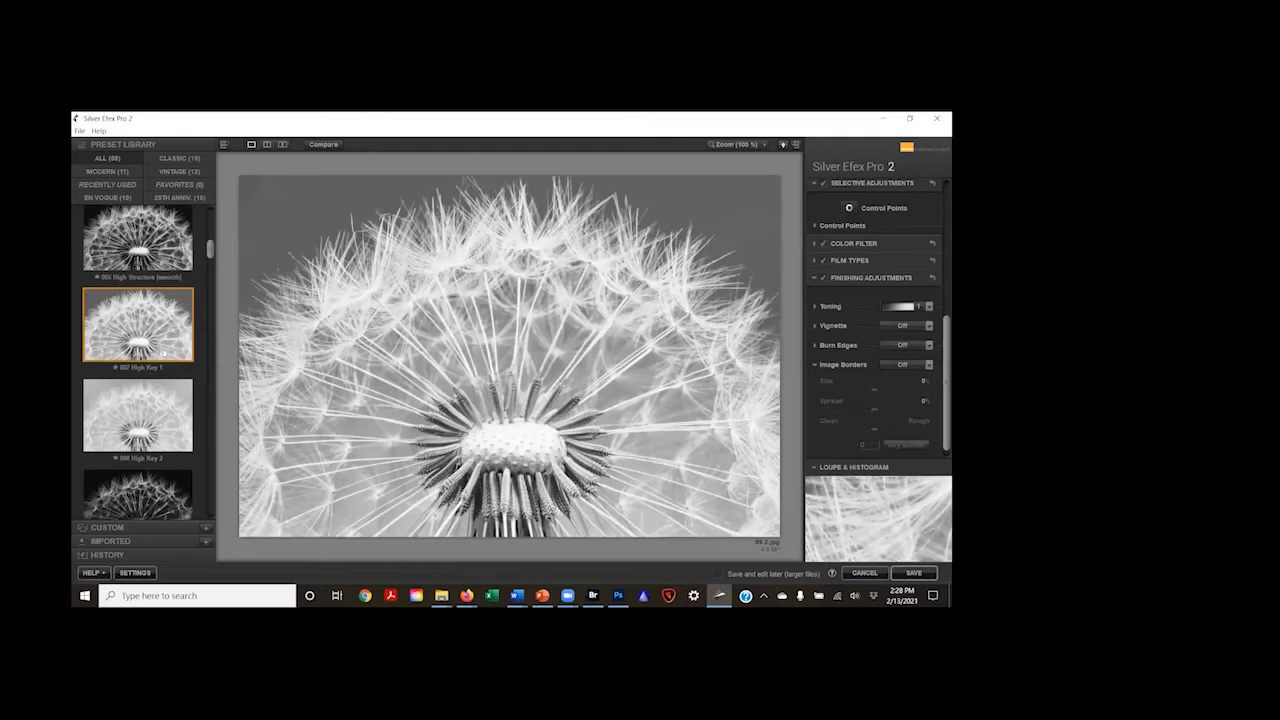
scroll(170, 366, down, 1)
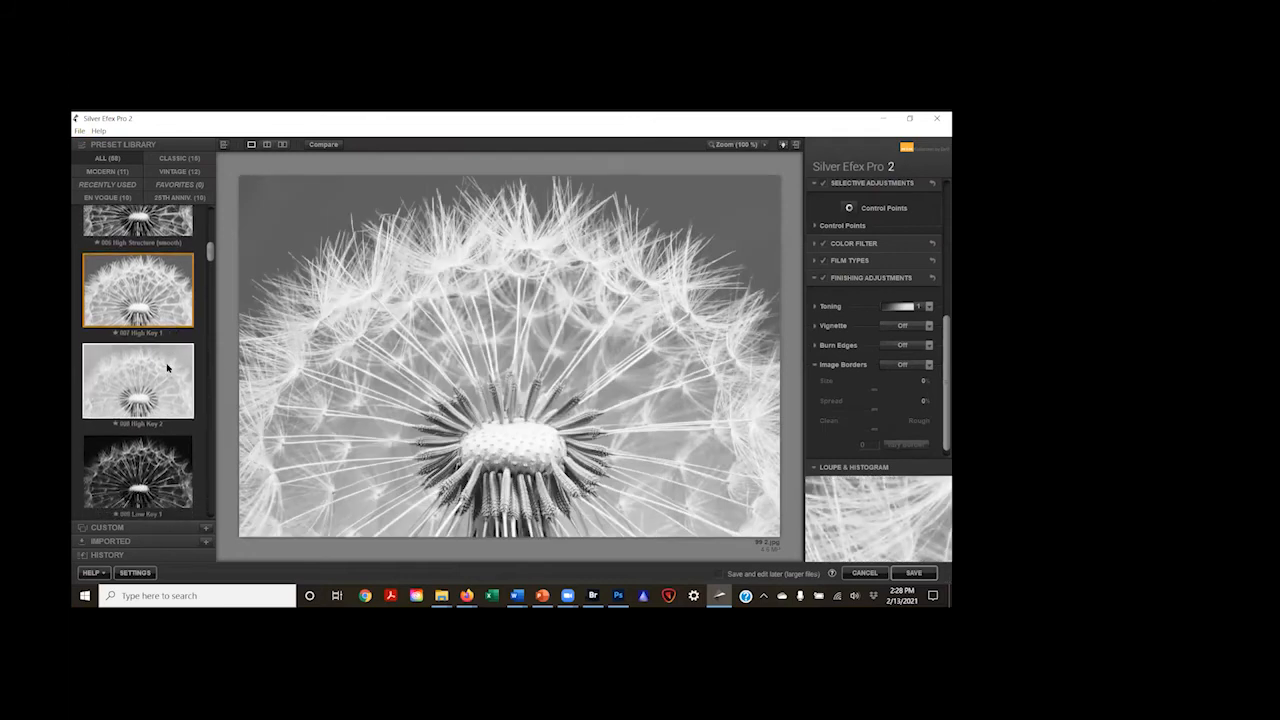
click(161, 374)
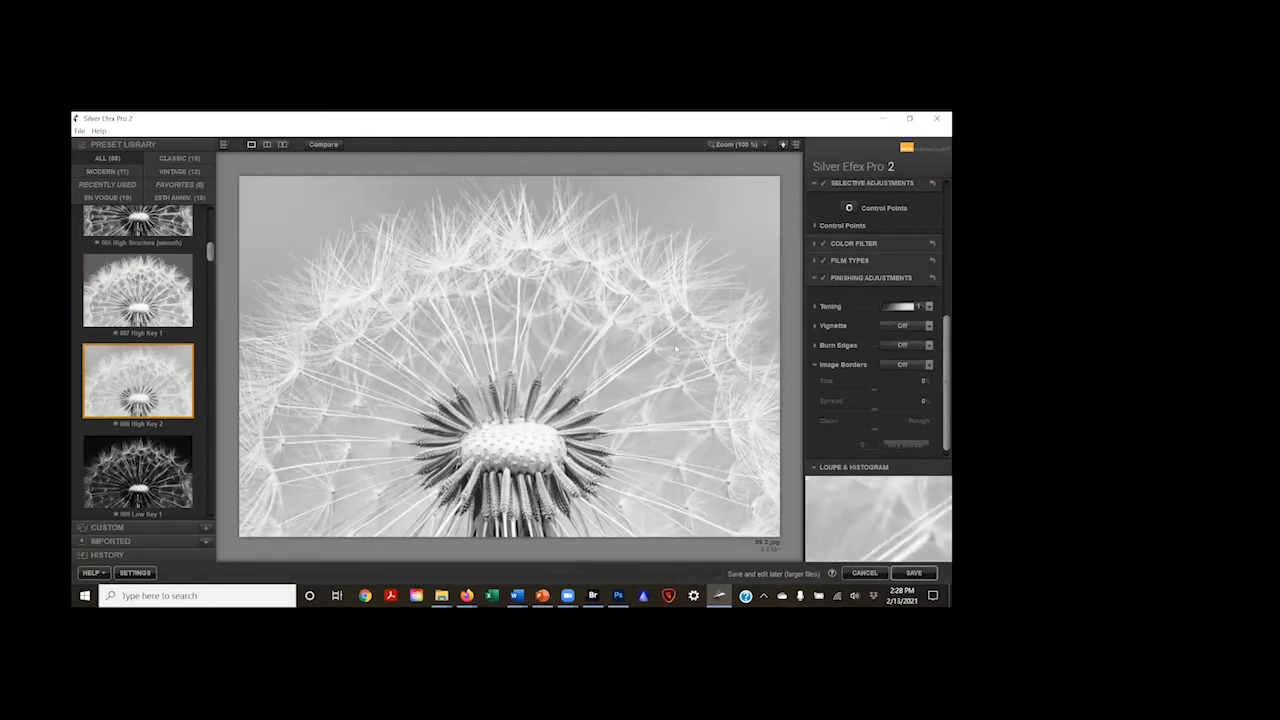
Step: Refine the high-key version with Contrast at about 66%, Amplify Blacks at about 41% and Structure at about 34%
scroll(866, 220, up, 2)
scroll(866, 220, up, 10)
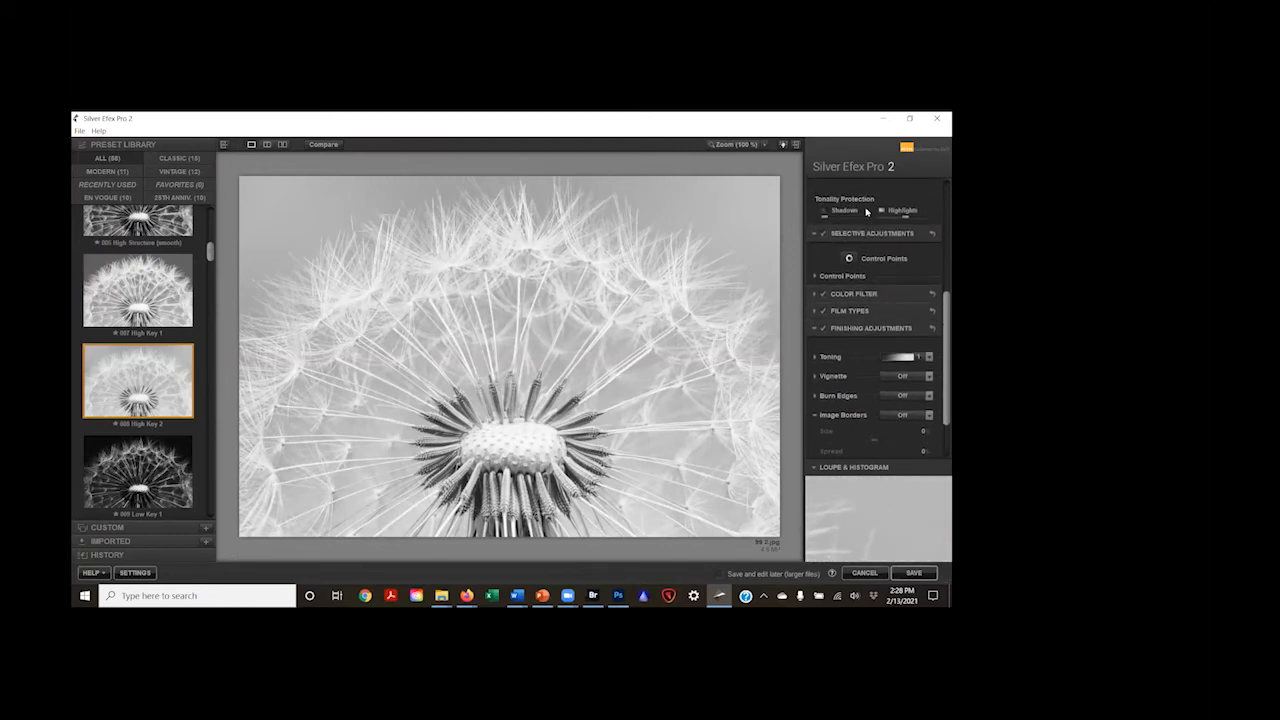
scroll(867, 212, up, 3)
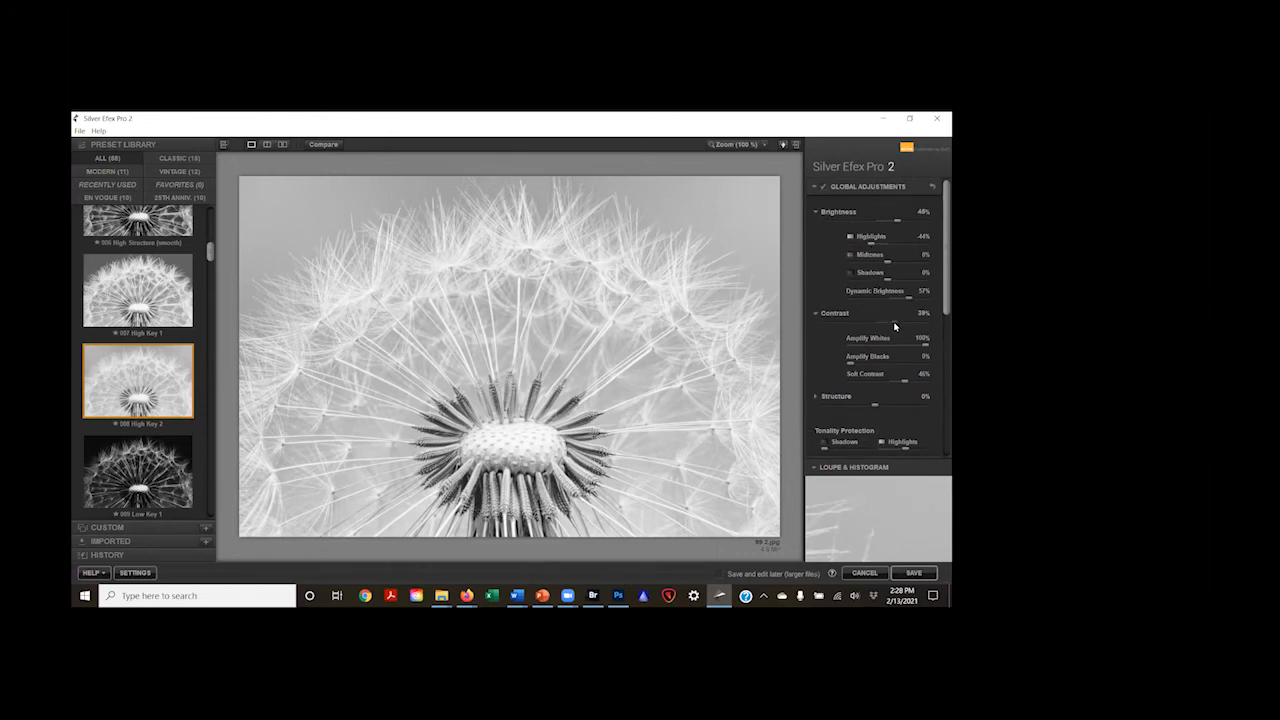
drag(895, 324, 909, 323)
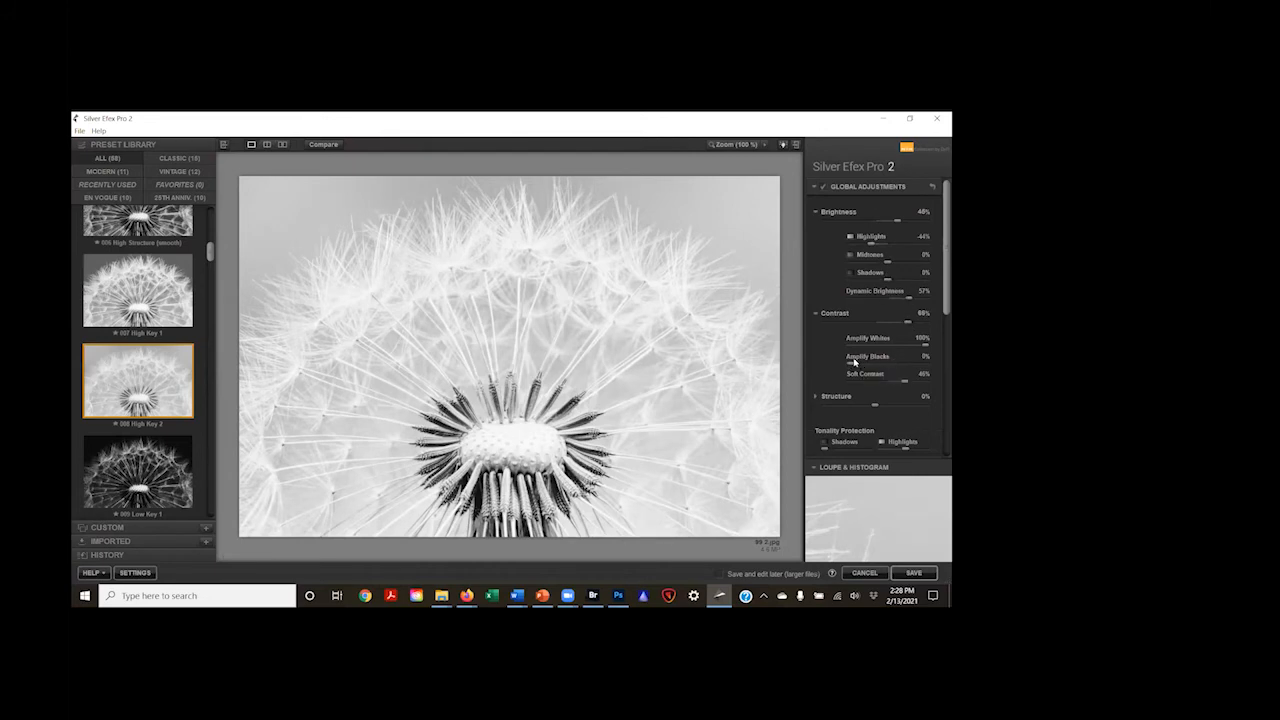
drag(850, 366, 892, 403)
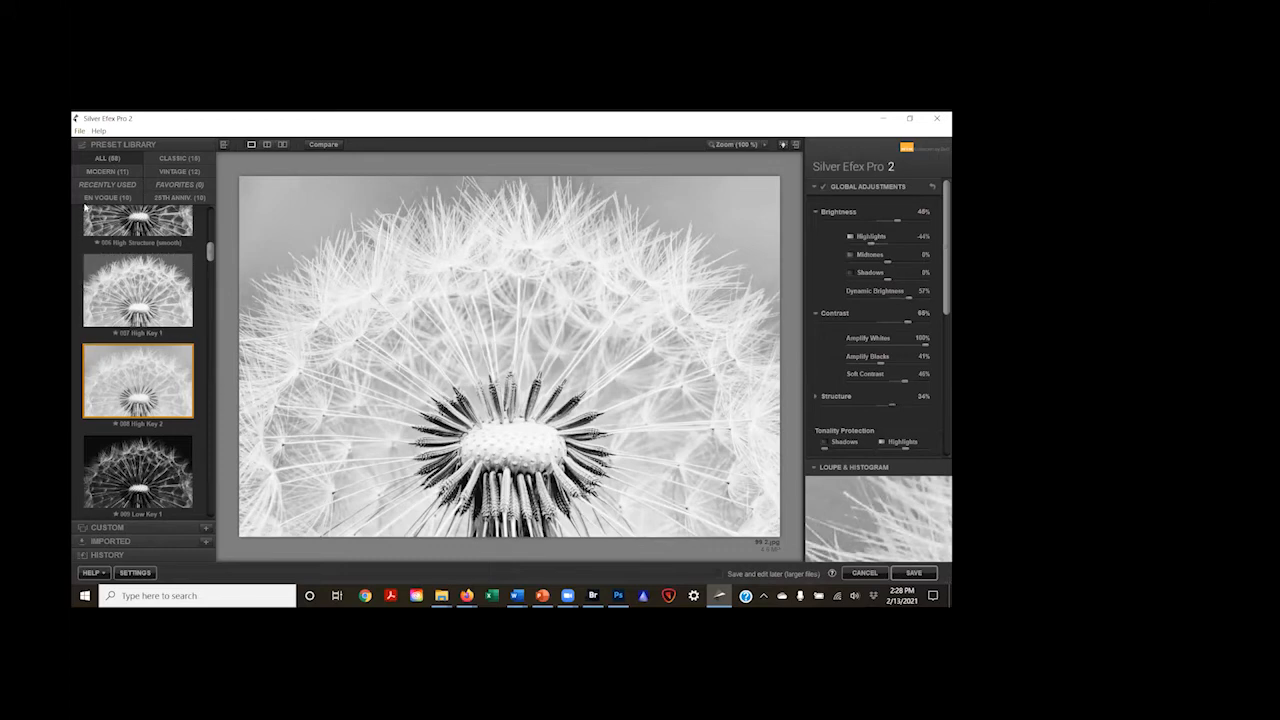
Step: Save the high-key dandelion as a JPEG named Flower 2 in the B&W folder
click(79, 131)
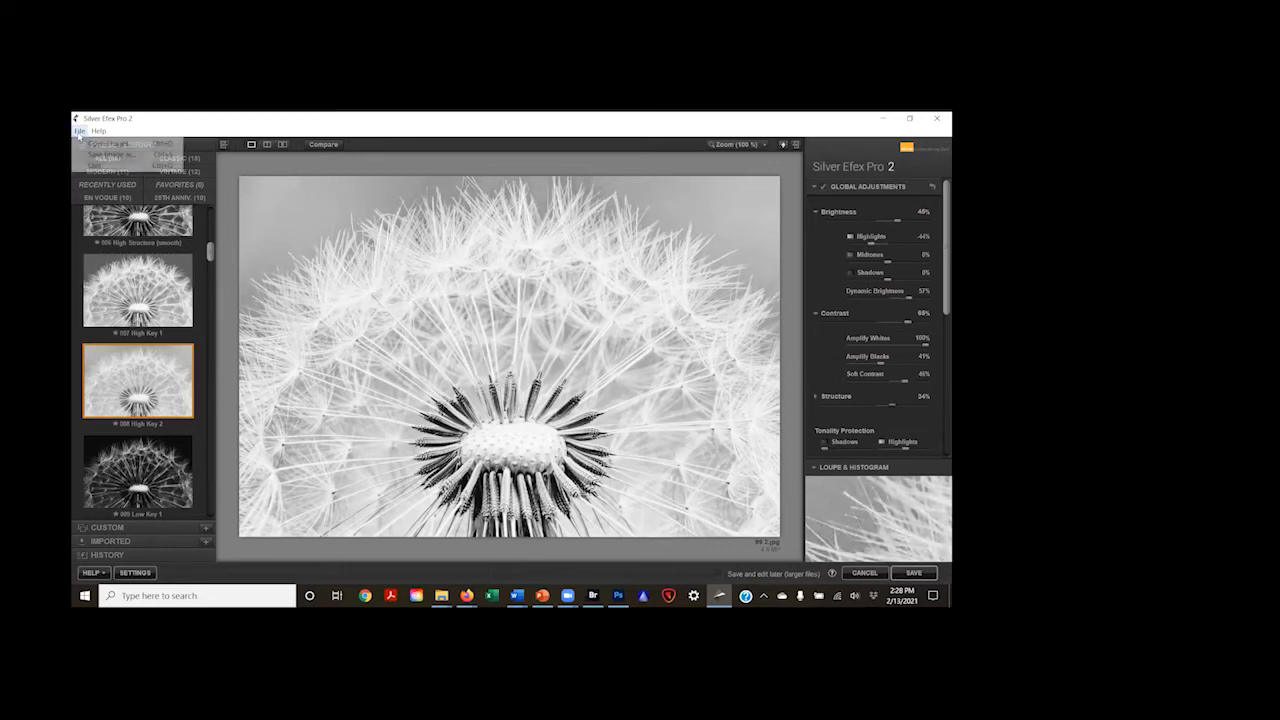
click(97, 156)
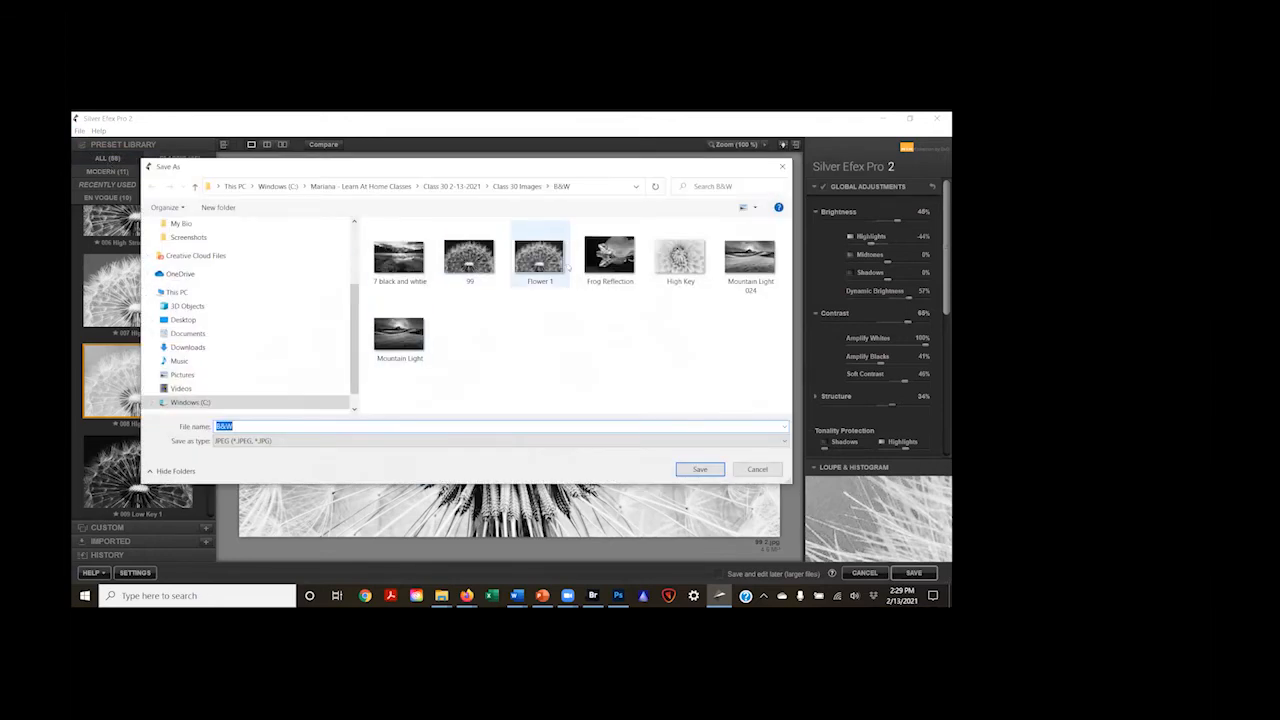
click(545, 258)
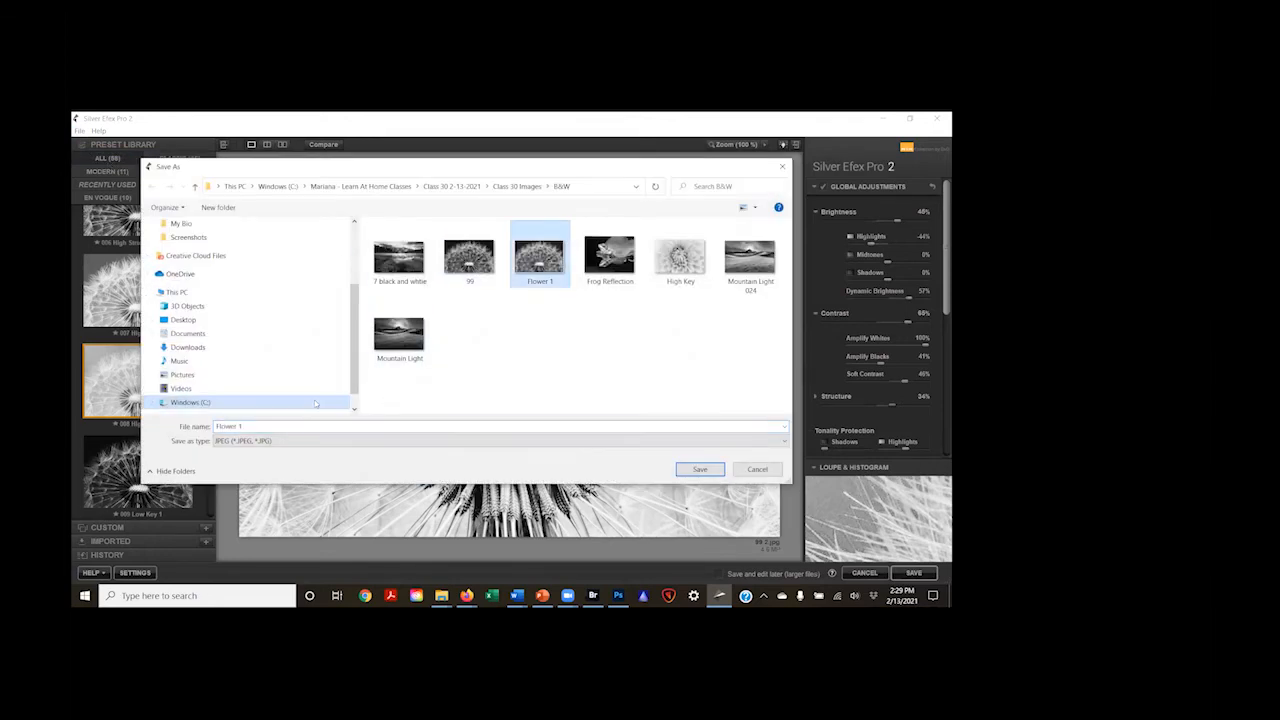
double_click(251, 429)
text(2)
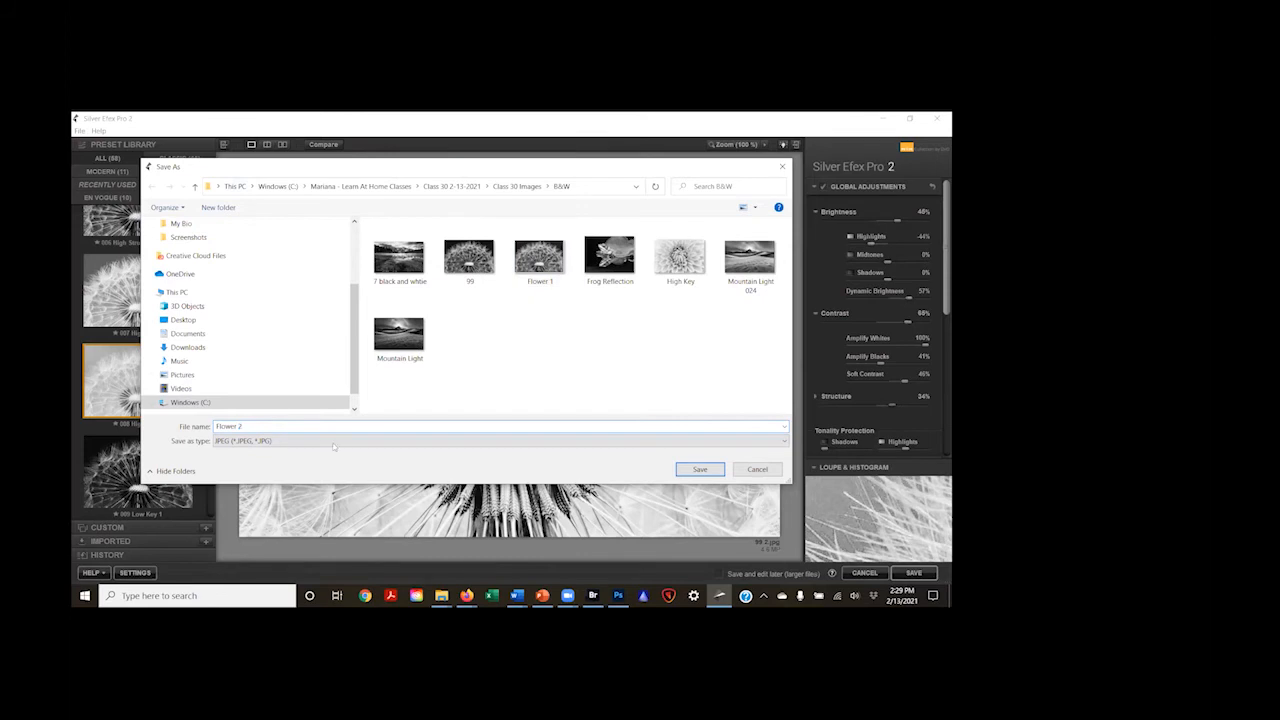
click(695, 472)
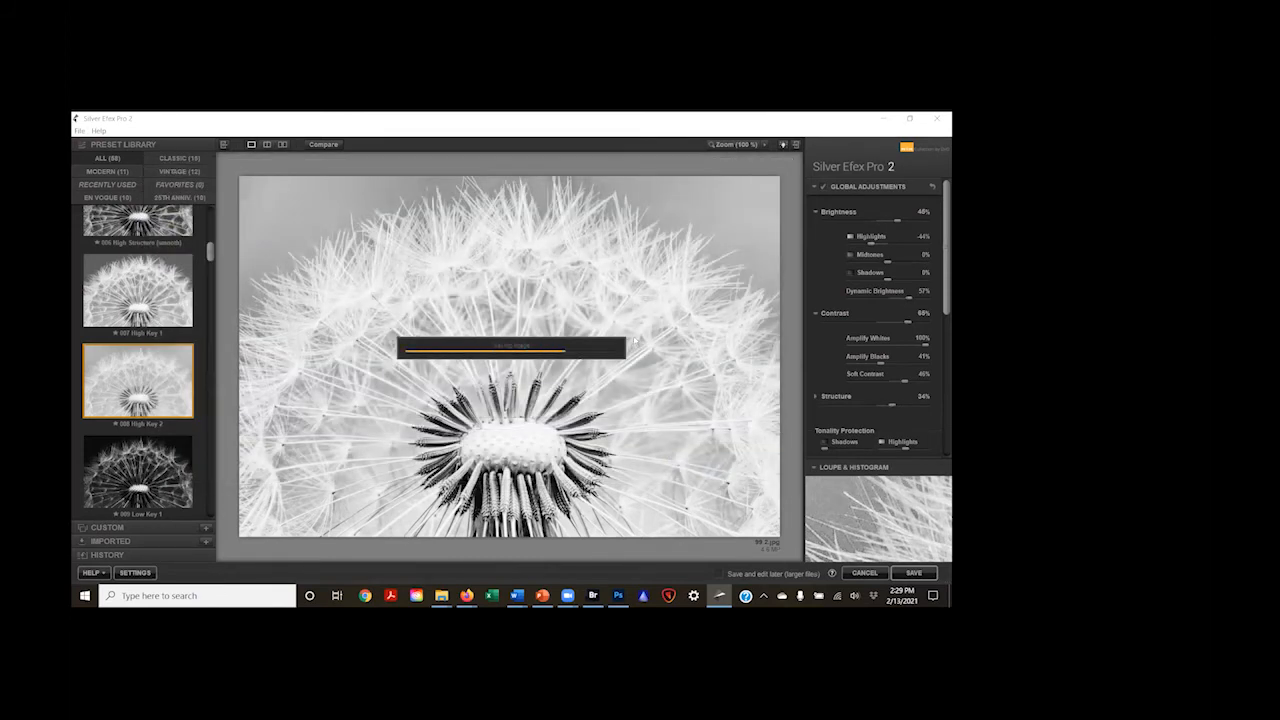
Step: Try the presets 009 Low Key 1, 011 Push Process (N +1.5), 012 Push Process (N +3.0) and 013 Grad ND (EV -1)
click(118, 460)
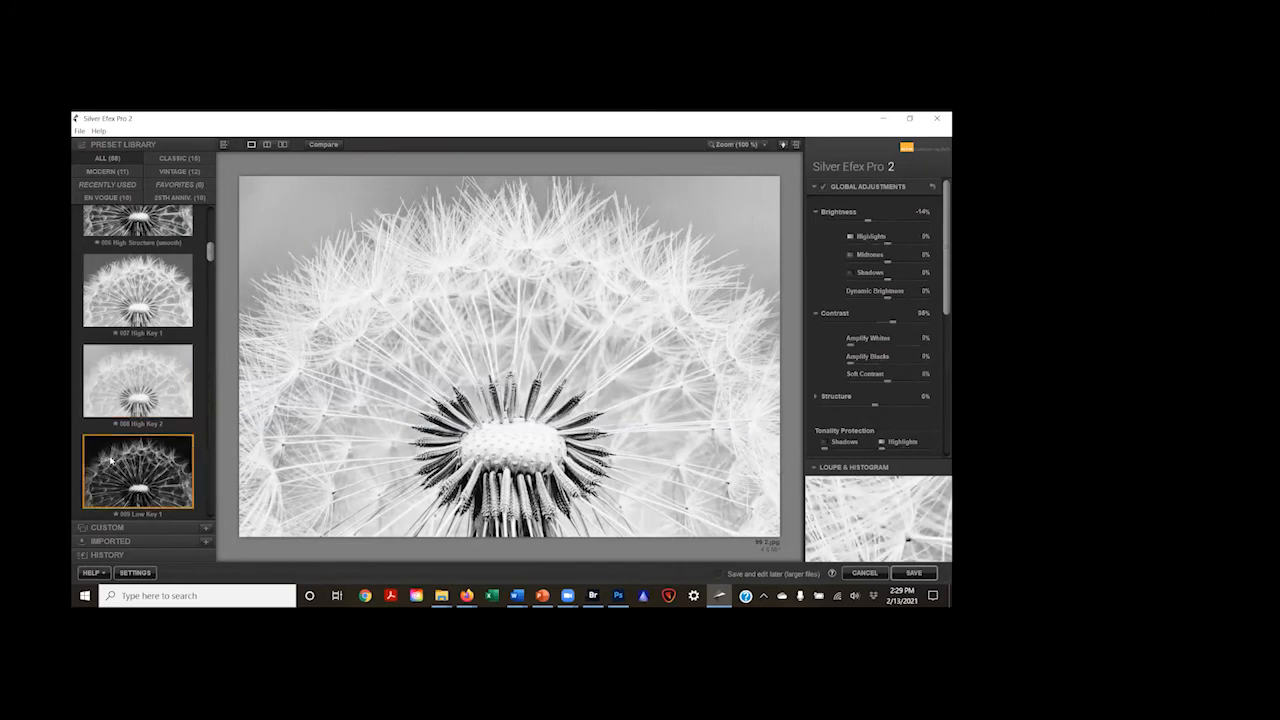
scroll(129, 348, down, 6)
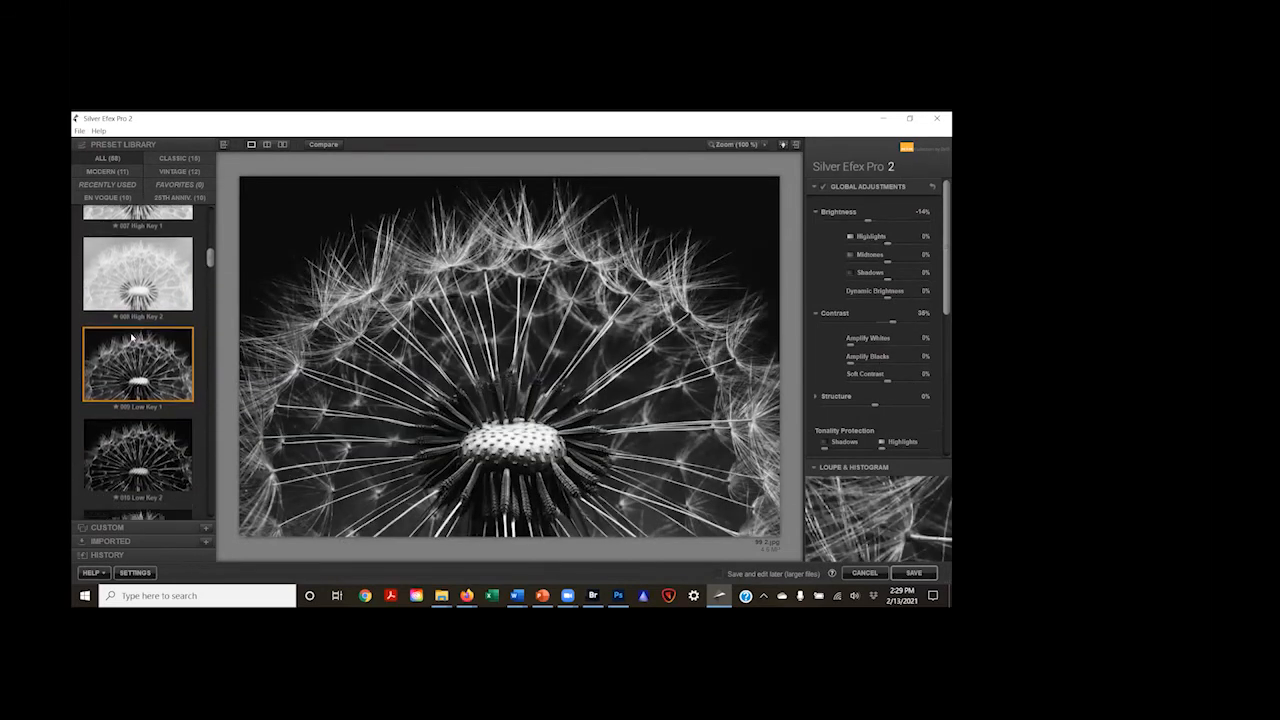
scroll(129, 348, down, 1)
click(118, 332)
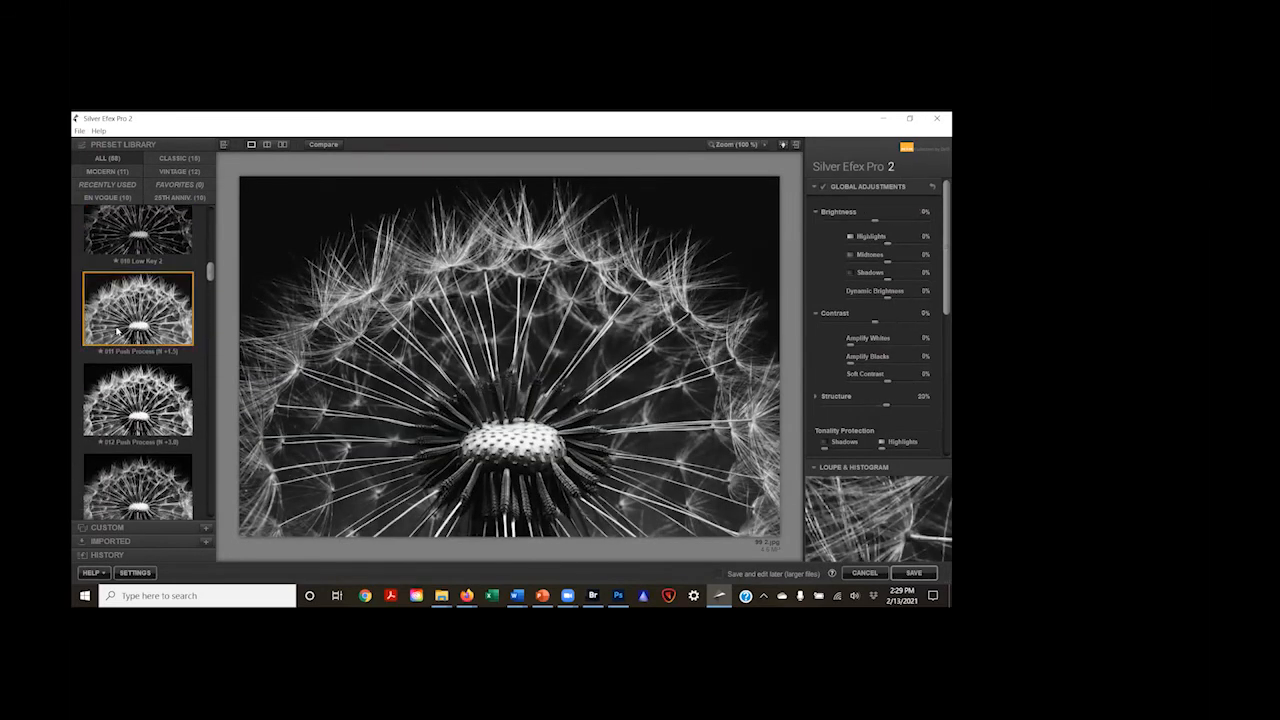
scroll(118, 333, down, 1)
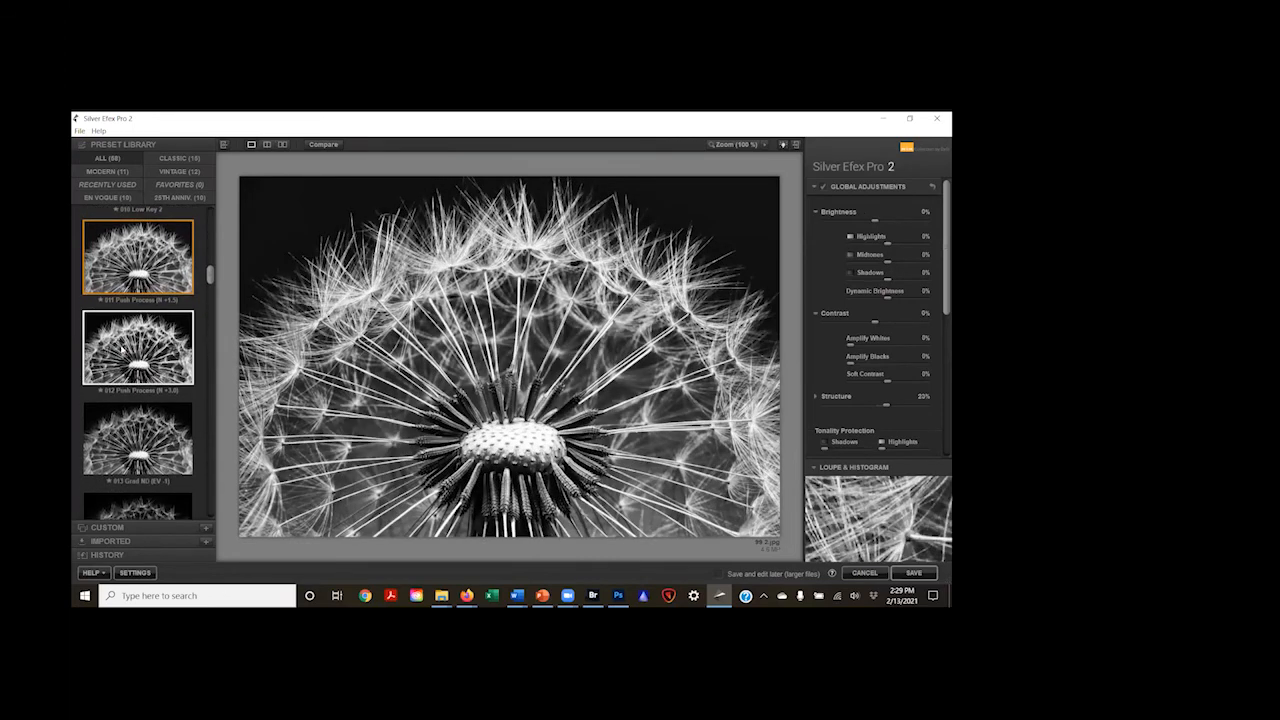
click(122, 349)
scroll(122, 385, down, 1)
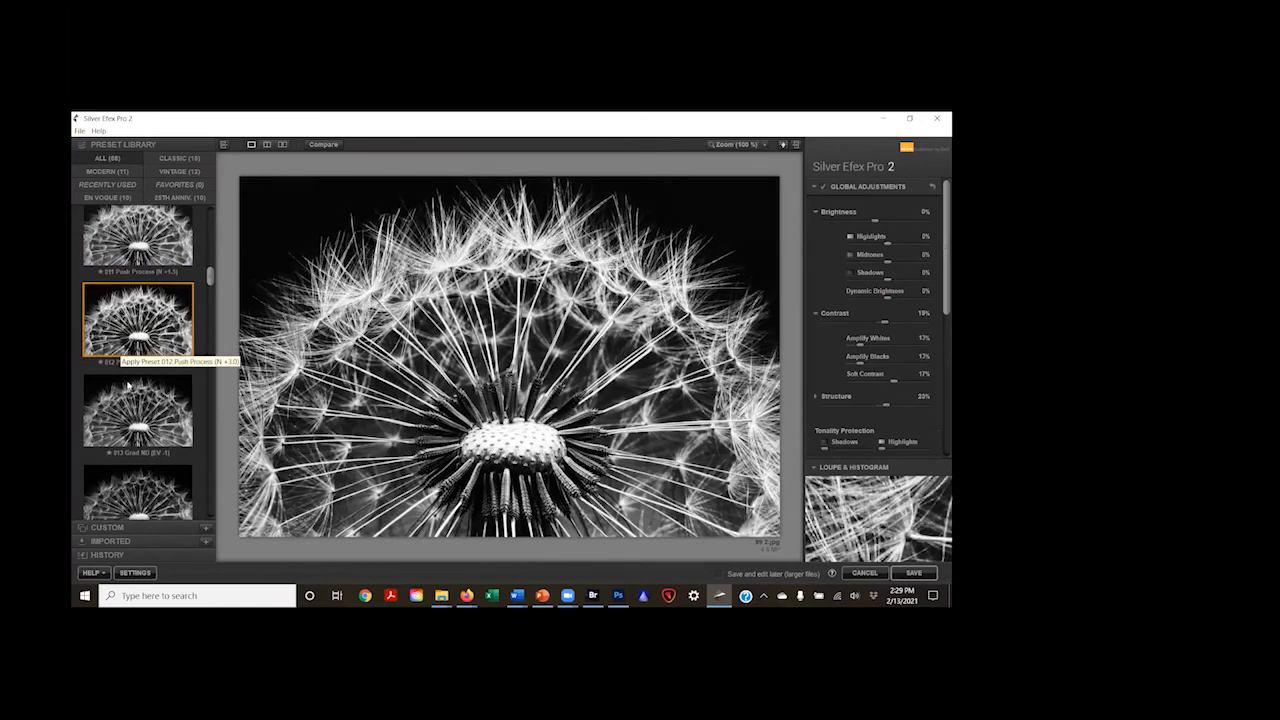
click(122, 385)
scroll(122, 380, down, 2)
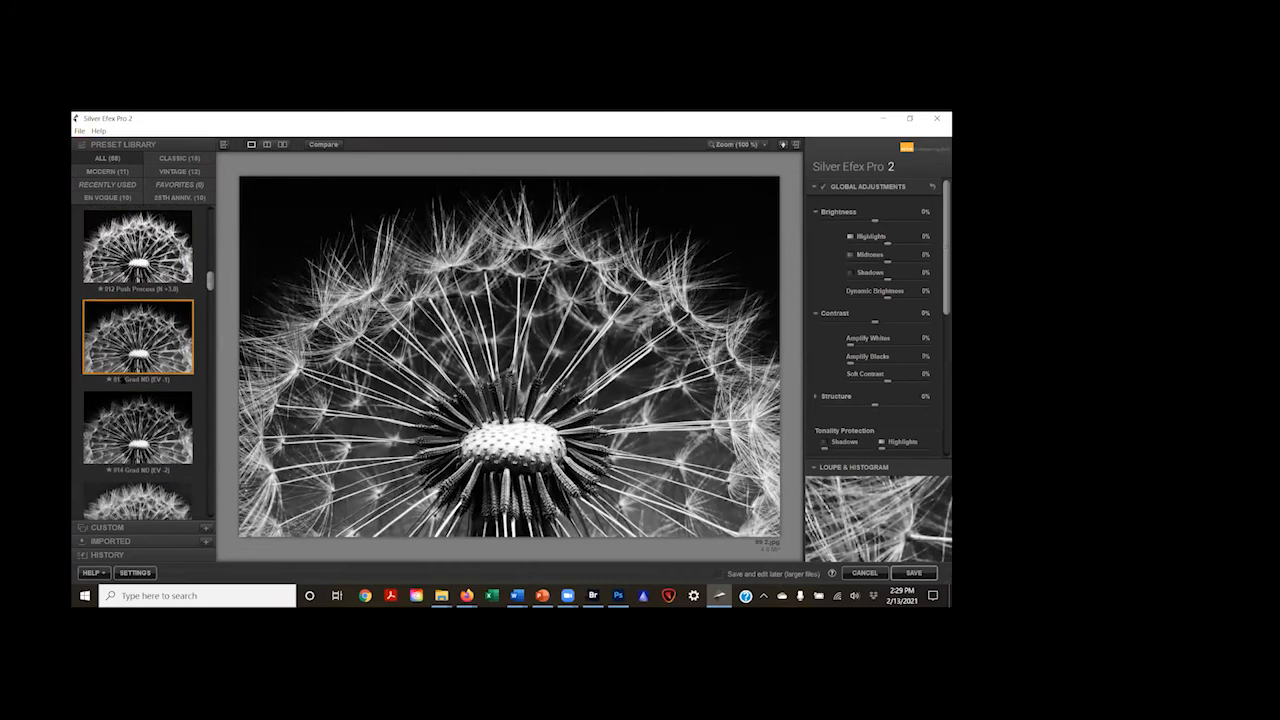
Step: Compare the 015 Full Dynamic (harsh) and 016 Full Dynamic (smooth) presets and keep 015 applied
scroll(122, 377, down, 1)
click(118, 386)
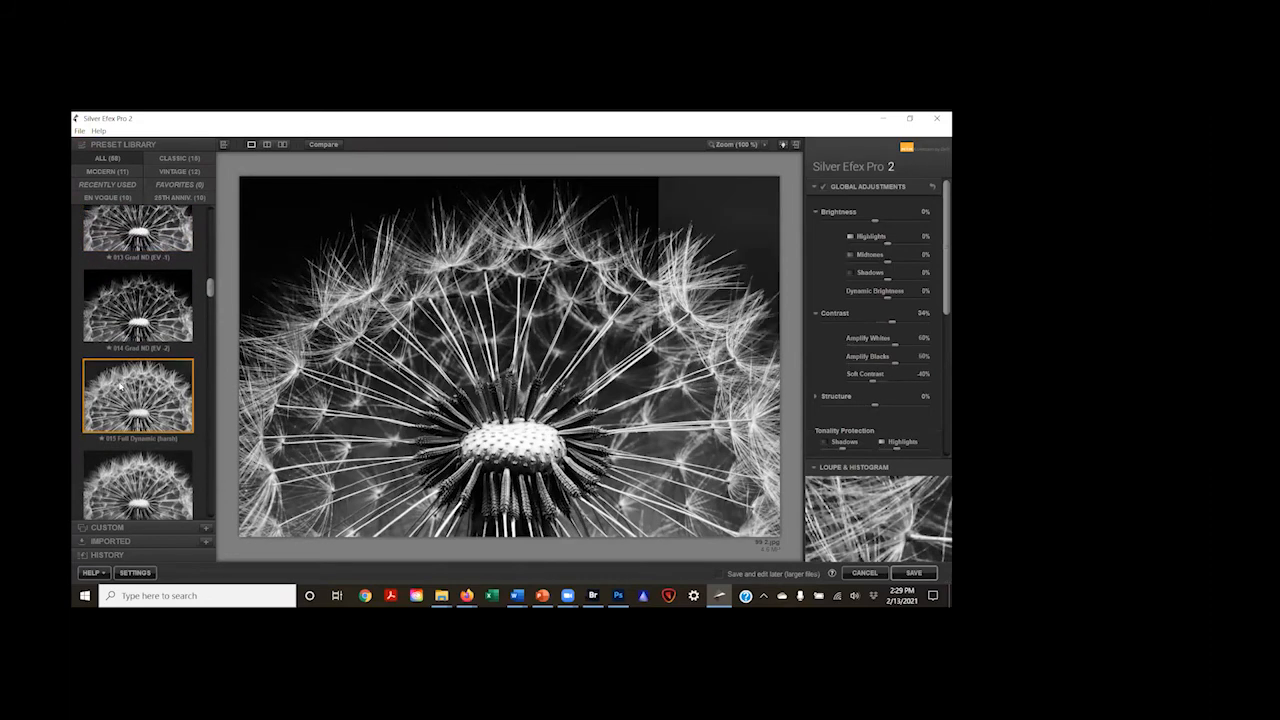
scroll(120, 380, down, 3)
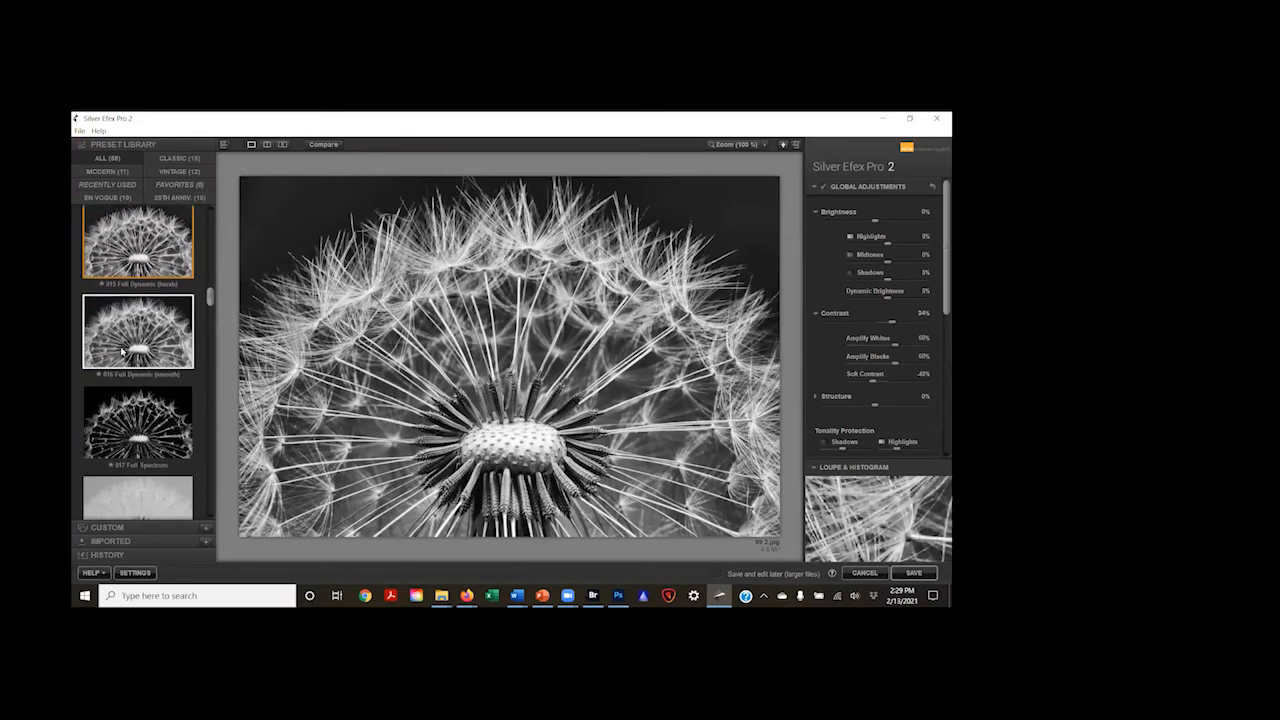
click(122, 352)
click(133, 262)
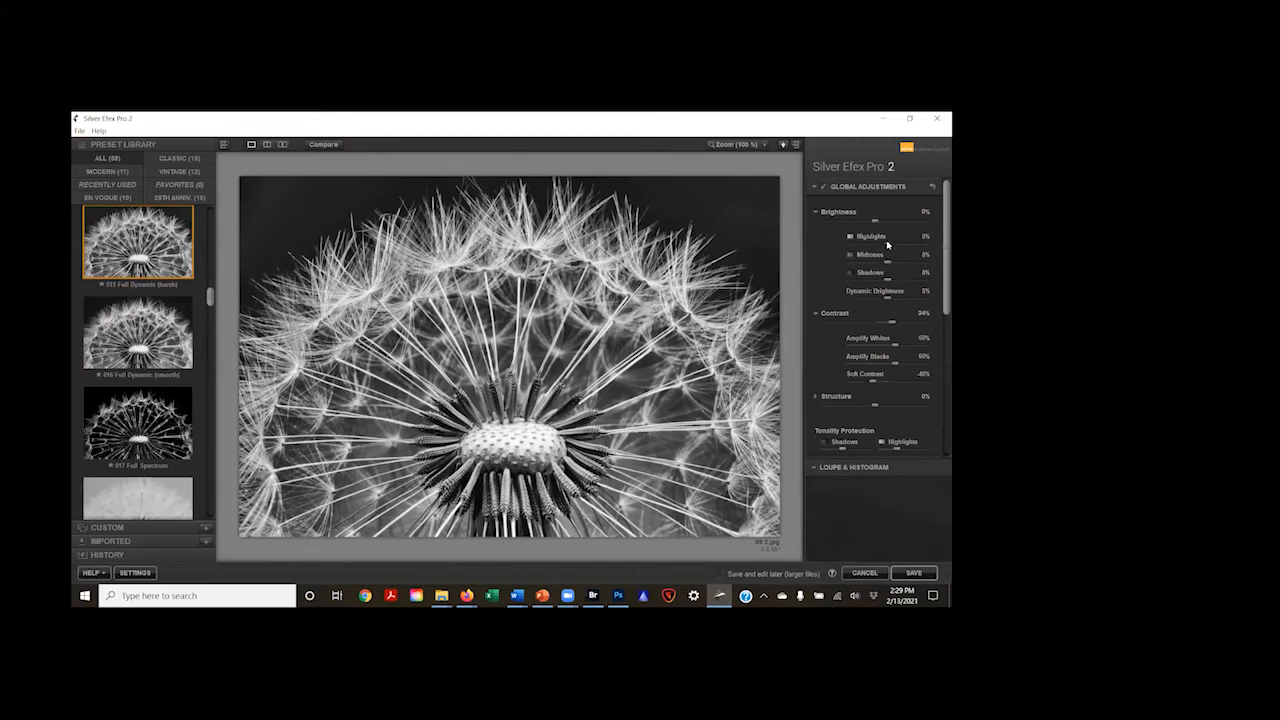
Step: Raise Highlights to about 66%, Amplify Blacks to about 69% and Structure to about 18%
drag(891, 242, 912, 235)
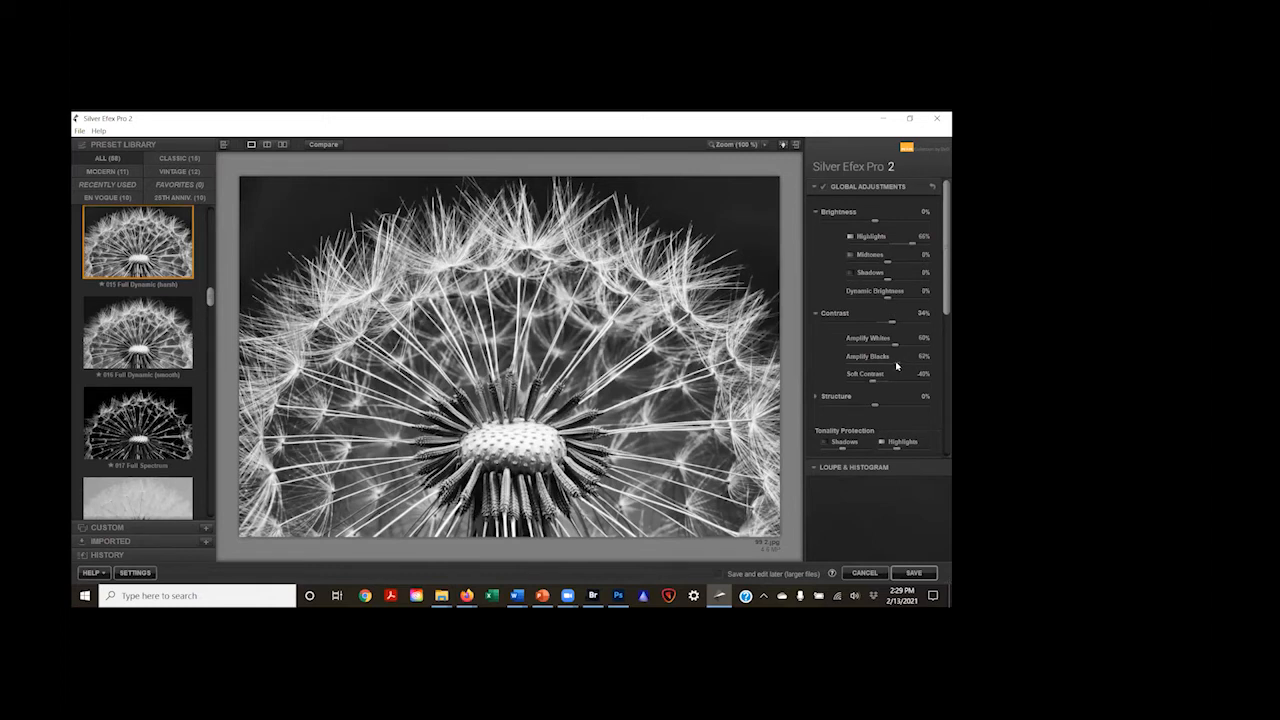
drag(896, 366, 900, 367)
drag(884, 406, 892, 408)
Step: Save the adjusted full-dynamic dandelion as a JPEG named Flower 3 in the B&W folder
click(79, 131)
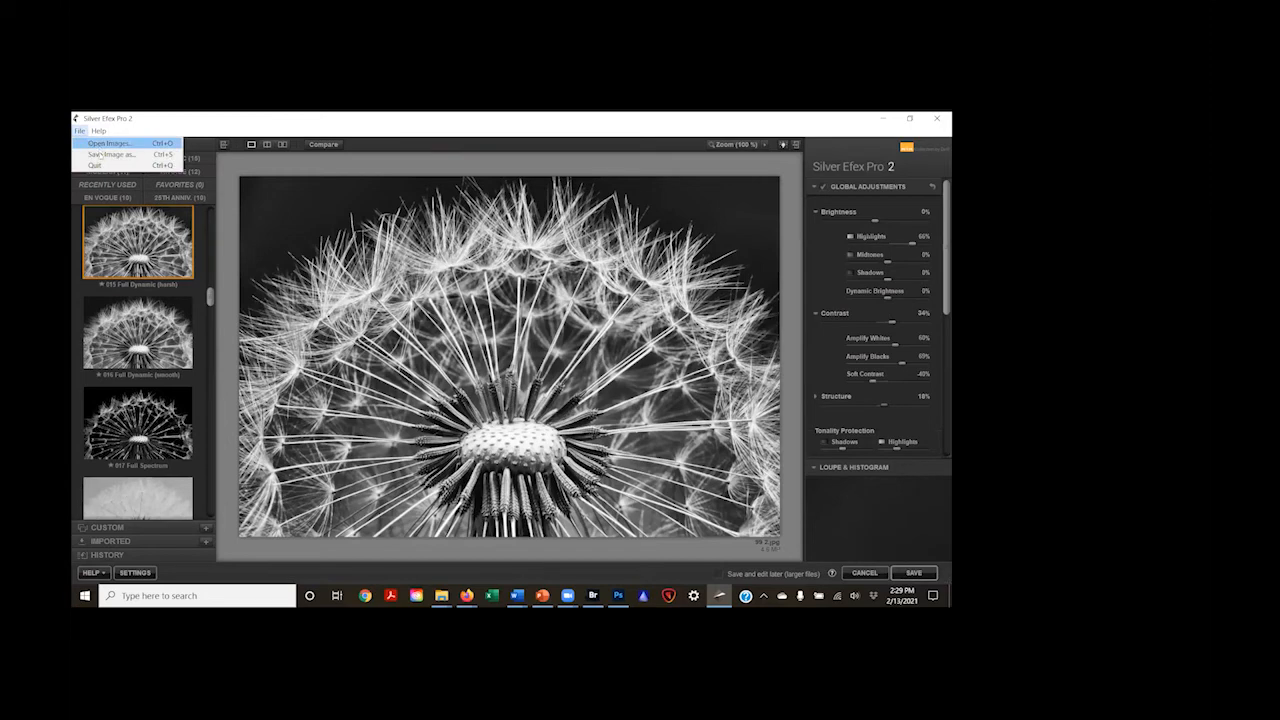
click(108, 160)
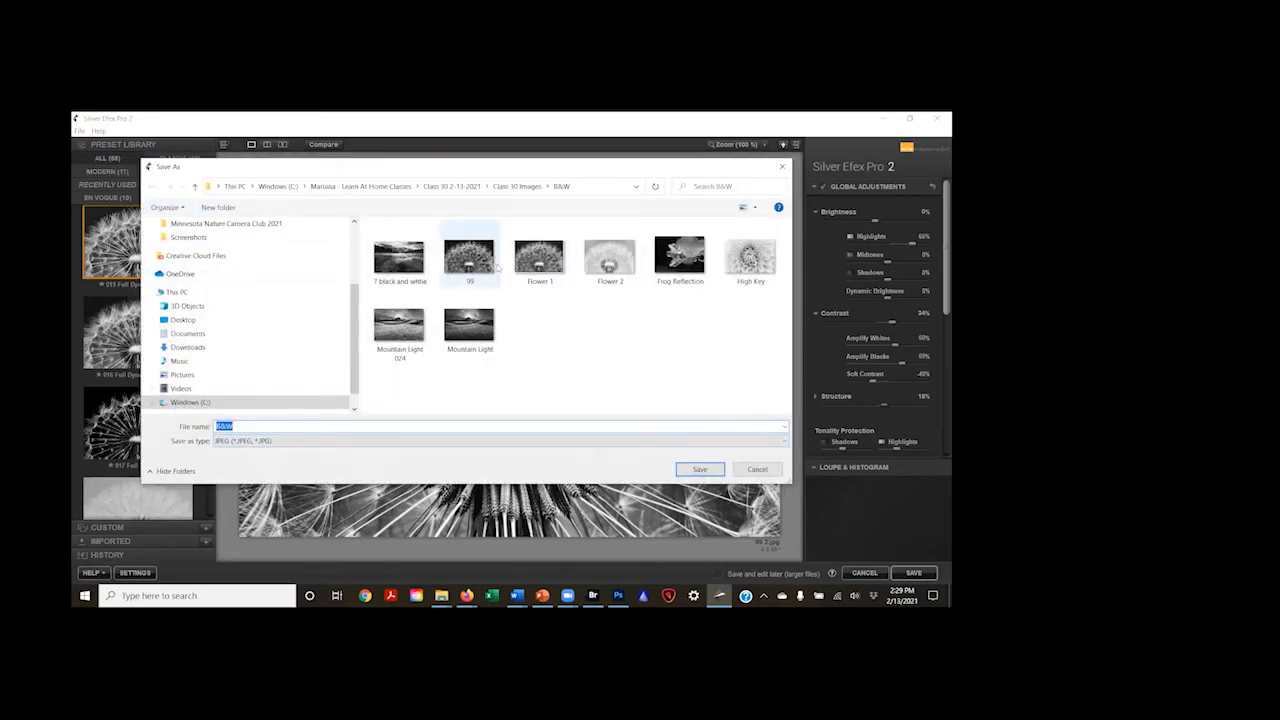
click(600, 262)
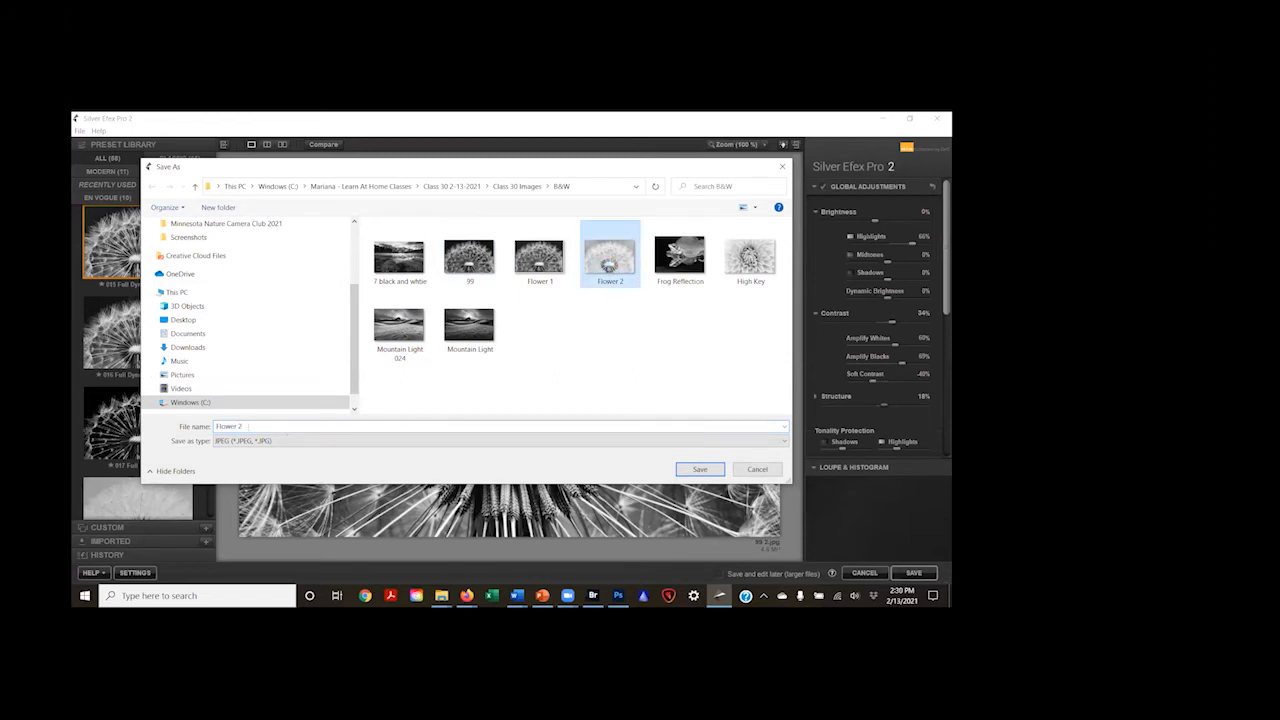
click(239, 426)
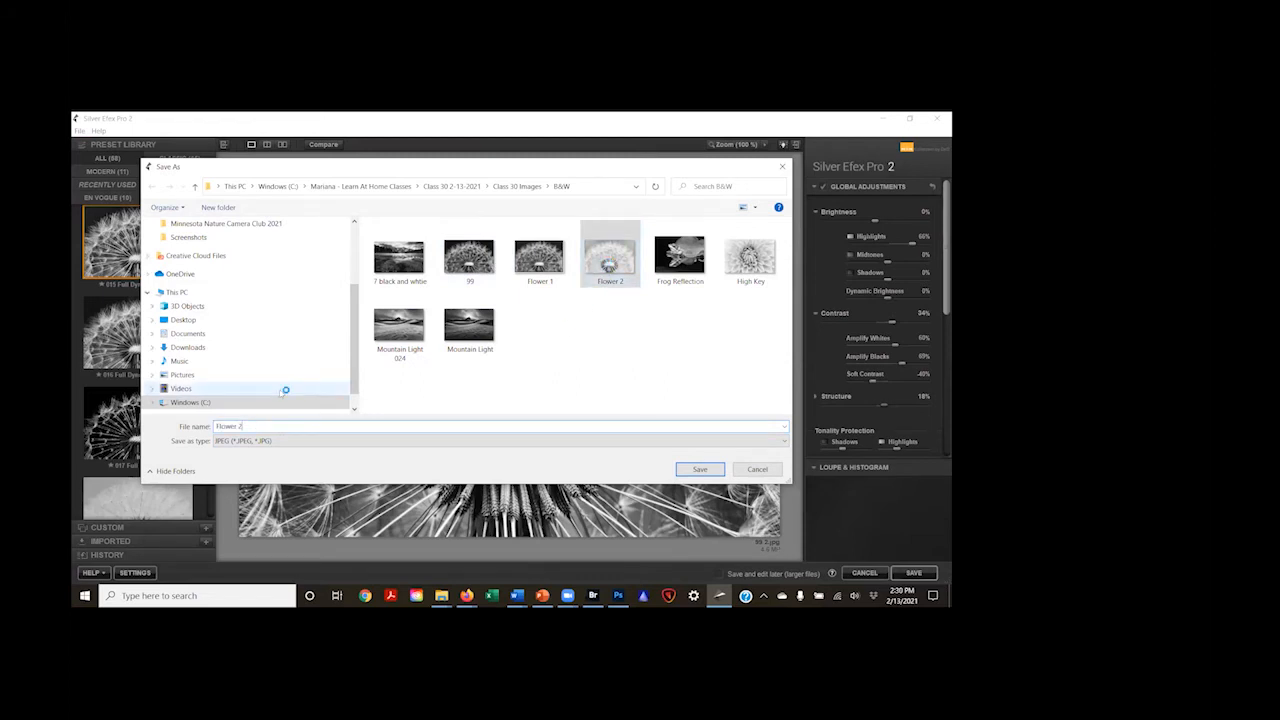
key(BackSpace)
text(3)
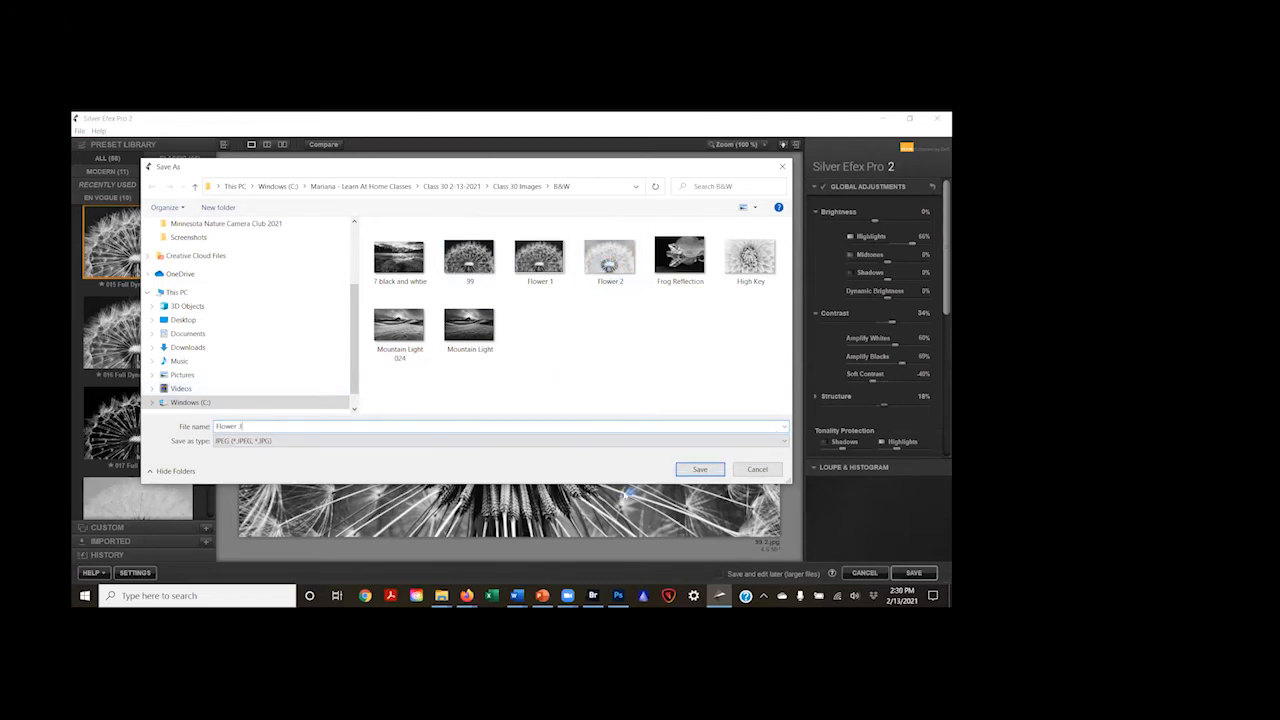
click(700, 469)
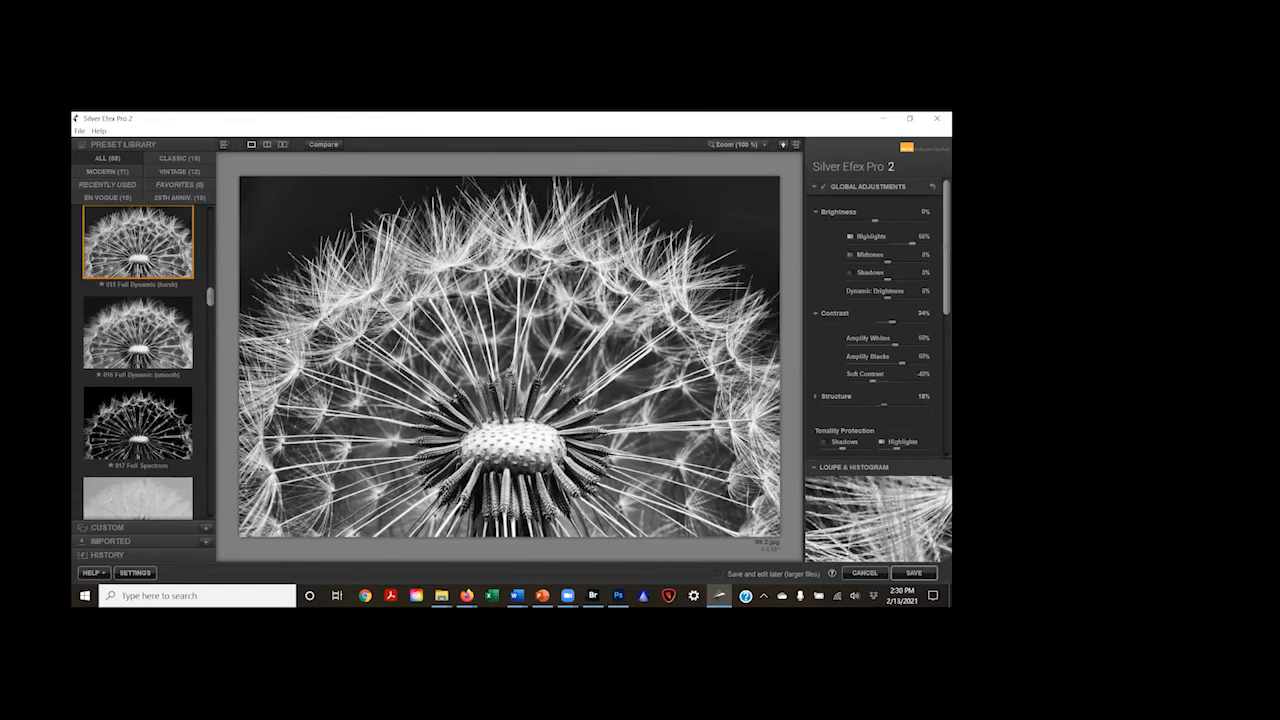
Step: Try the presets 024 Full Contrast and Structure, 029 Cool Tones 2 and 036 Antique Plate II on the dandelion
scroll(113, 416, down, 5)
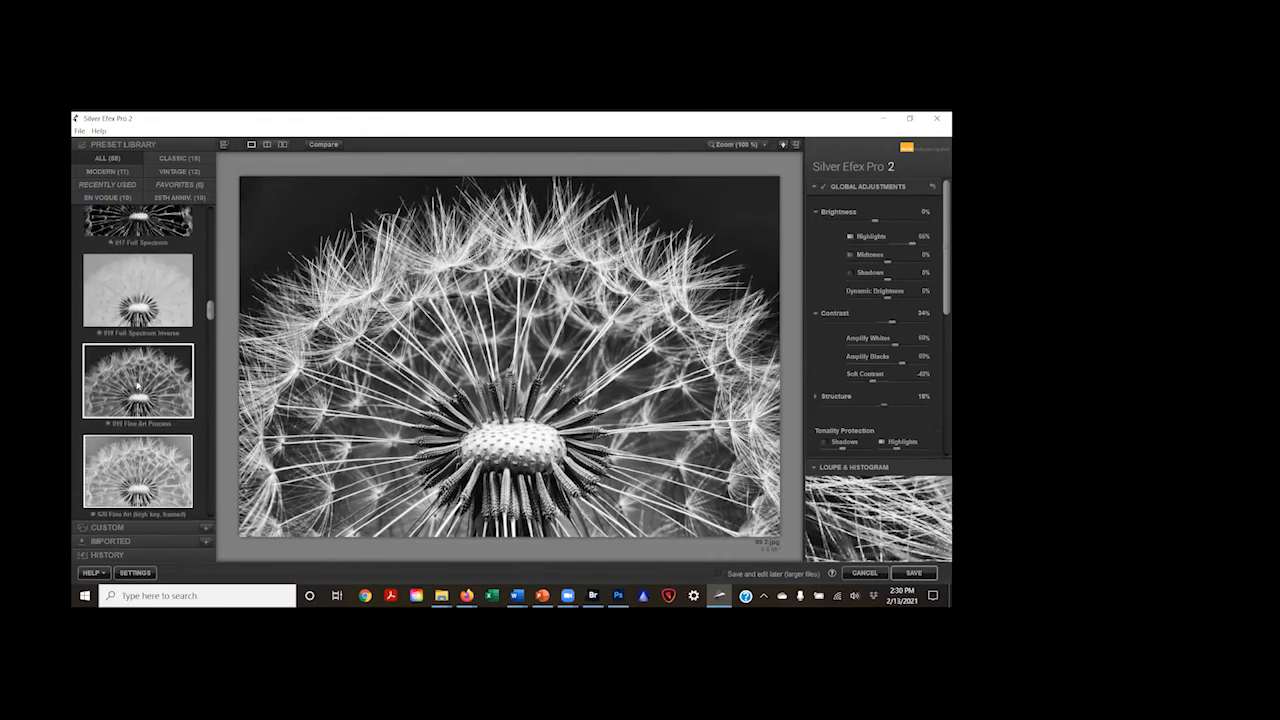
scroll(148, 372, down, 3)
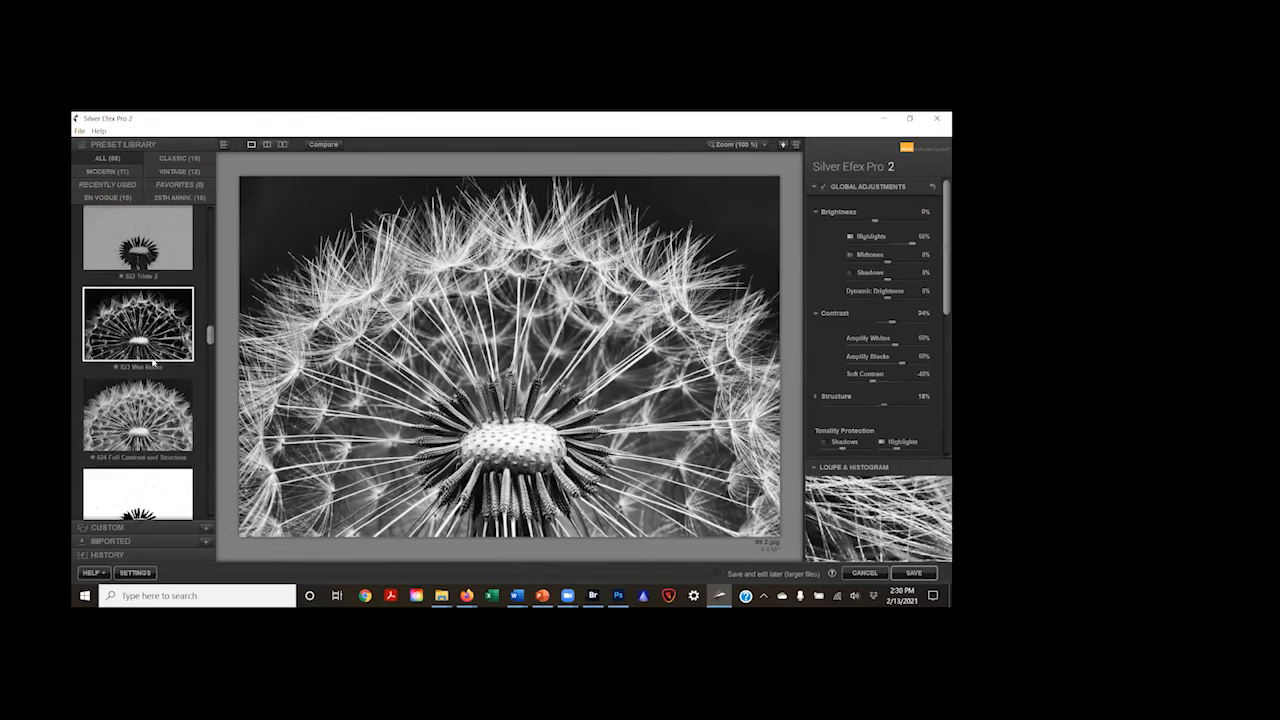
click(143, 350)
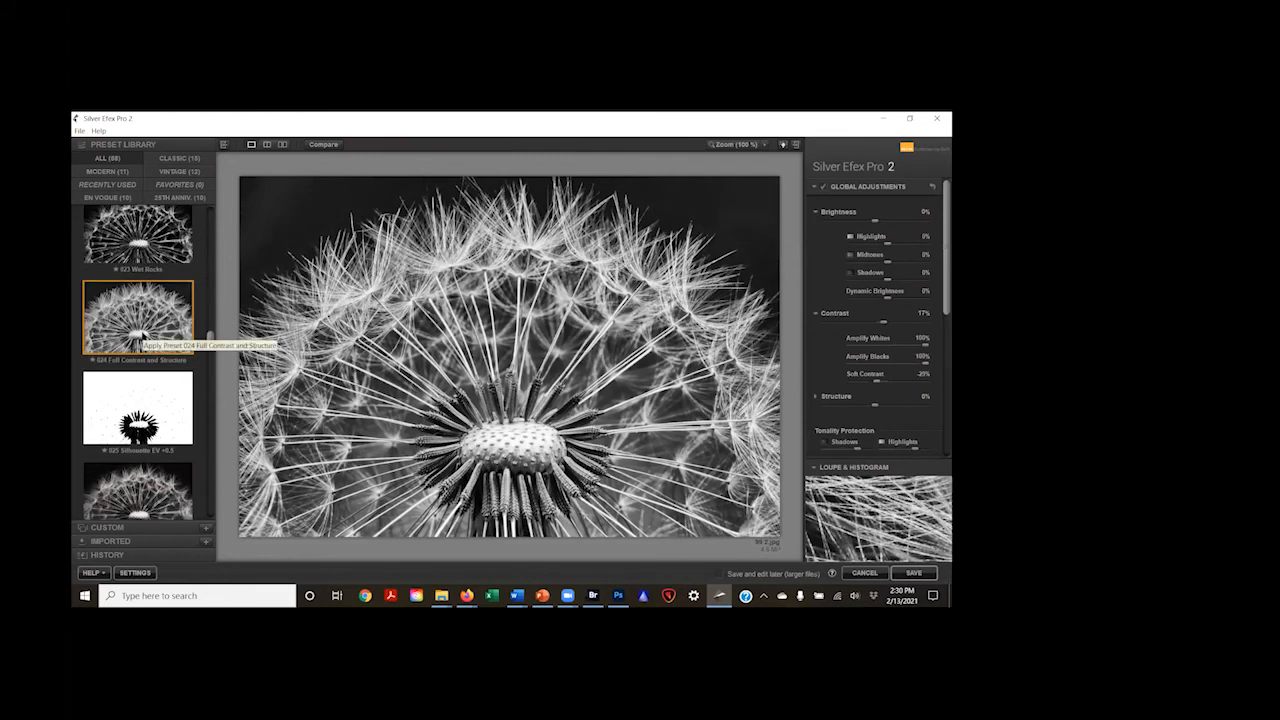
scroll(139, 340, down, 4)
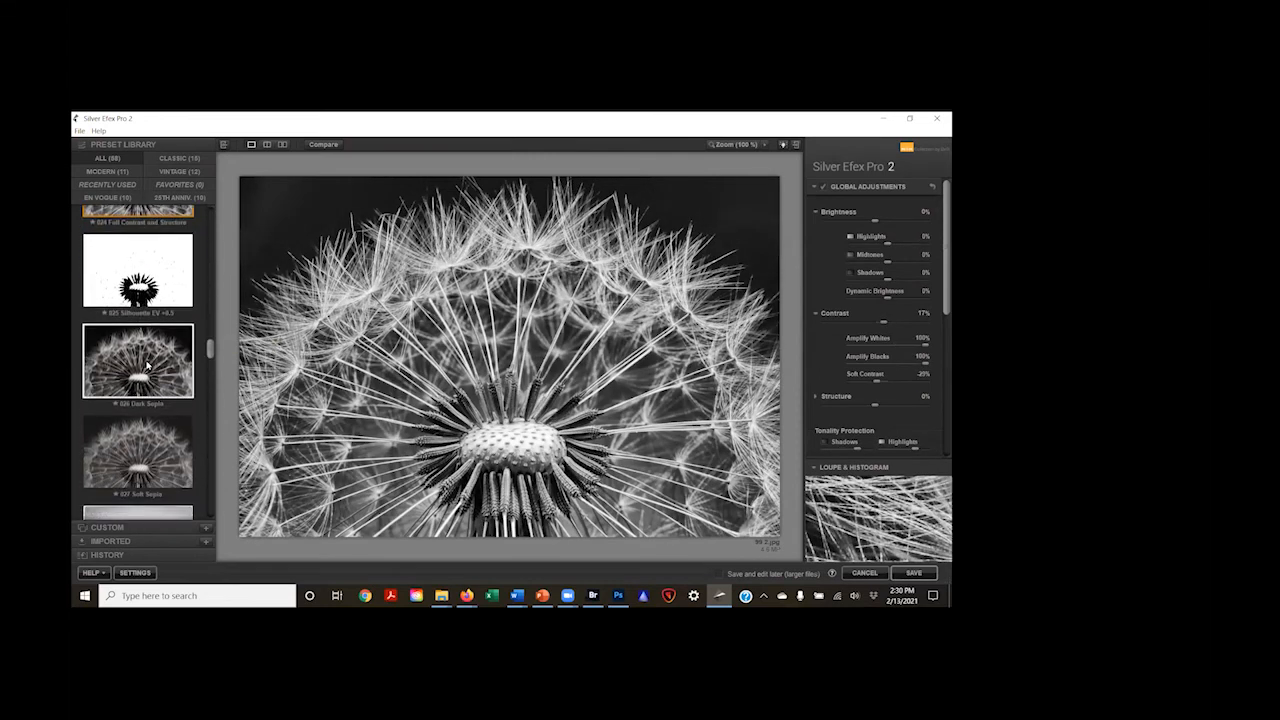
scroll(138, 377, down, 2)
click(135, 372)
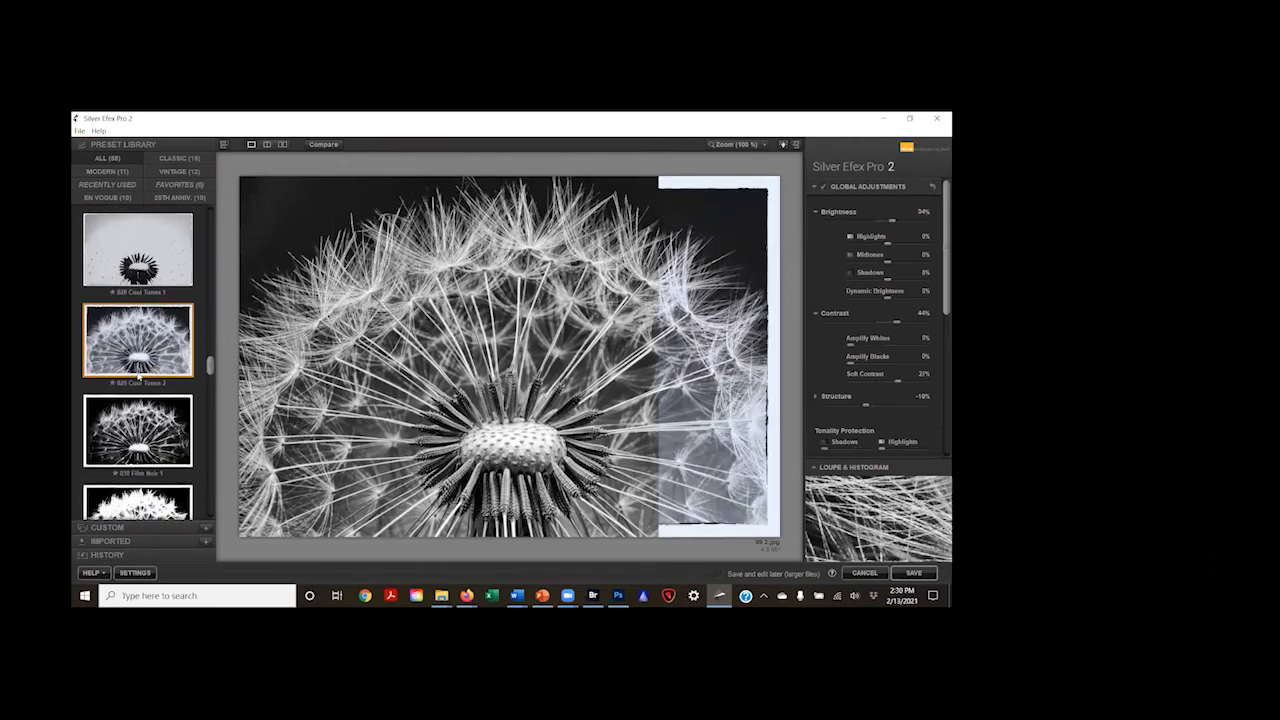
scroll(175, 438, down, 3)
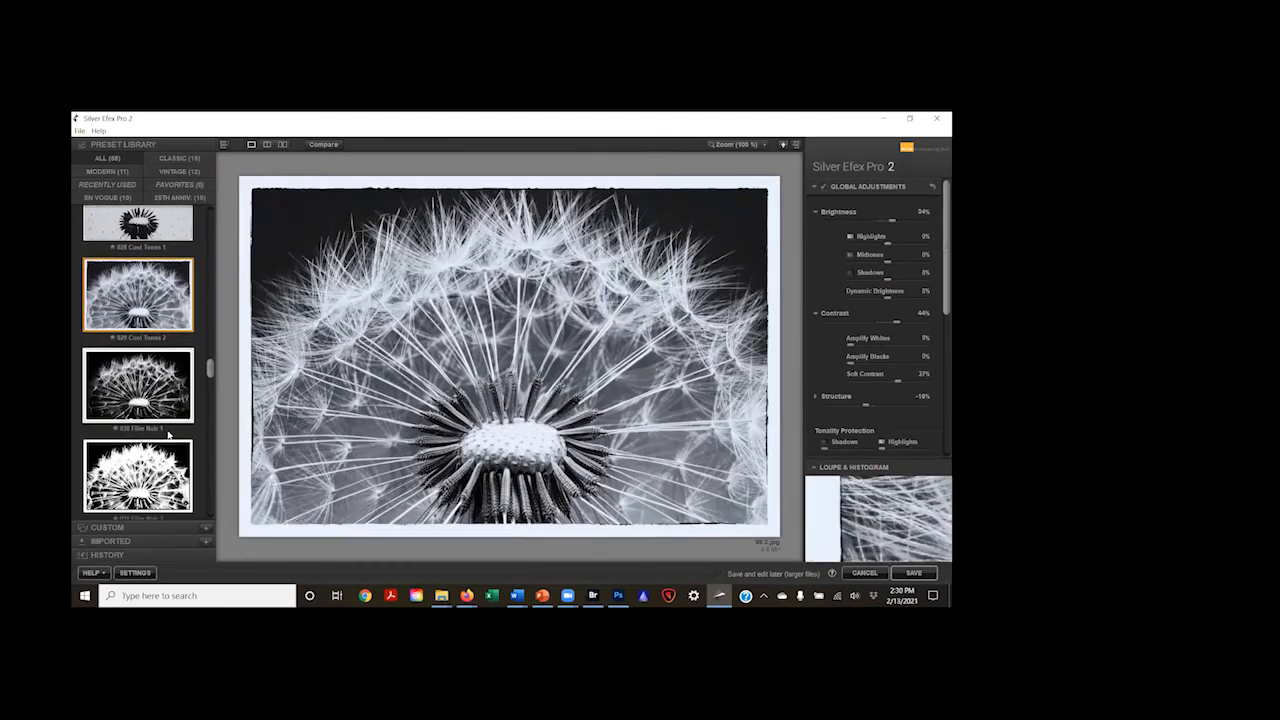
scroll(142, 397, down, 5)
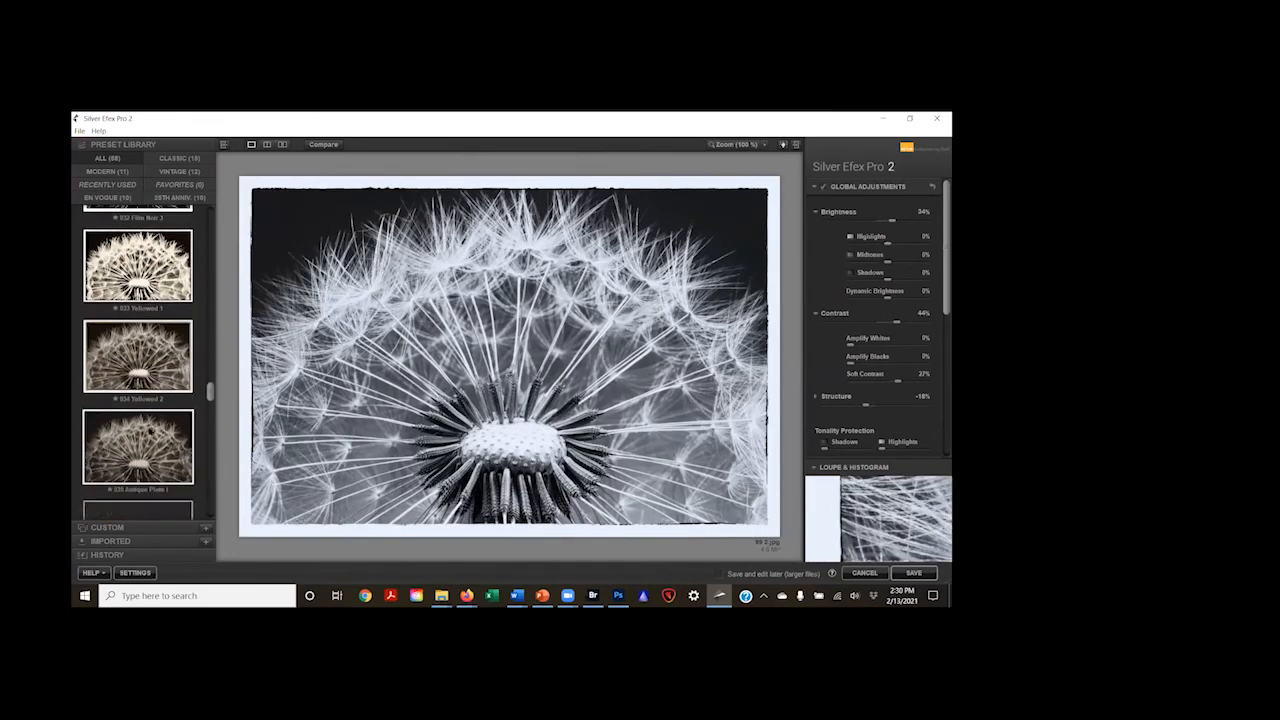
scroll(142, 397, down, 1)
click(147, 300)
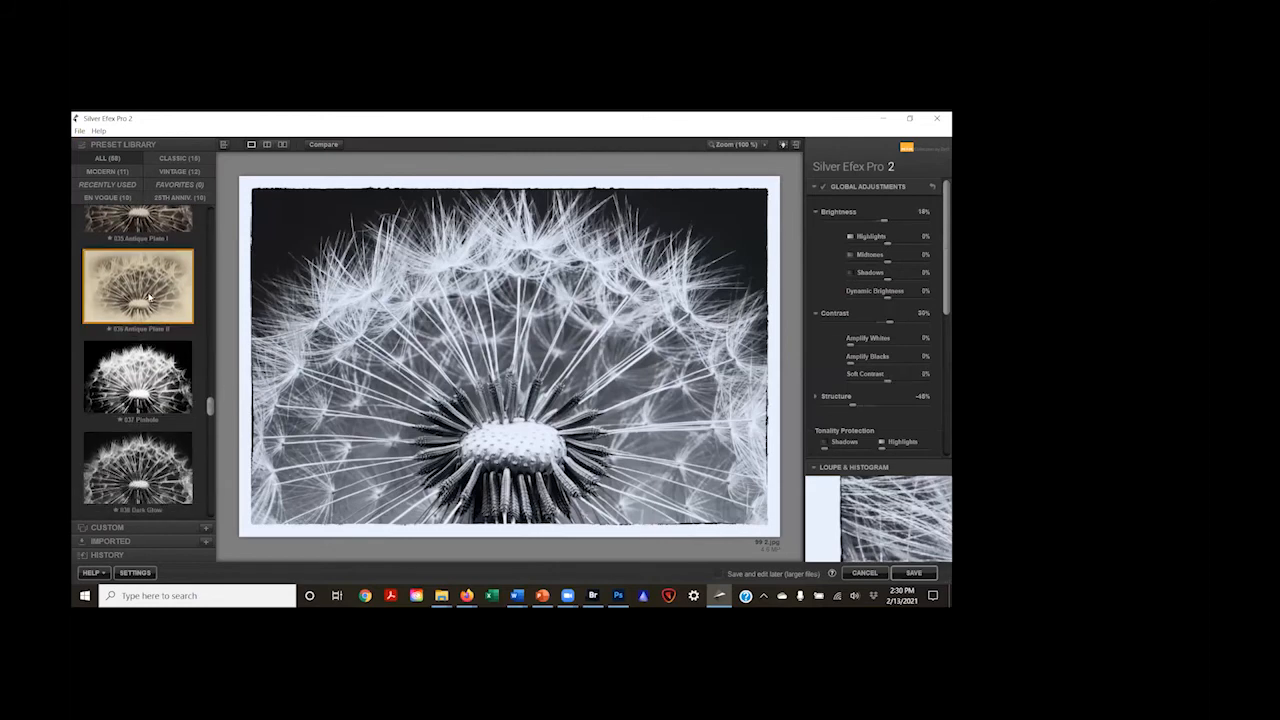
scroll(145, 305, down, 2)
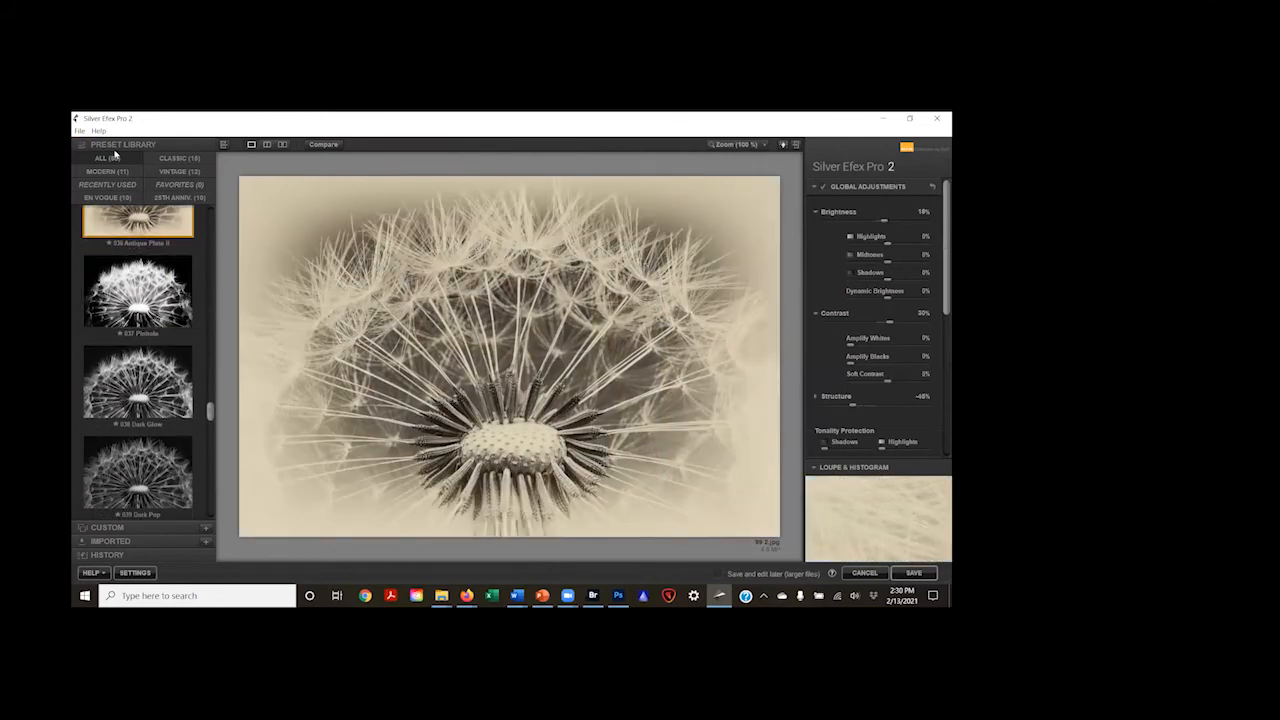
Step: Open the Mountain Light image from the Class 30 Images folder
click(79, 132)
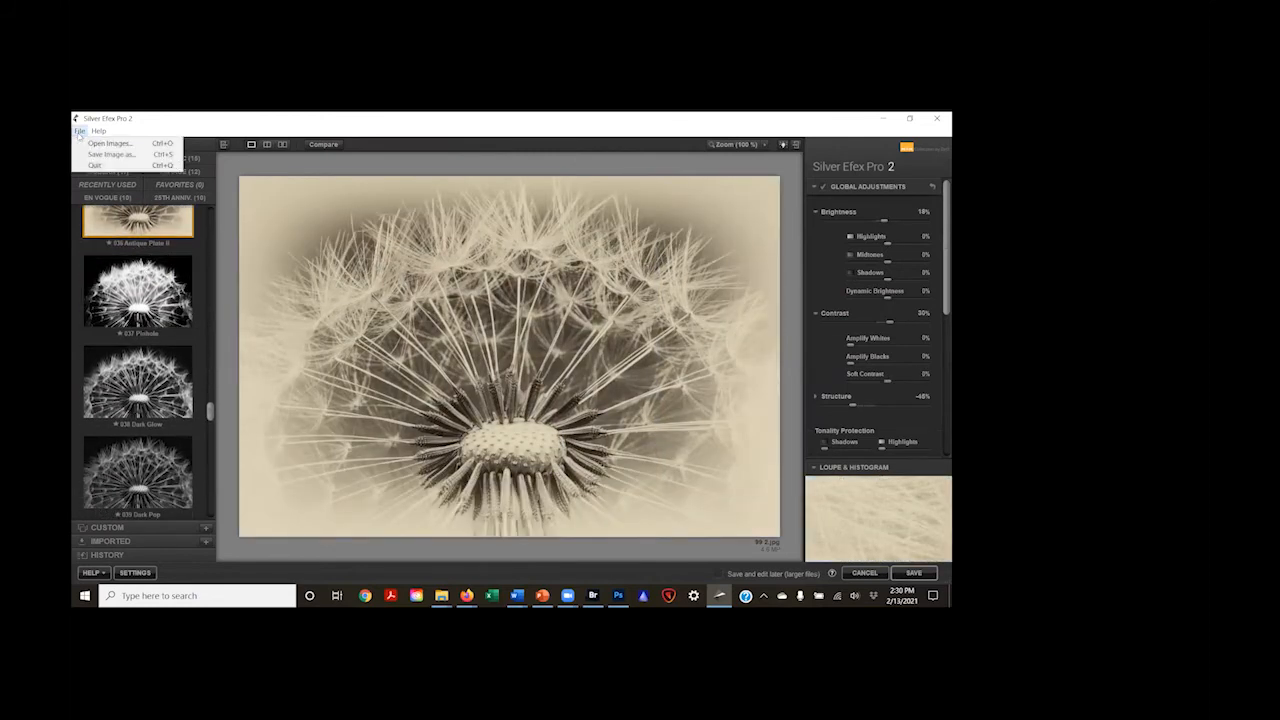
click(91, 146)
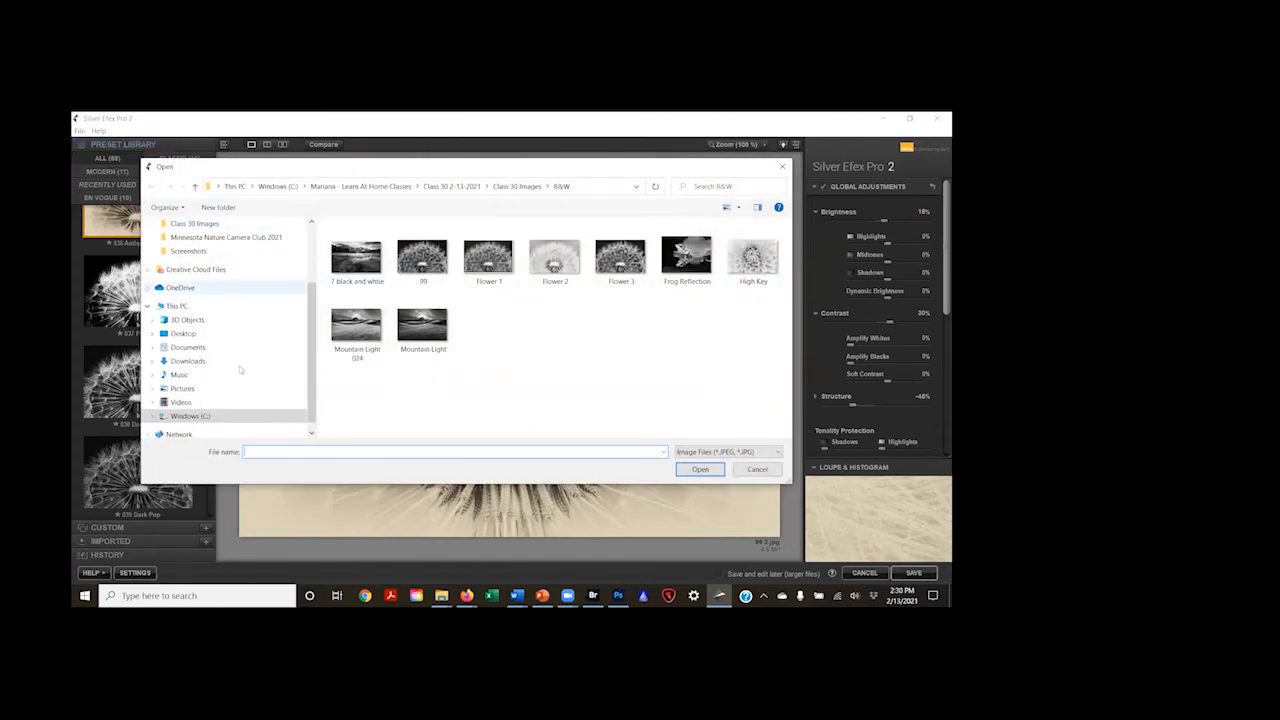
click(517, 186)
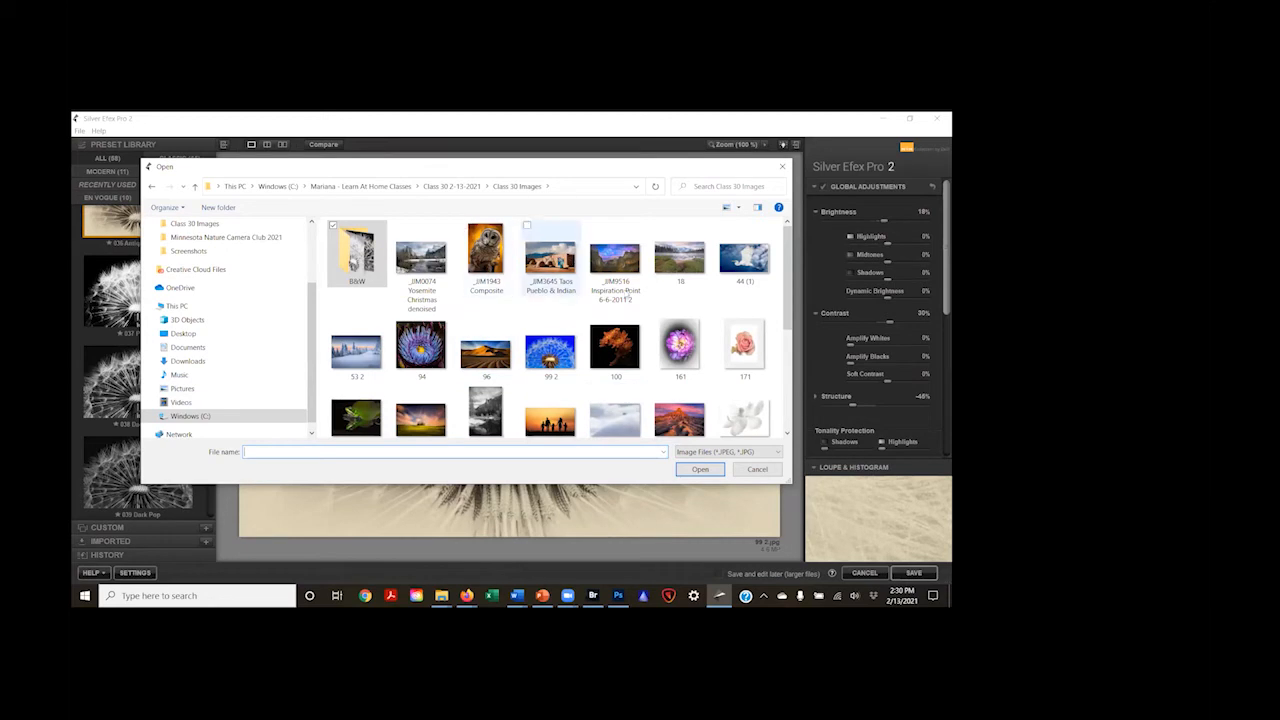
scroll(714, 355, down, 1)
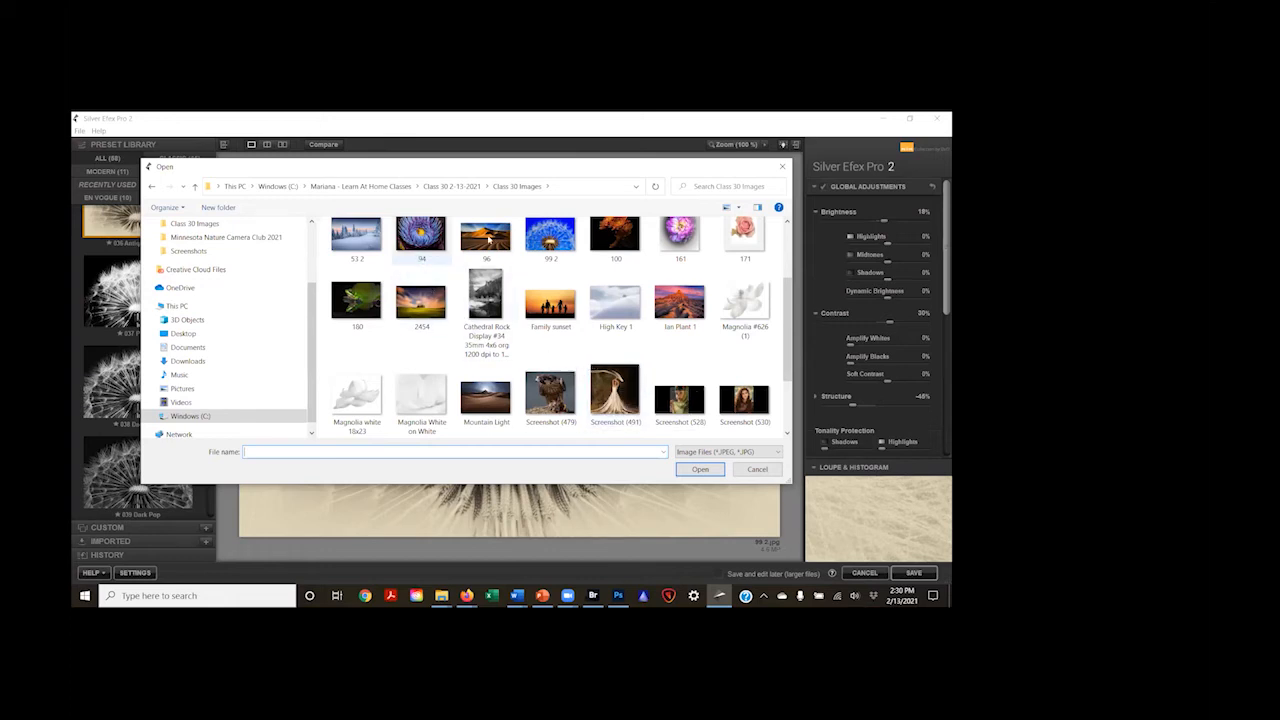
scroll(616, 300, up, 1)
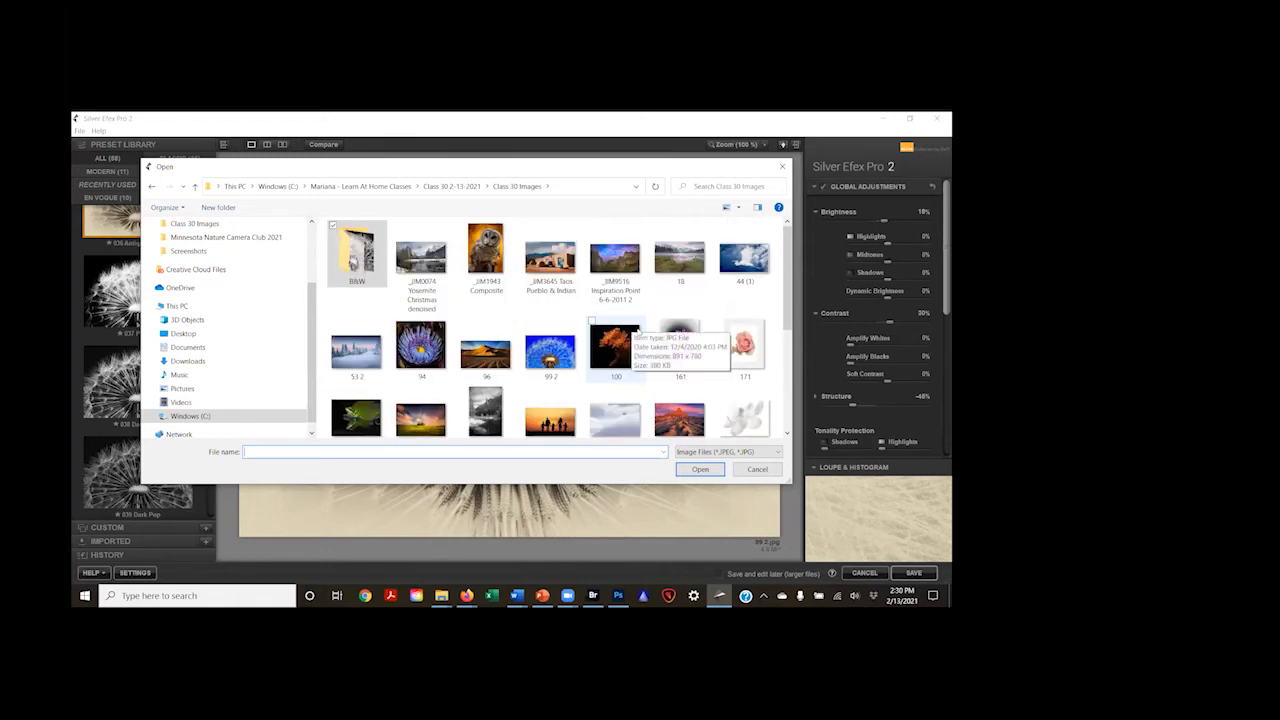
scroll(605, 340, down, 2)
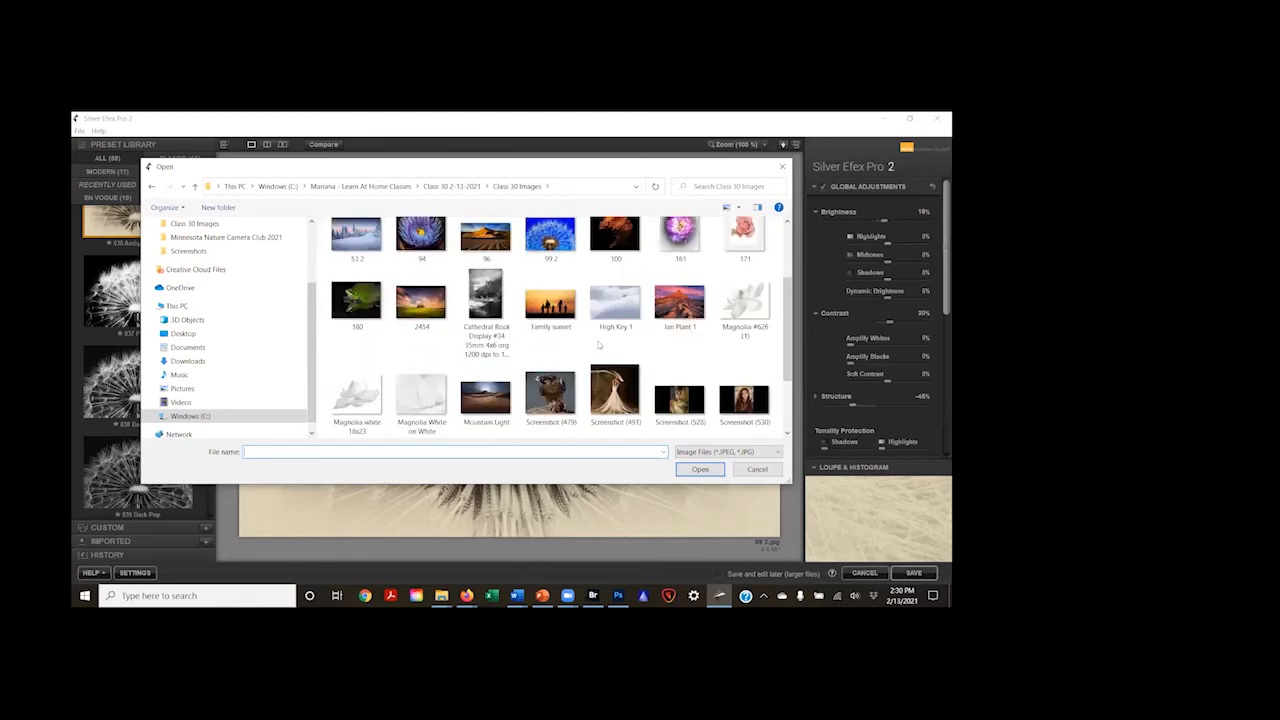
scroll(599, 345, down, 1)
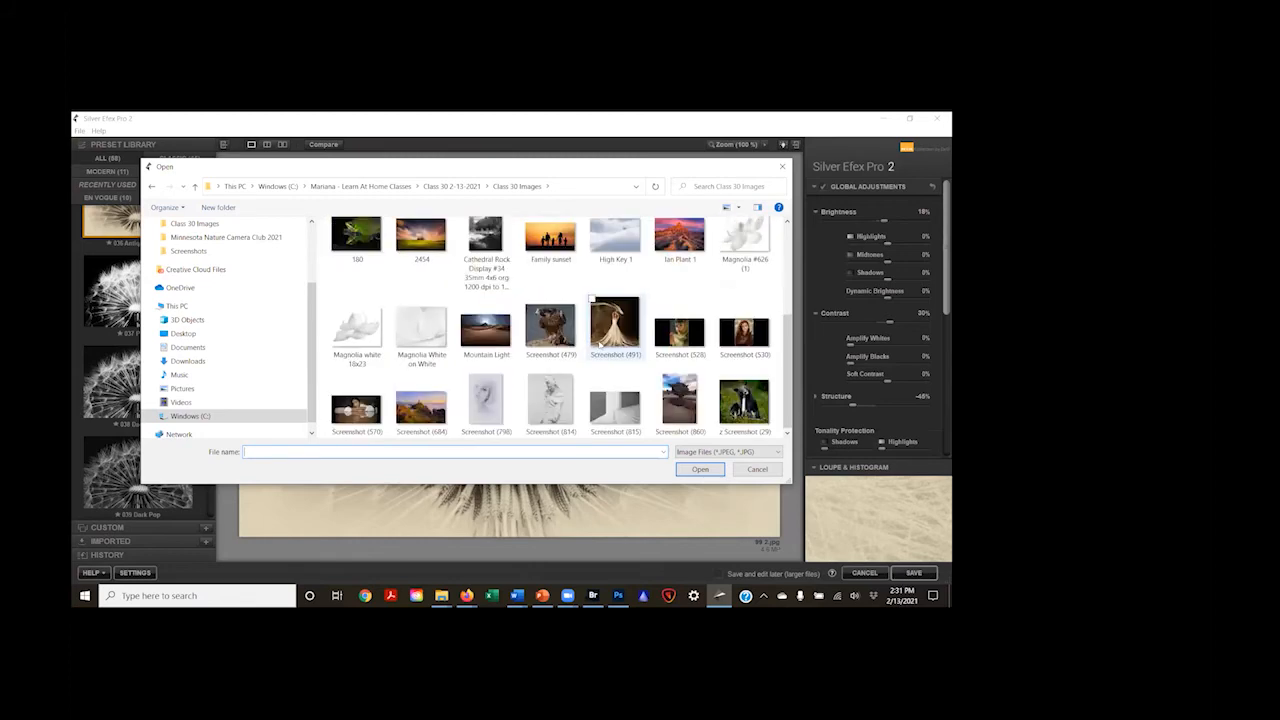
scroll(598, 346, up, 1)
scroll(582, 345, up, 1)
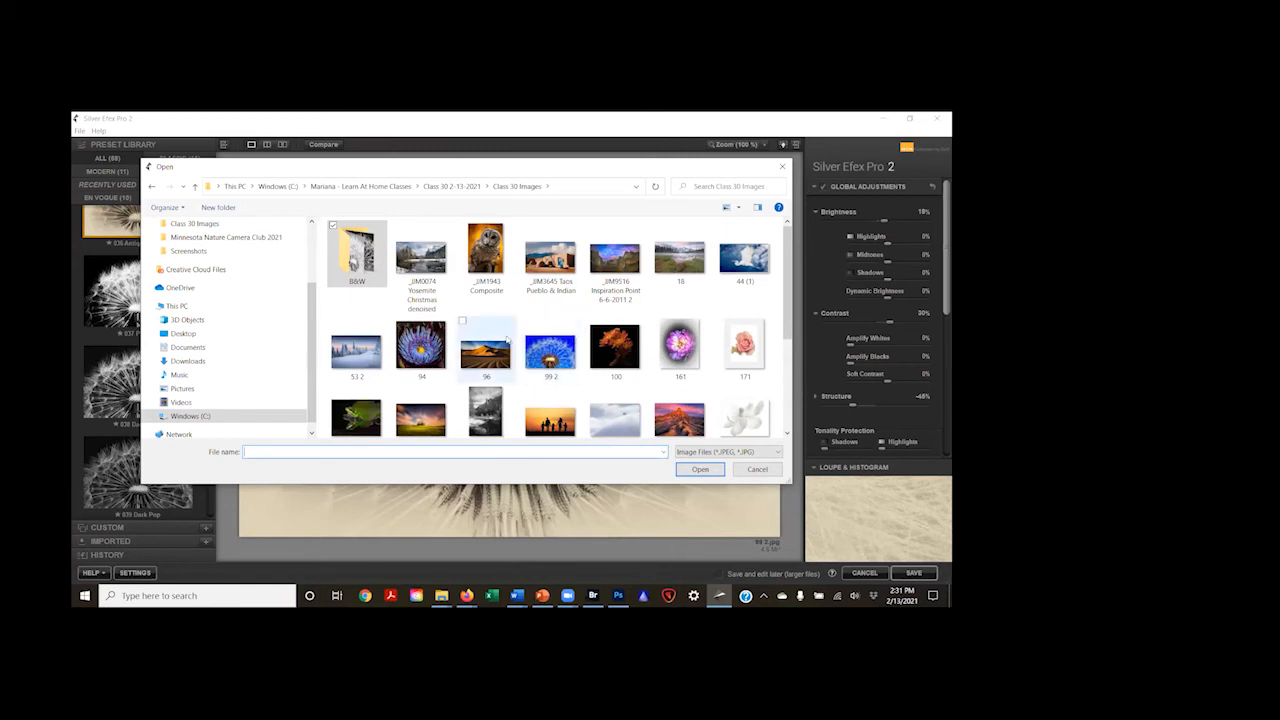
scroll(502, 345, down, 1)
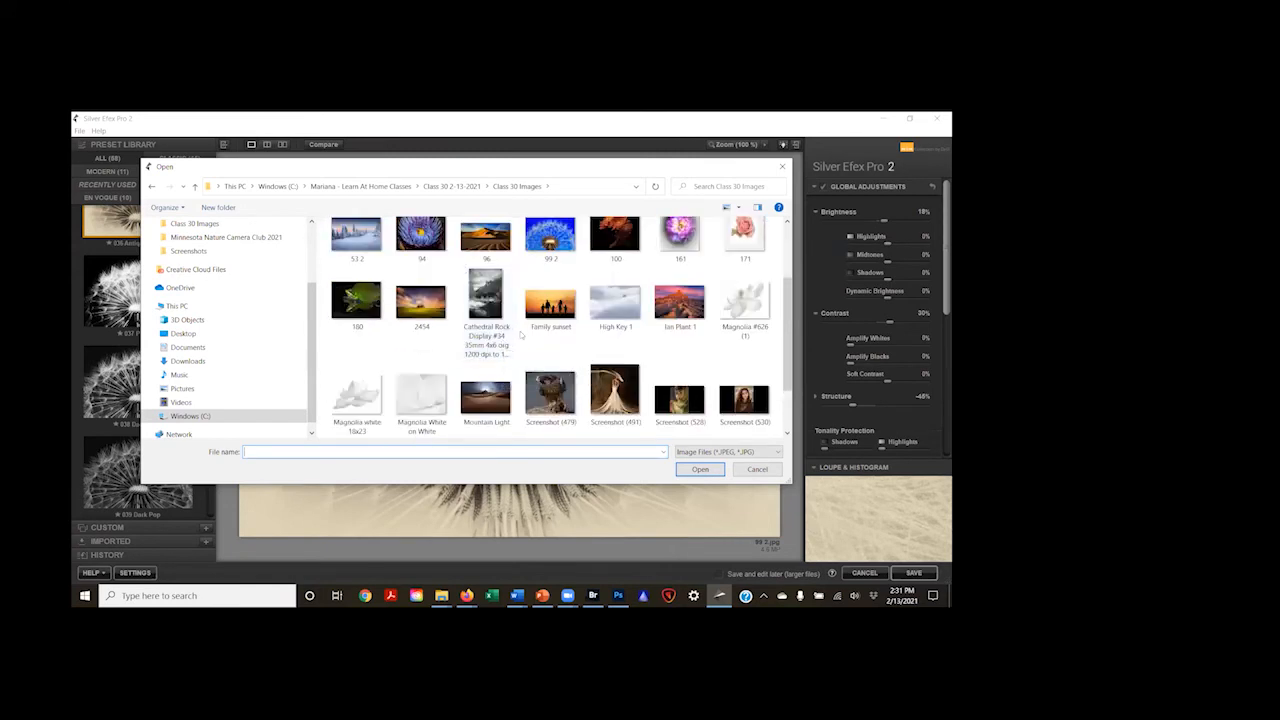
click(484, 394)
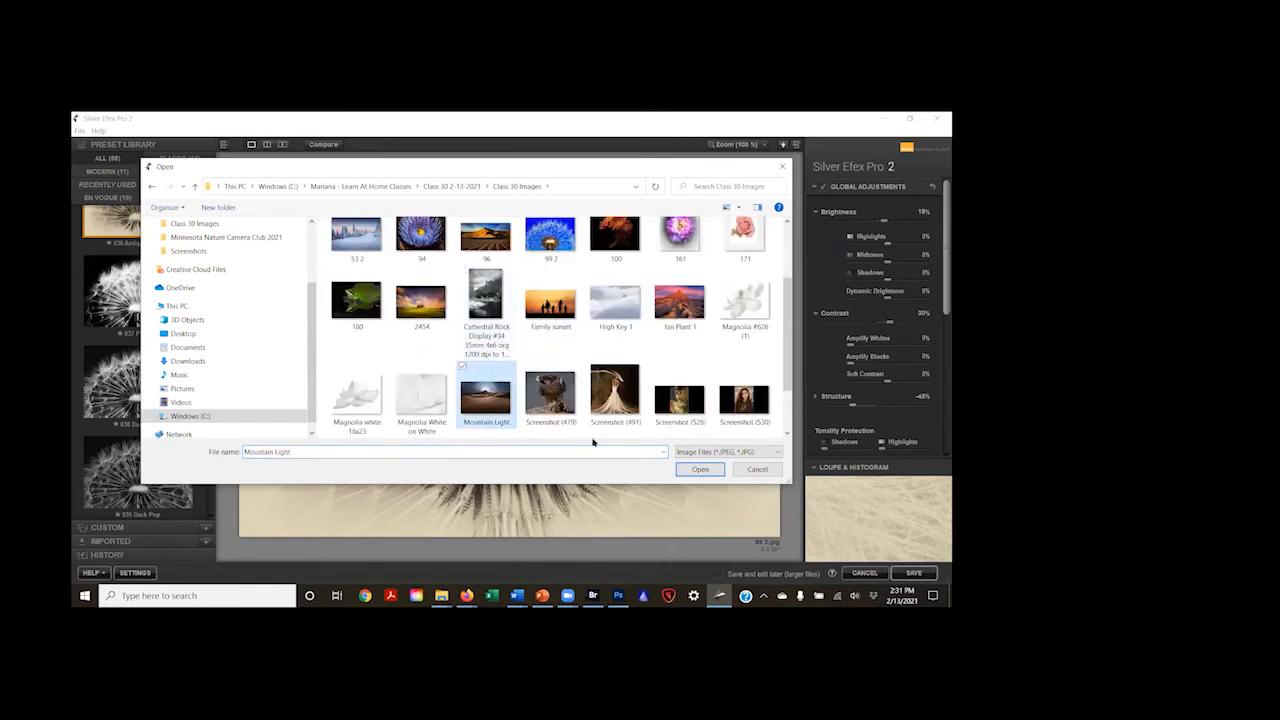
click(700, 469)
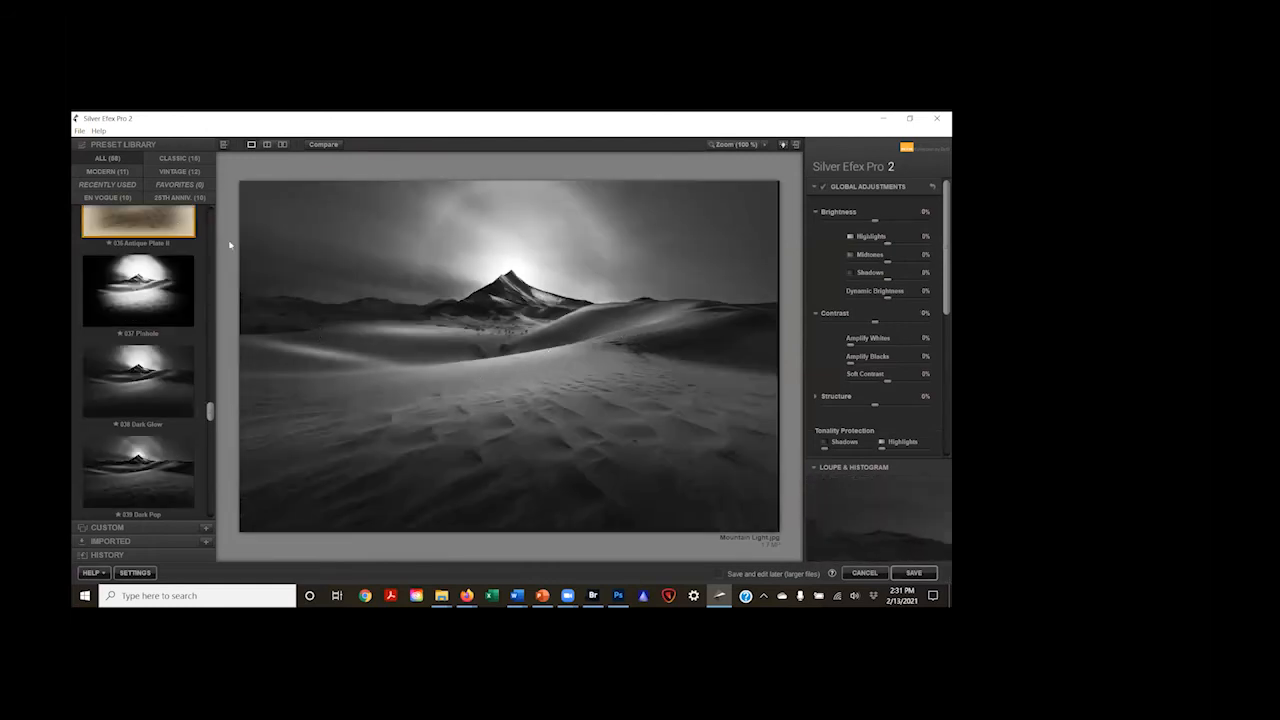
Step: Look at the original colour thumbnail of Mountain Light in an enlarged file browser without reopening the image
click(80, 131)
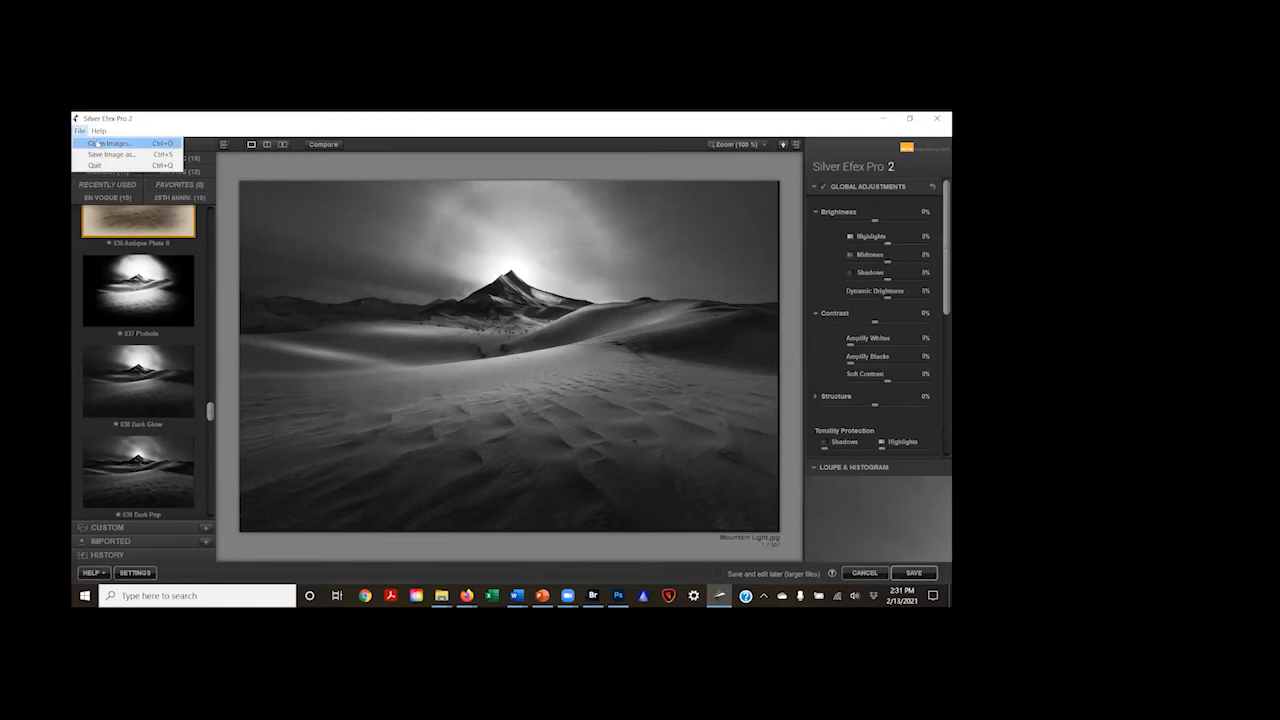
click(97, 144)
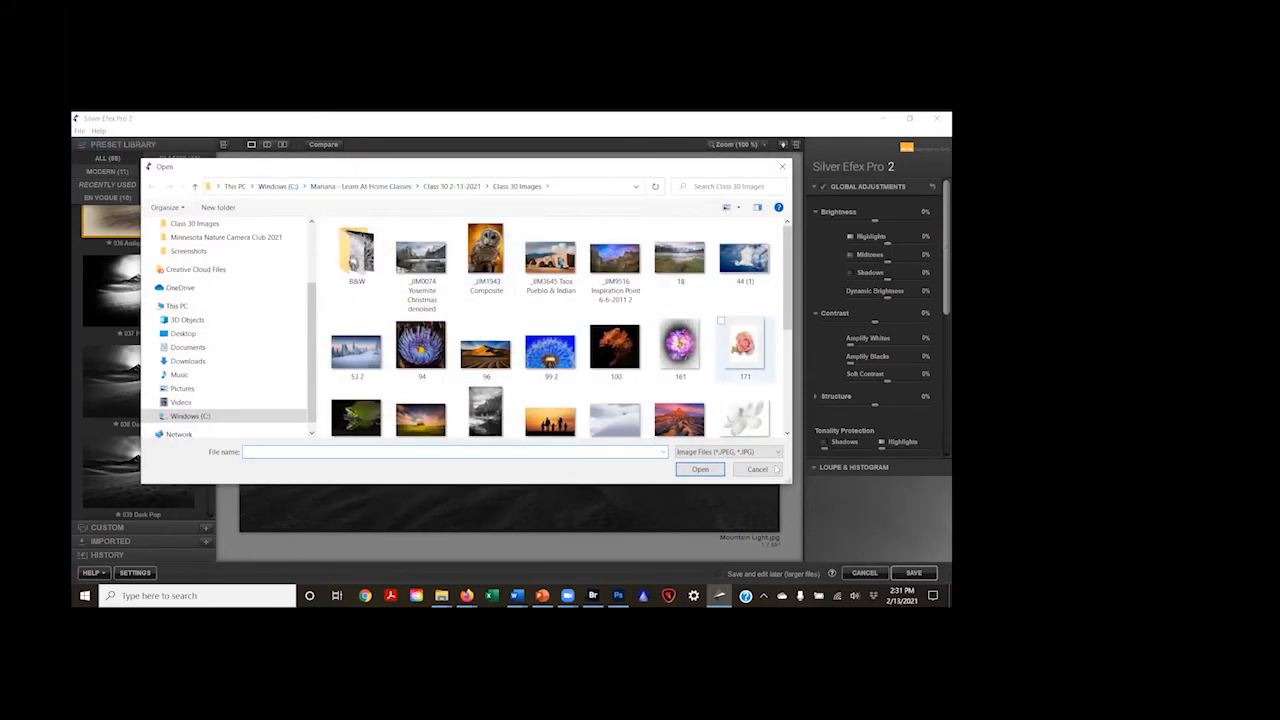
drag(786, 481, 856, 542)
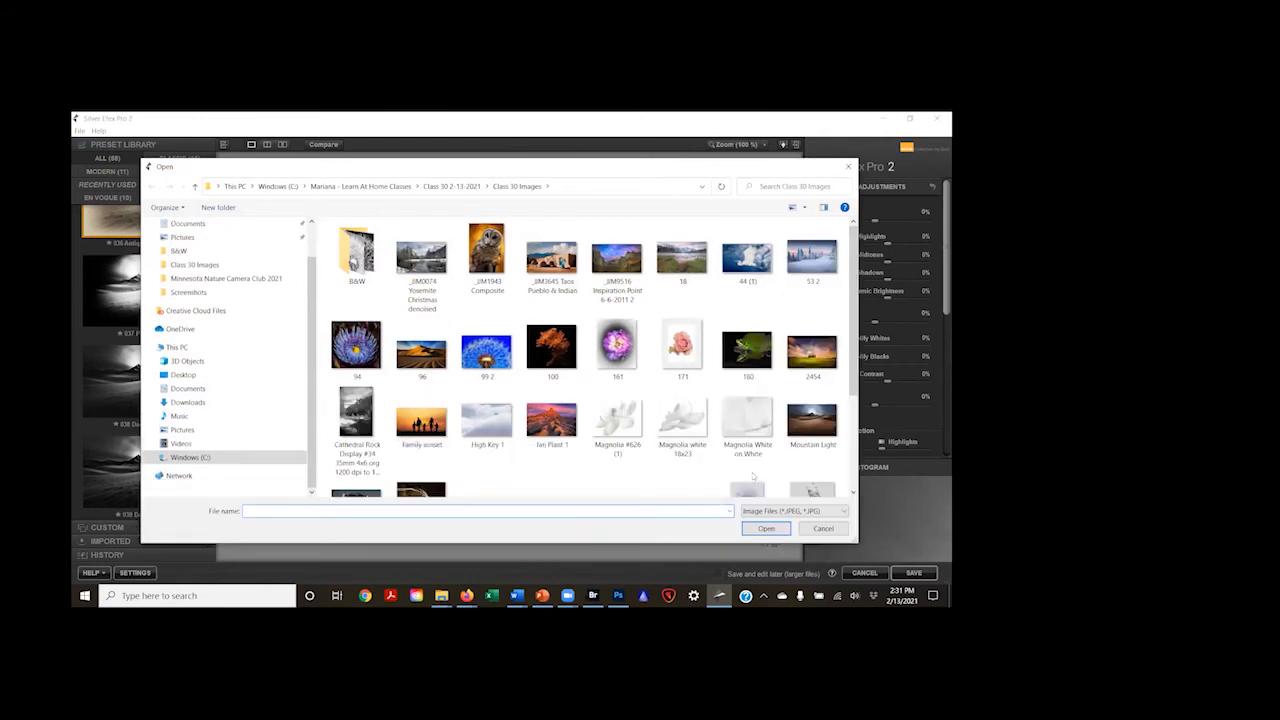
scroll(539, 352, down, 3)
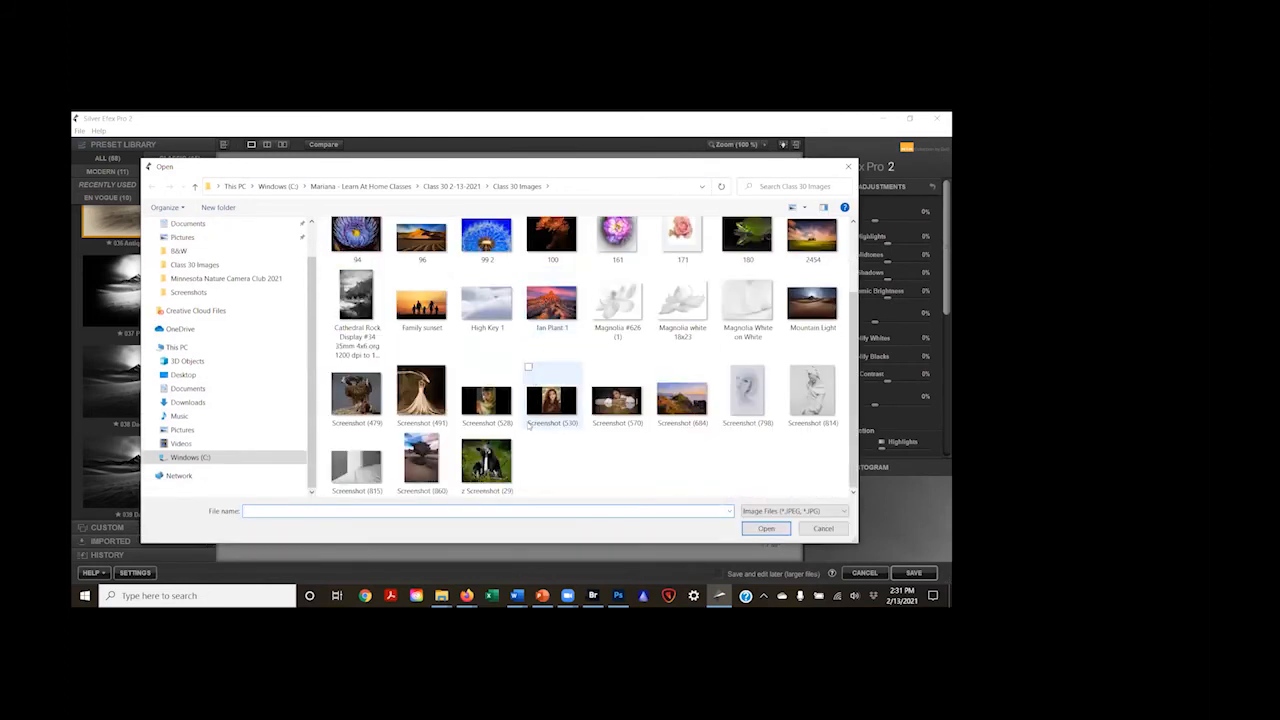
click(808, 306)
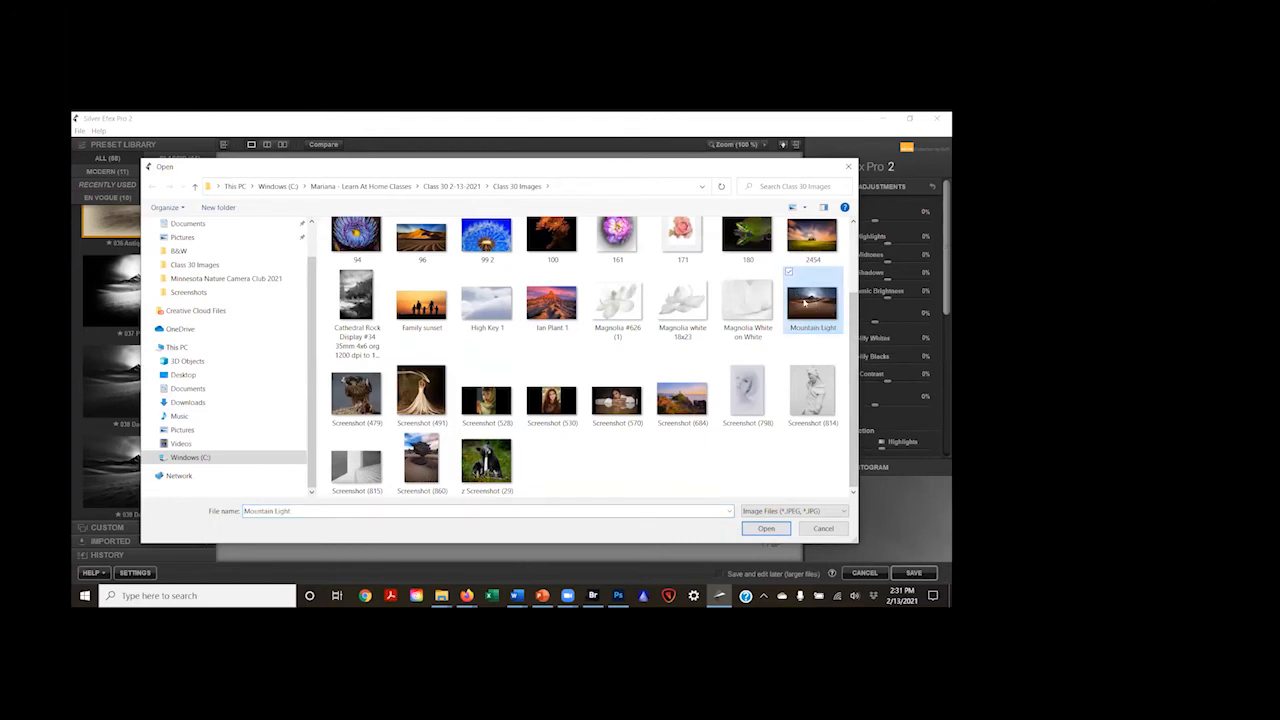
click(823, 529)
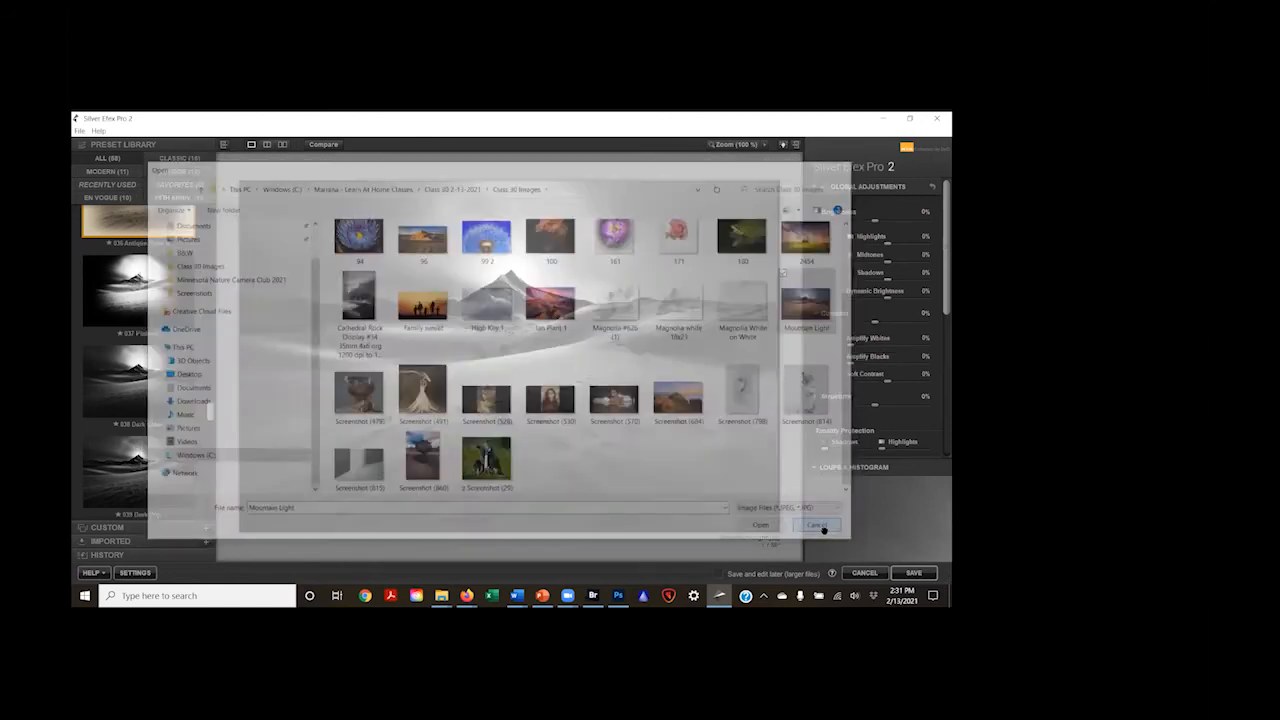
Step: Apply the 001 Underexposed (EV -1) preset to the Mountain Light image
scroll(170, 330, up, 2)
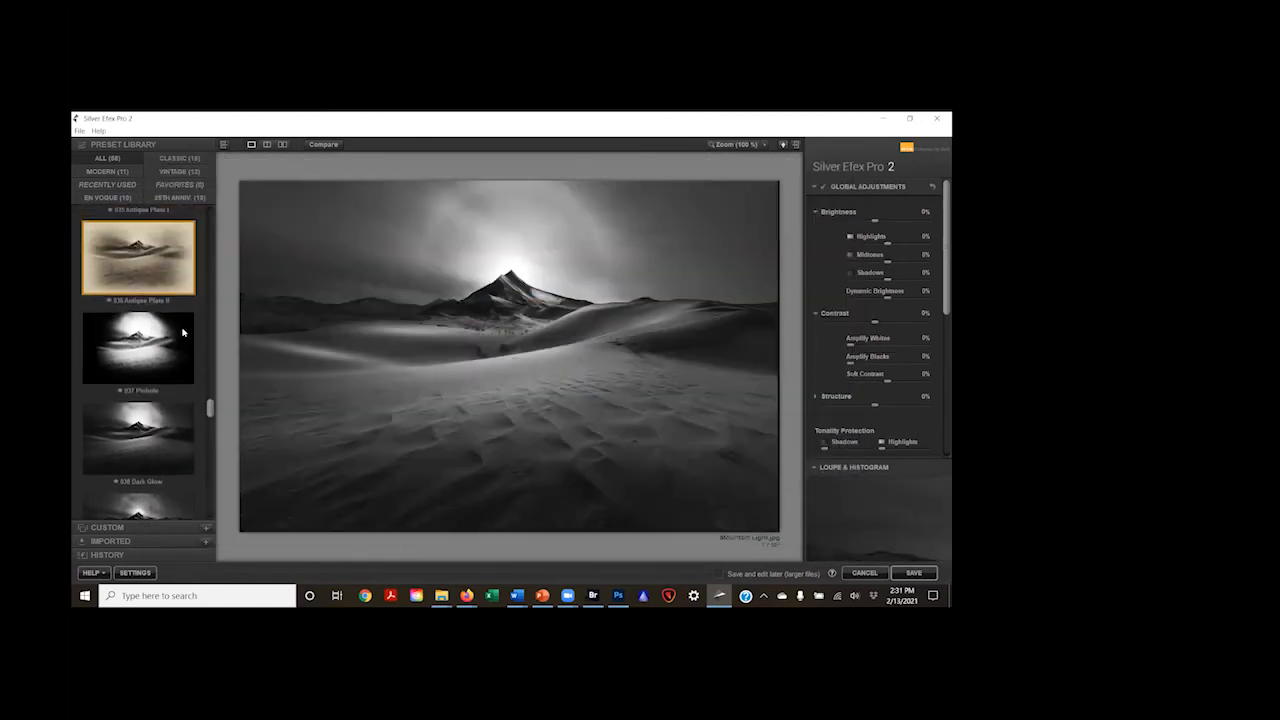
drag(210, 406, 210, 216)
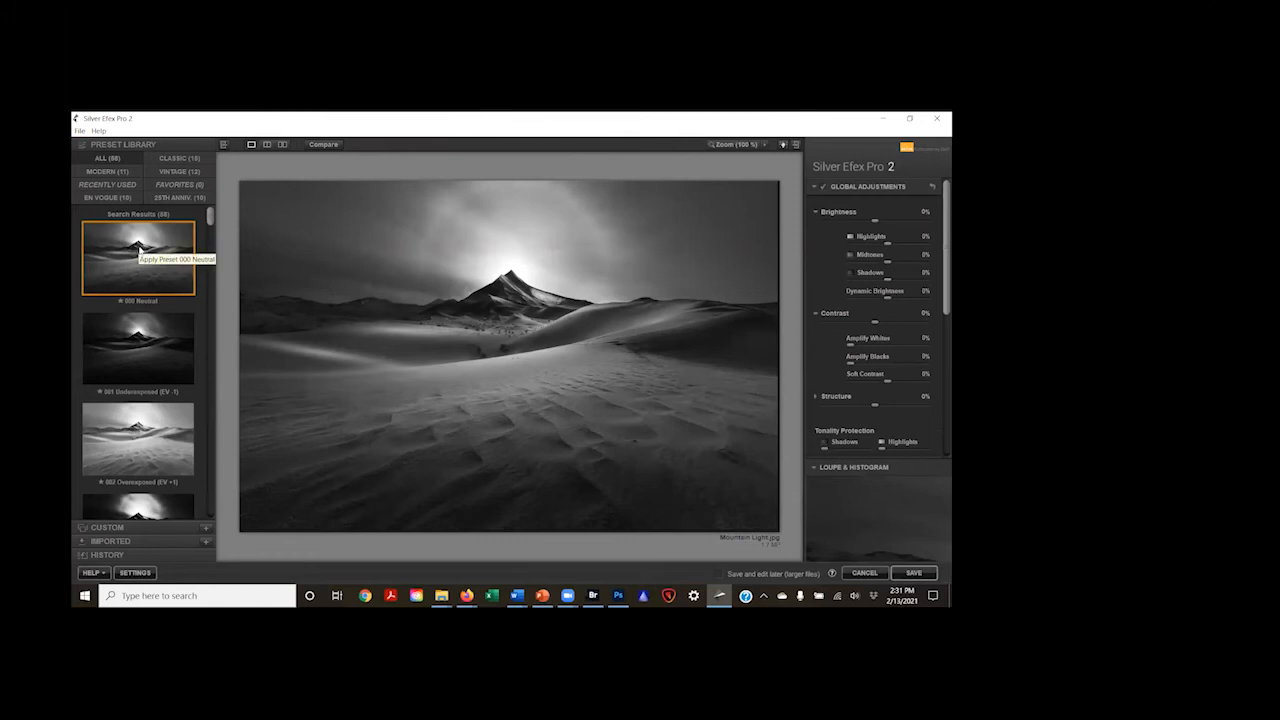
click(136, 358)
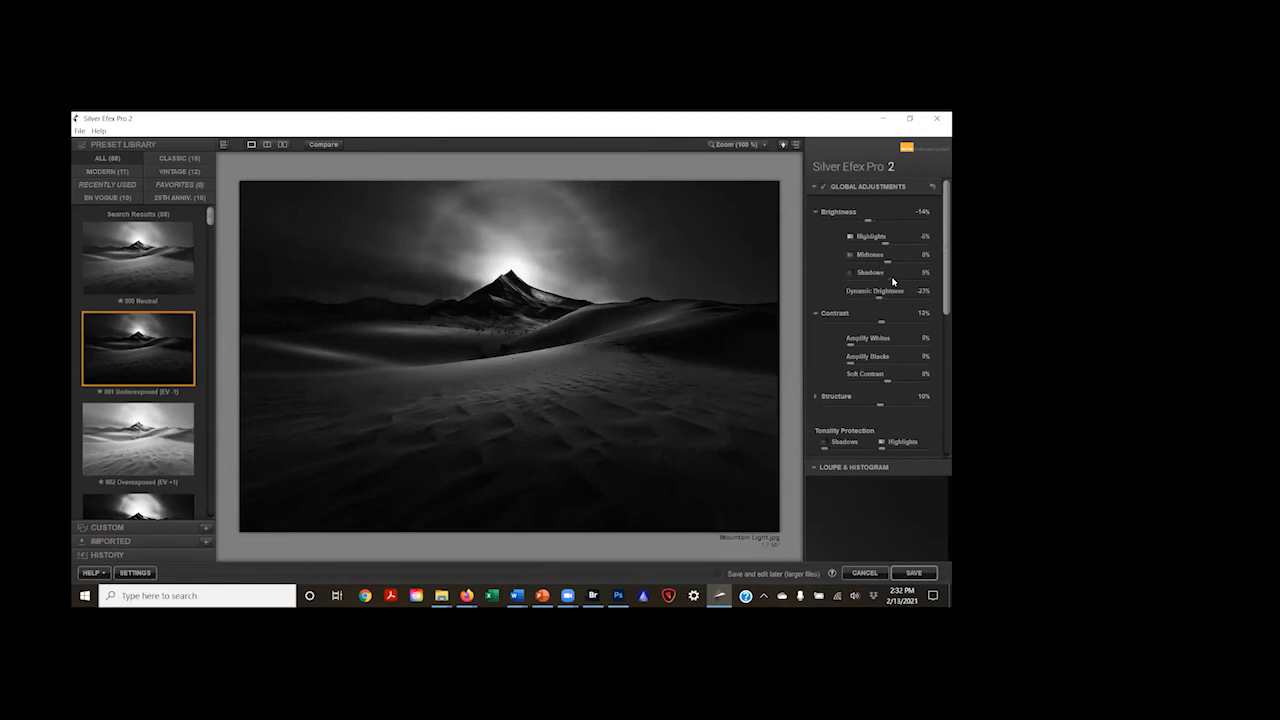
Step: Brighten the underexposed dunes by setting Shadows to 72% and Midtones to 20%
drag(900, 279, 917, 281)
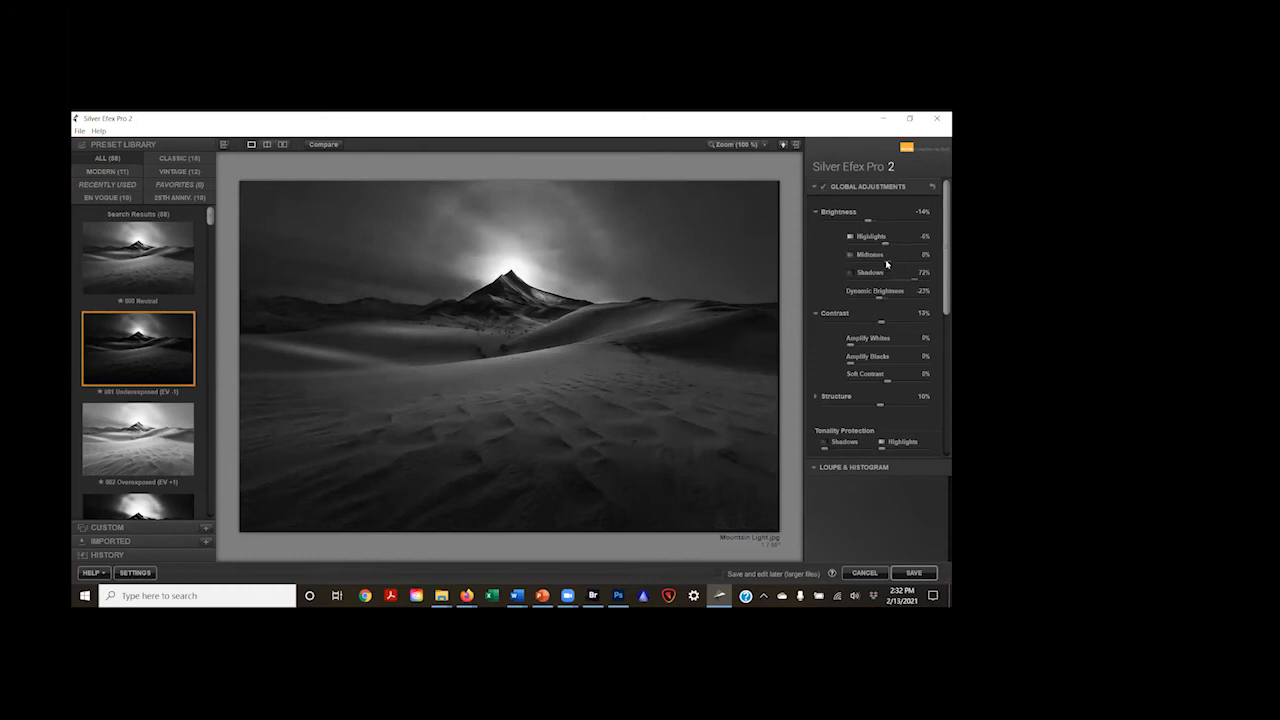
drag(889, 262, 897, 256)
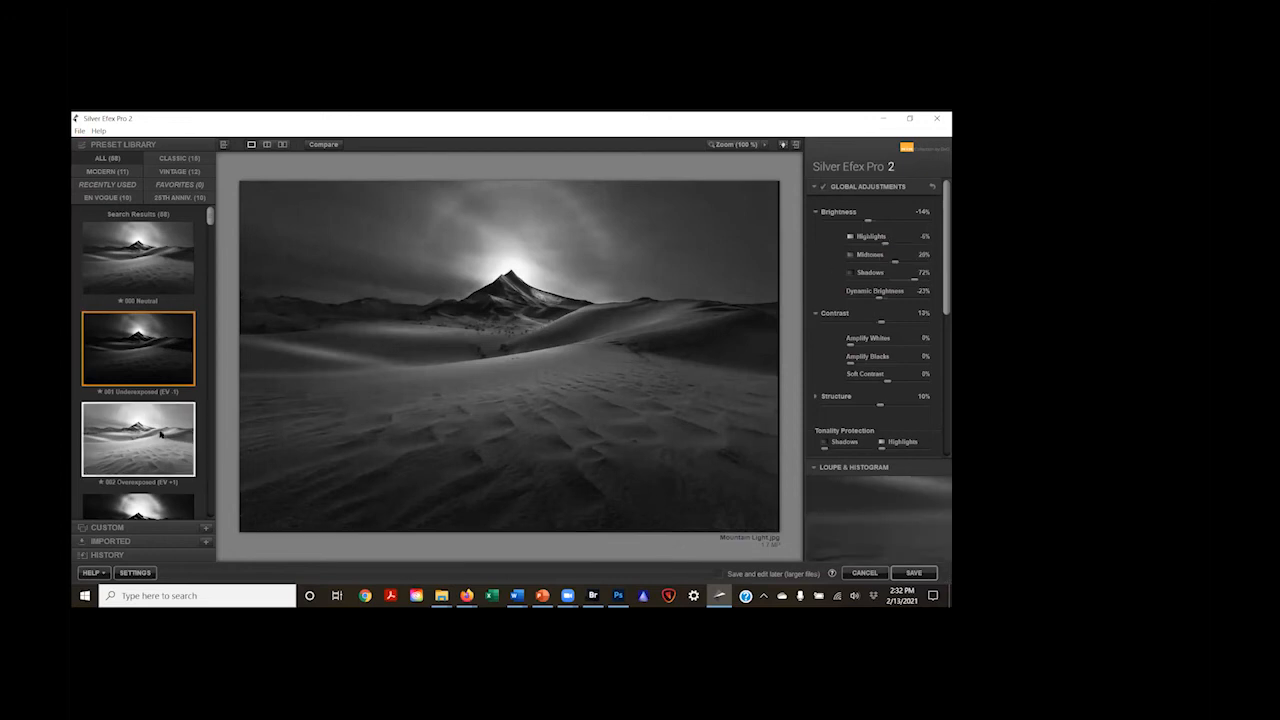
Step: Try the 002 Overexposed (EV +1) preset with Shadows at -41% and Midtones at -5%, and reset it to its defaults
click(161, 435)
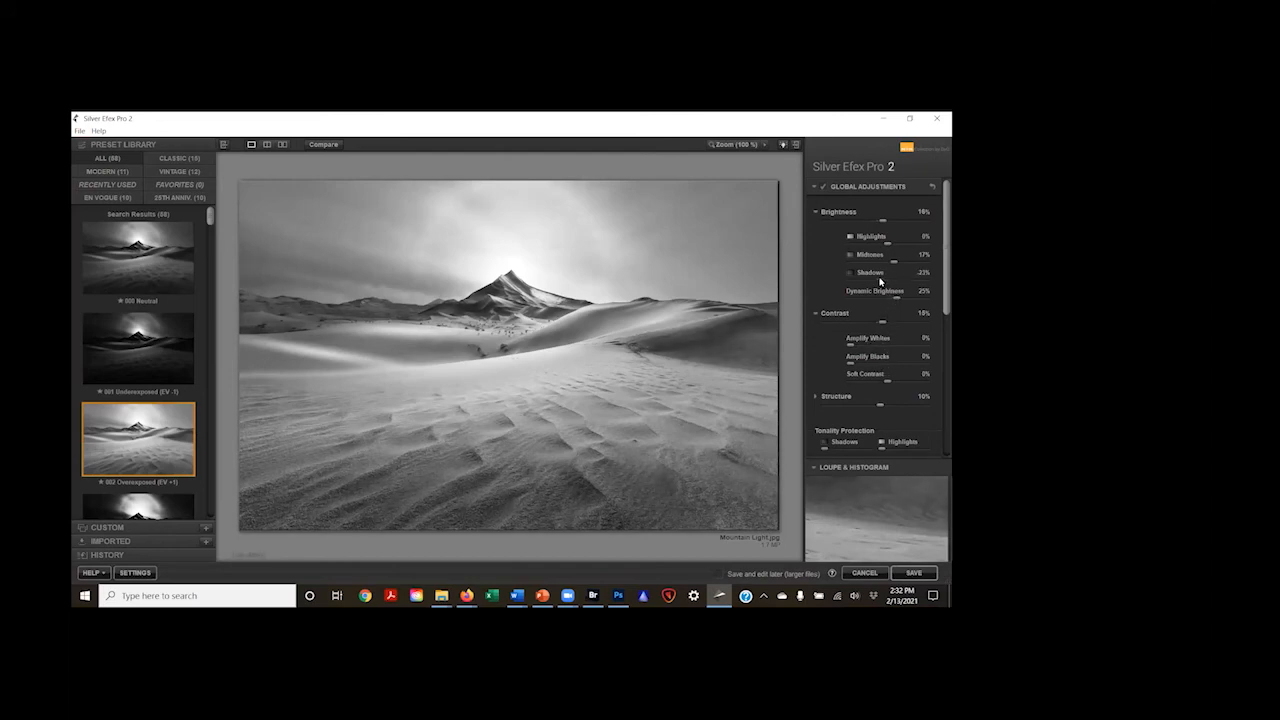
drag(880, 281, 878, 282)
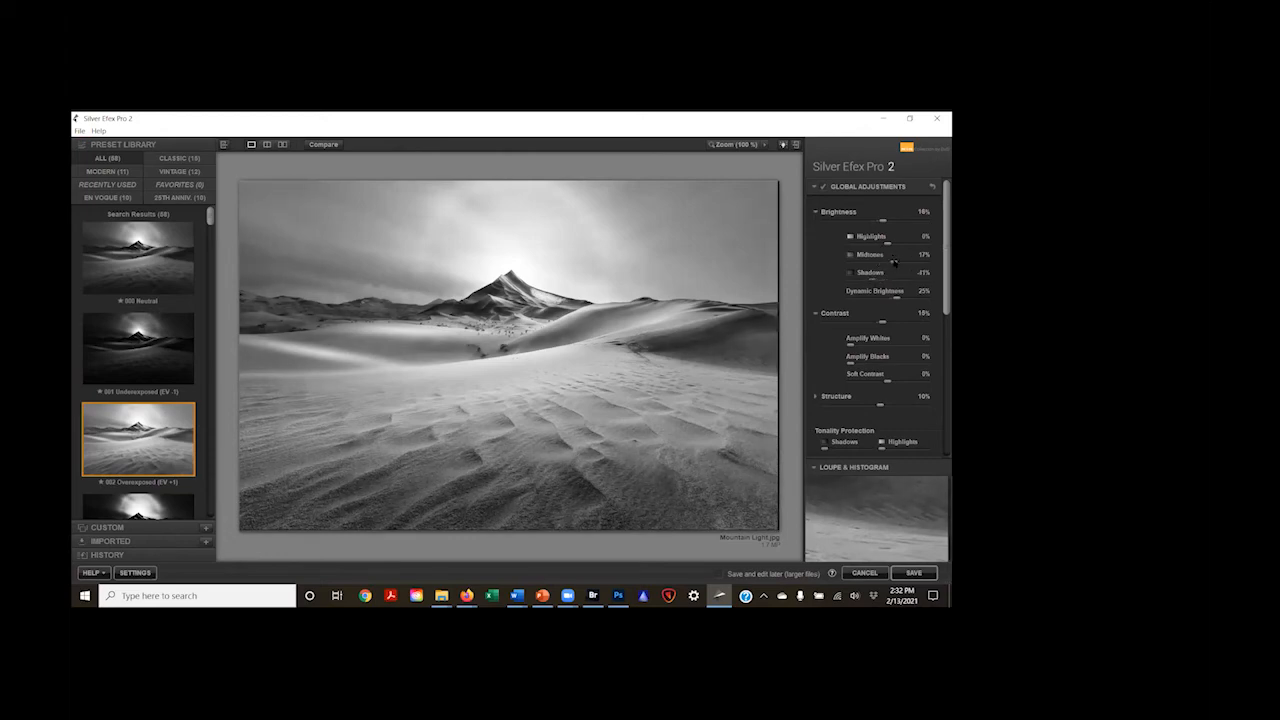
click(885, 262)
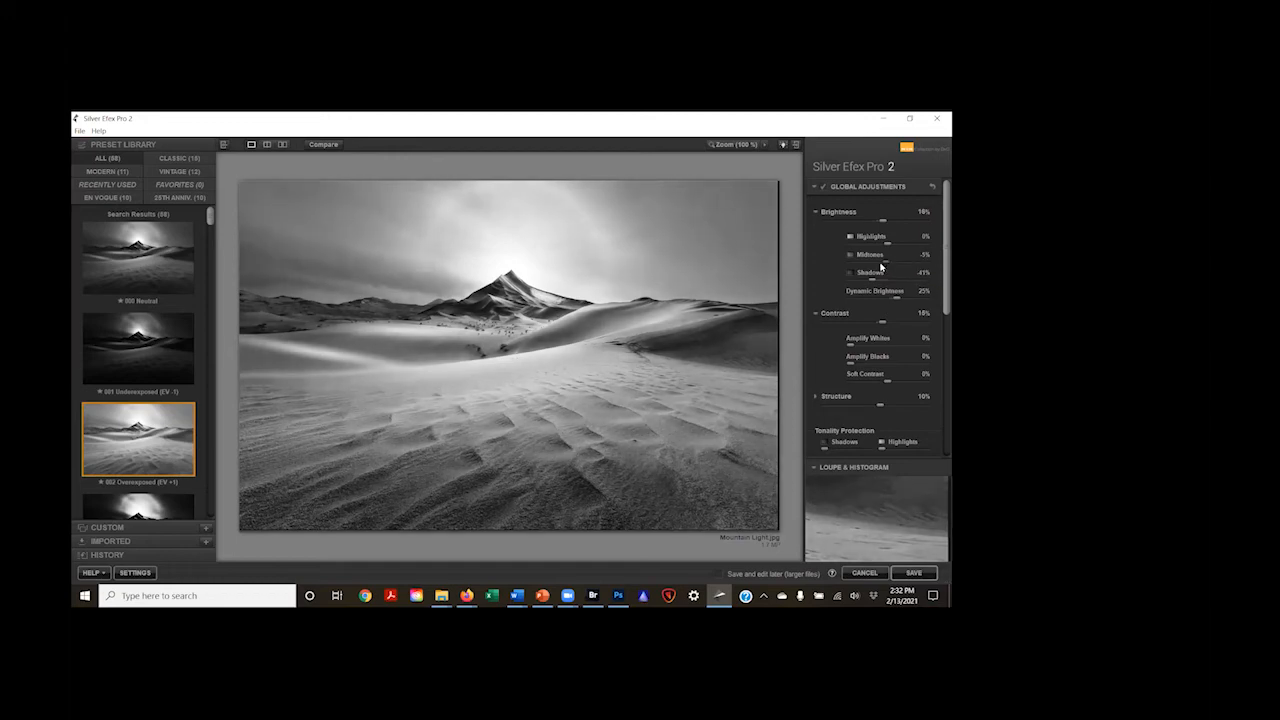
click(127, 360)
click(138, 438)
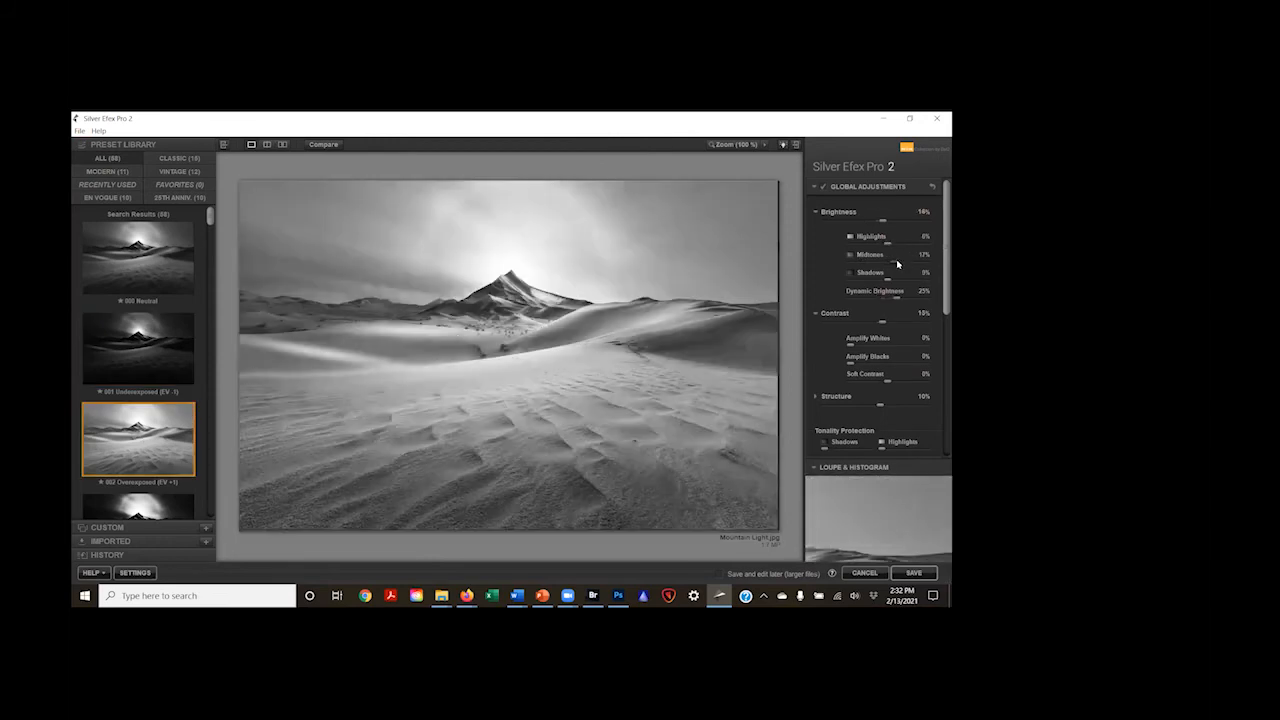
Step: Try the 005 High Structure (harsh) preset with Dynamic Brightness set to 20%
scroll(122, 440, down, 5)
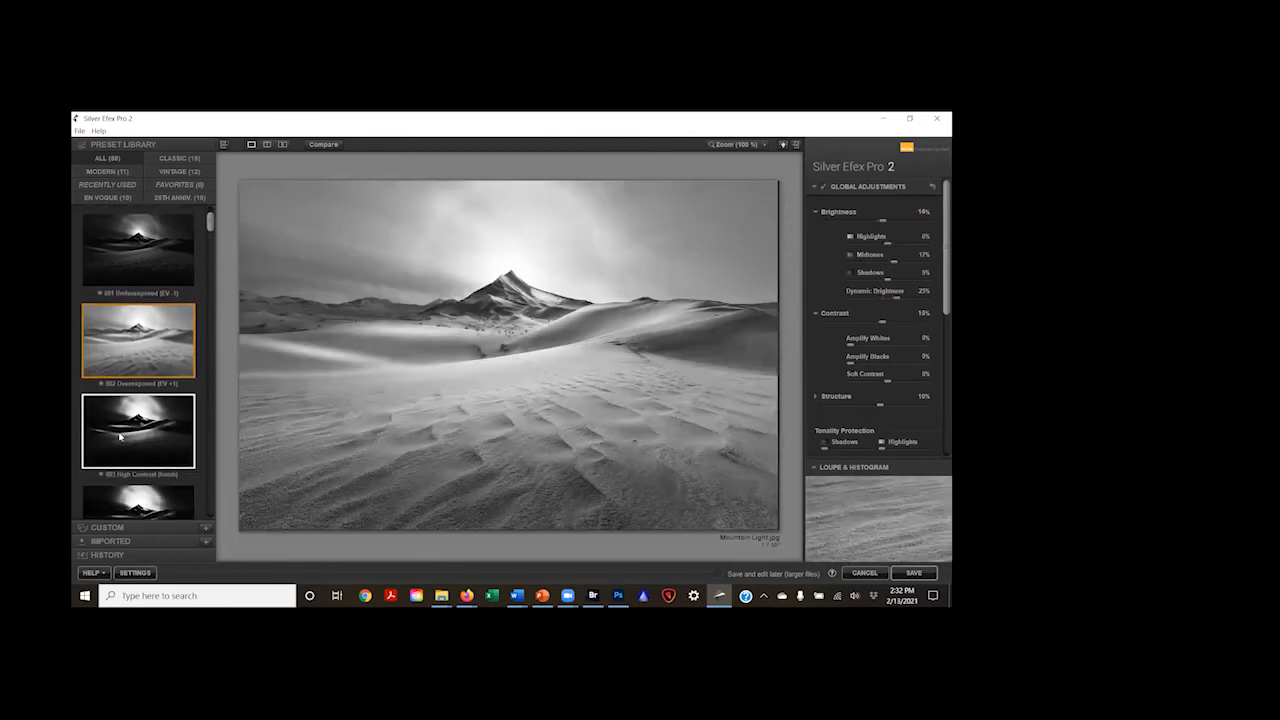
scroll(124, 427, down, 4)
click(128, 427)
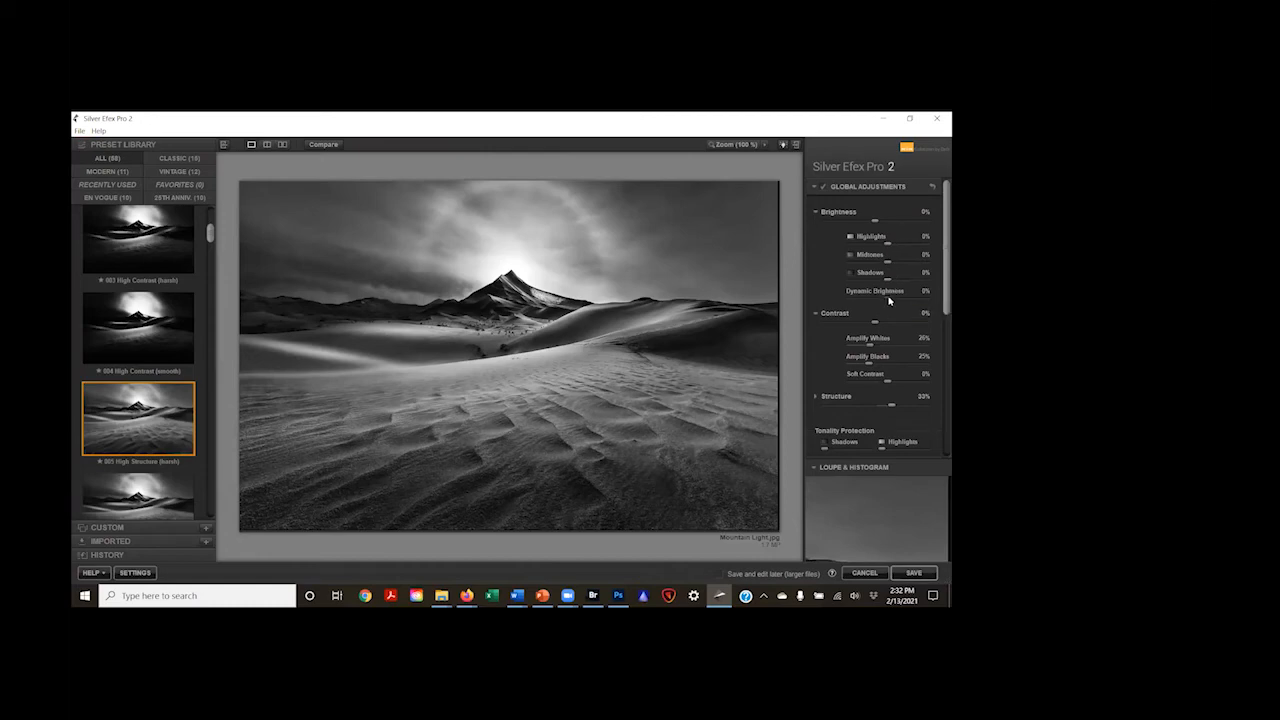
drag(891, 300, 897, 297)
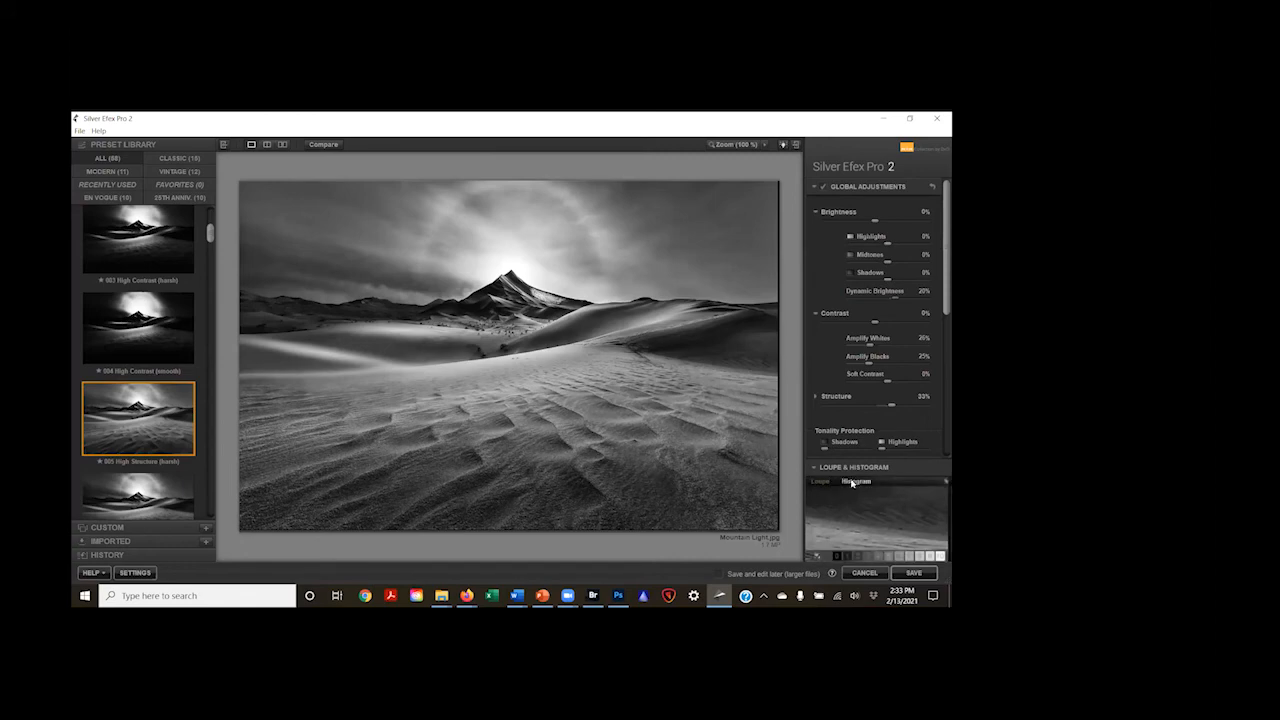
Step: Show the histogram instead of the loupe and preview the dark and bright tonal zones on the image
click(853, 482)
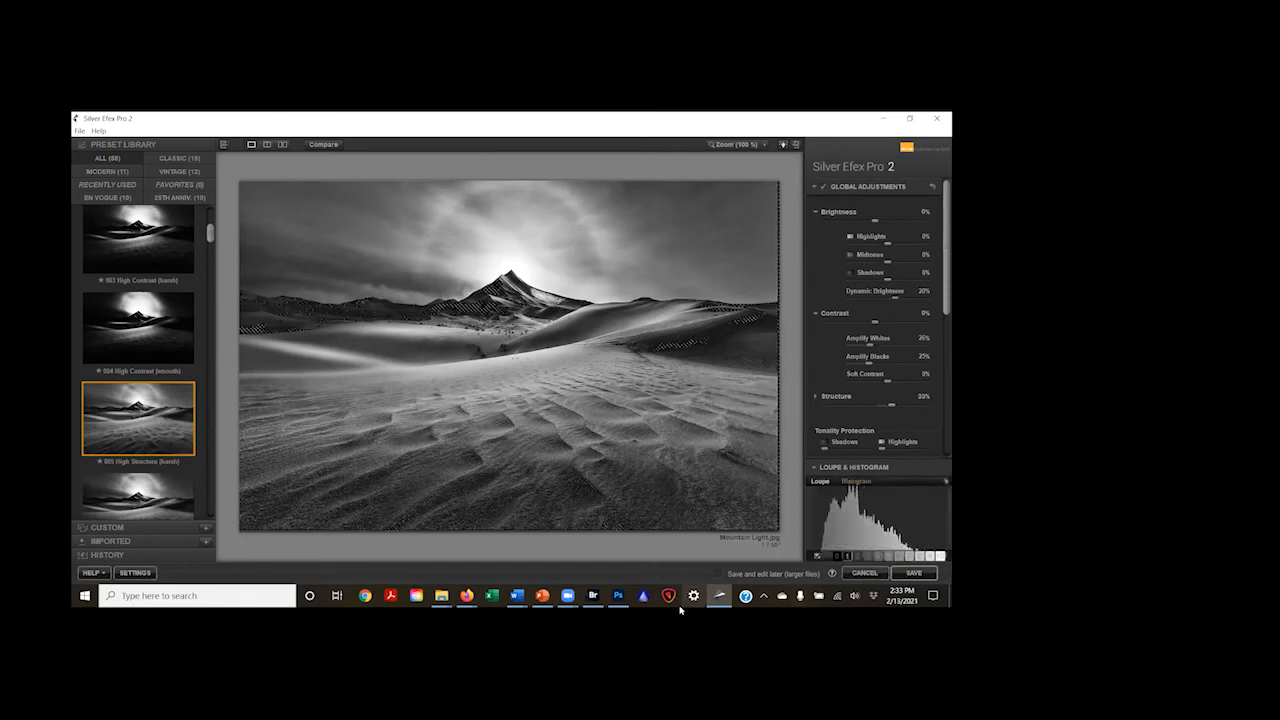
mouse_move(814, 551)
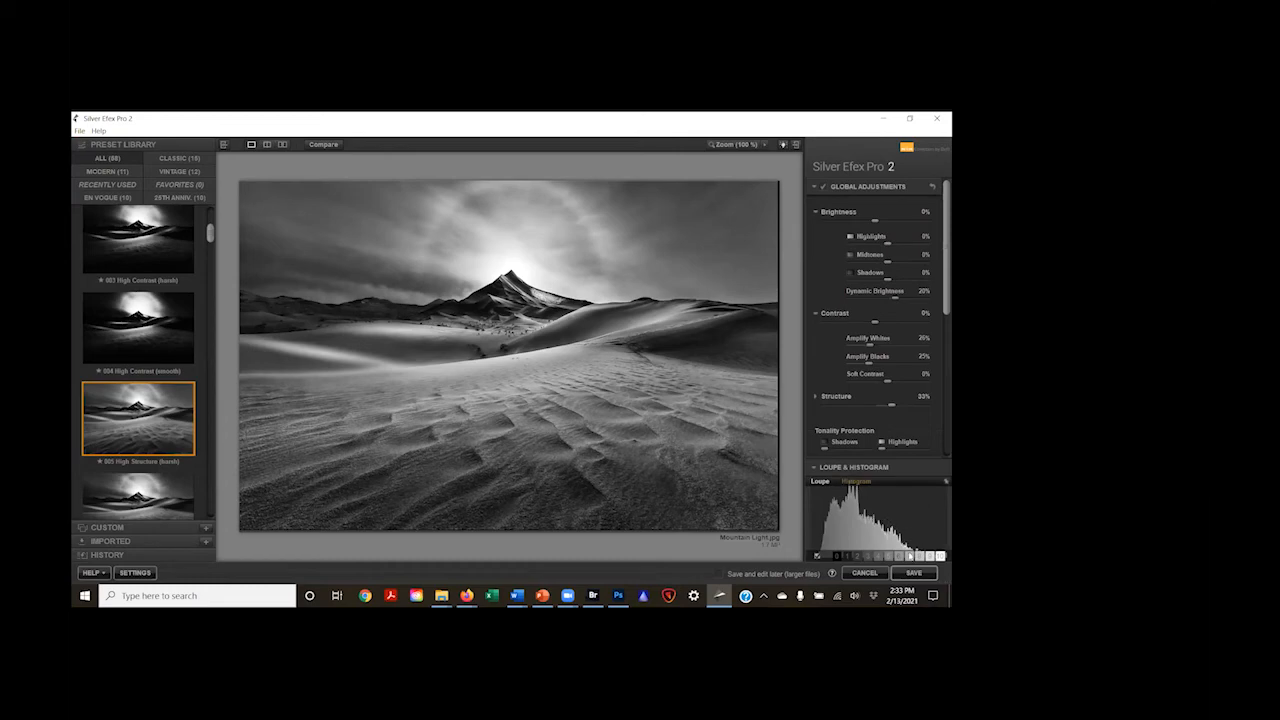
mouse_move(851, 558)
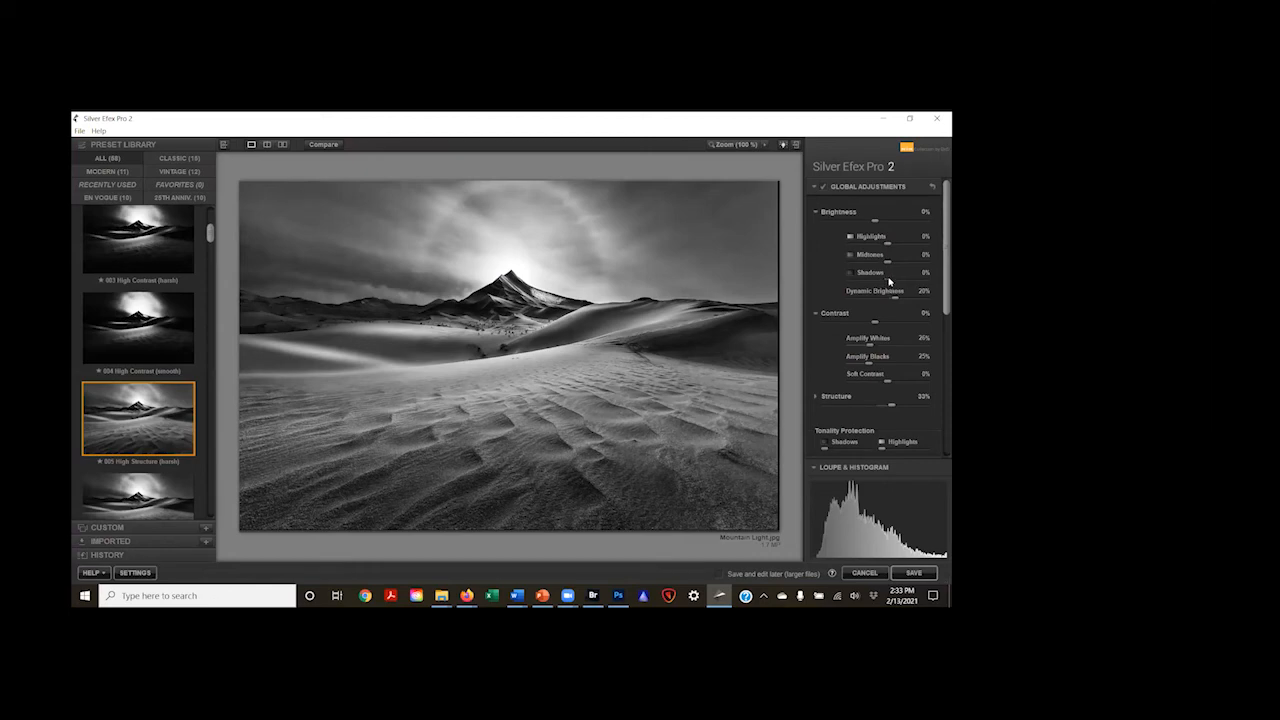
Step: Refine the High Structure version by setting Shadows to 25% and Soft Contrast to 22%
drag(889, 282, 898, 281)
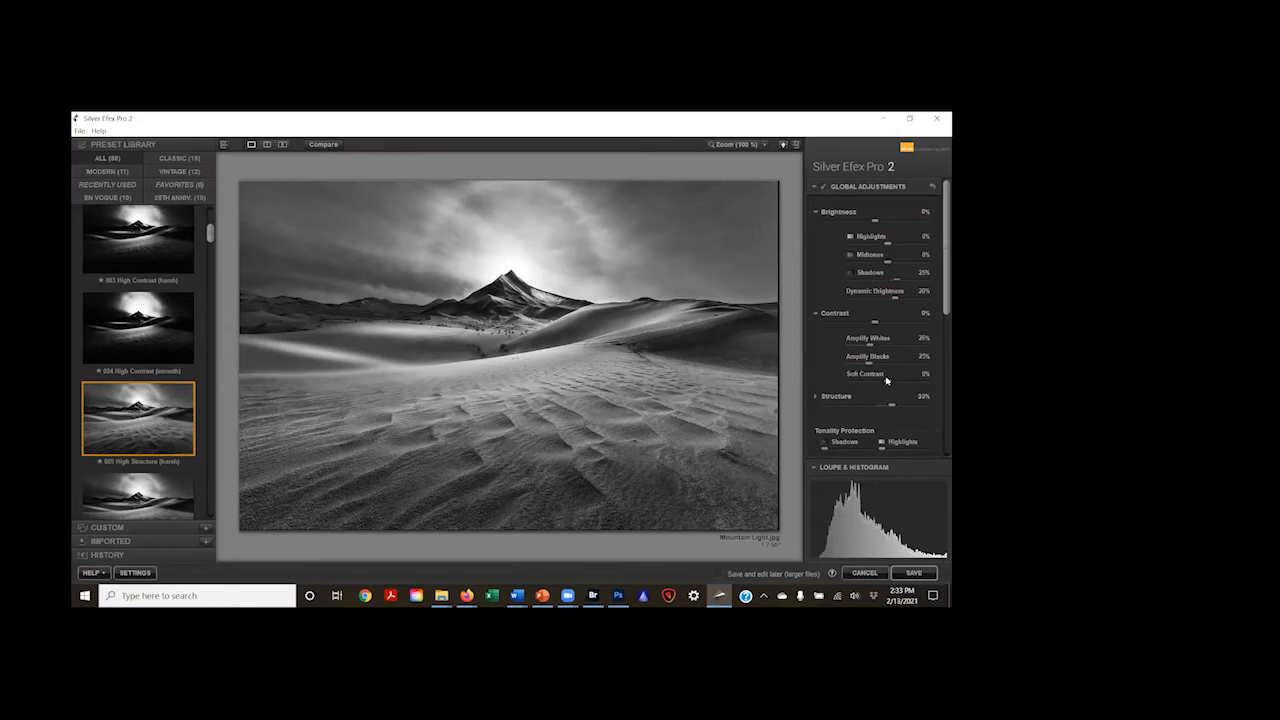
drag(887, 380, 897, 386)
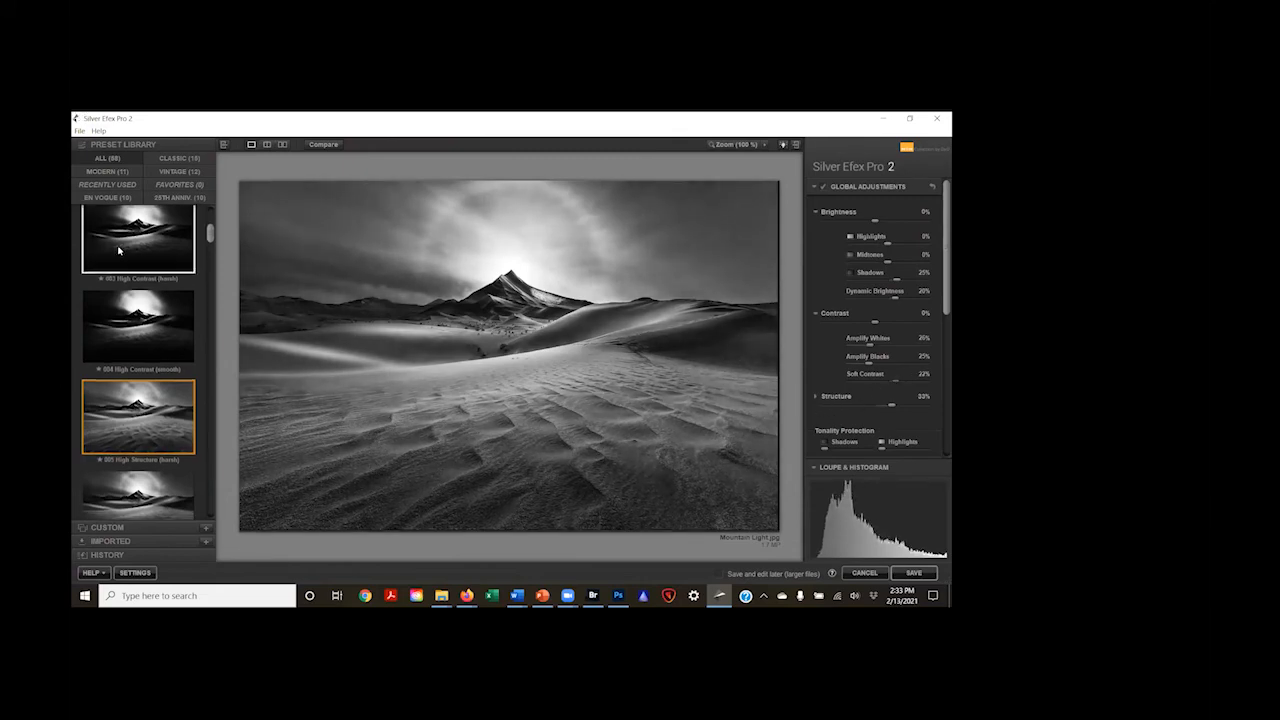
Step: Try the 015 Full Dynamic (harsh) preset on the mountain image
scroll(120, 323, down, 2)
scroll(120, 323, down, 8)
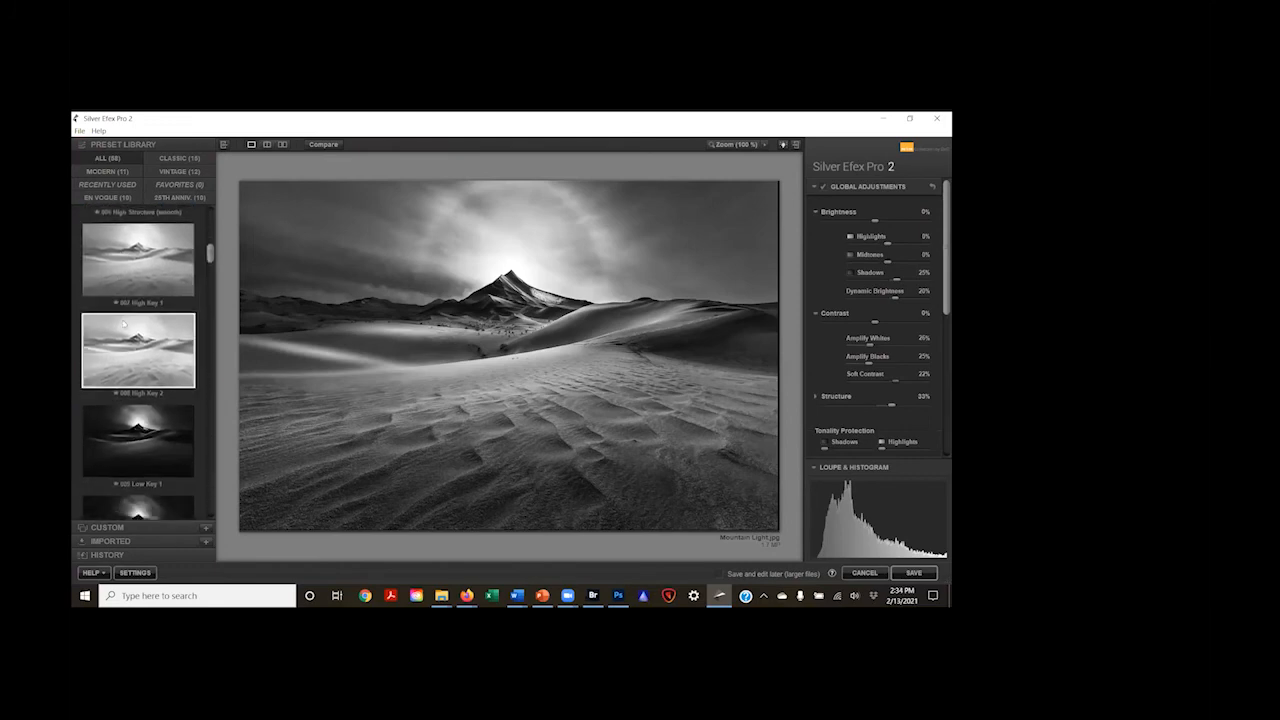
scroll(133, 312, down, 6)
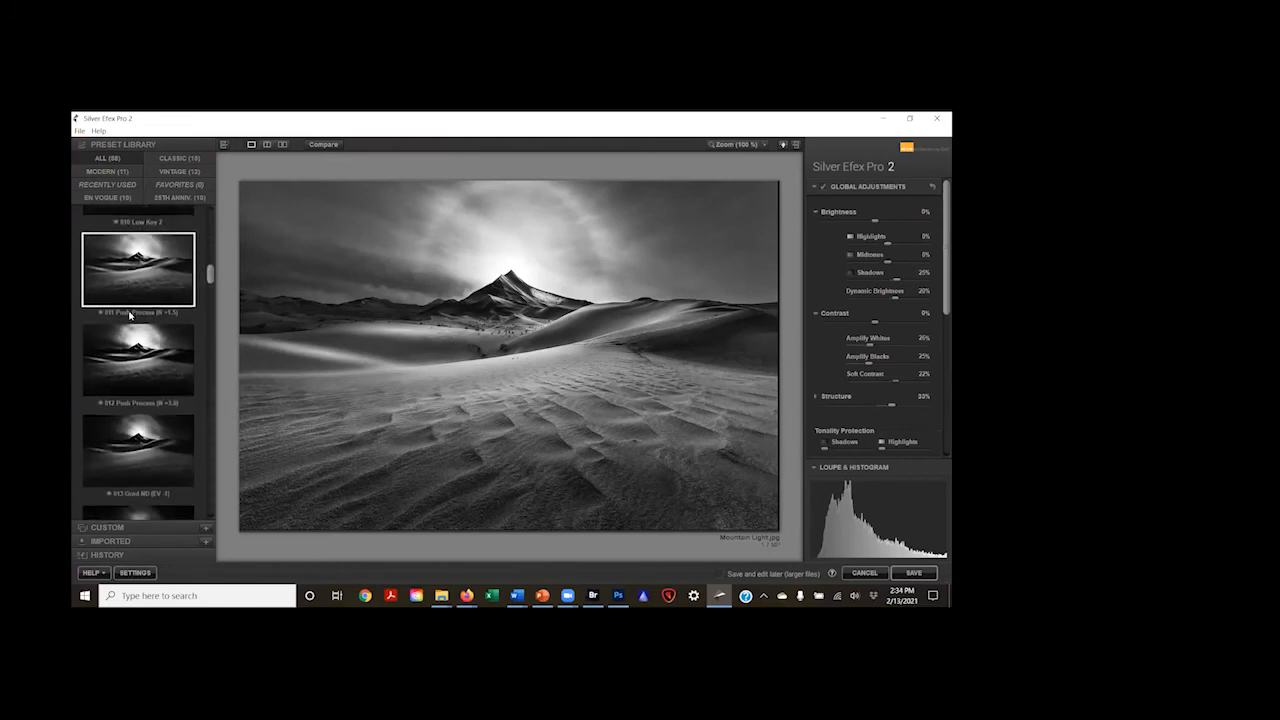
scroll(133, 312, down, 3)
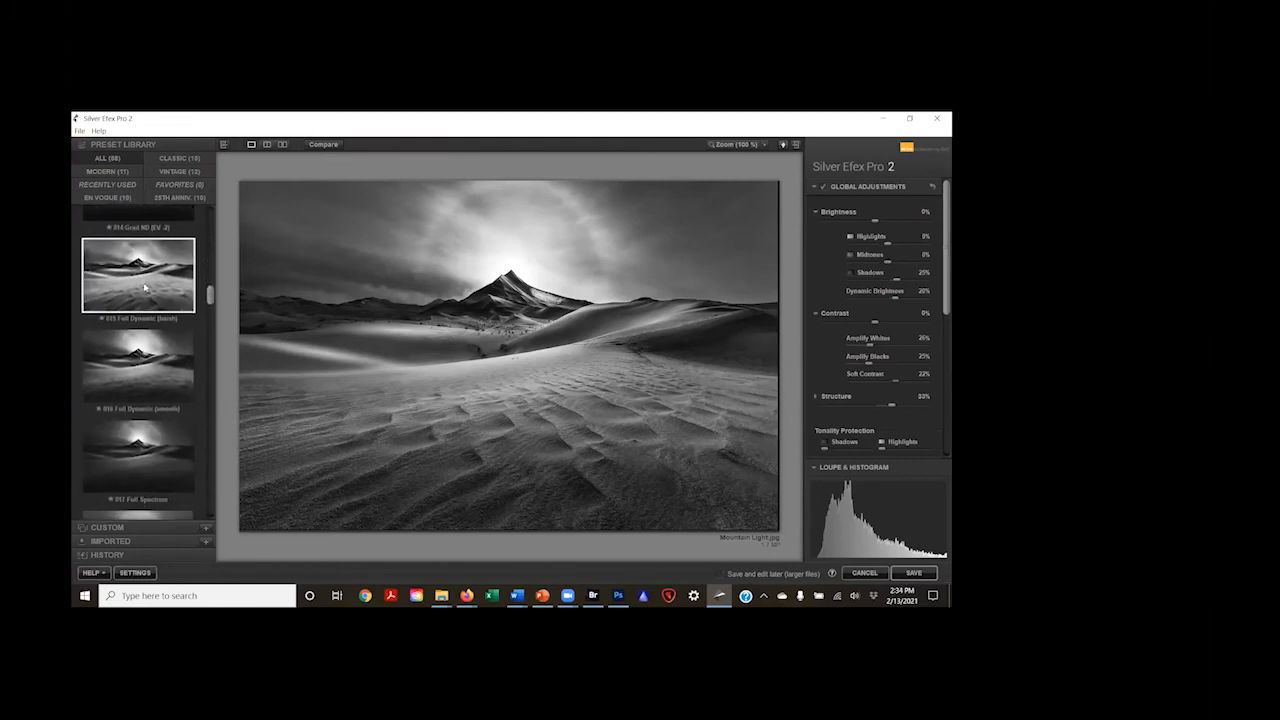
click(145, 285)
Step: Try the 017 Full Spectrum preset with Highlights set to 44% and overall Brightness raised slightly
scroll(145, 285, down, 5)
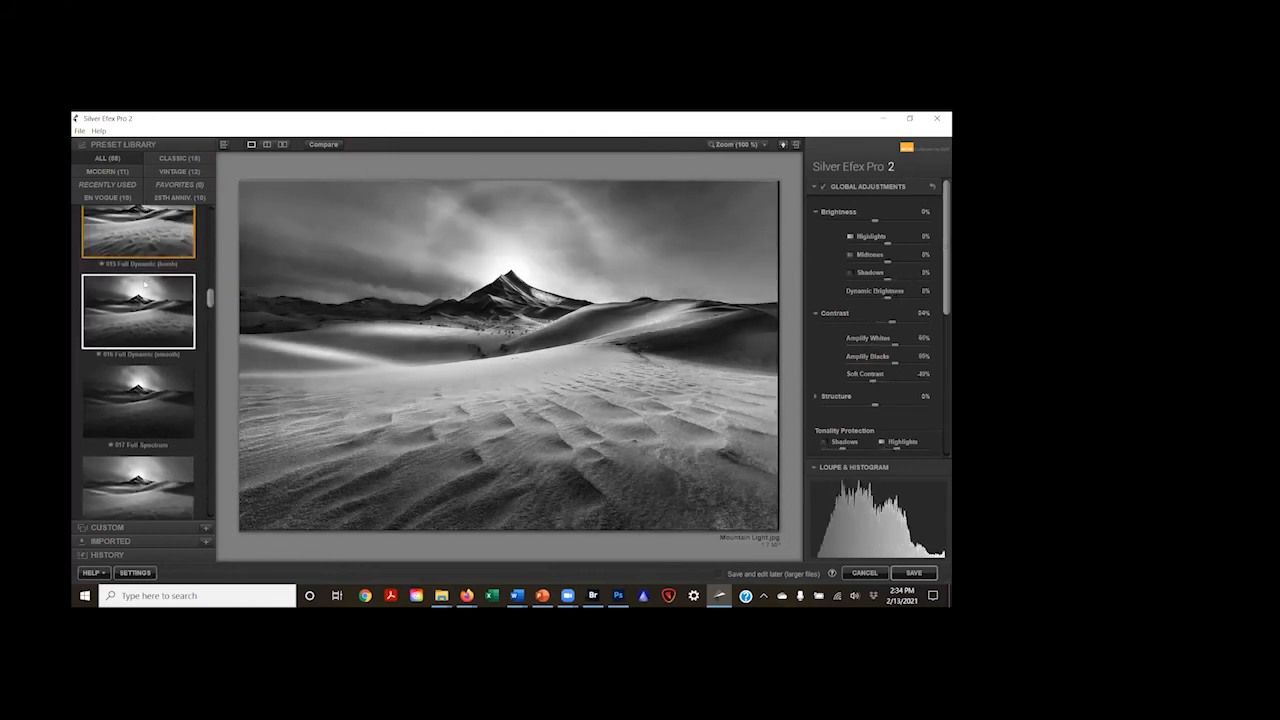
click(145, 287)
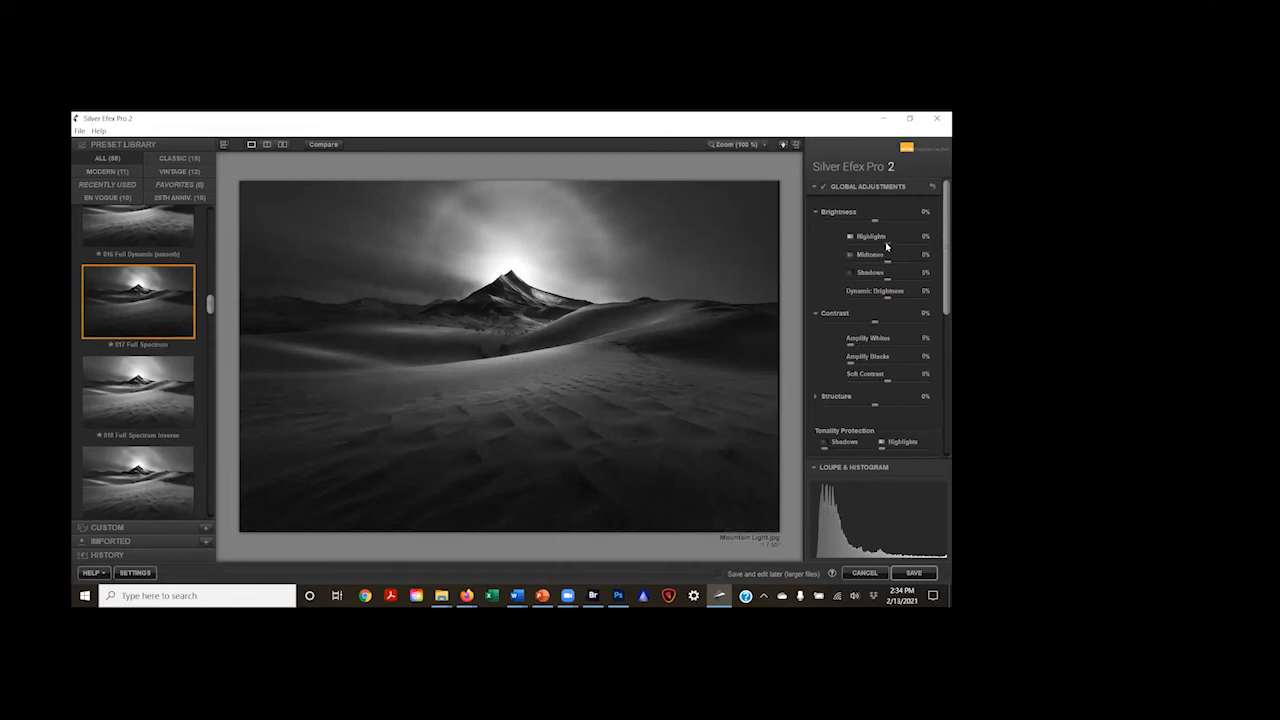
drag(886, 246, 879, 218)
Step: Try the 020 Fine Art (high key, framed) preset with Shadows lowered to -68%
scroll(105, 440, down, 5)
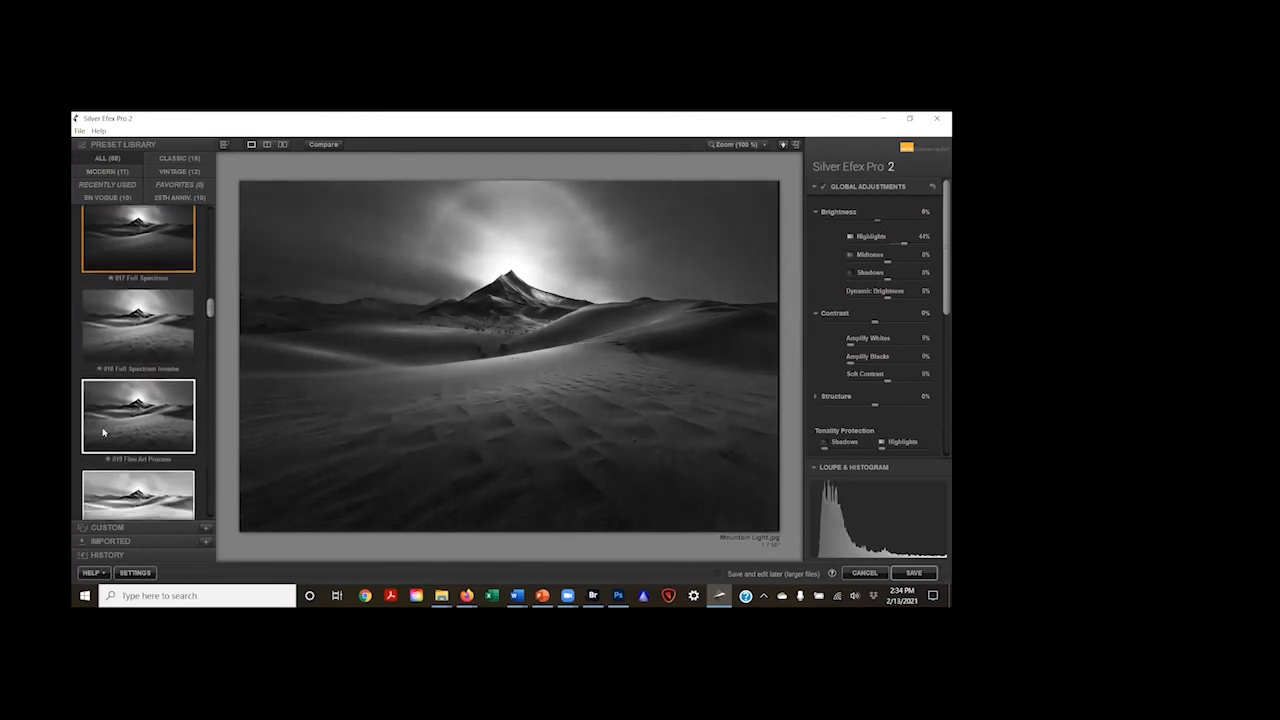
click(128, 381)
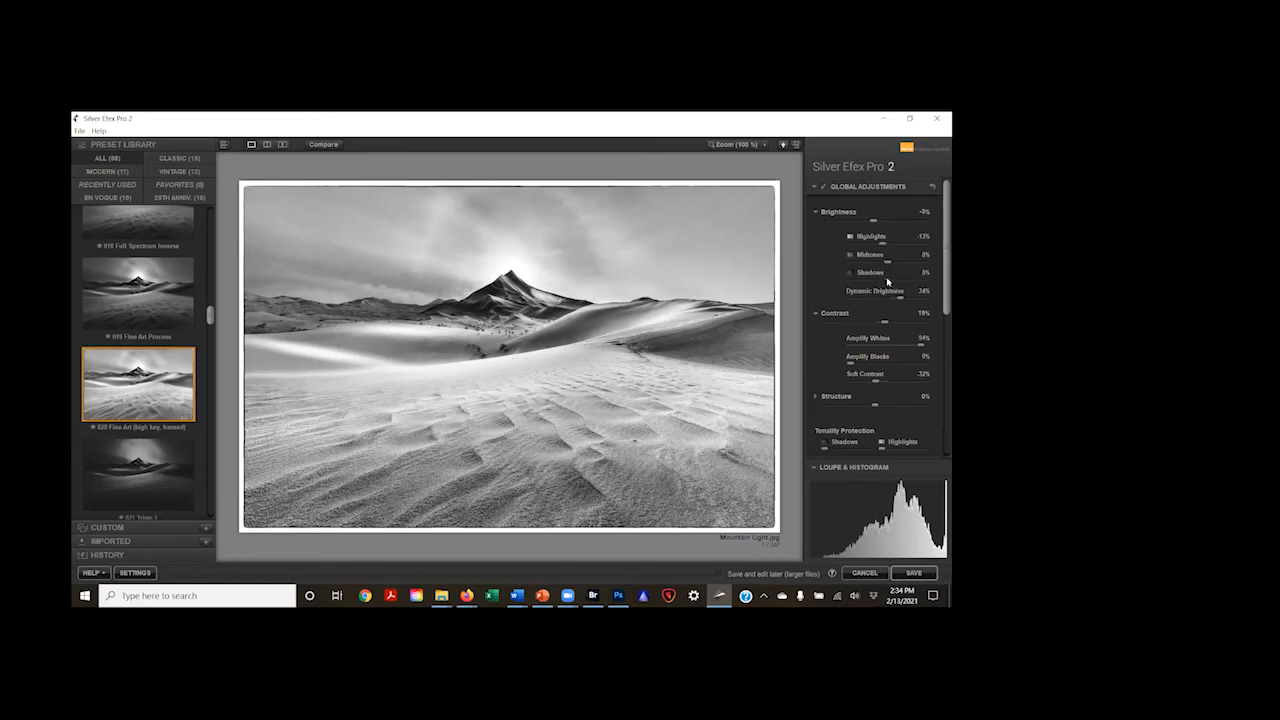
drag(882, 282, 857, 289)
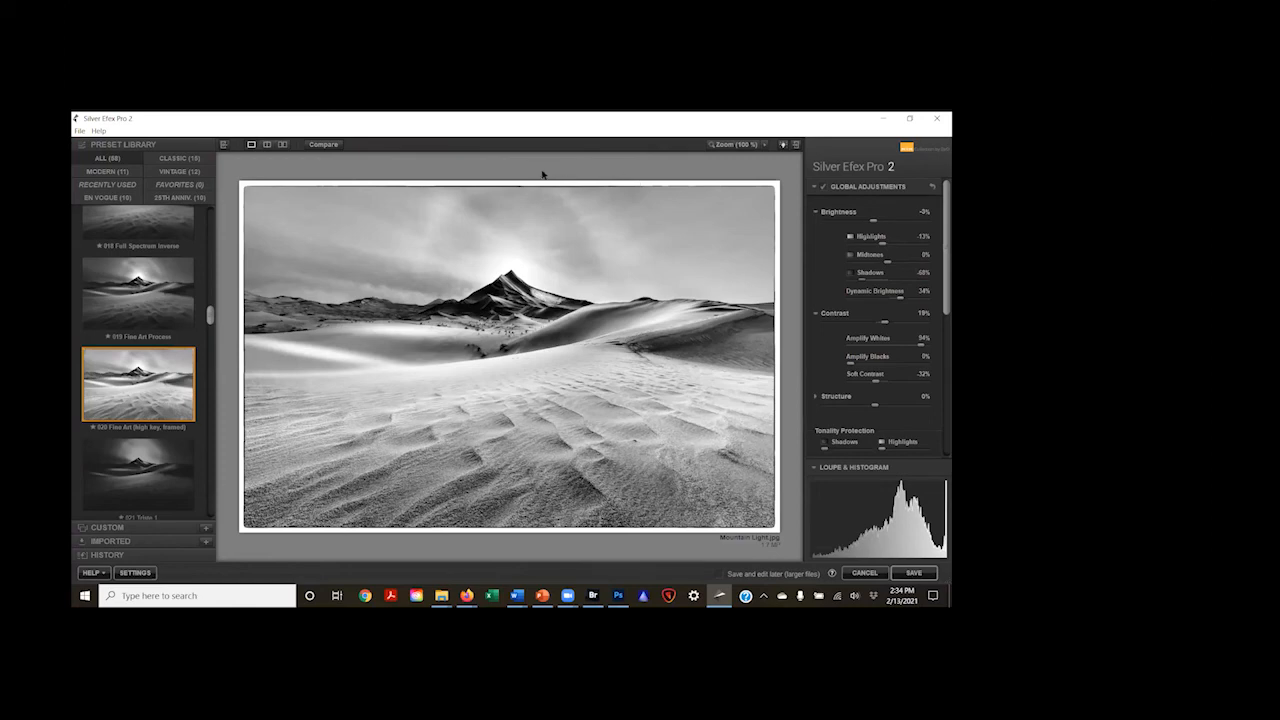
scroll(885, 445, down, 2)
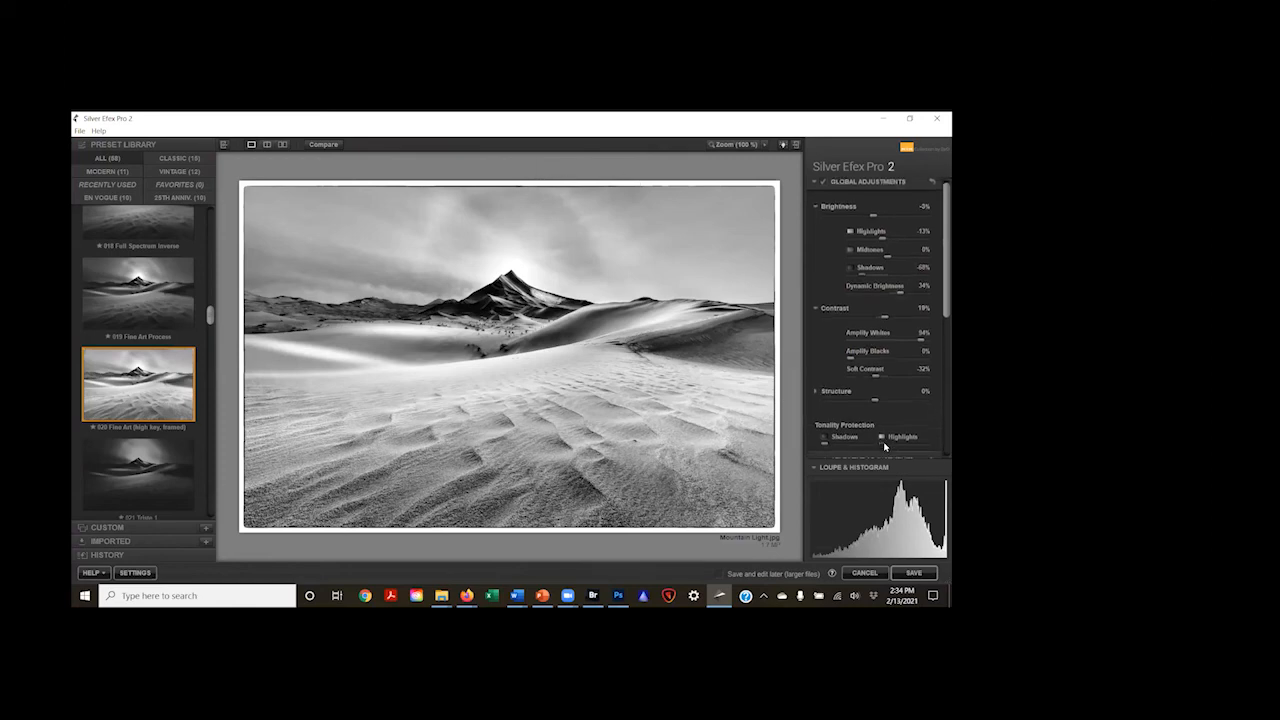
scroll(885, 445, down, 5)
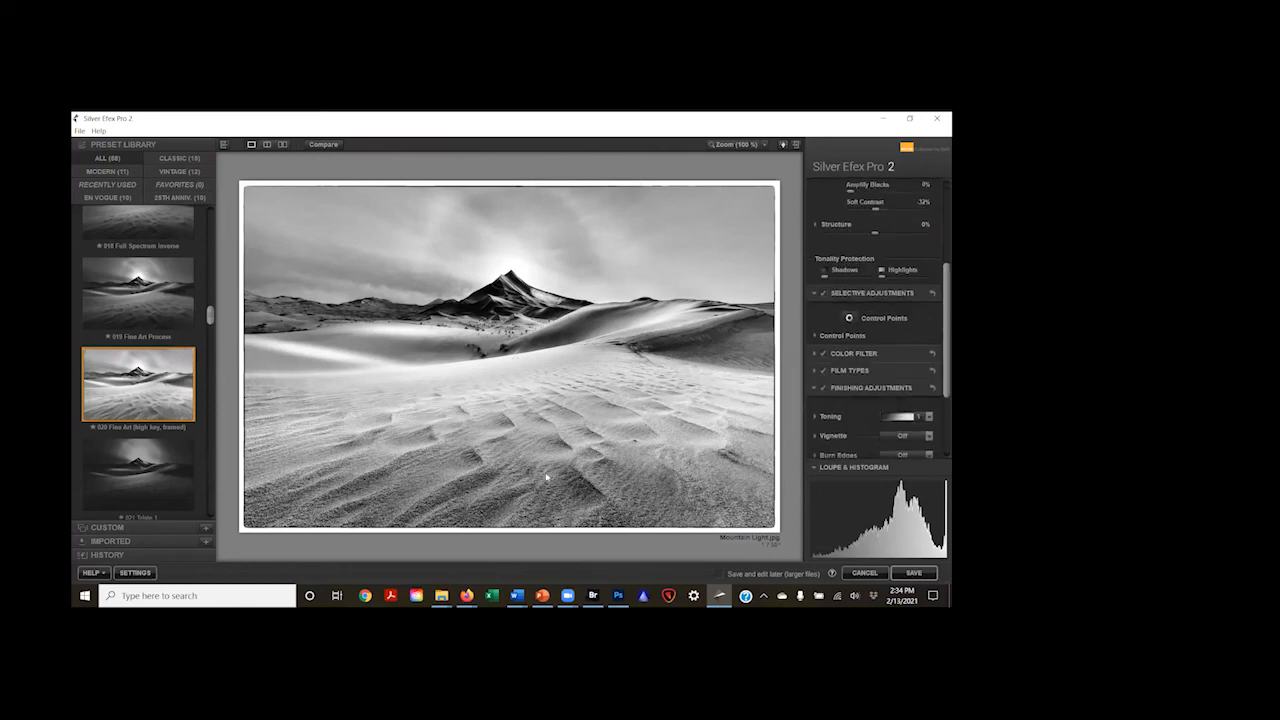
mouse_move(907, 526)
Step: Try the 021 Triste 1 preset on the mountain image
scroll(152, 428, down, 2)
click(152, 417)
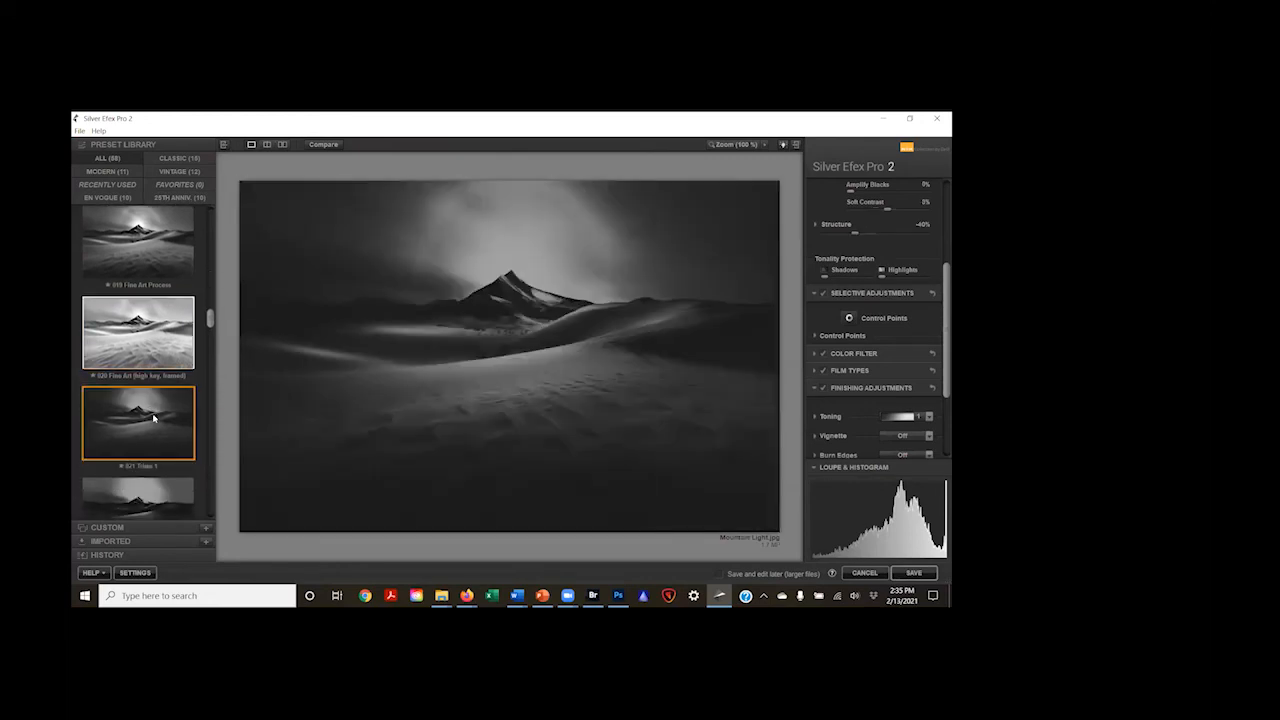
Step: Try the 024 Full Contrast and Structure preset with Contrast set to 33% and Shadows set to 52%
scroll(152, 417, down, 3)
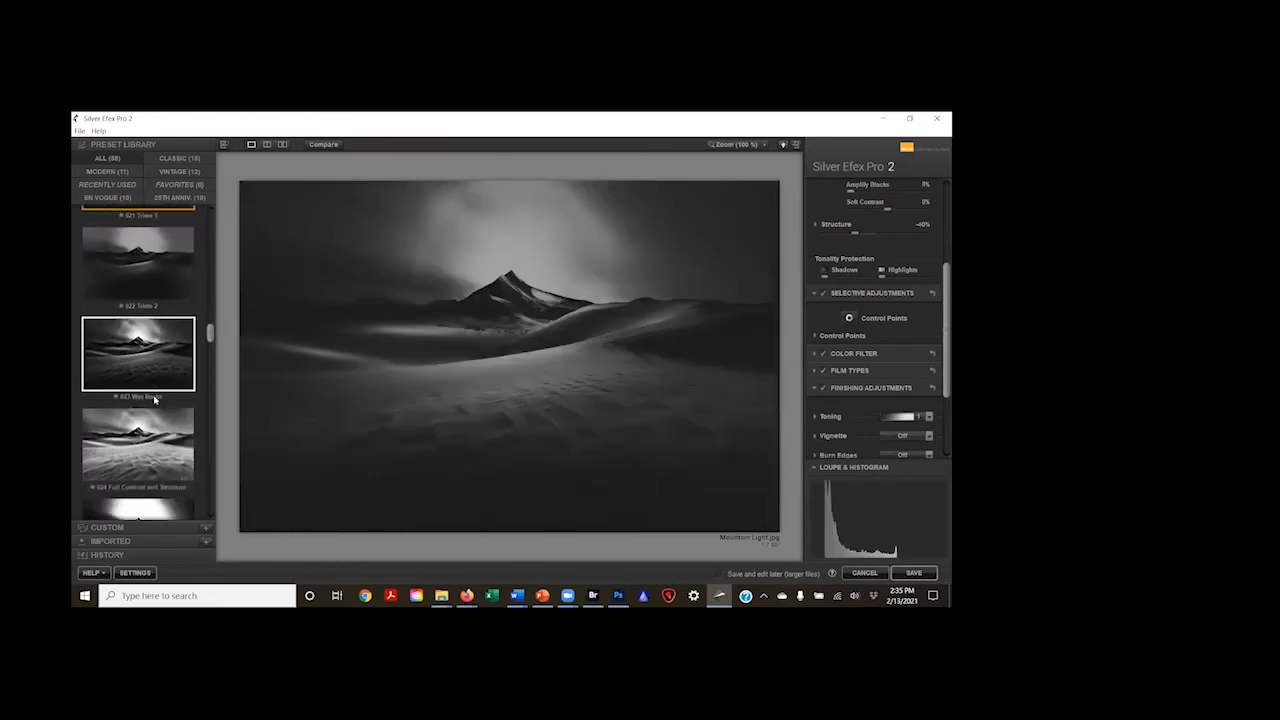
click(152, 396)
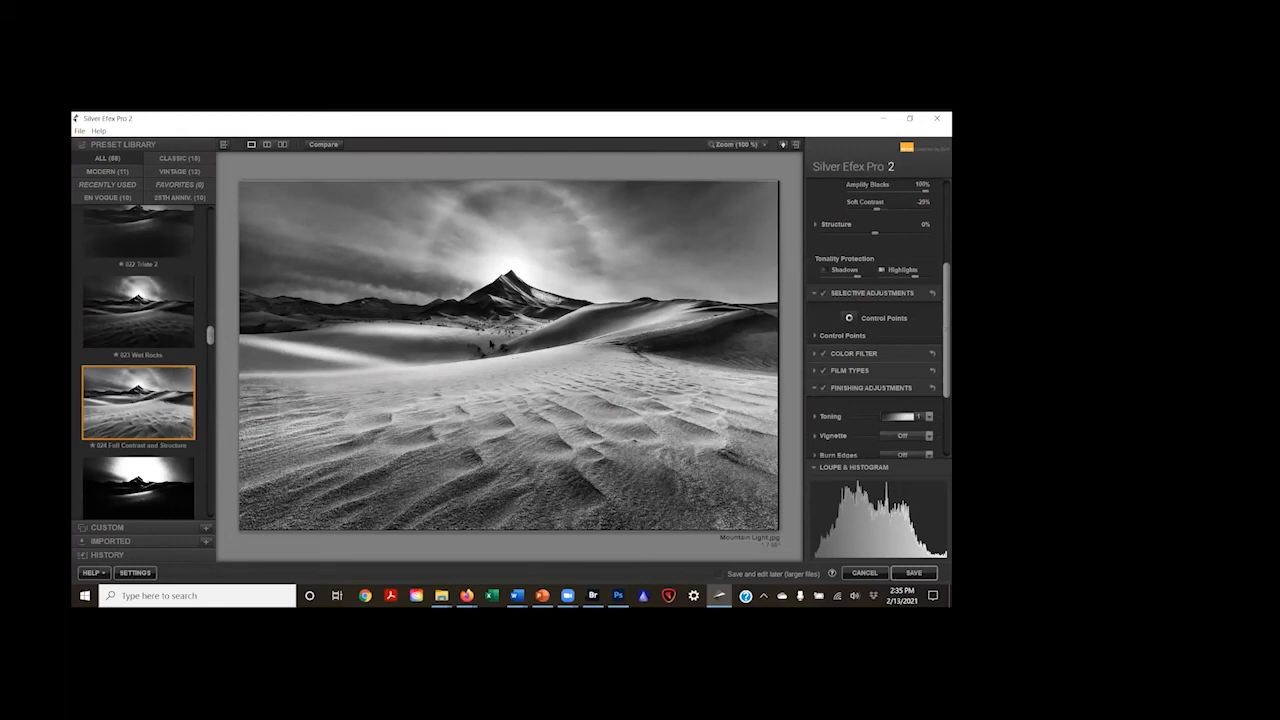
scroll(869, 228, up, 3)
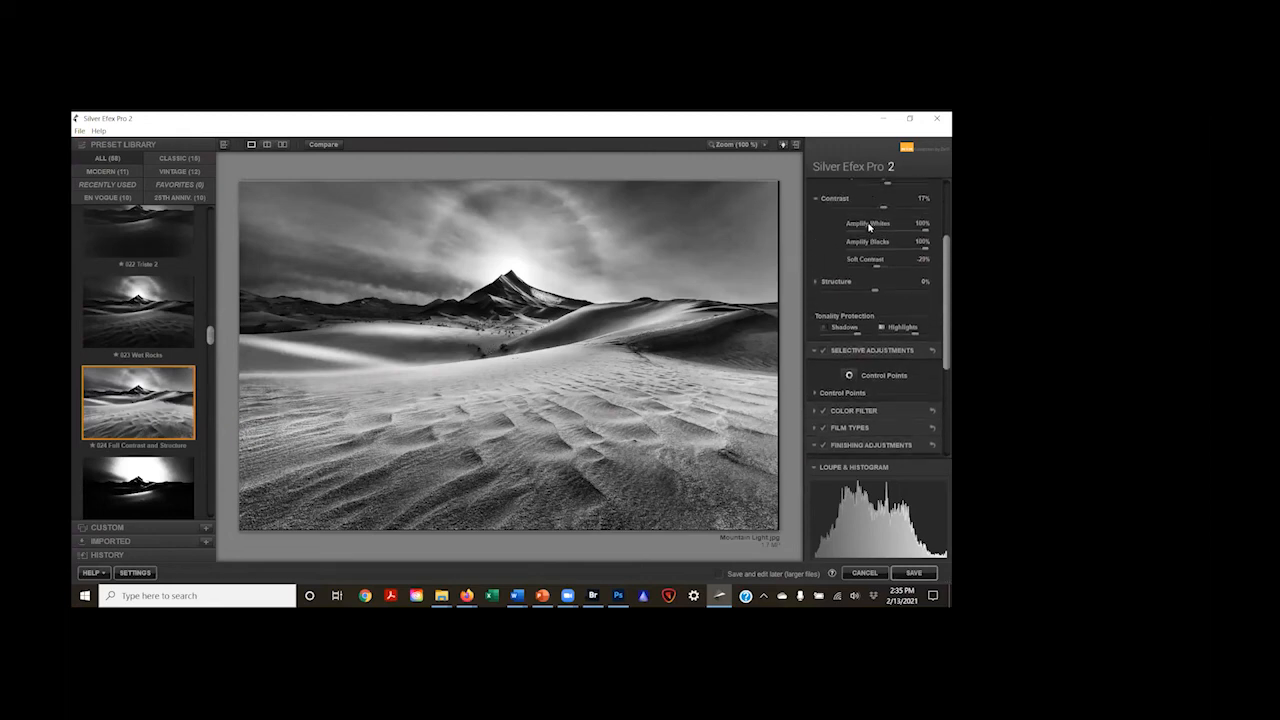
scroll(869, 228, up, 2)
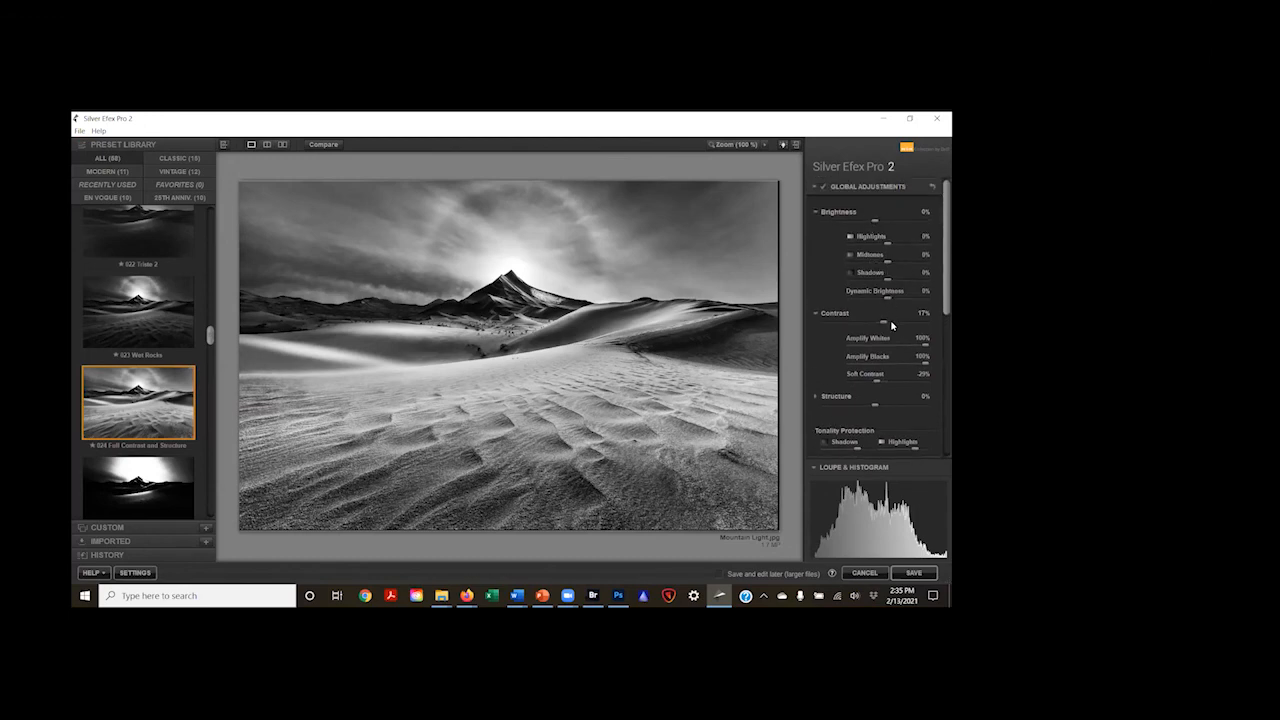
drag(885, 324, 894, 323)
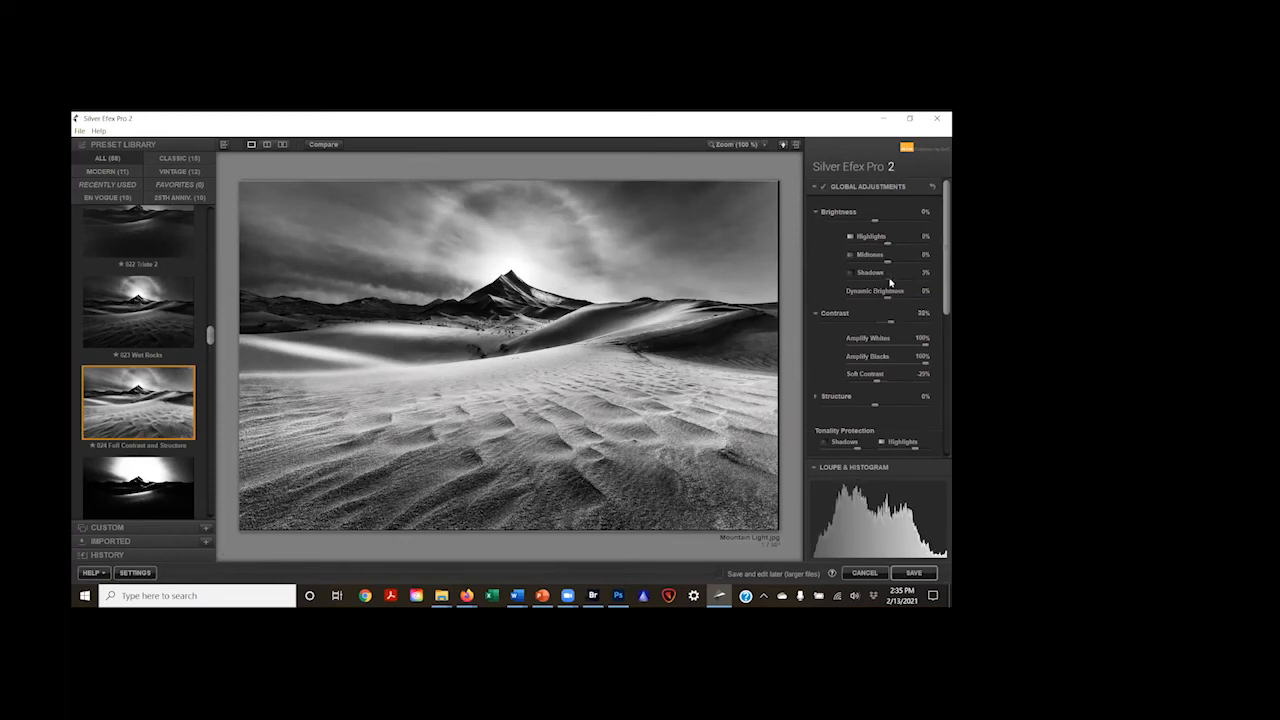
drag(890, 283, 905, 274)
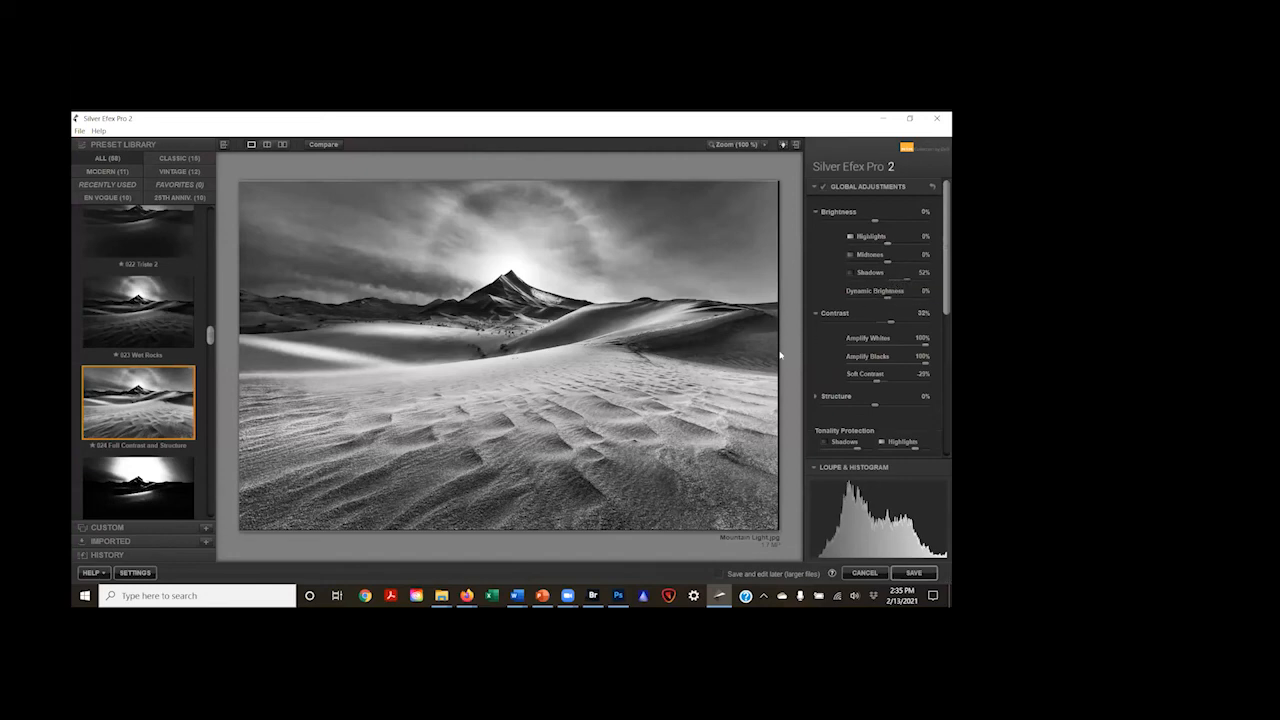
Step: Apply the sepia-toned, bordered 034 Yellowed 2 preset to the mountain image
scroll(131, 333, down, 3)
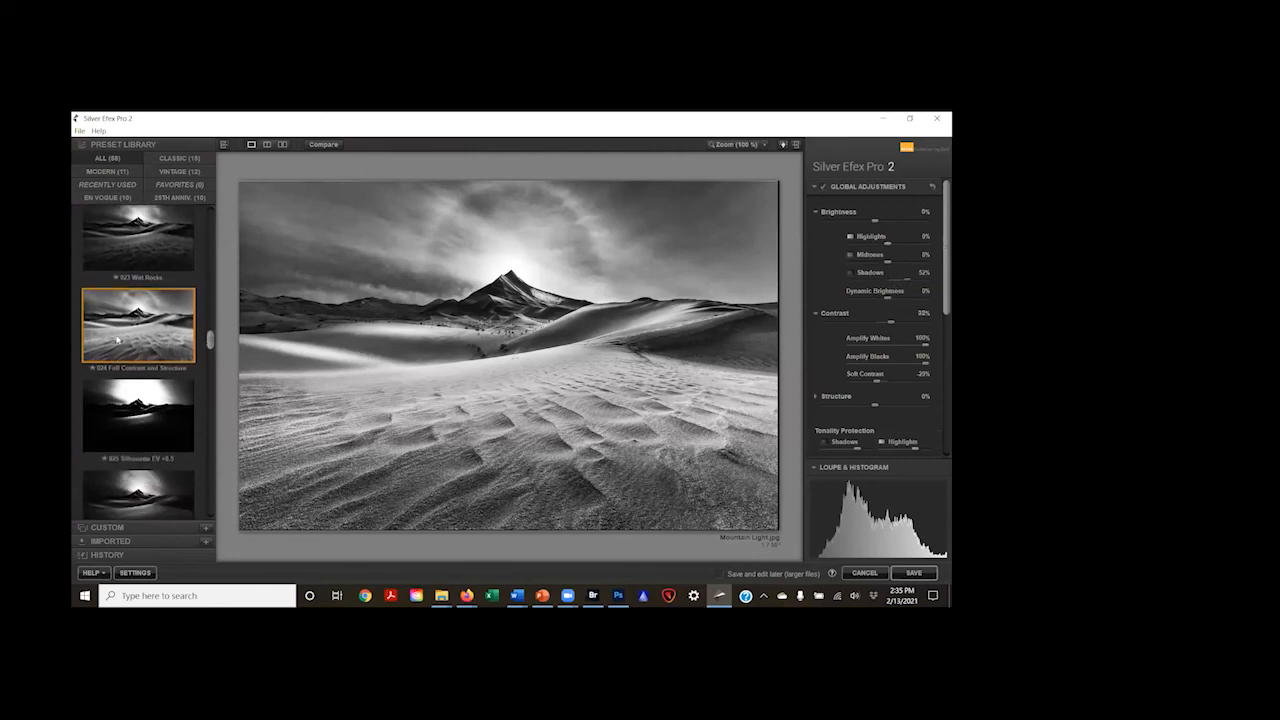
scroll(131, 333, down, 4)
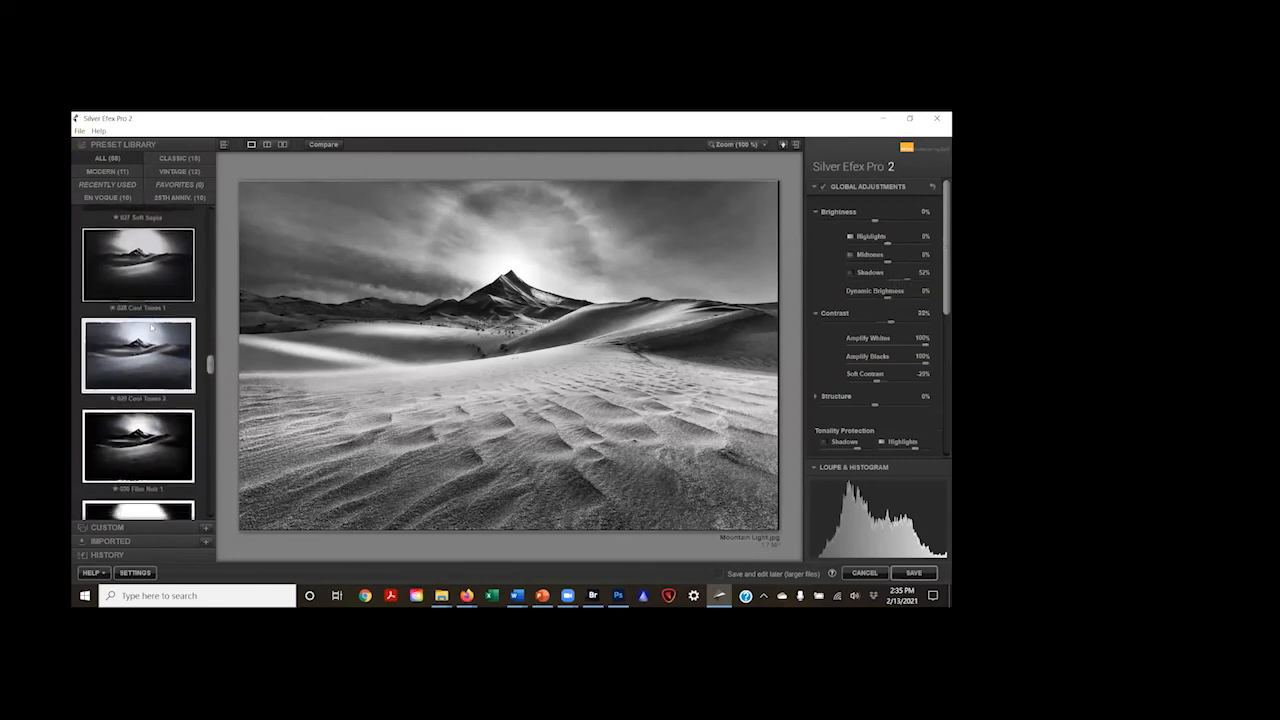
scroll(153, 321, down, 3)
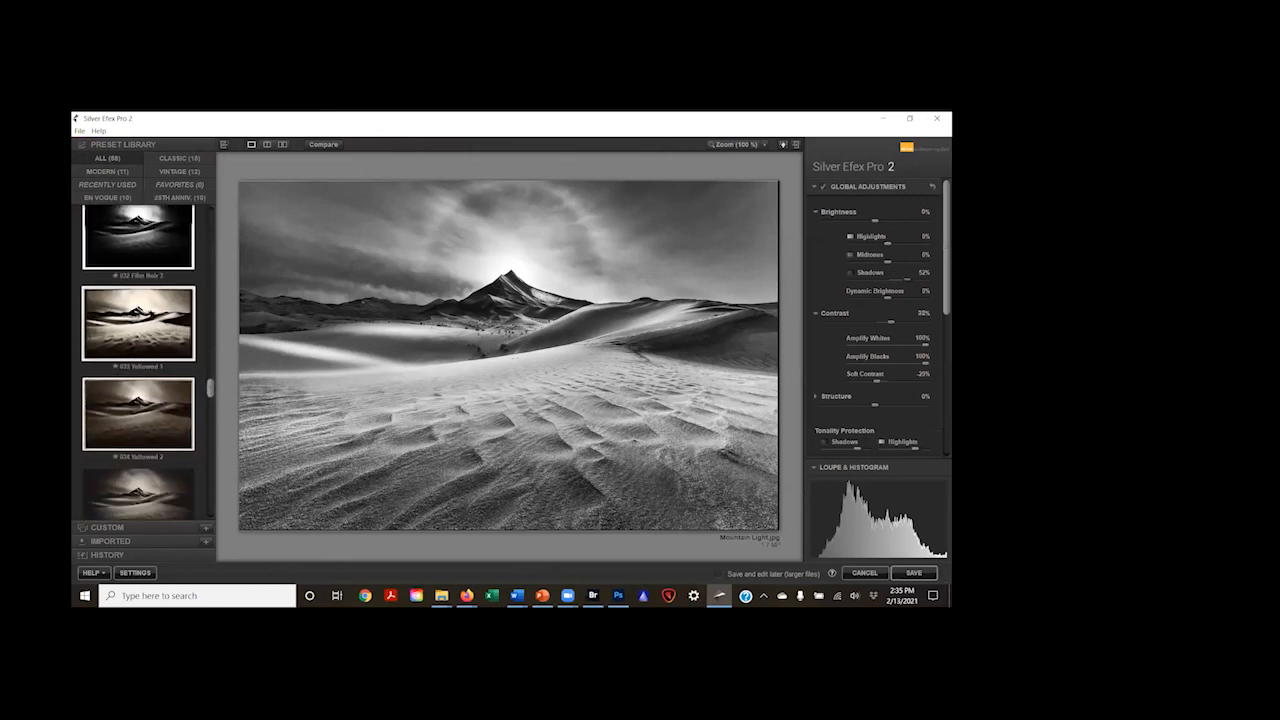
click(143, 361)
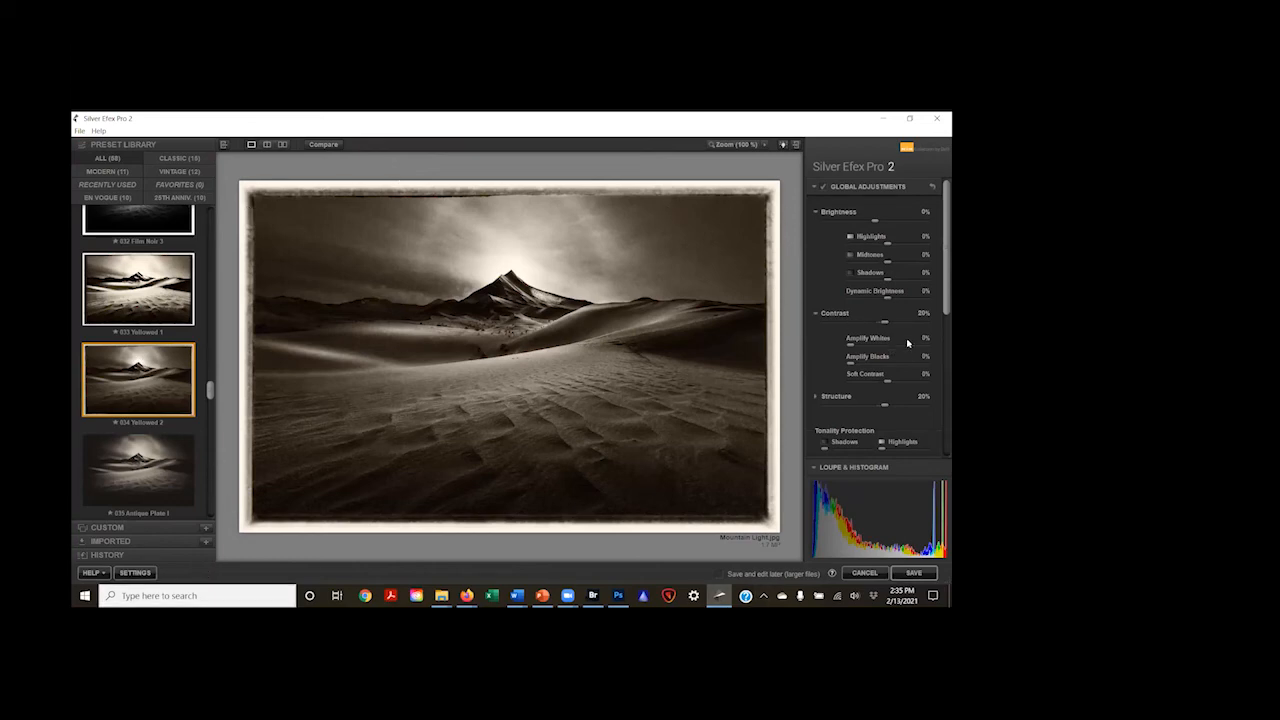
Step: Raise the Shadows brightness of the yellowed mountain image to 37%
click(895, 278)
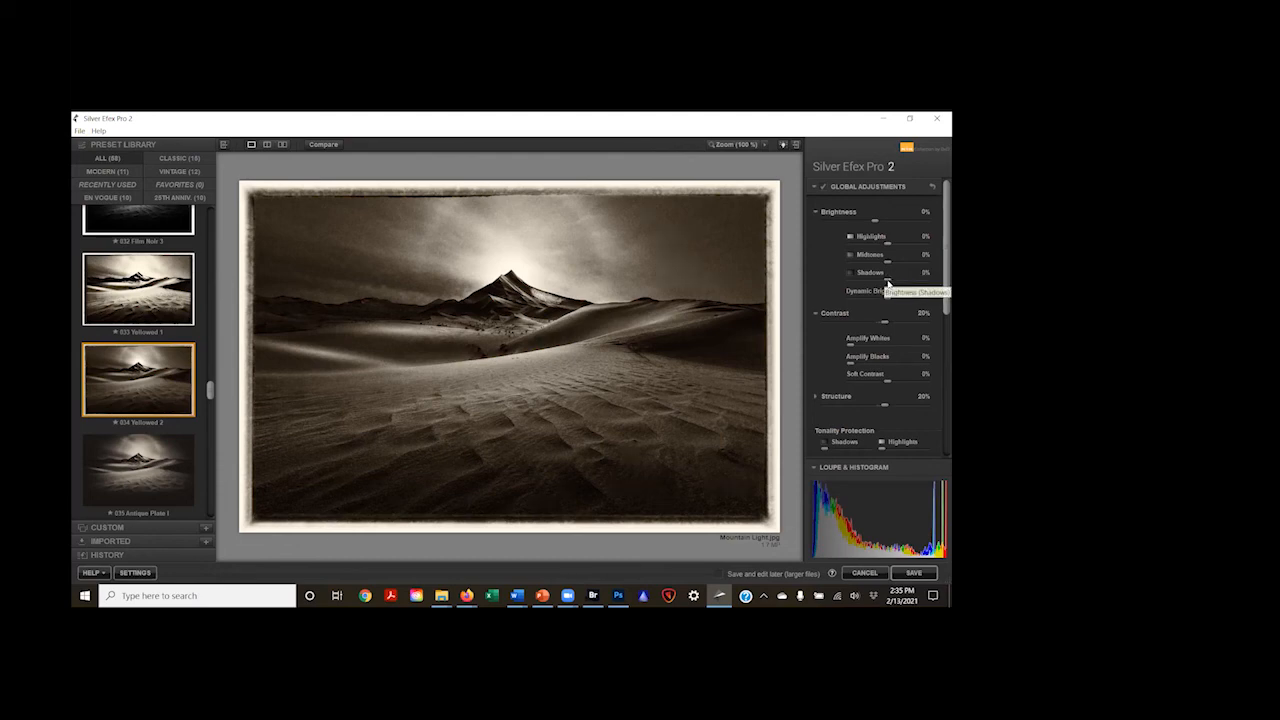
drag(895, 283, 903, 281)
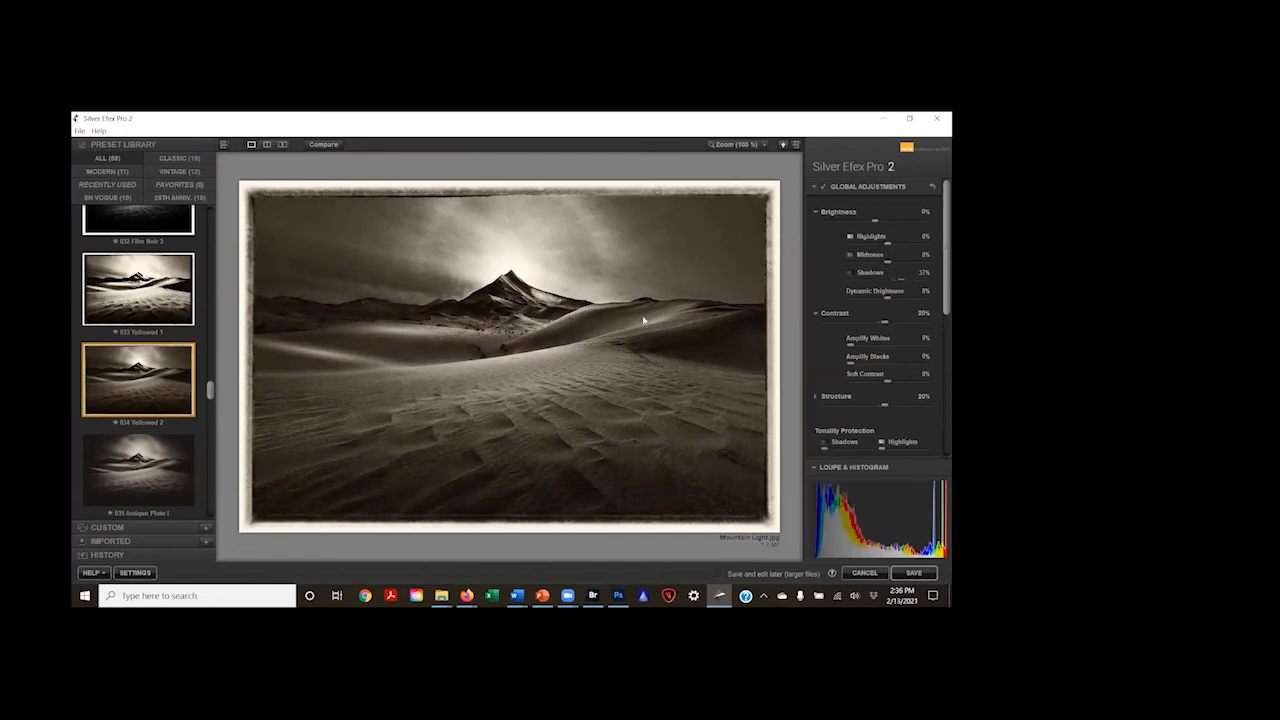
Step: Save the image as a JPEG named Mountain Light 3 in the B&W folder
click(79, 131)
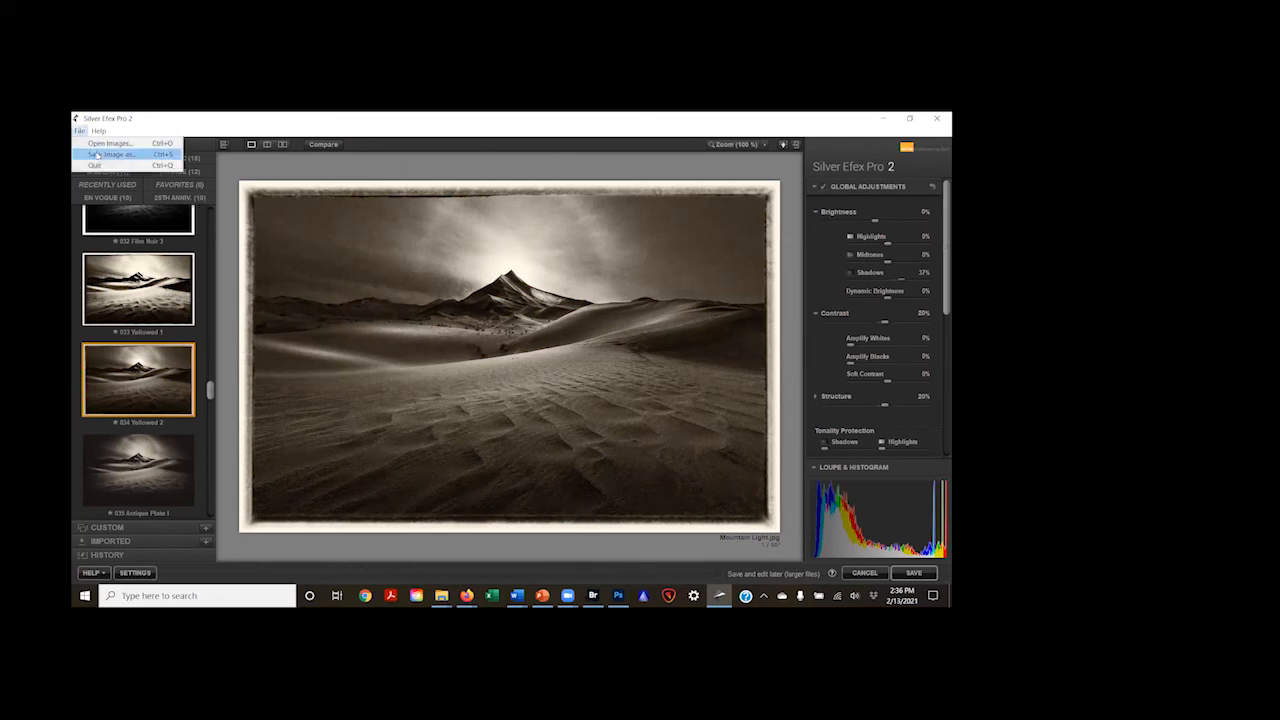
click(96, 154)
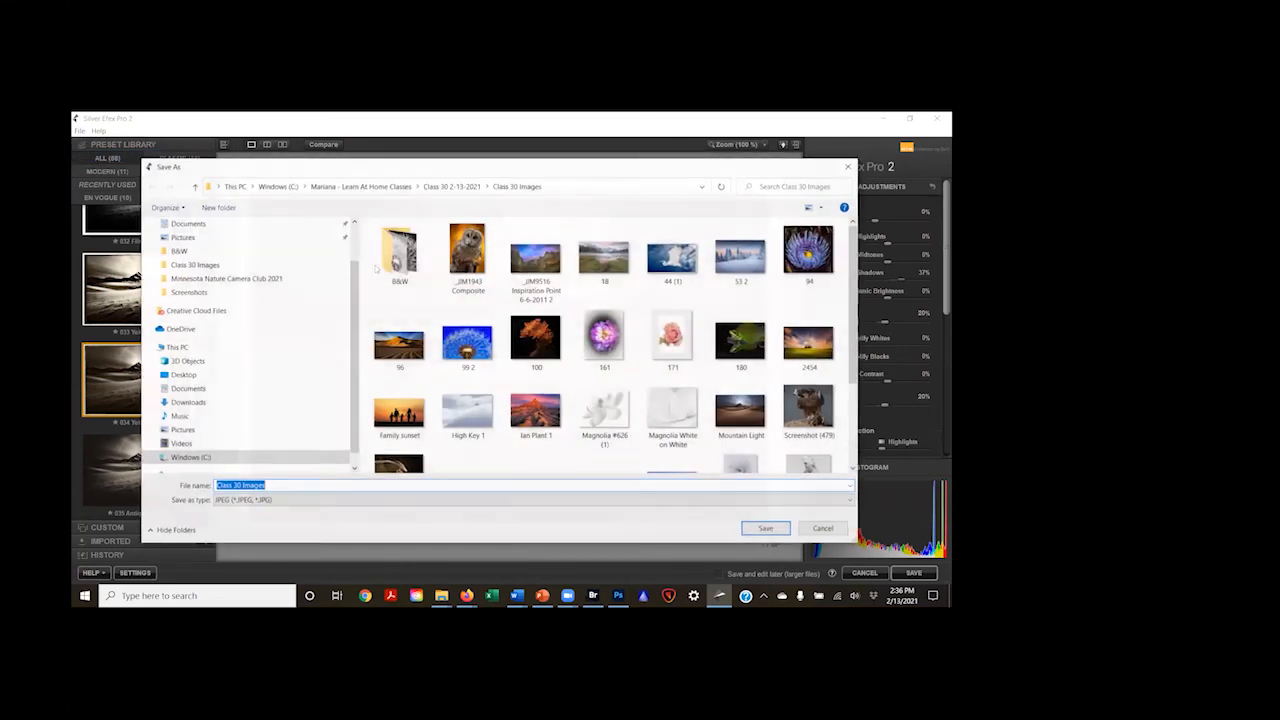
double_click(400, 256)
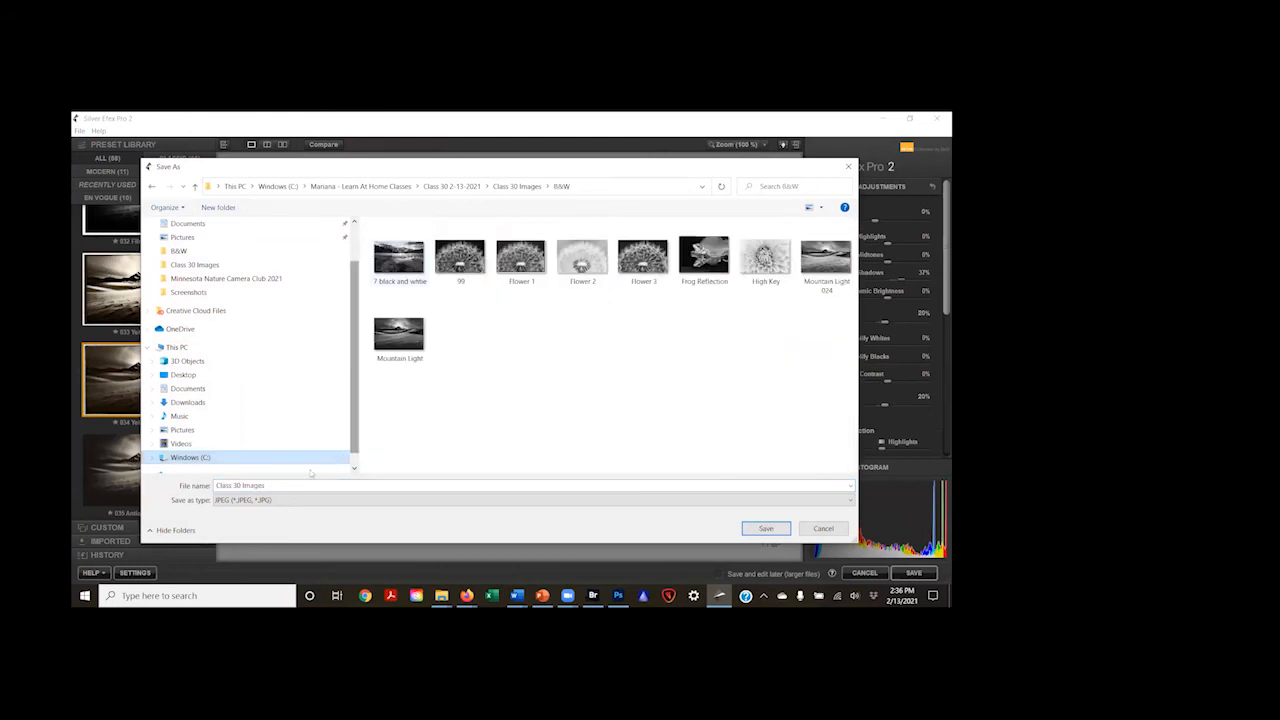
click(398, 335)
click(288, 485)
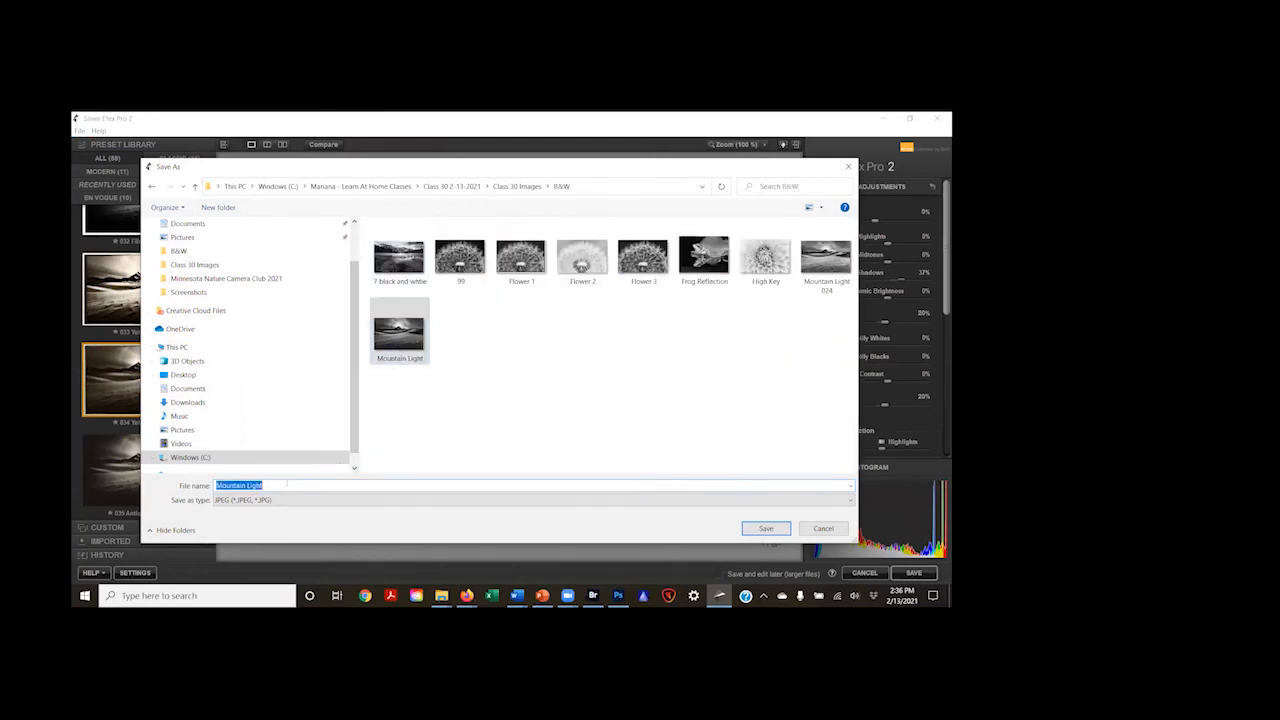
key(BackSpace)
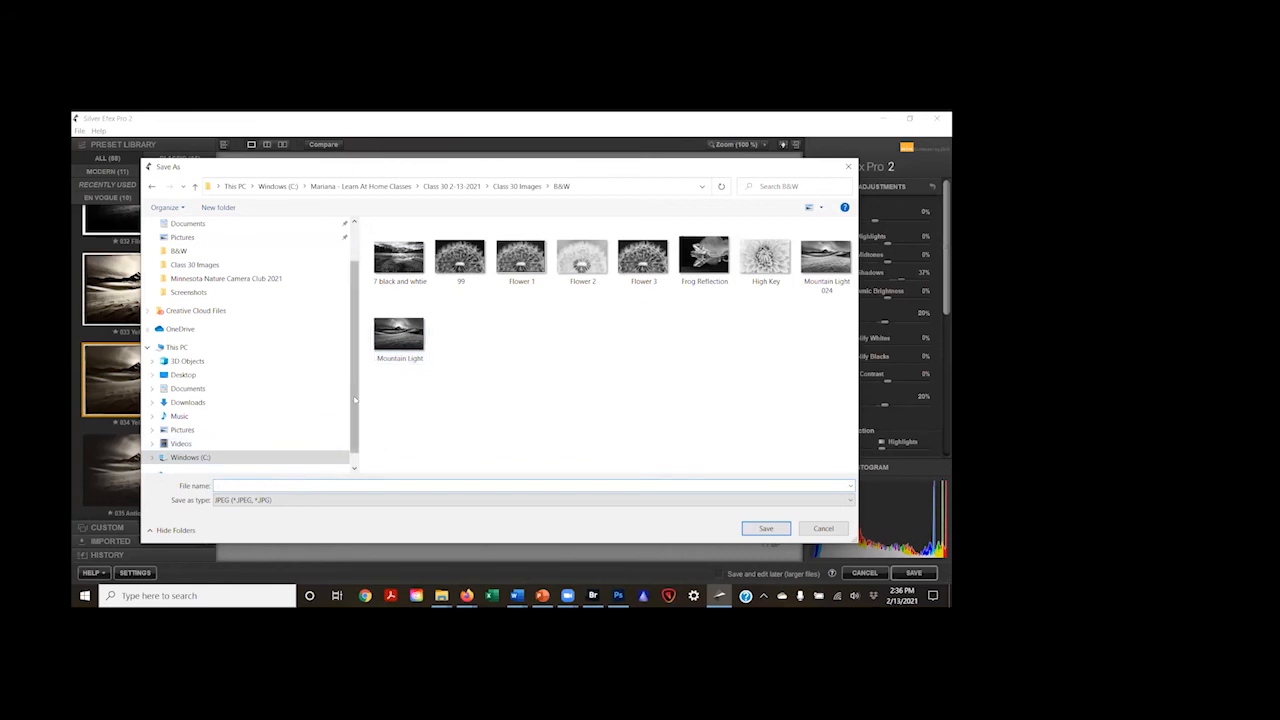
click(387, 342)
click(346, 485)
click(334, 485)
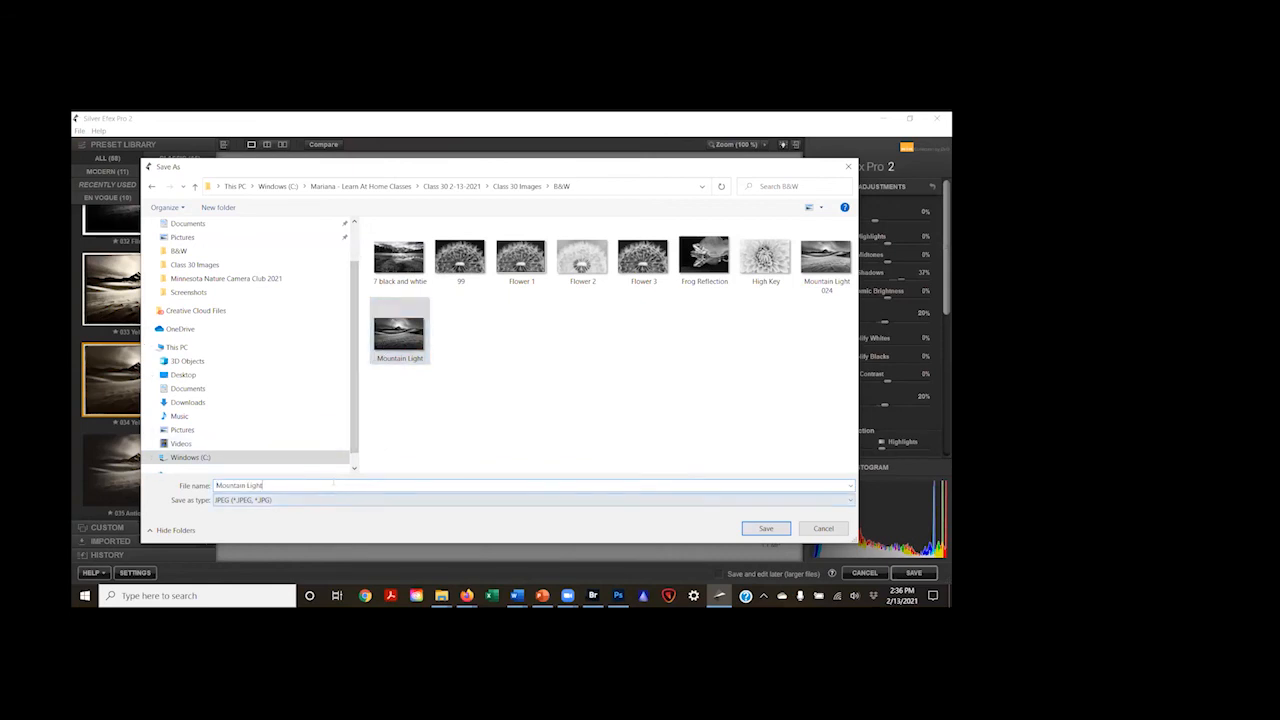
text(3)
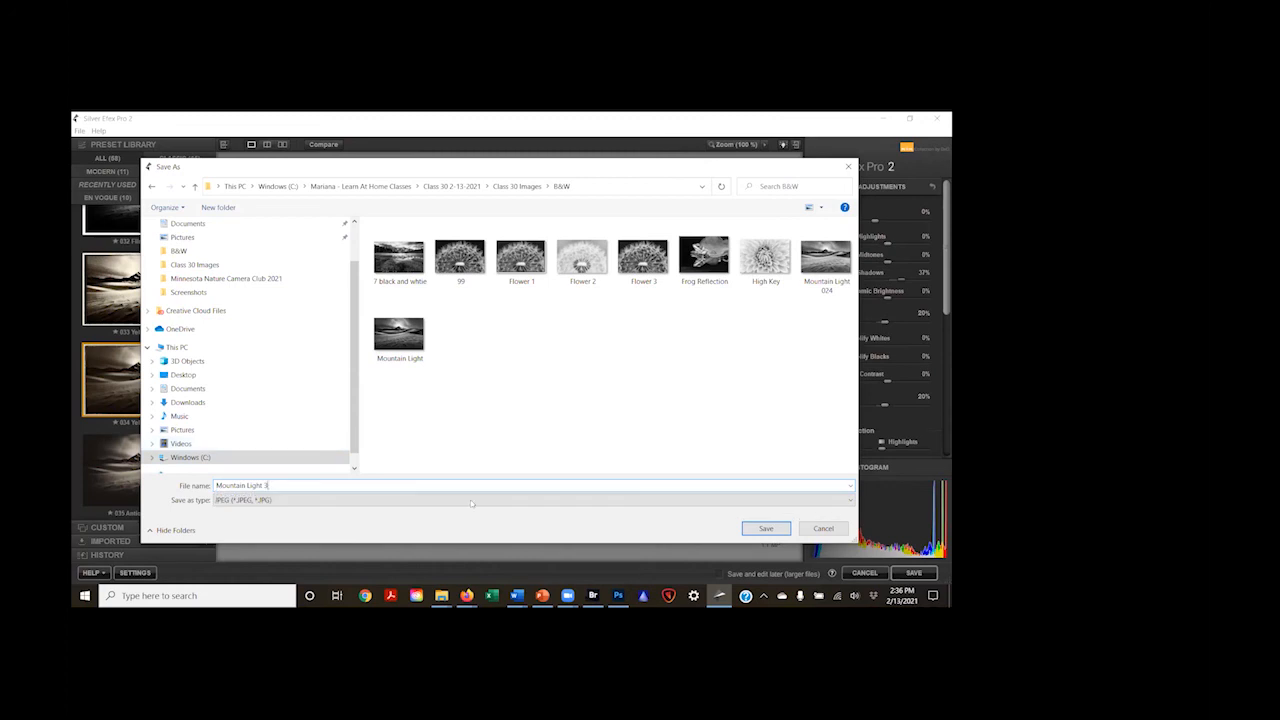
click(763, 531)
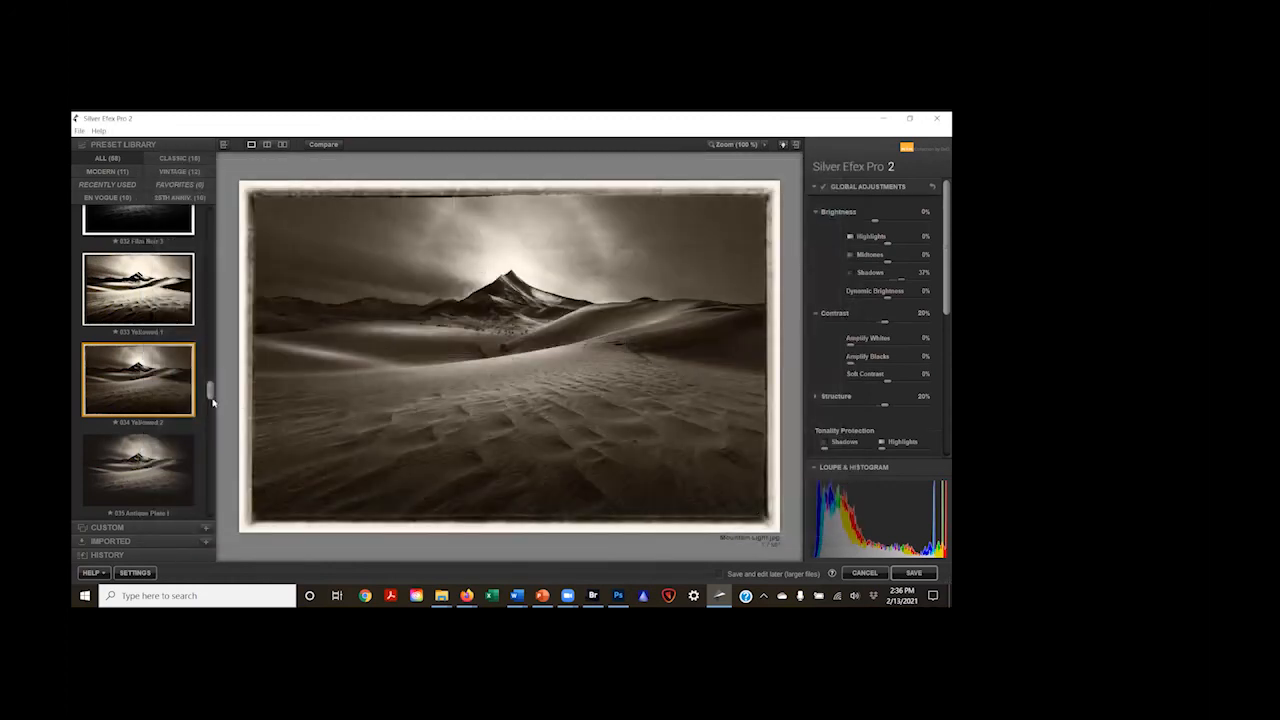
Step: Try the 035 Antique Plate I preset on the mountain image, and apply 036 Antique Plate II instead
click(147, 445)
scroll(140, 450, down, 3)
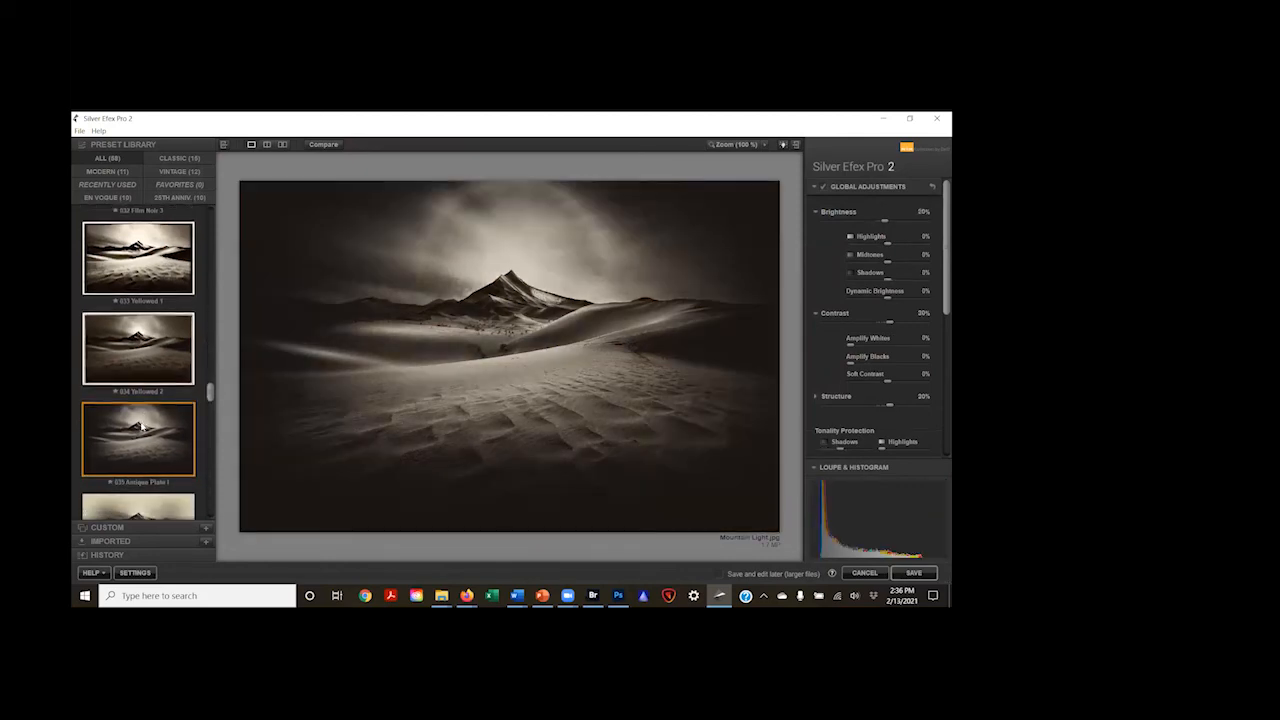
click(139, 425)
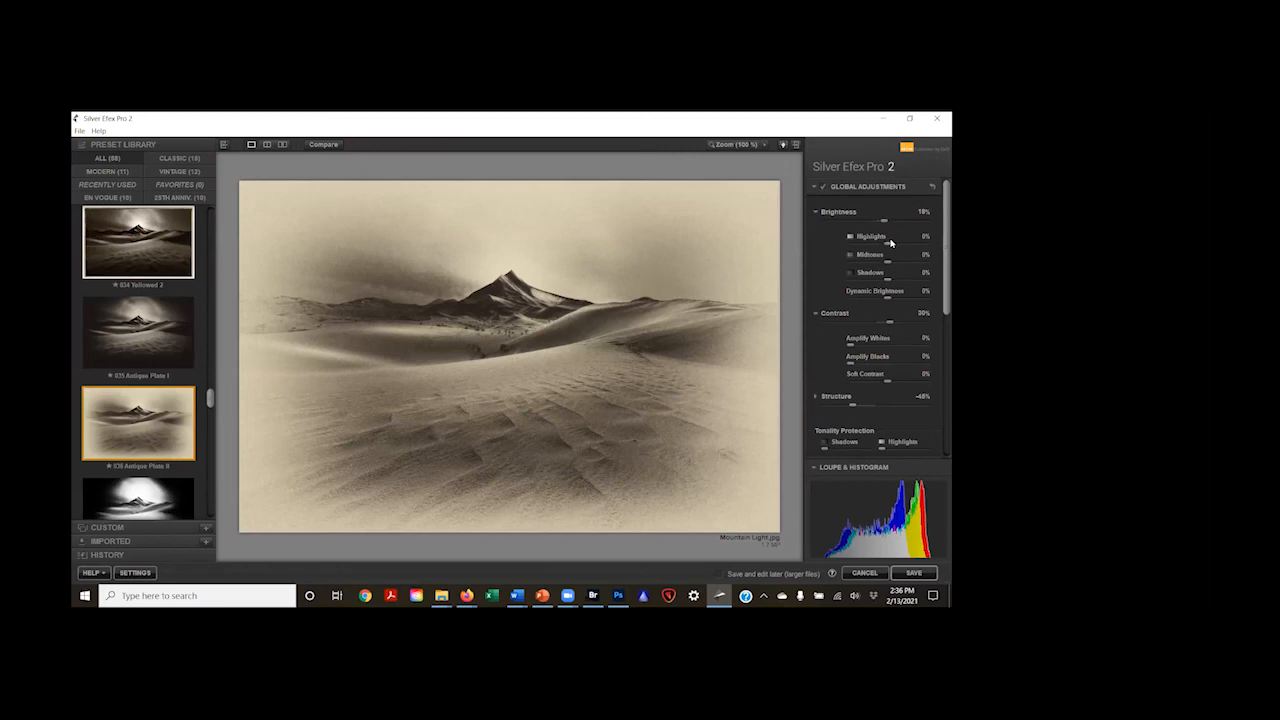
Step: Raise Highlights to about 48%, set Midtones to 22% and Contrast to -23%, and set Amplify Blacks to 34%
drag(888, 243, 907, 245)
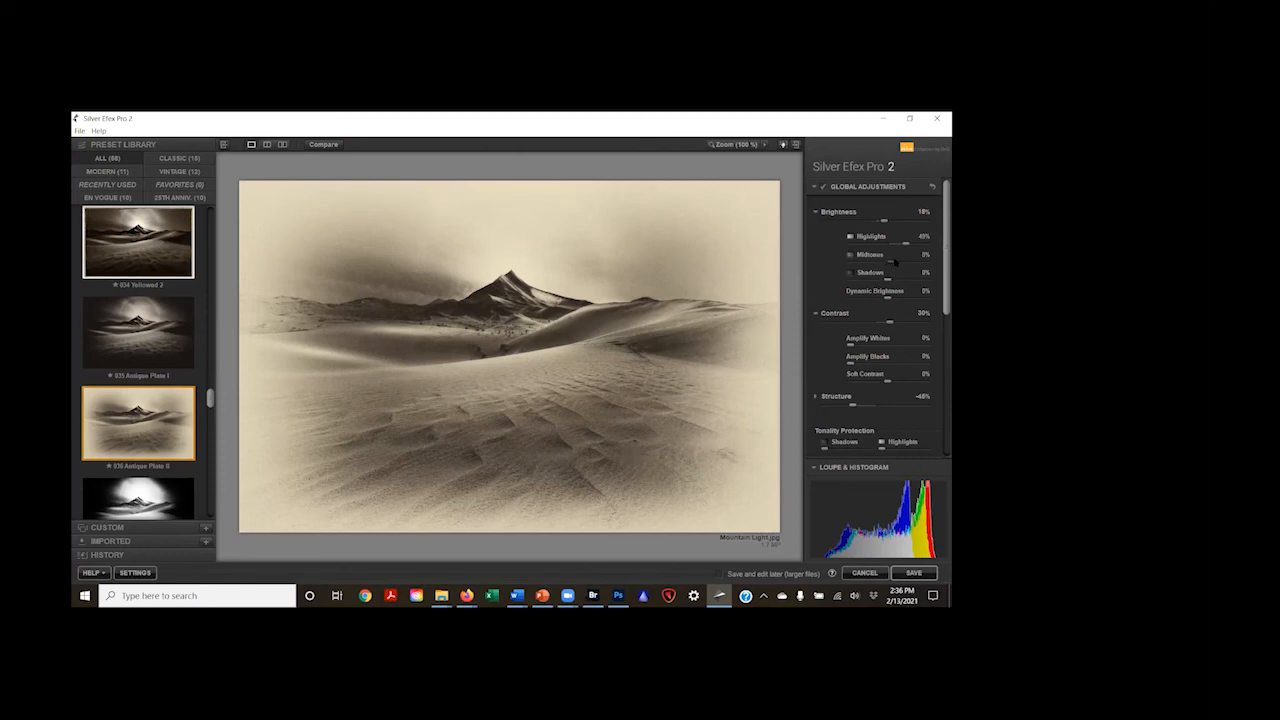
drag(895, 262, 898, 263)
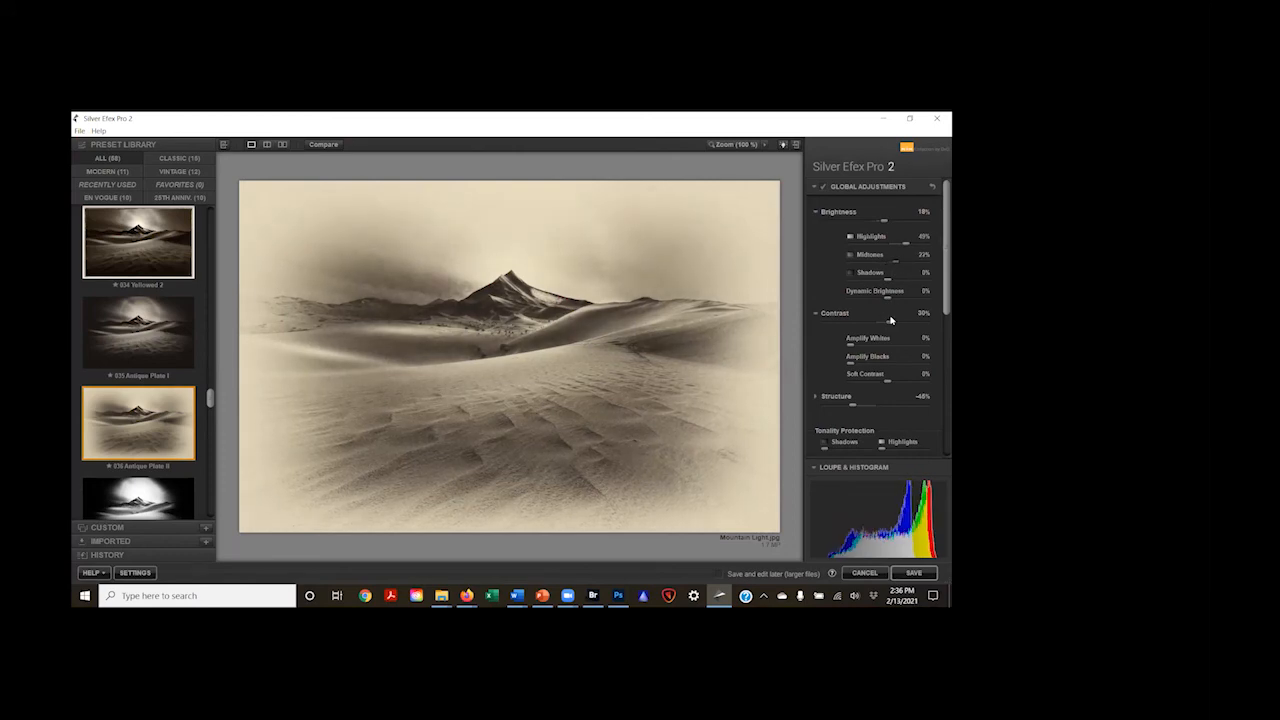
mouse_move(891, 323)
mouse_down()
mouse_move(851, 325)
mouse_move(866, 324)
mouse_up()
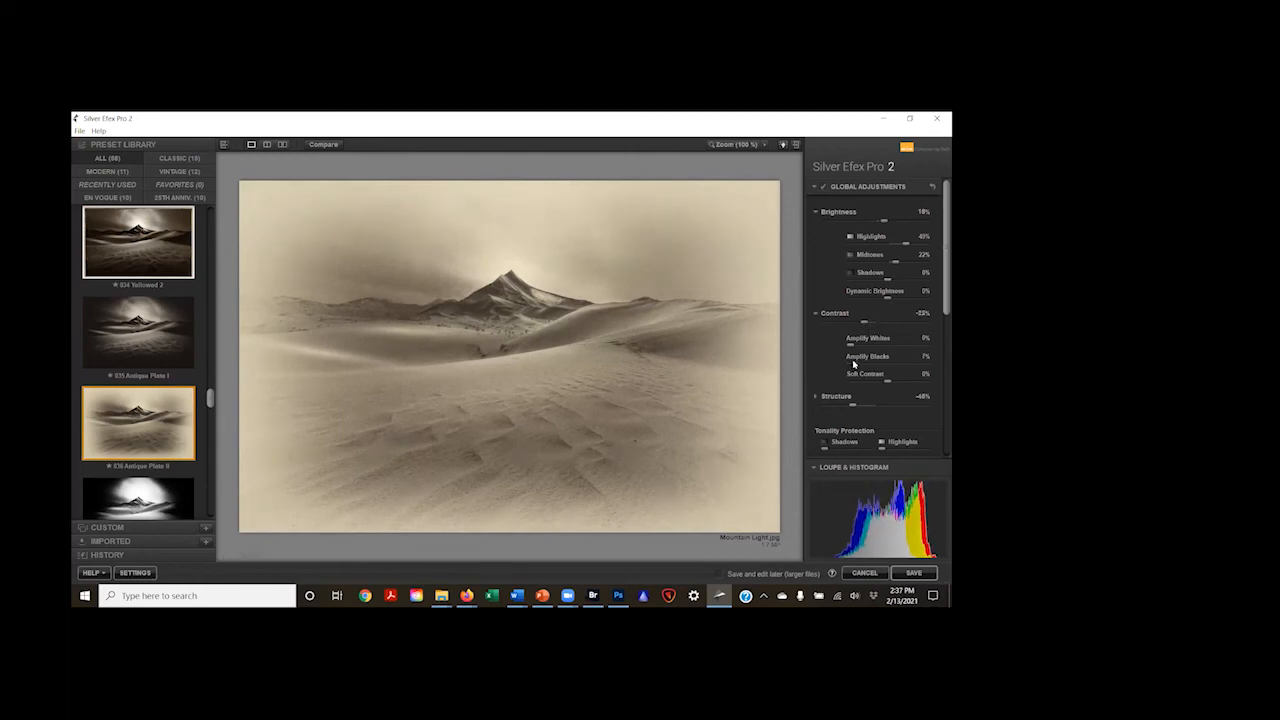
drag(853, 364, 874, 371)
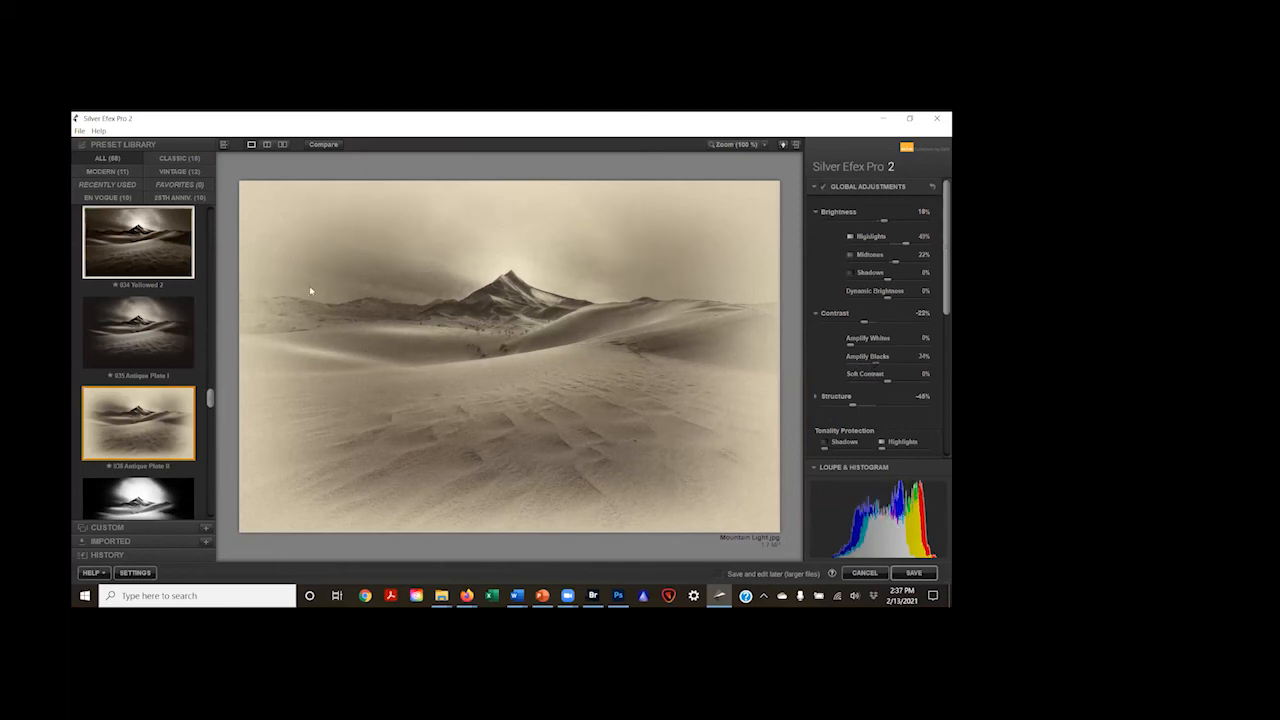
Step: Save the antique-plate version in the B&W folder as Mountain Light 4
click(80, 131)
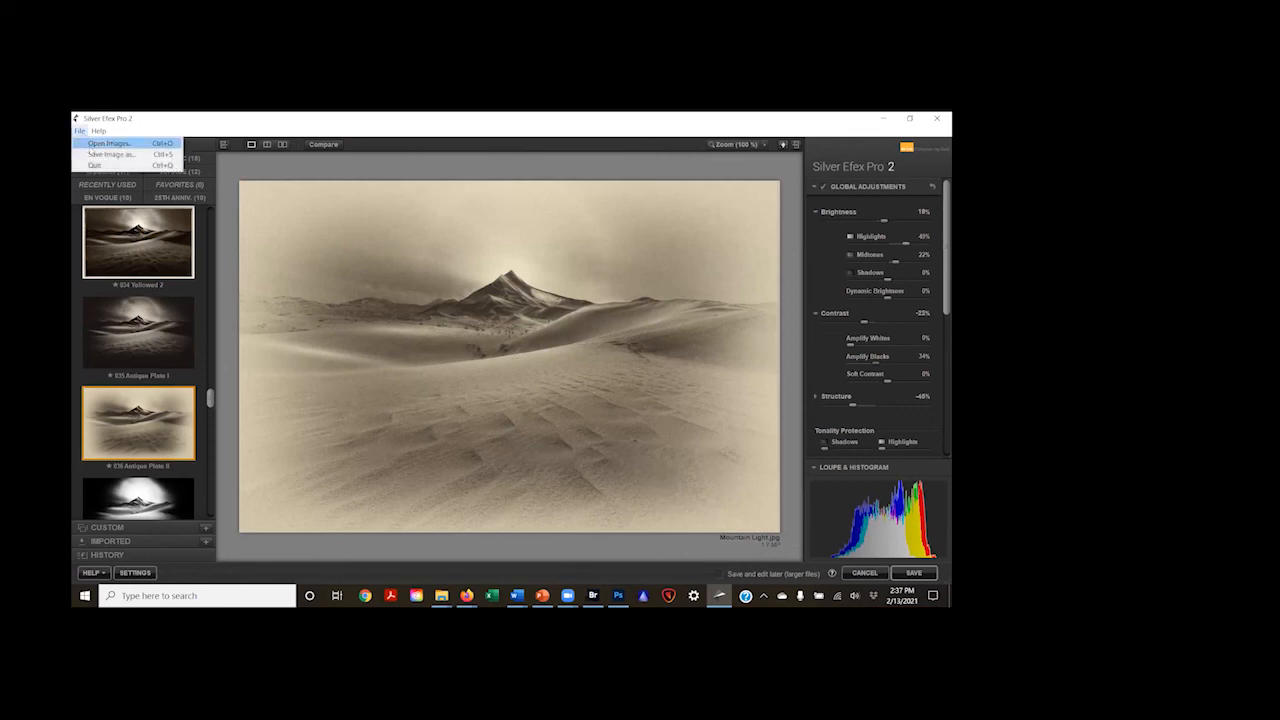
click(94, 157)
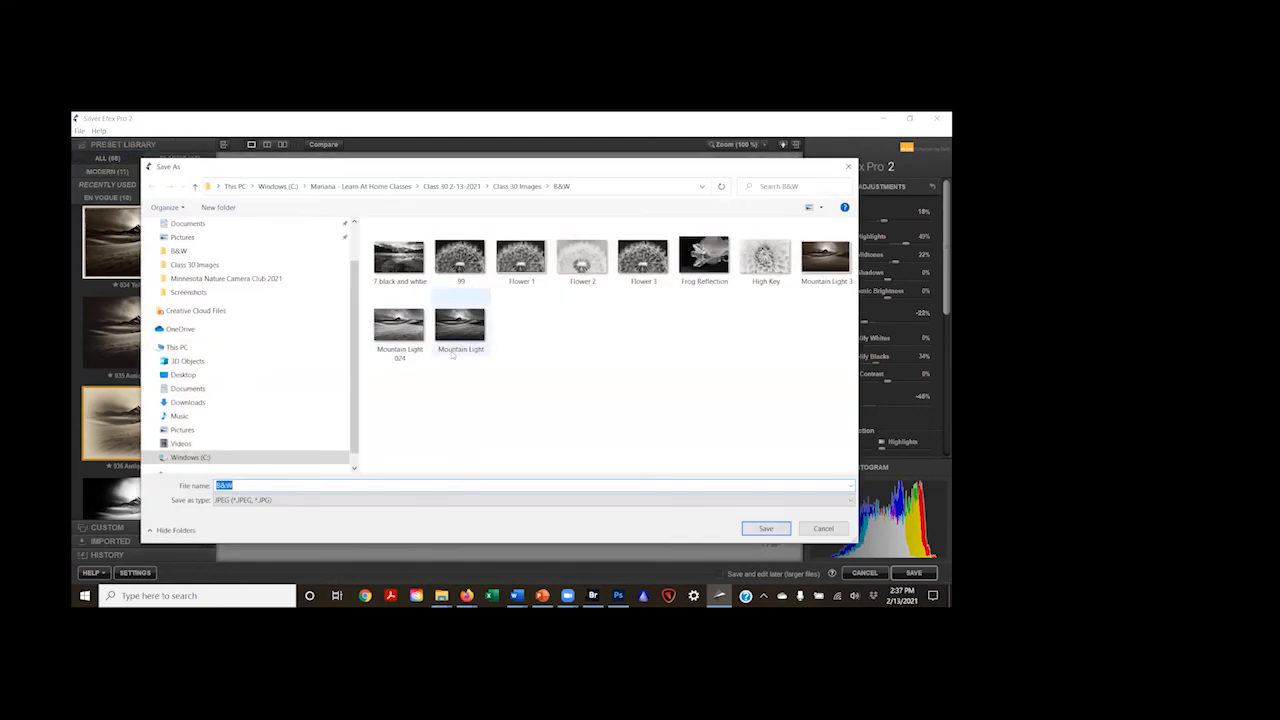
click(805, 275)
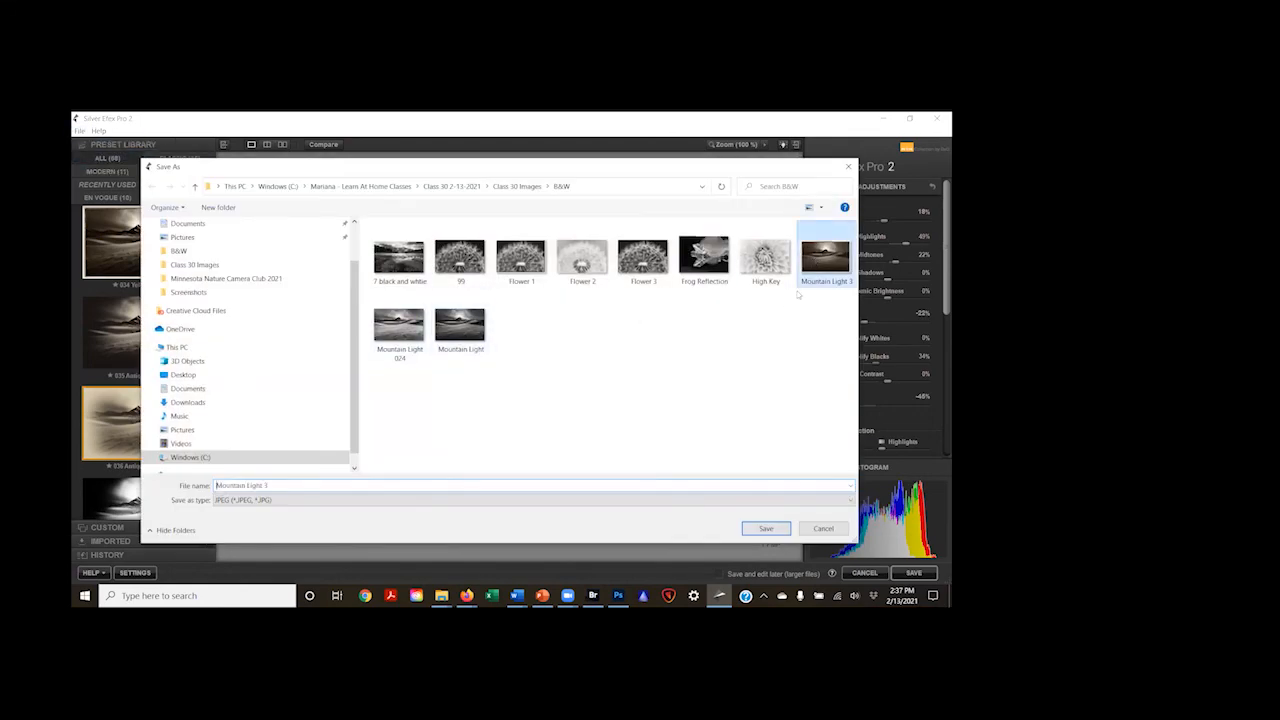
double_click(288, 486)
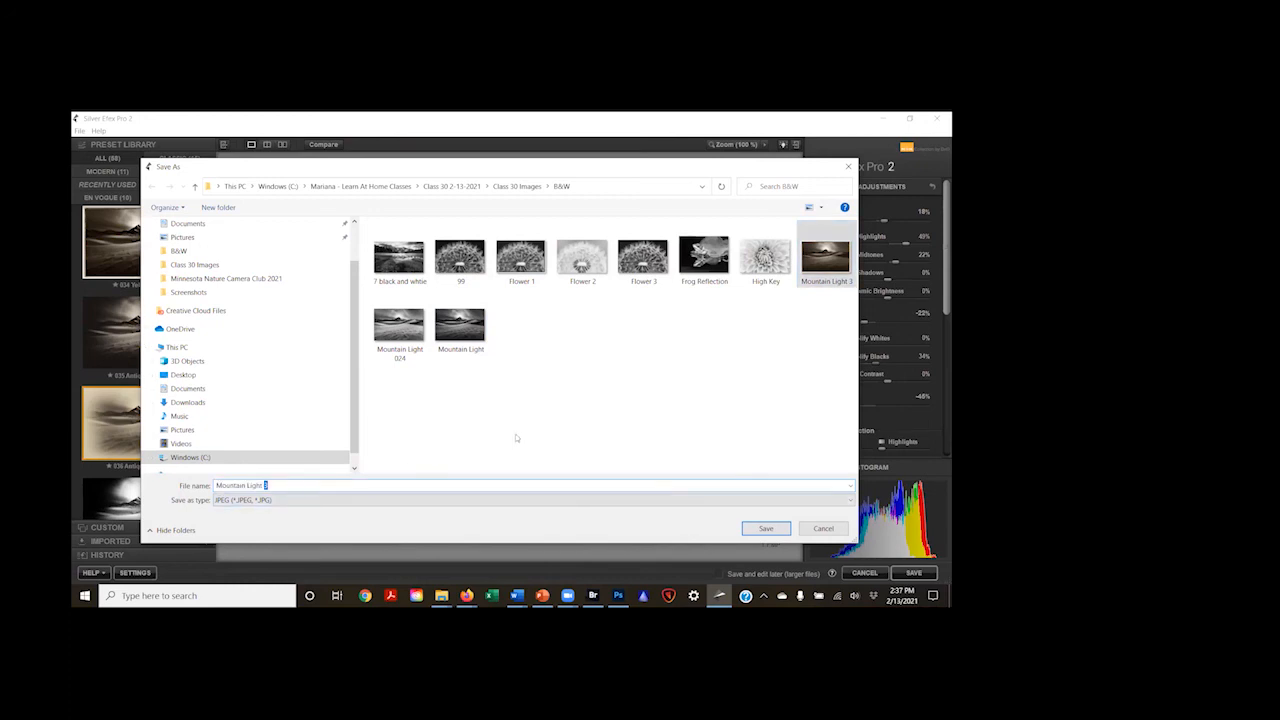
text(4)
click(766, 528)
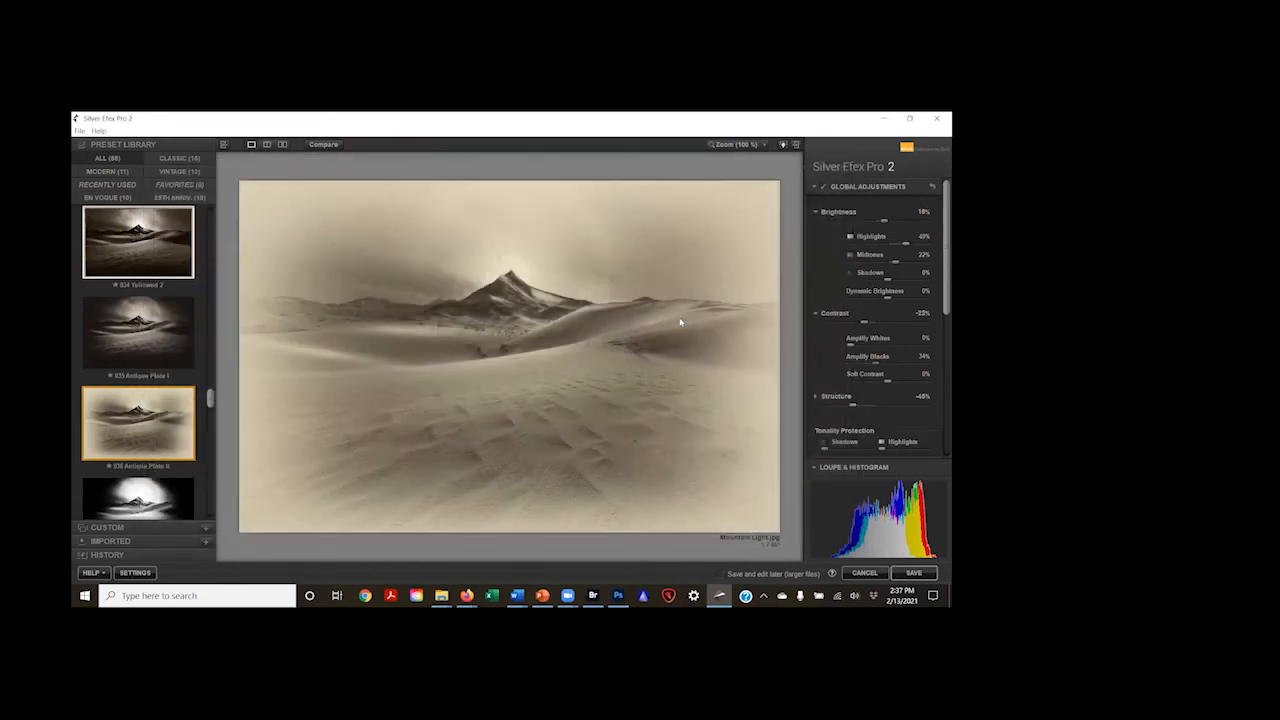
Step: Compare the 041 Highlight Fade and 042 Intensifier presets on the mountain image, and keep 041 Highlight Fade
mouse_move(834, 550)
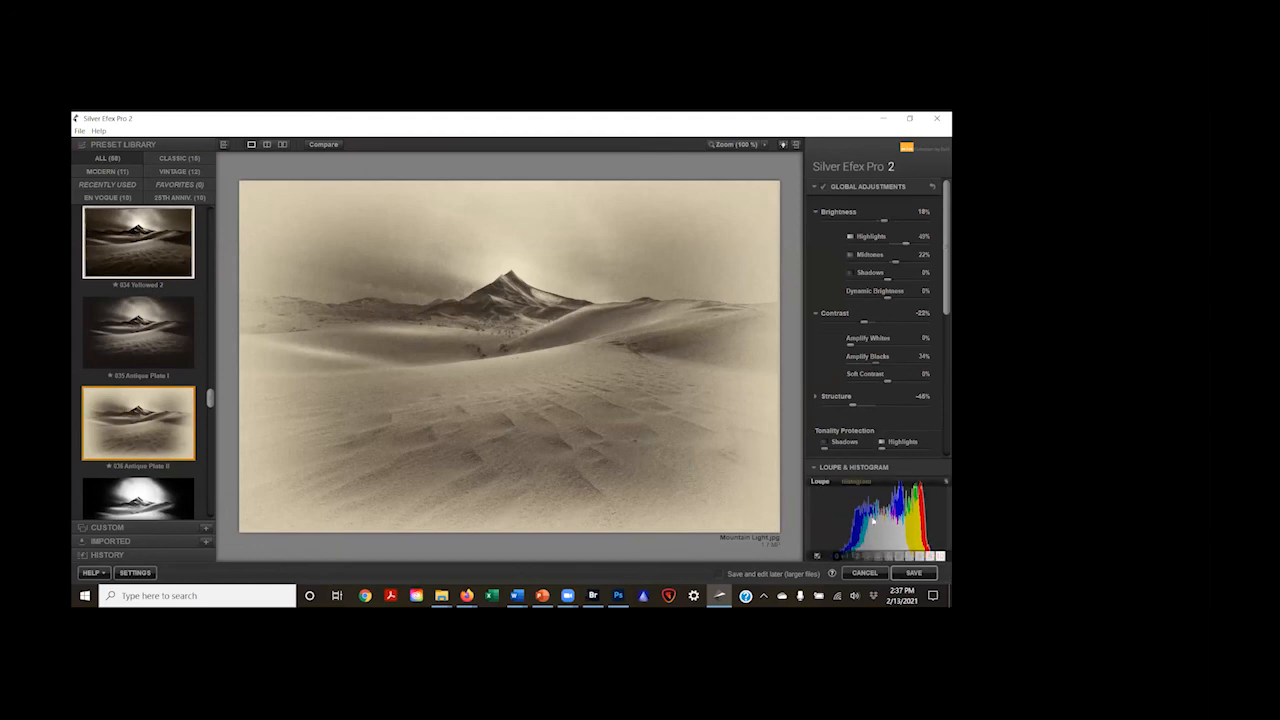
scroll(180, 420, down, 5)
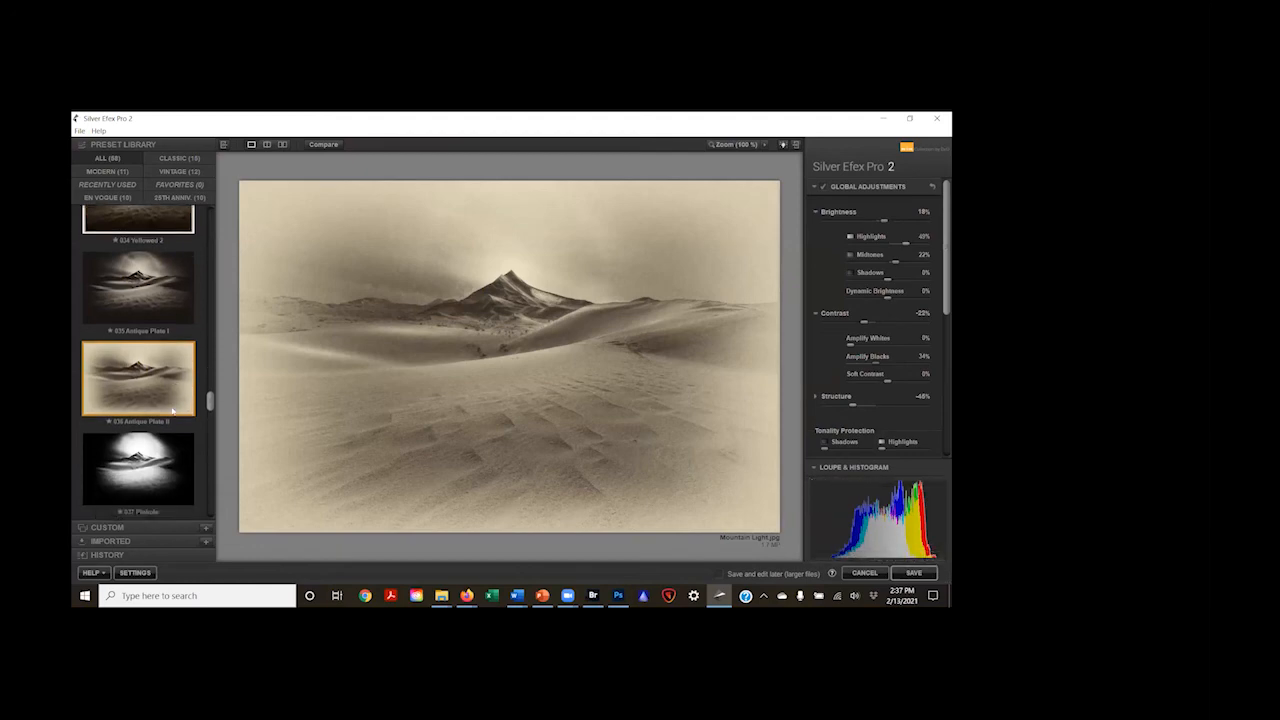
scroll(172, 400, down, 2)
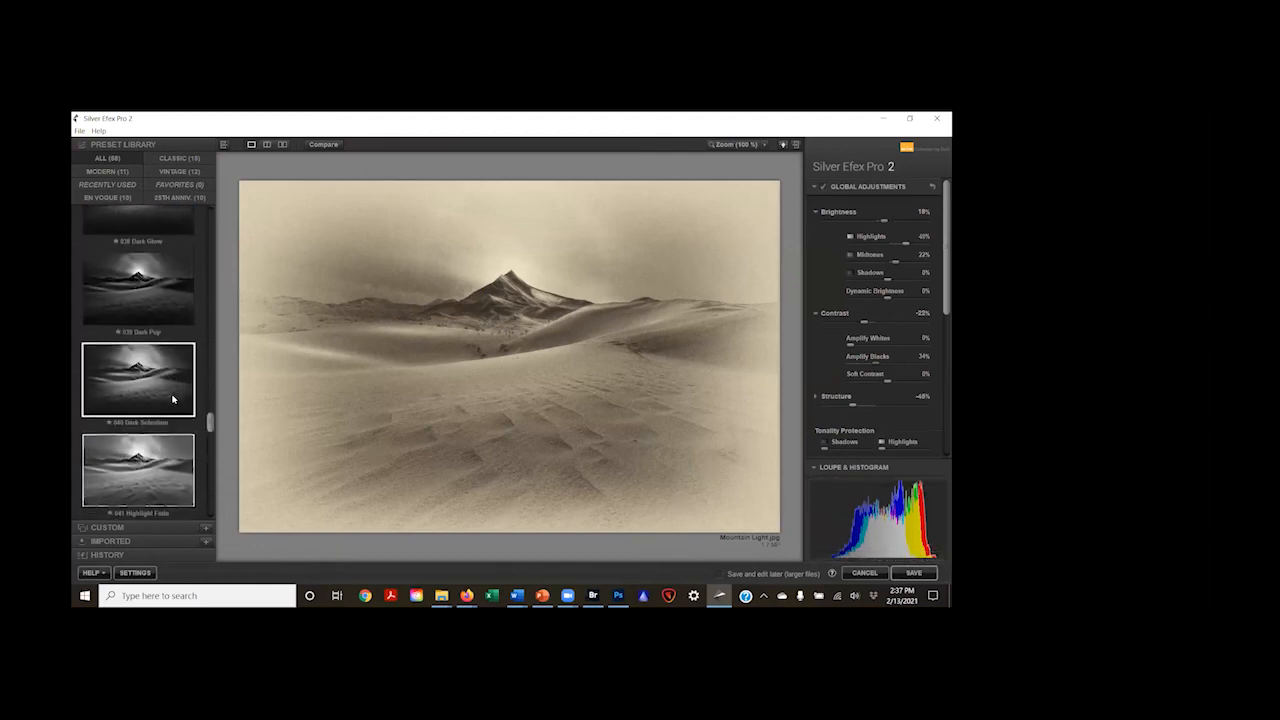
click(162, 418)
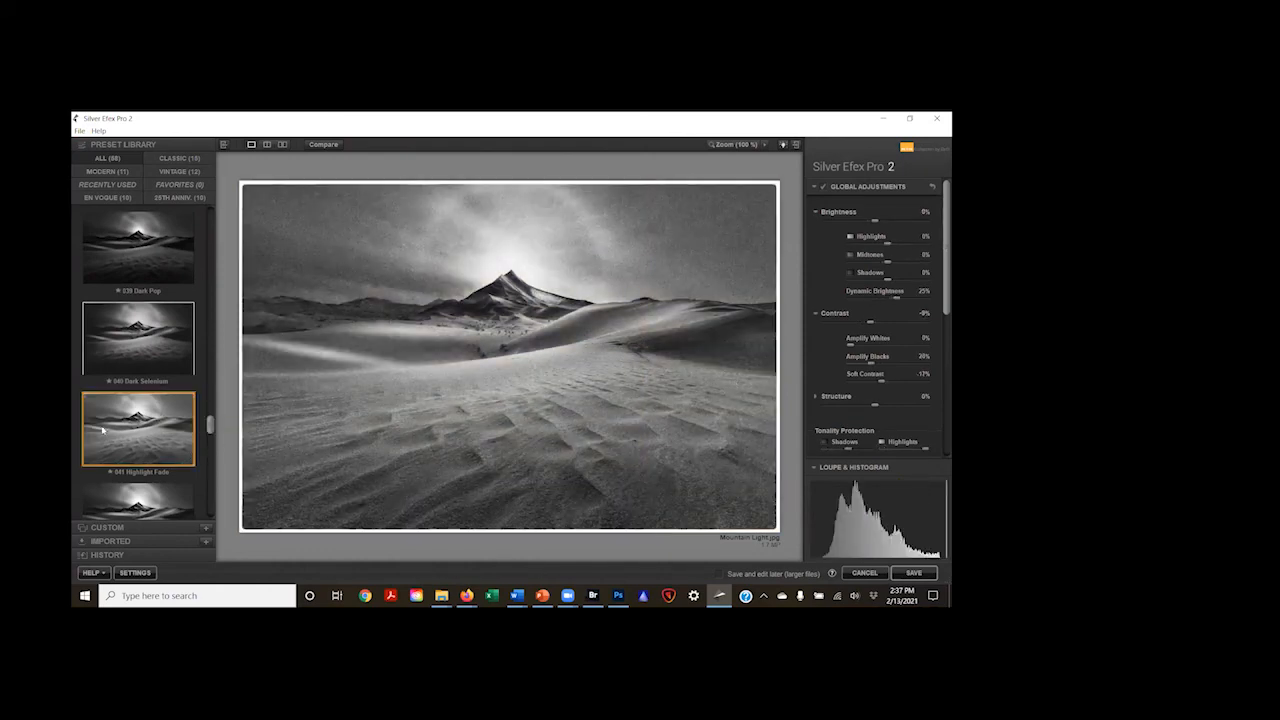
scroll(138, 400, down, 2)
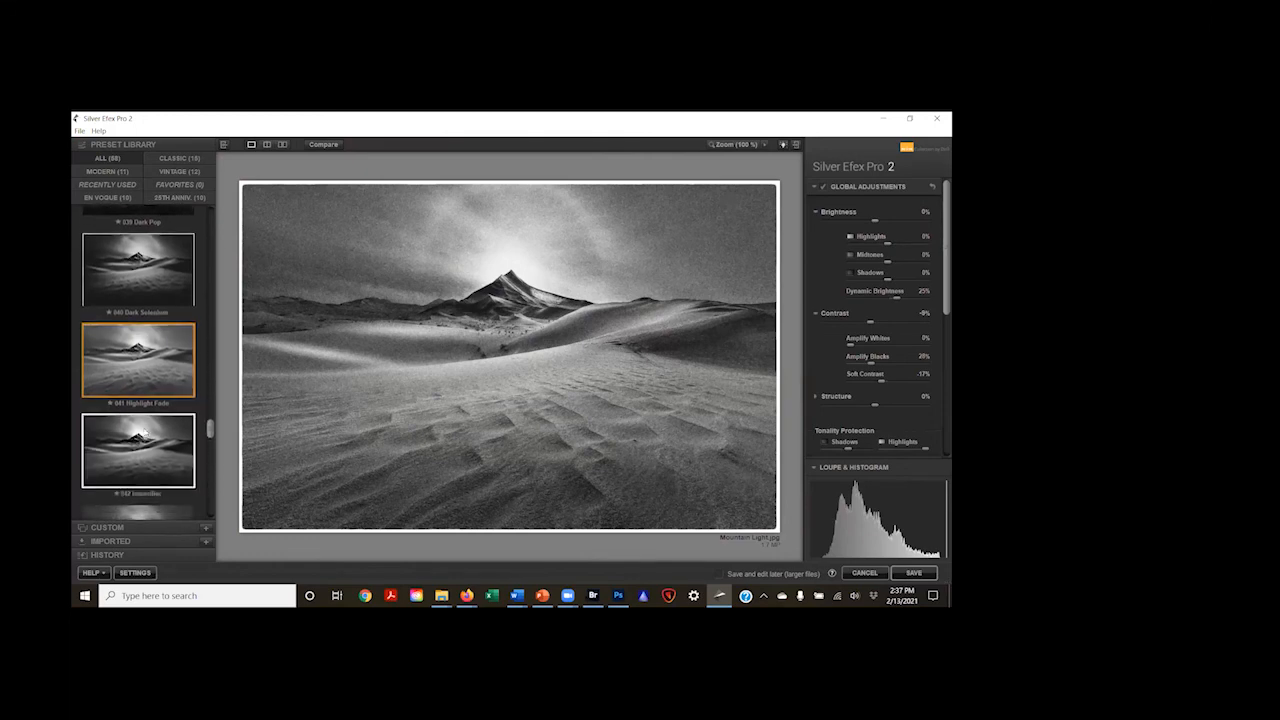
click(140, 440)
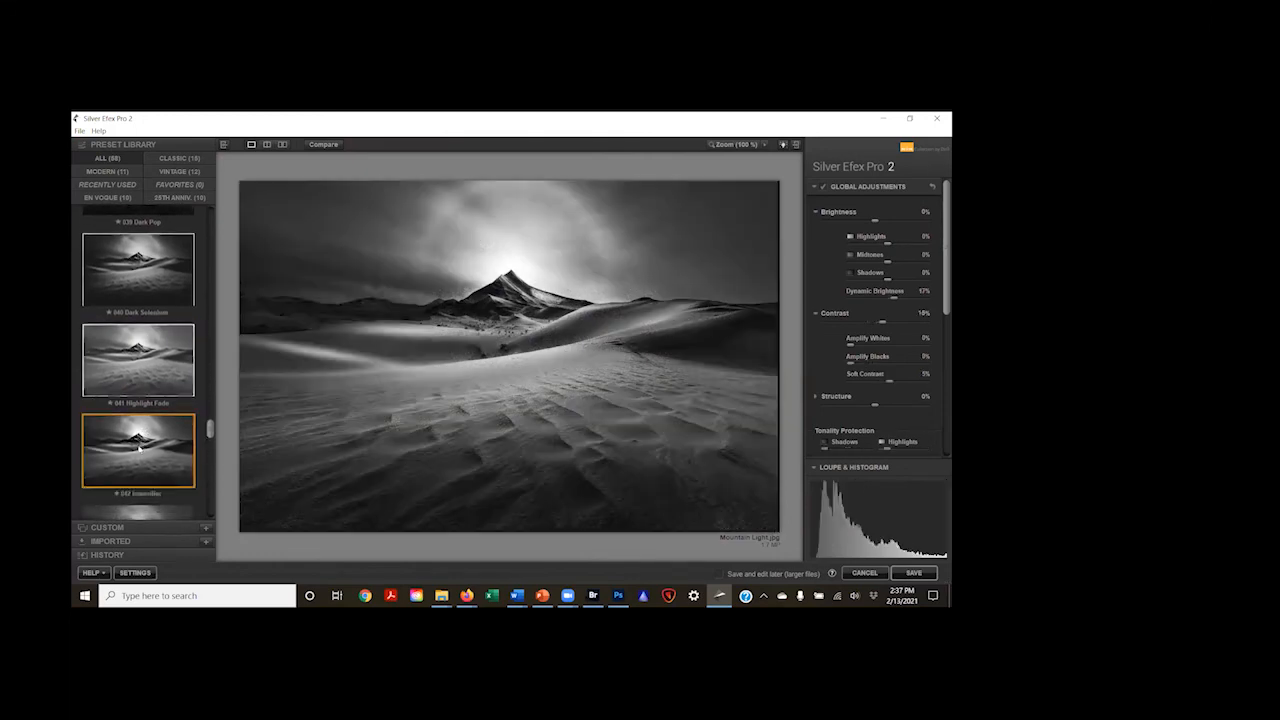
click(155, 358)
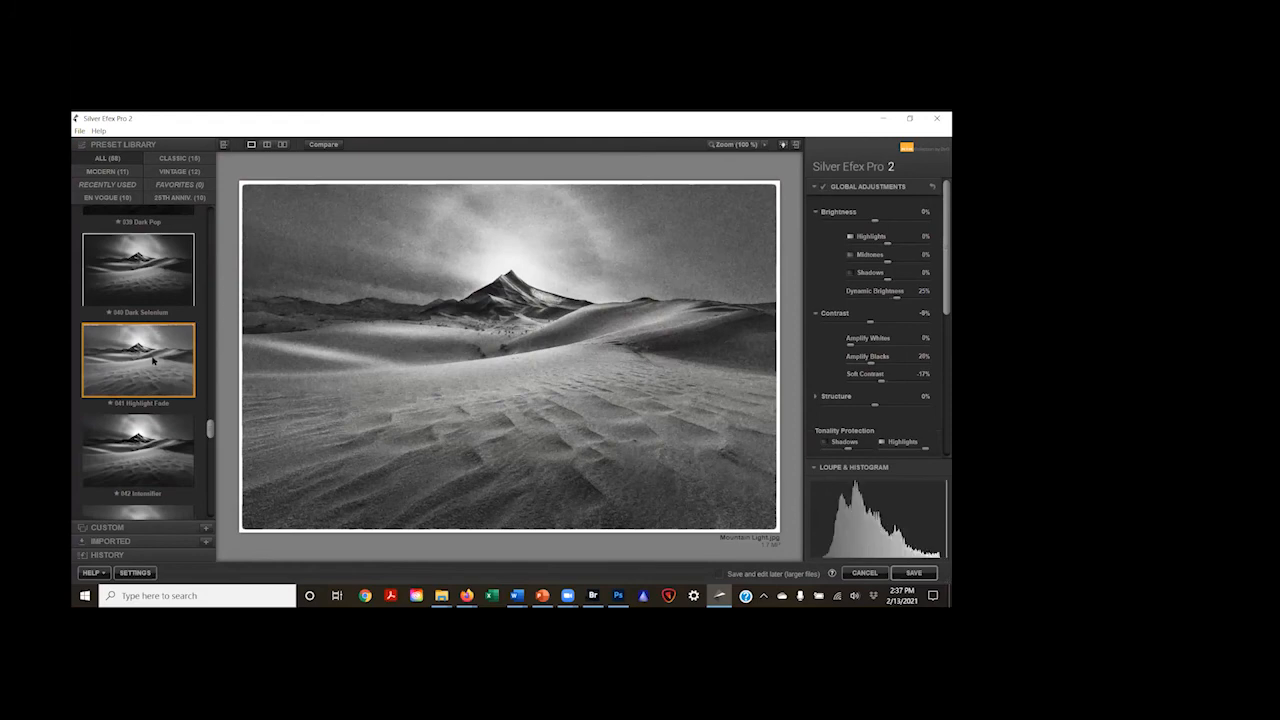
Step: Refine the Highlight Fade look with Contrast at 23% and Shadows at 43%
mouse_move(938, 520)
drag(873, 323, 885, 323)
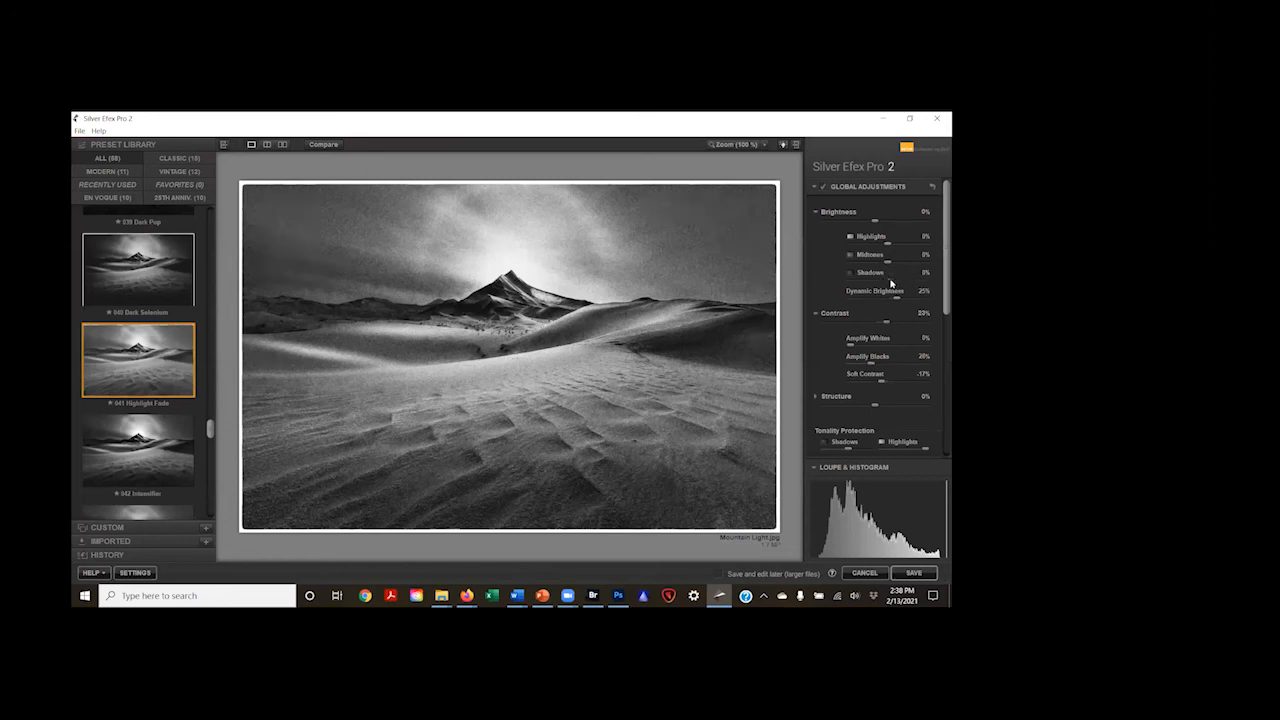
drag(891, 284, 899, 286)
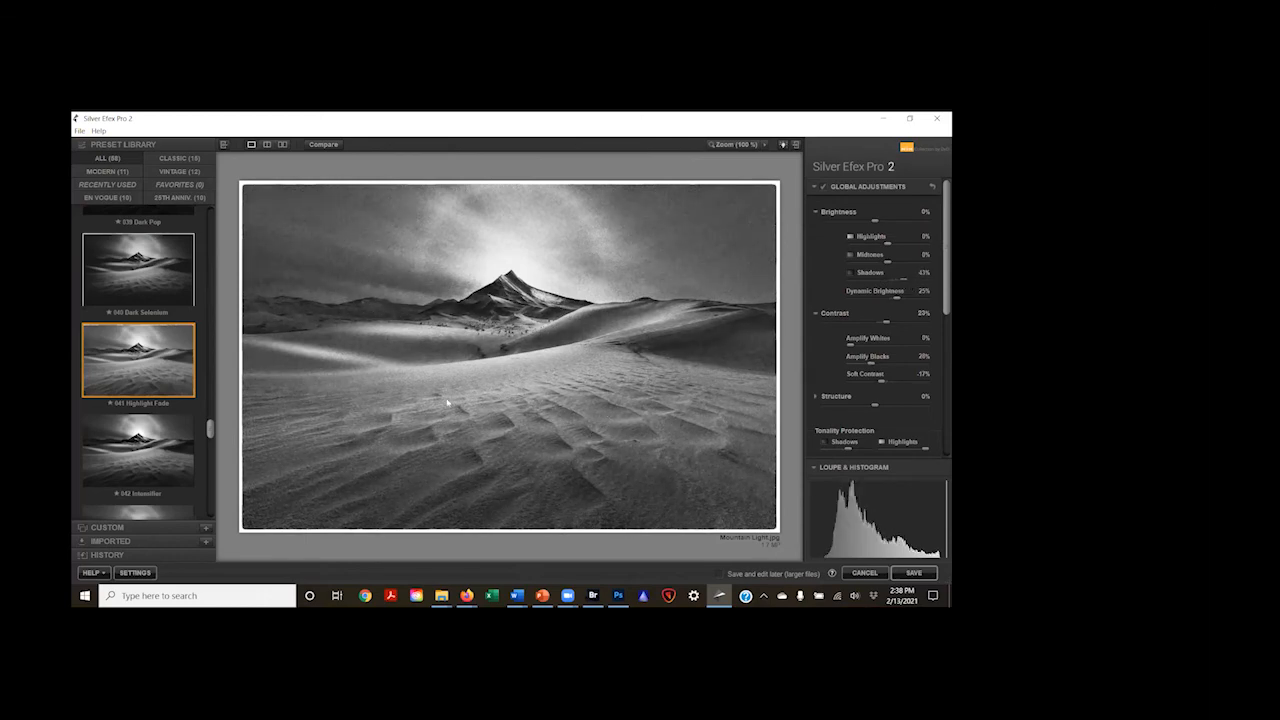
Step: Save the Highlight Fade version in the B&W folder as Mountain Light 5
click(79, 131)
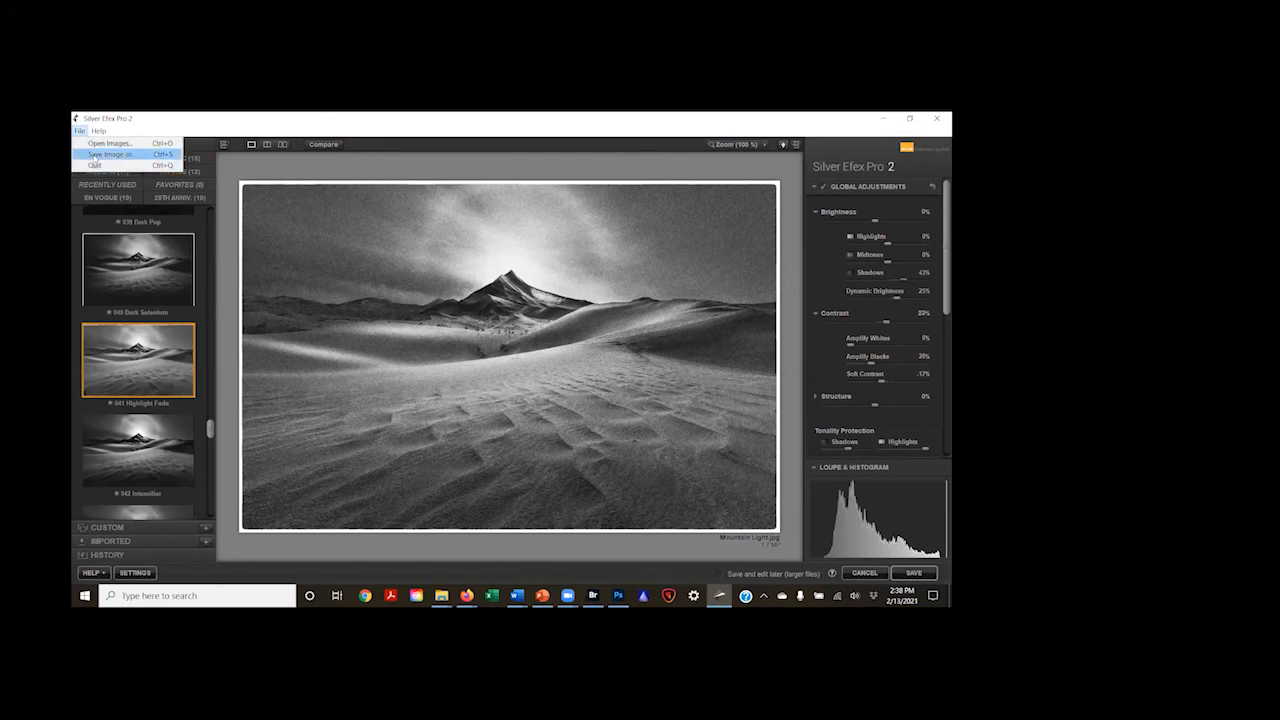
click(95, 156)
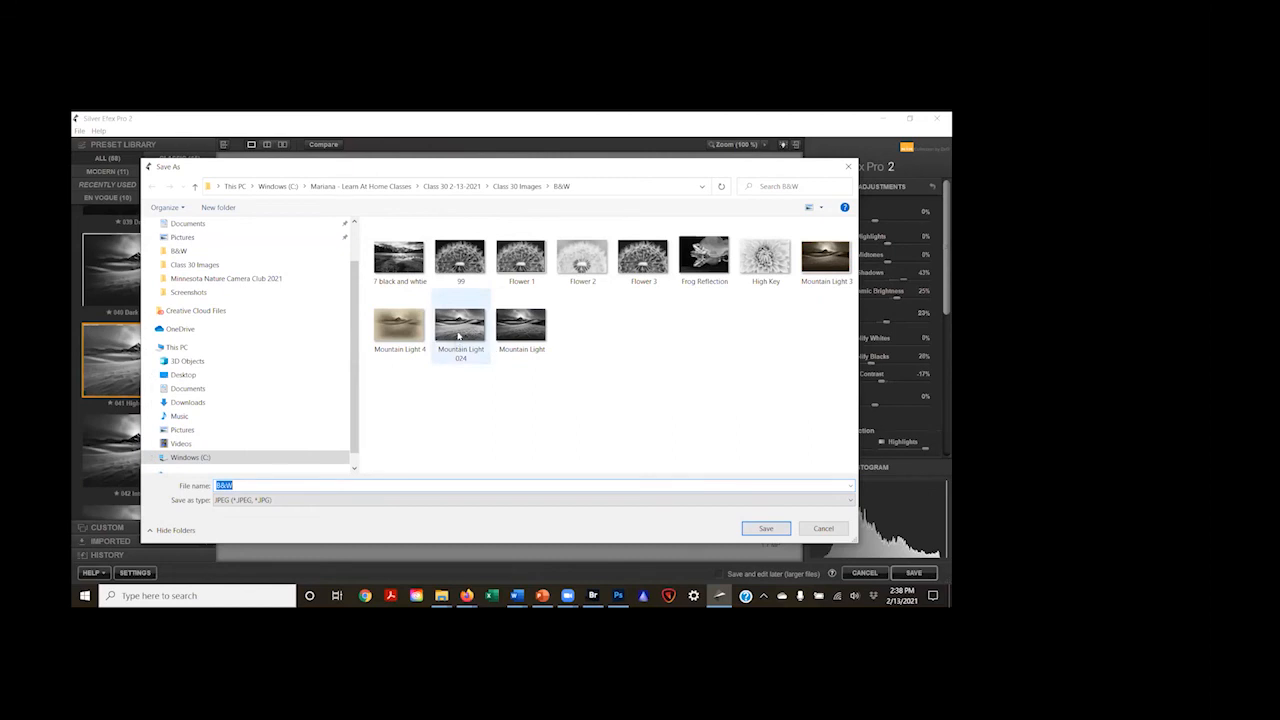
click(403, 332)
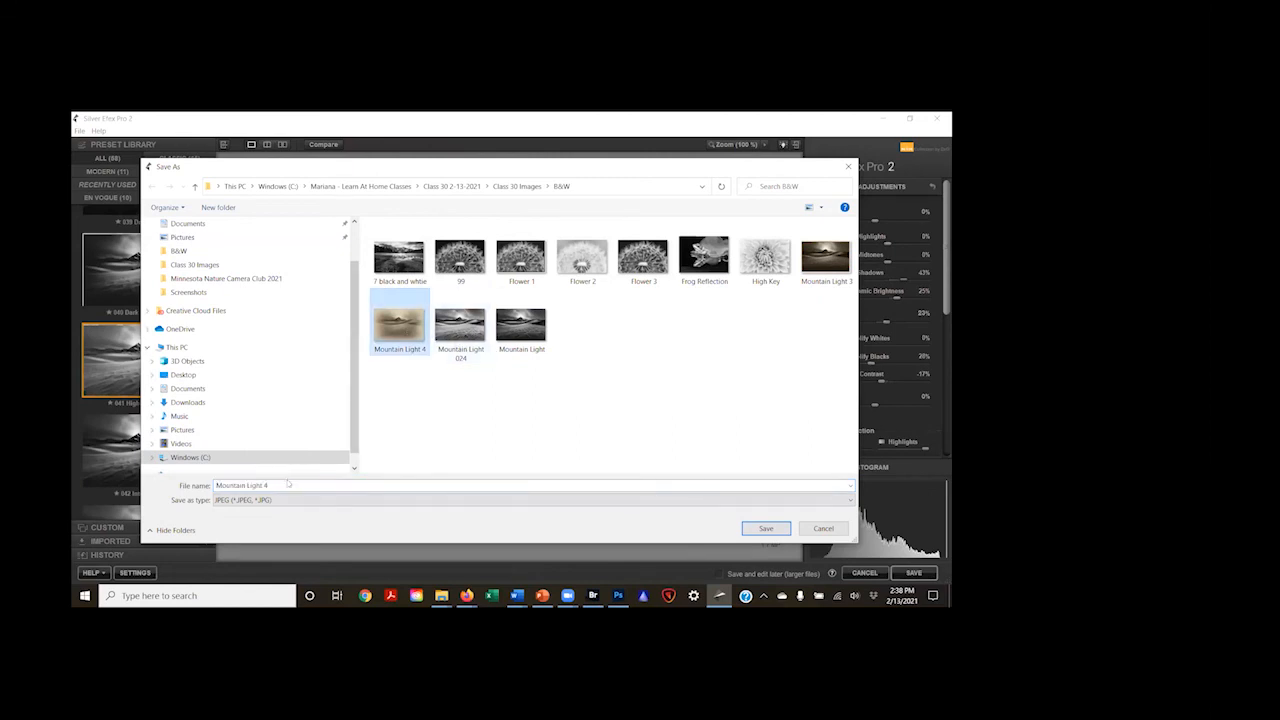
click(286, 485)
key(BackSpace)
text(5)
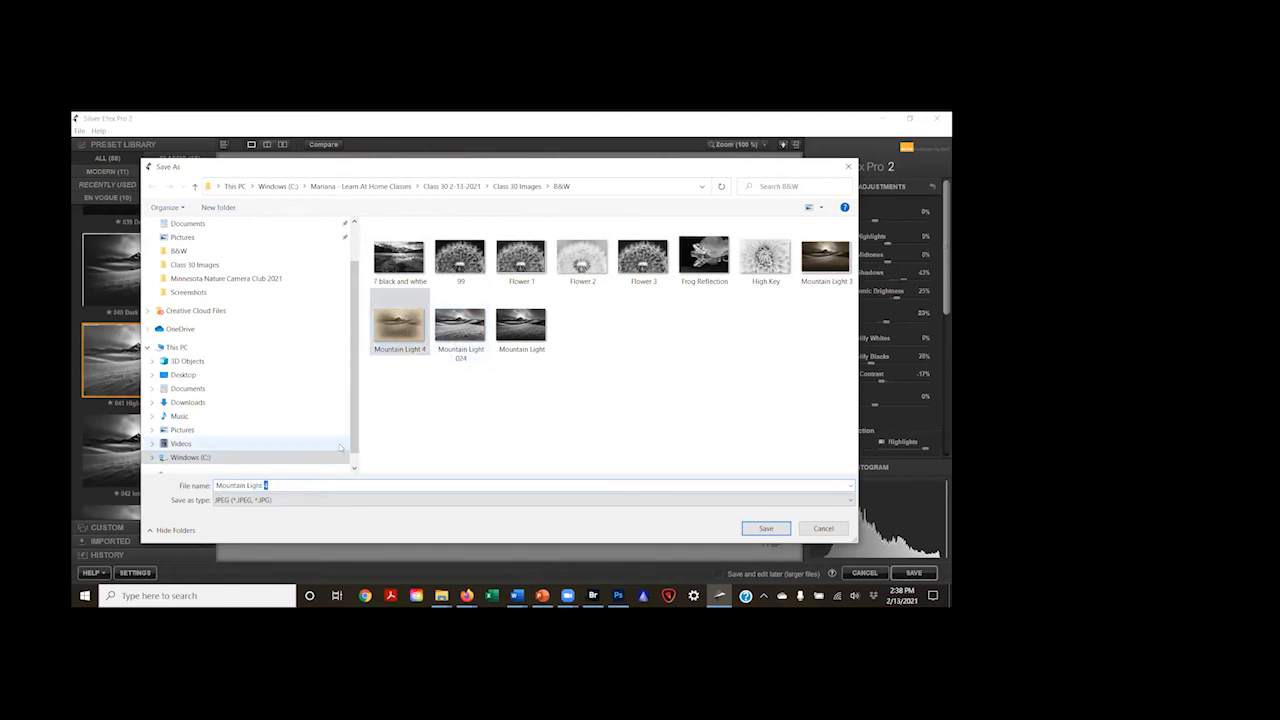
click(756, 528)
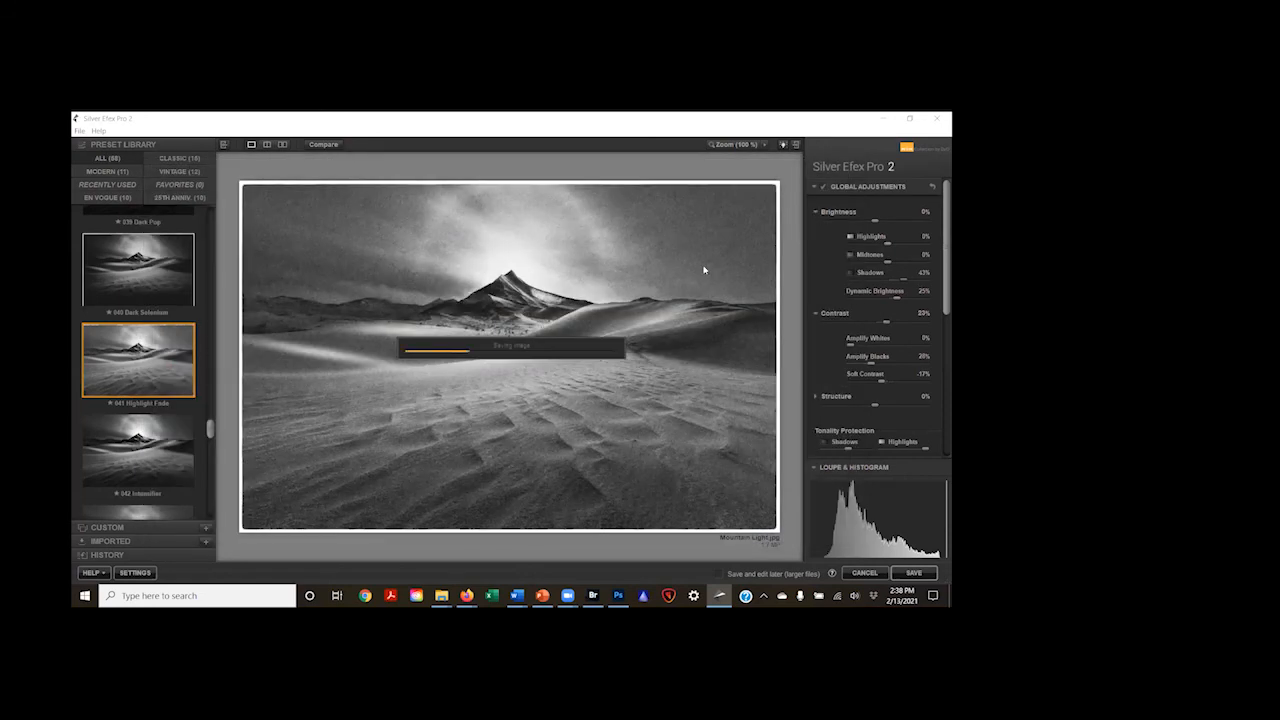
Step: Compare the 042 Intensifier, 043, 045 and 046 Subtle Glow presets on the mountain image
scroll(148, 425, down, 2)
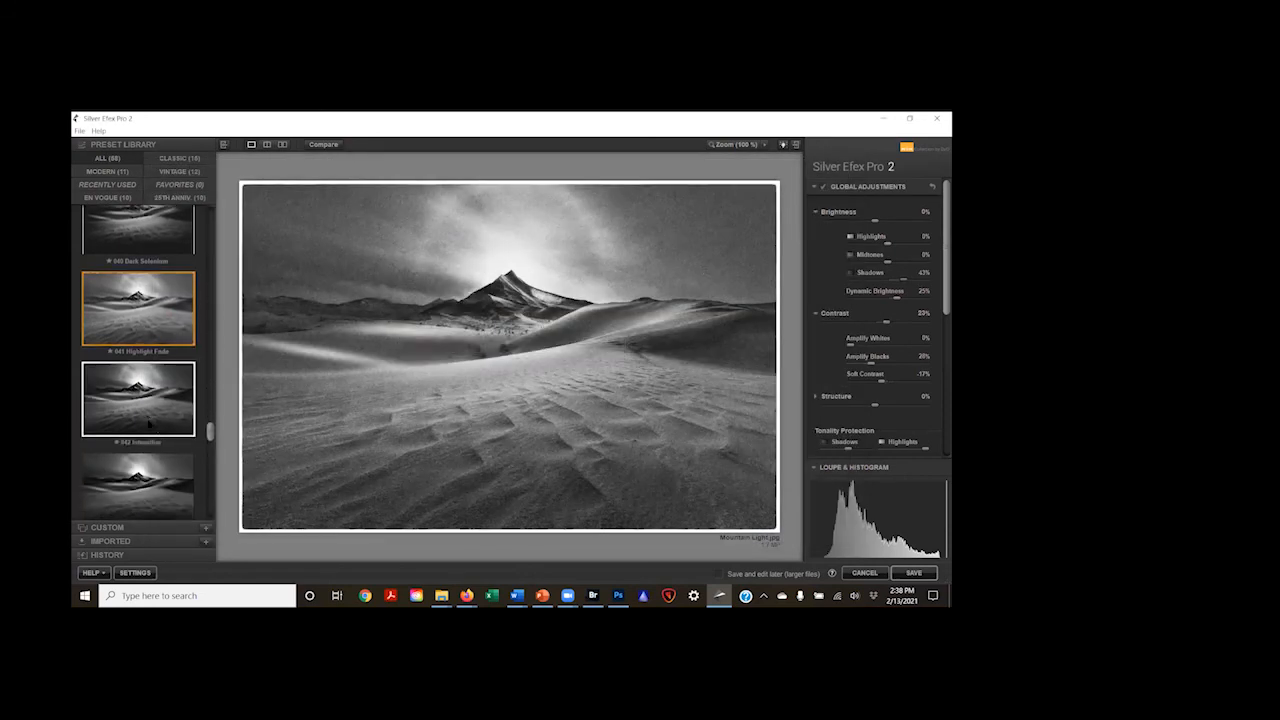
click(138, 394)
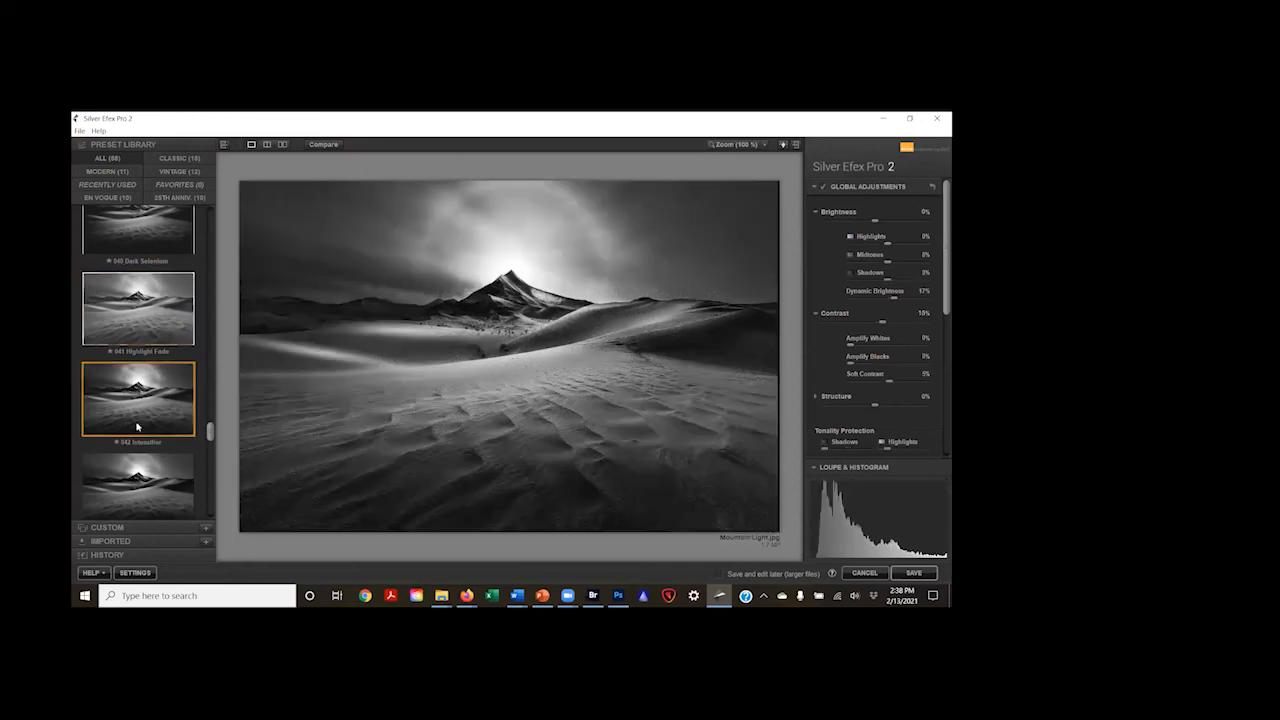
click(137, 480)
scroll(135, 440, down, 2)
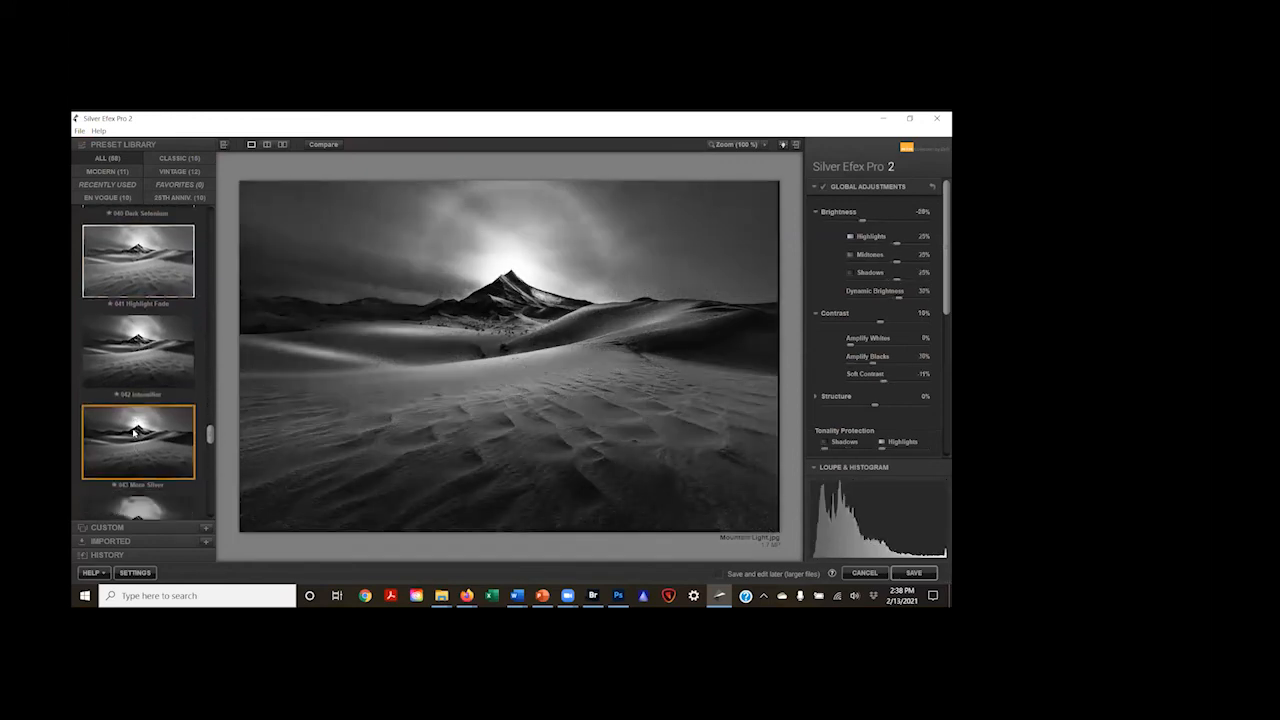
scroll(134, 432, down, 6)
click(129, 420)
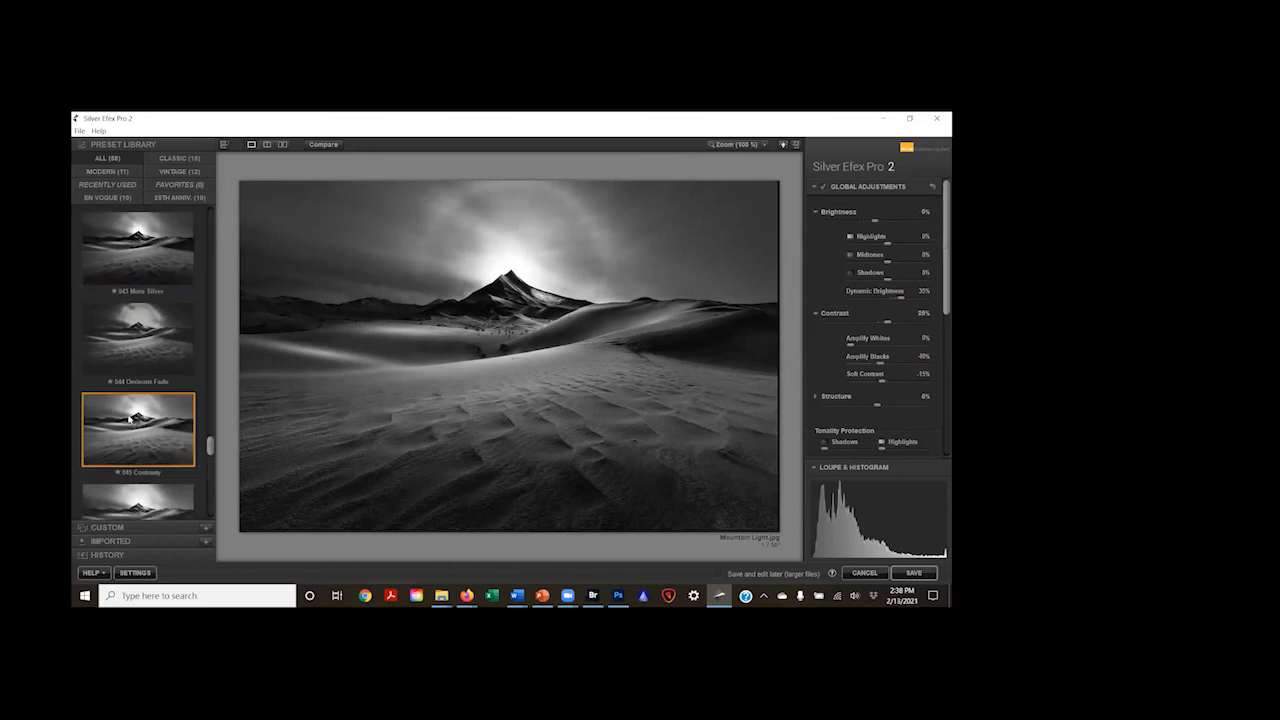
scroll(130, 415, down, 3)
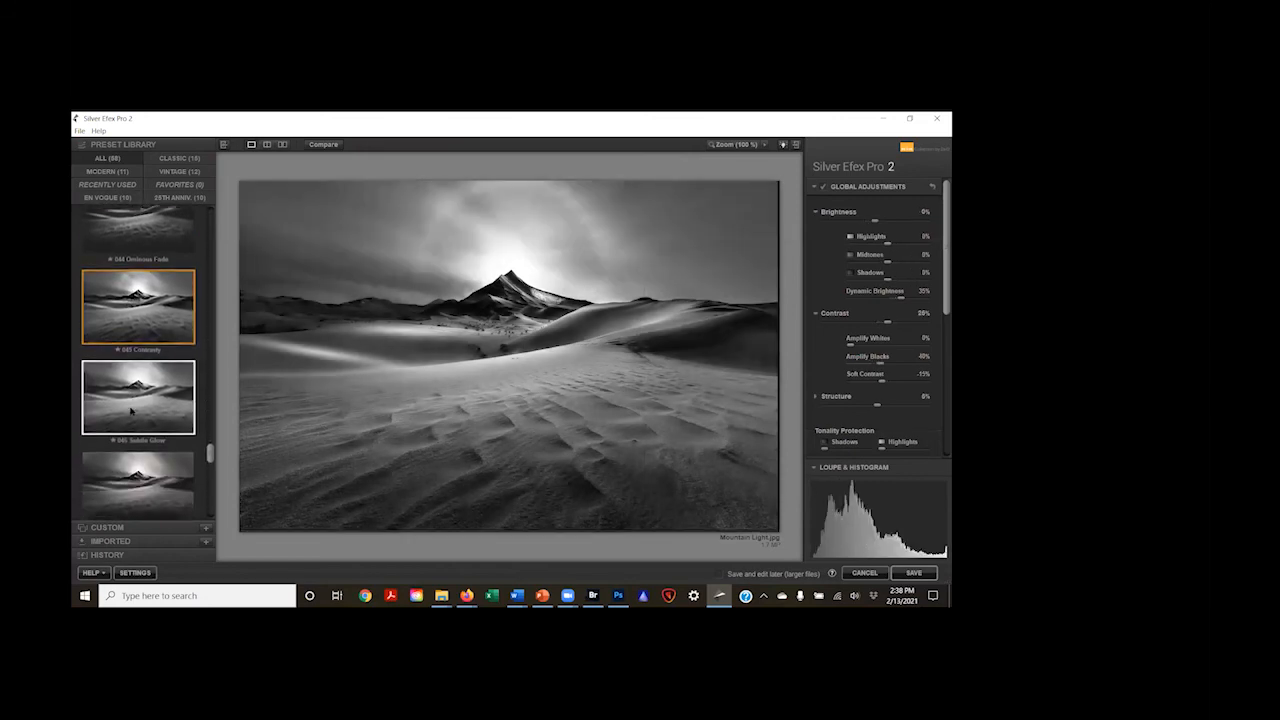
click(131, 395)
scroll(131, 395, down, 4)
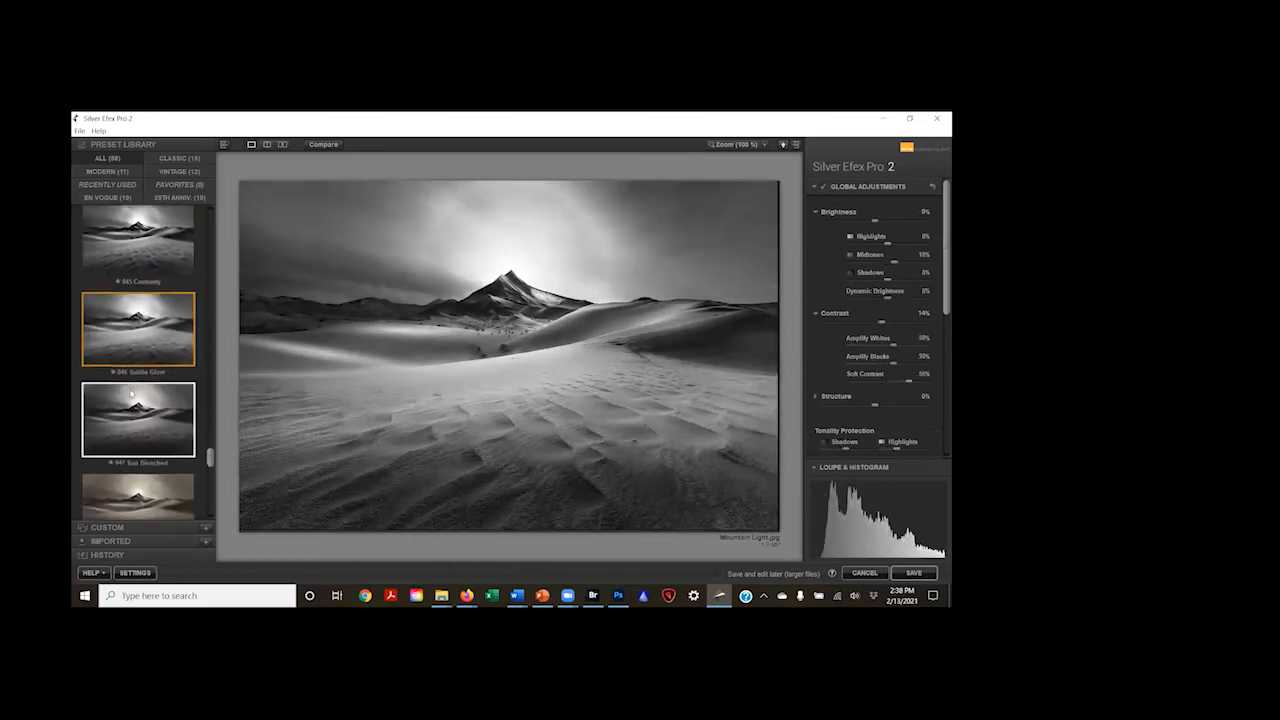
Step: Apply the Classic Portrait - Angelic & Faded preset to the mountain image and browse the remaining portrait and street presets
click(131, 393)
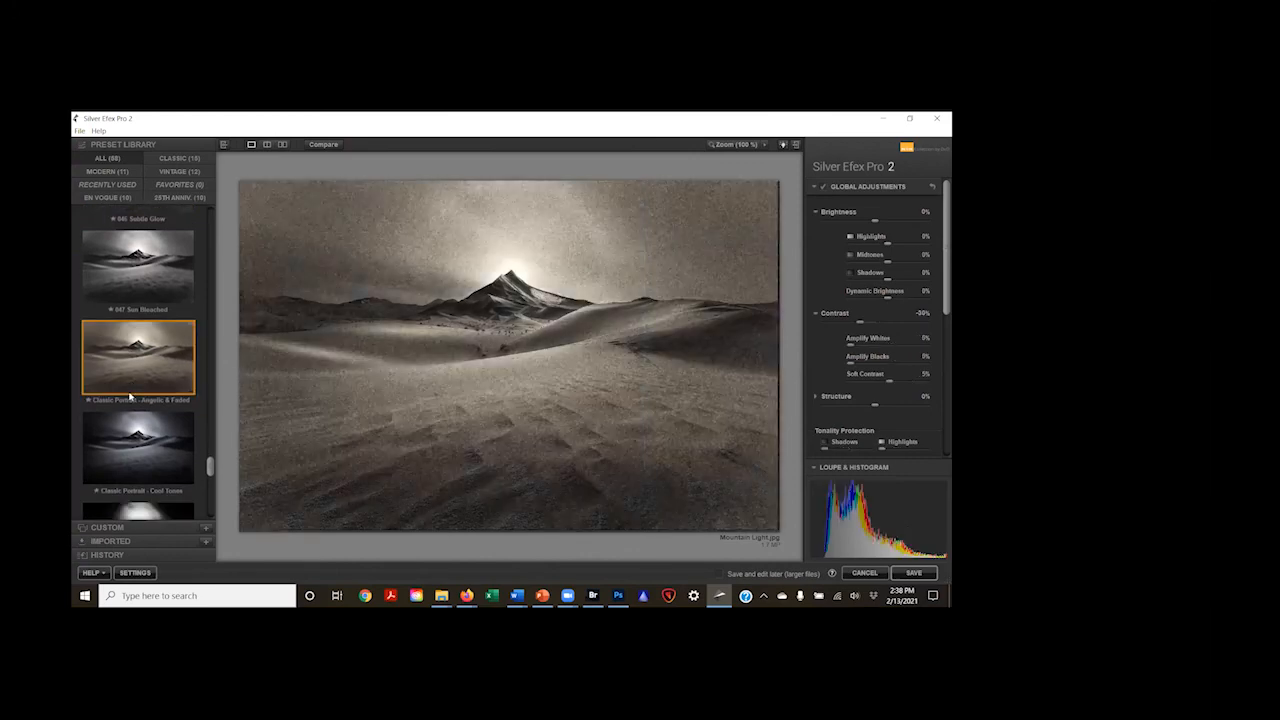
scroll(131, 395, down, 1)
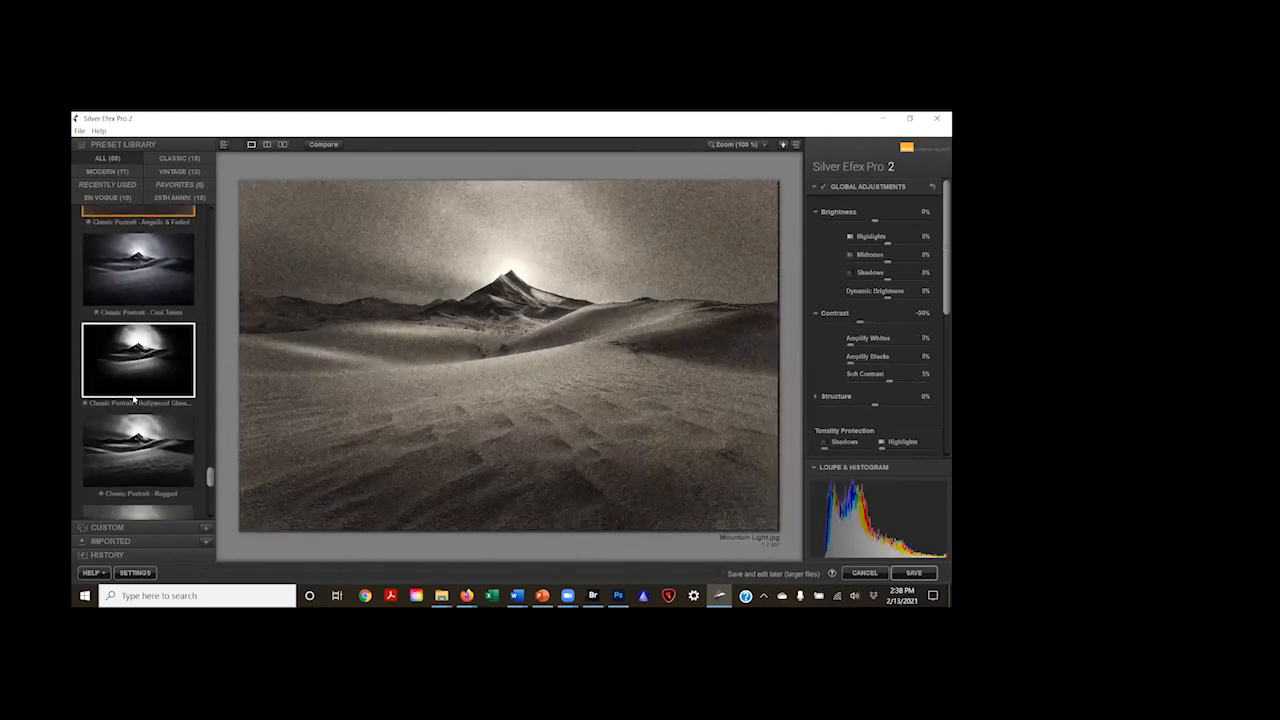
scroll(134, 400, down, 2)
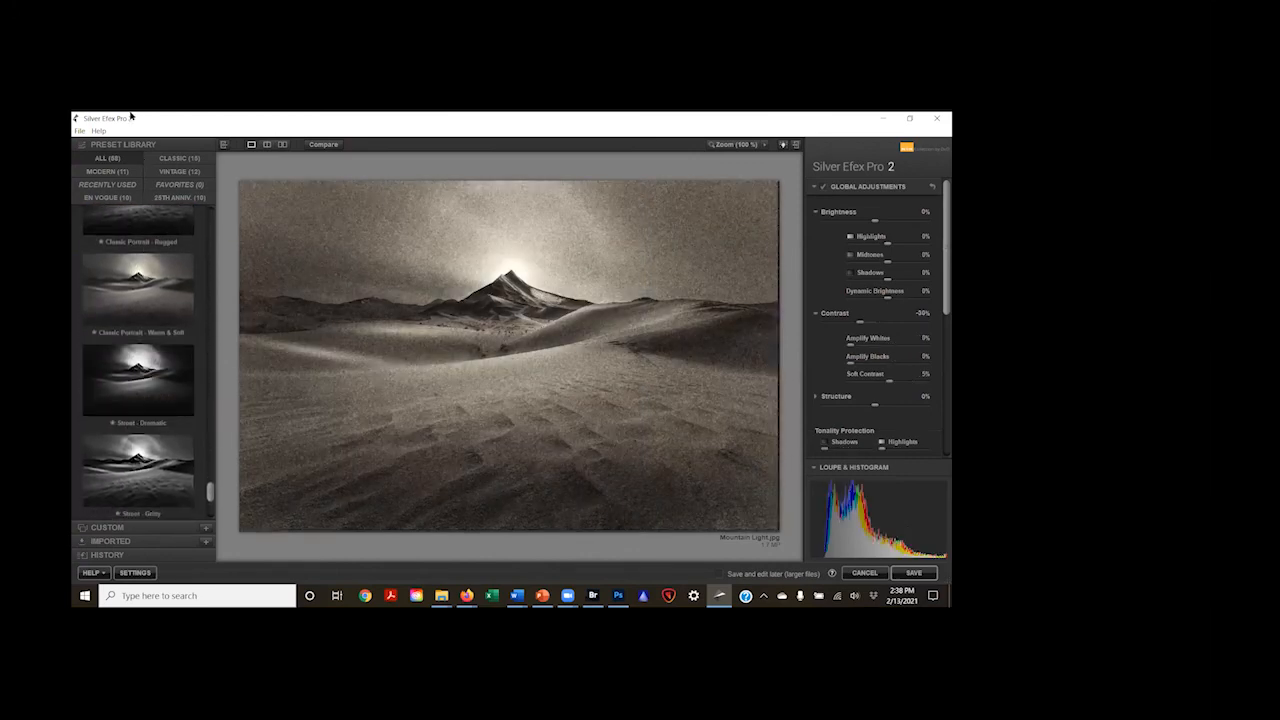